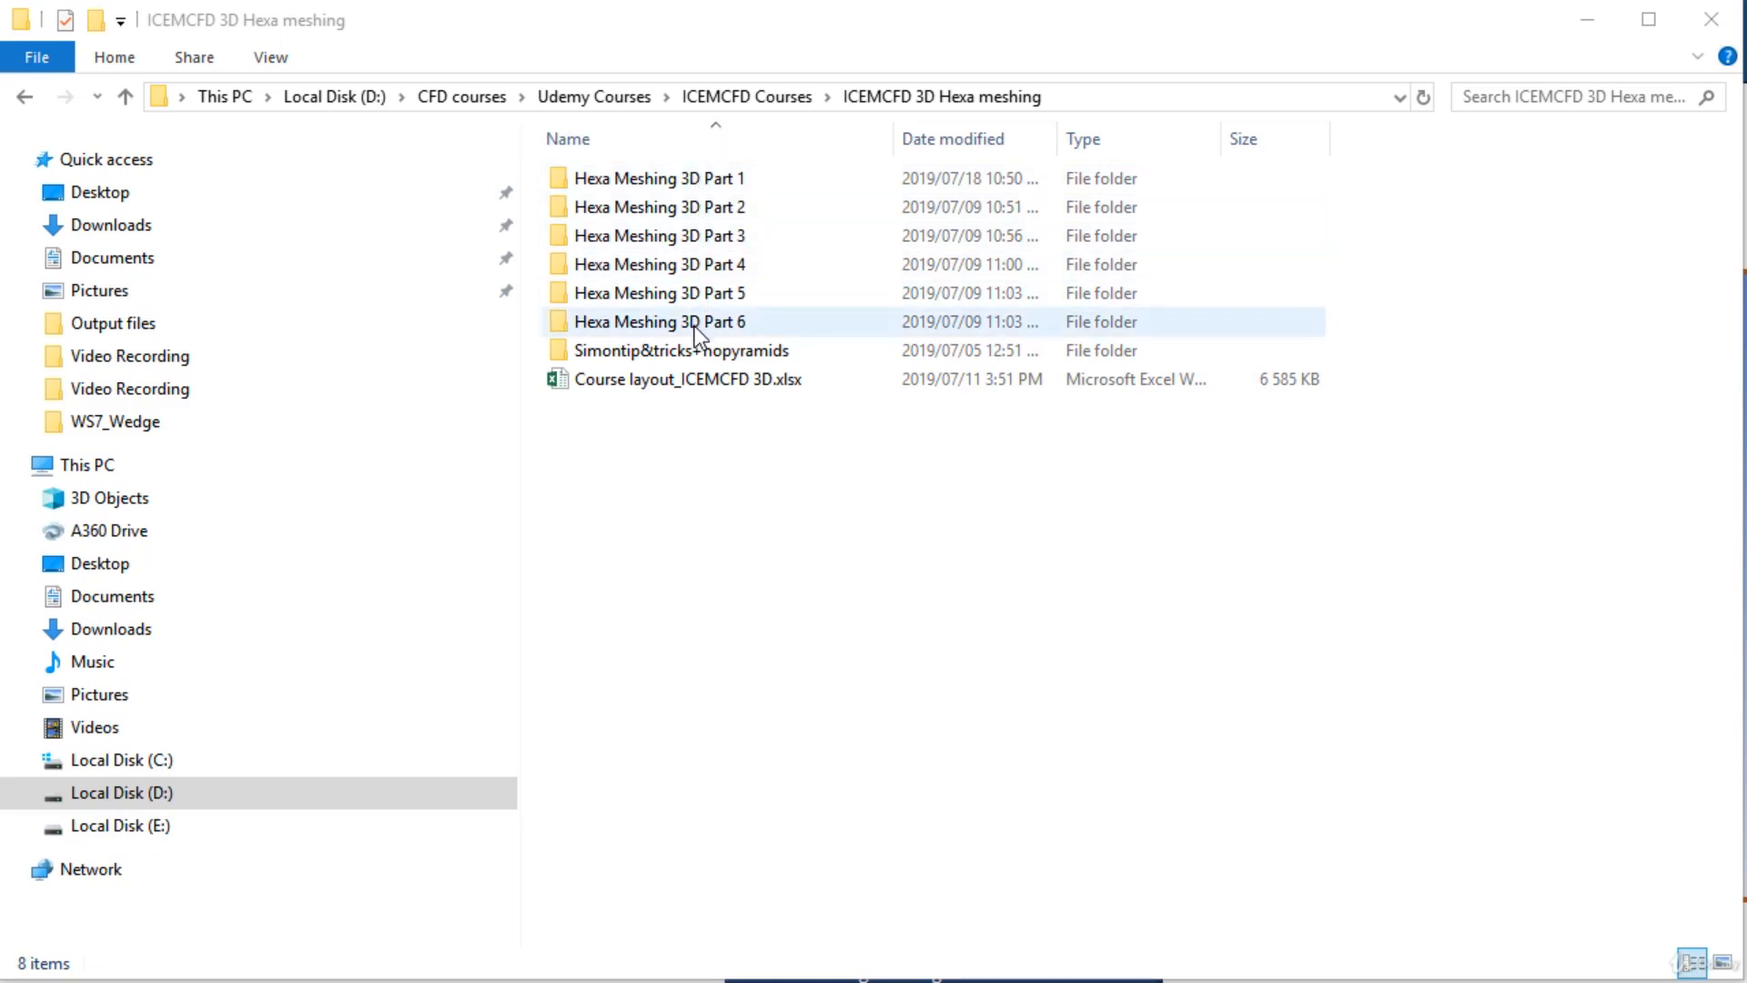
Browse the ICEMCFD 3D Hexa meshing course folders and open Hexa Meshing 3D Part 3.
double_click(699, 182)
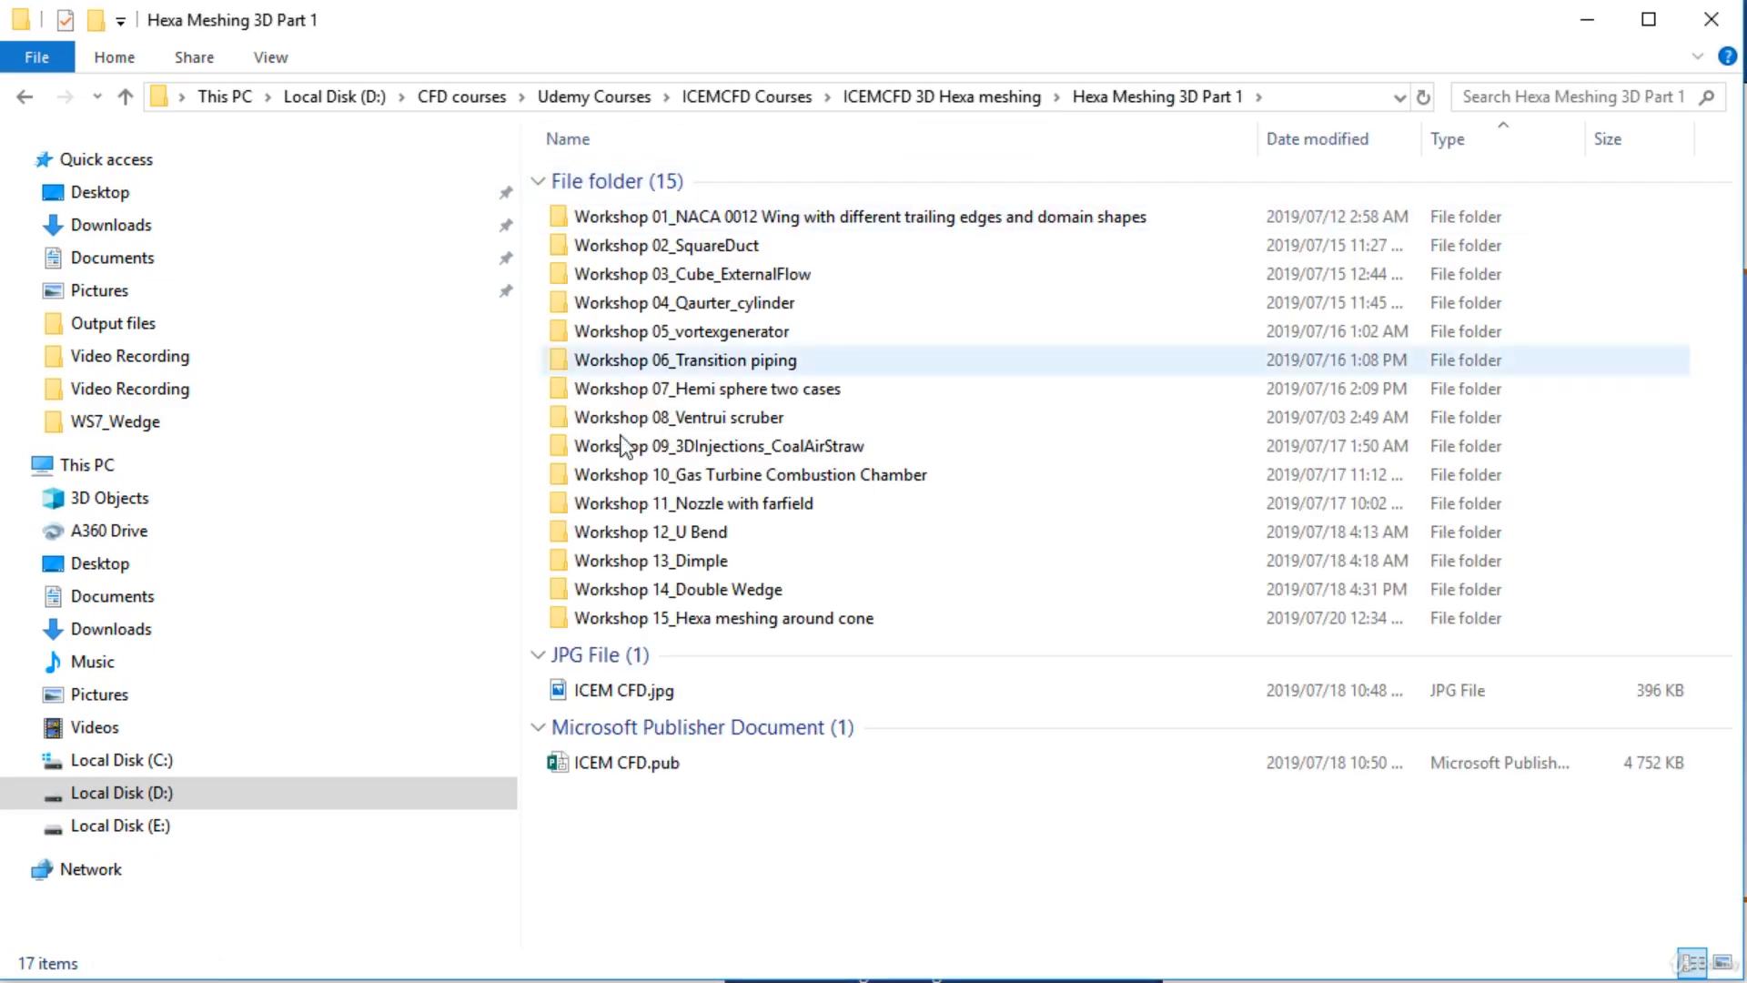
mouse_move(721, 596)
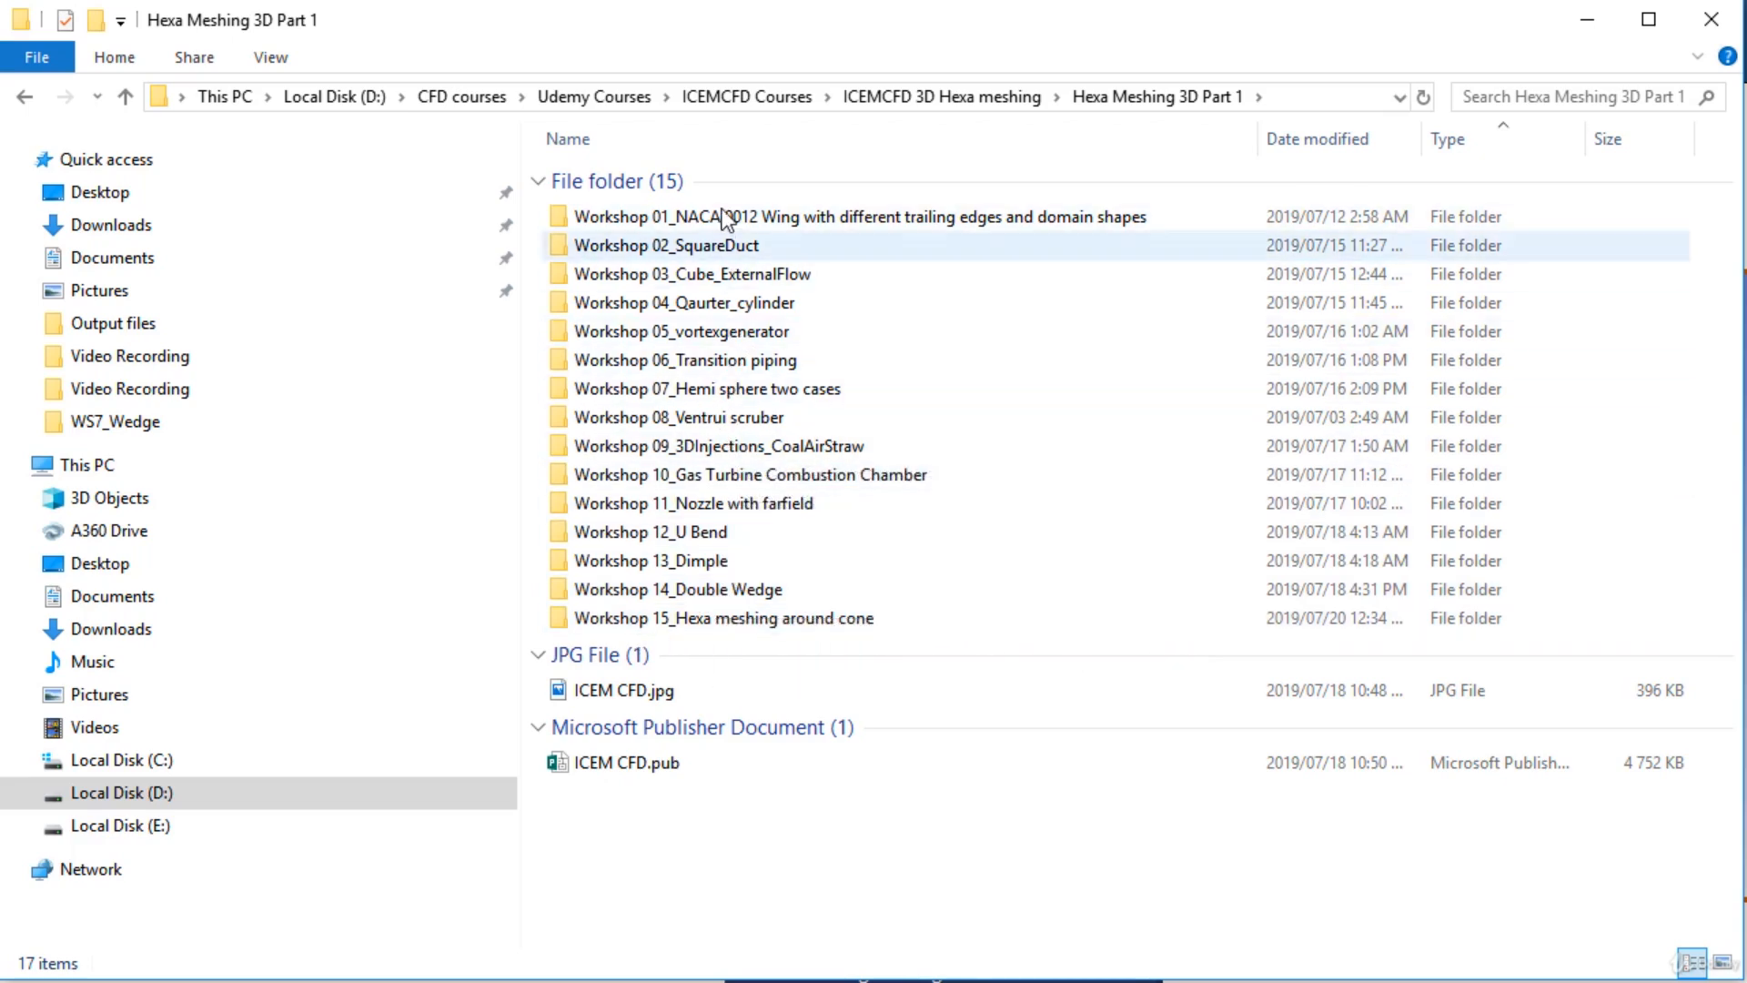
left_click(965, 99)
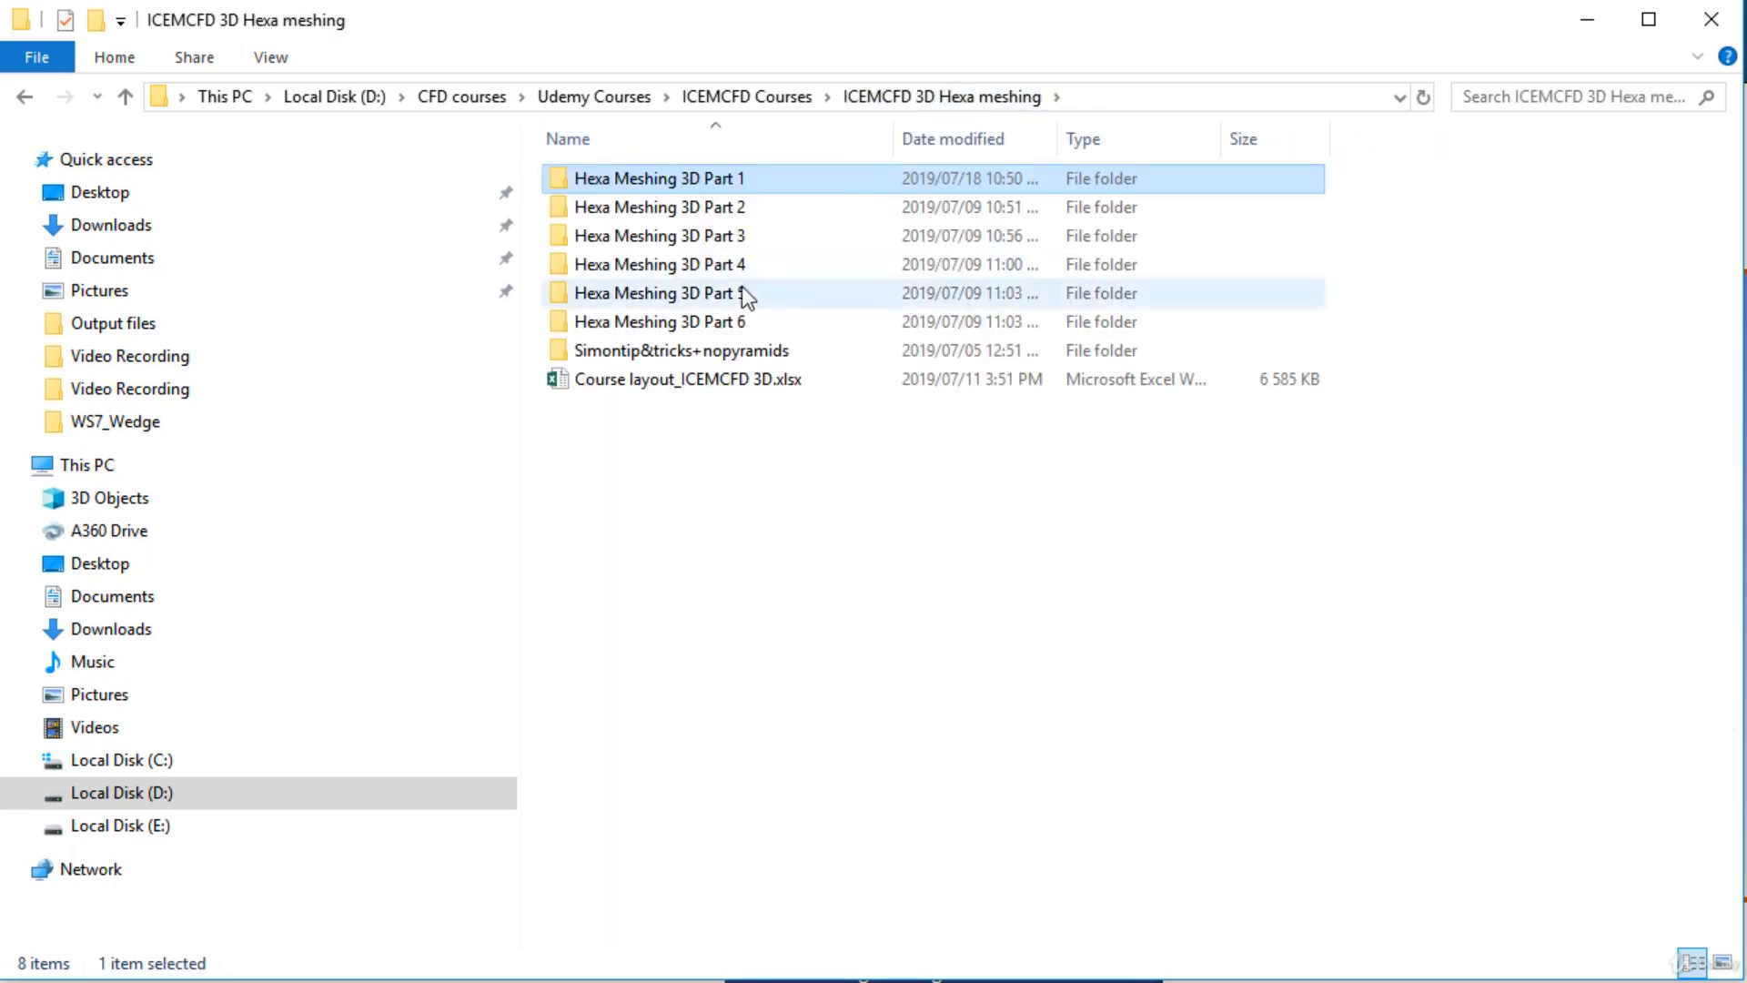
double_click(714, 236)
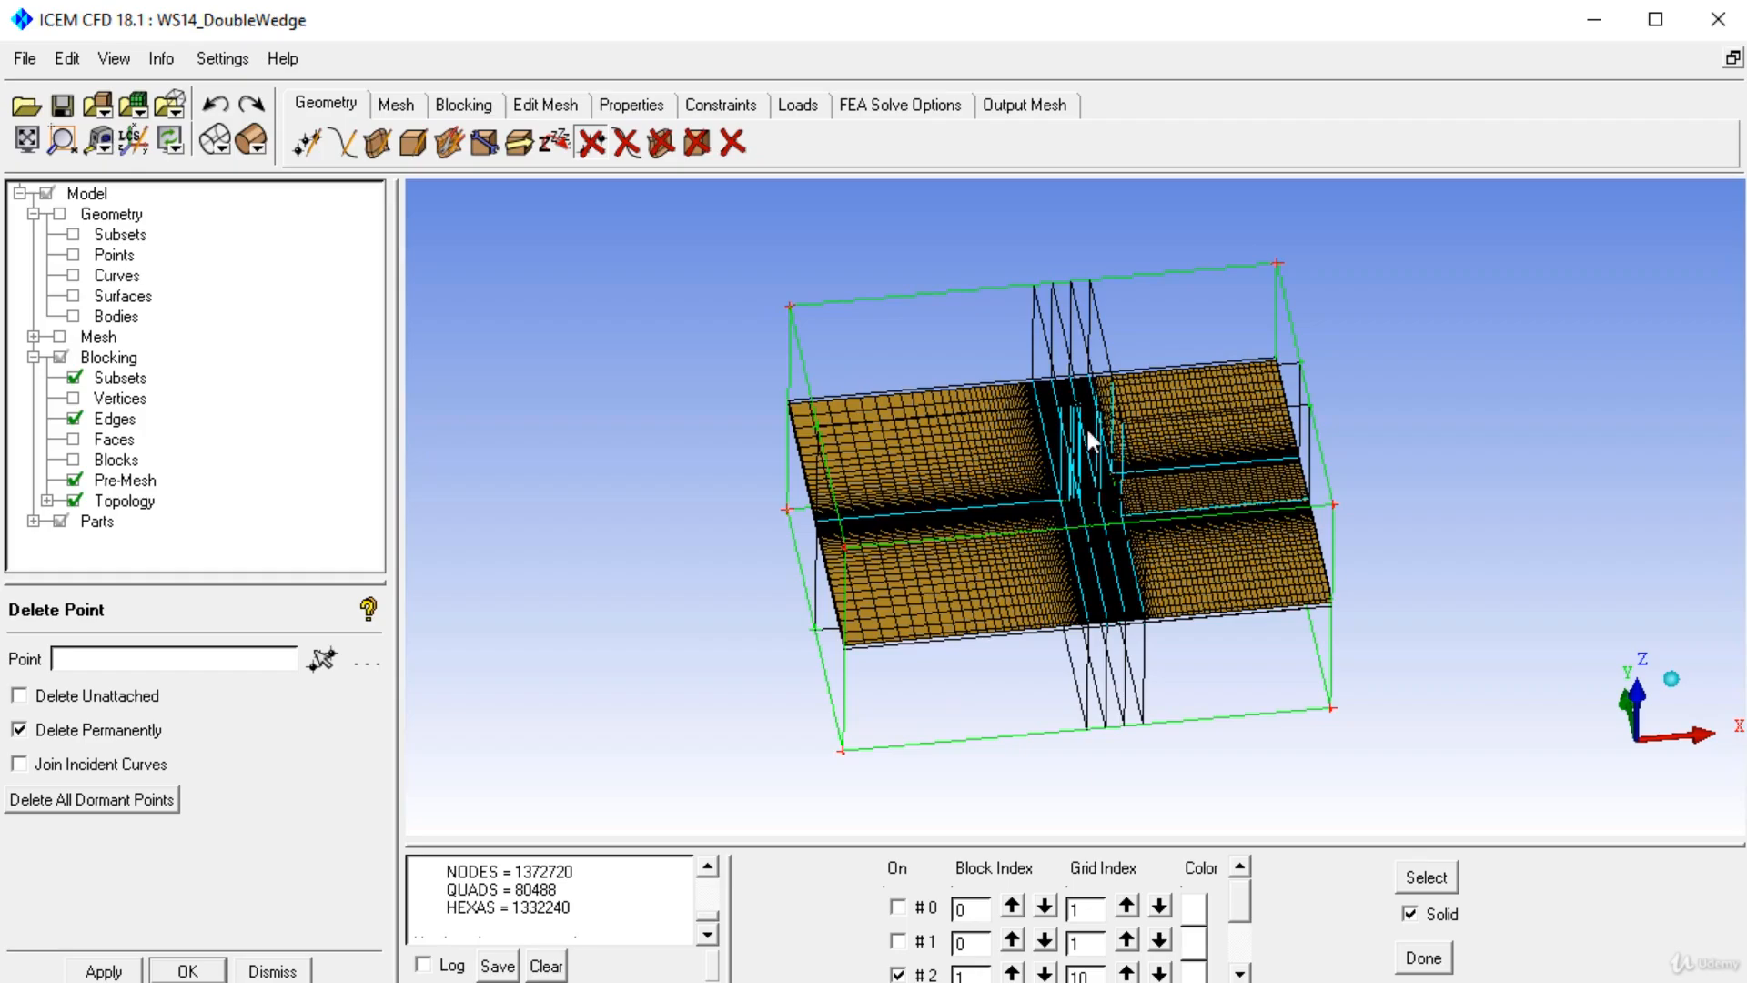
Examine the existing double wedge pre-mesh and blocking up close from several angles.
scroll(1085, 431, "up", 10)
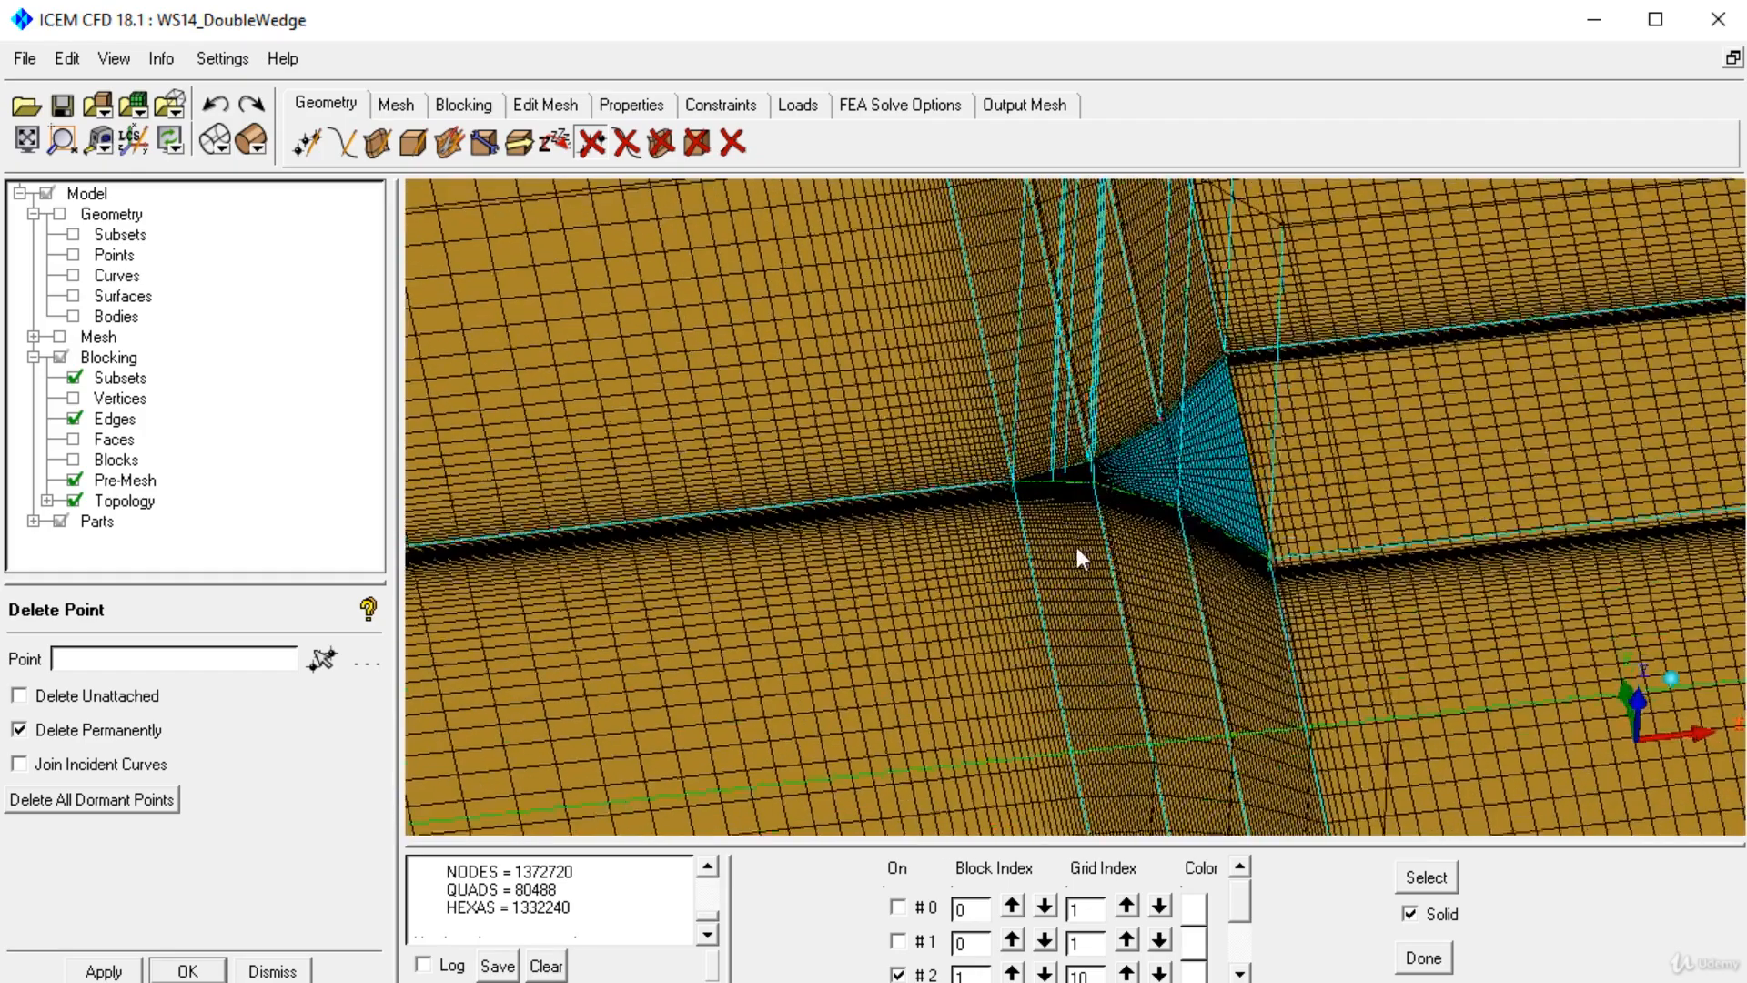
left_click_drag(1077, 548, 1061, 591)
left_click_drag(1134, 435, 1047, 520)
middle_click_drag(1092, 391, 1078, 528)
scroll(1066, 530, "up", 8)
left_click_drag(1061, 450, 1213, 471)
left_click_drag(986, 463, 1011, 397)
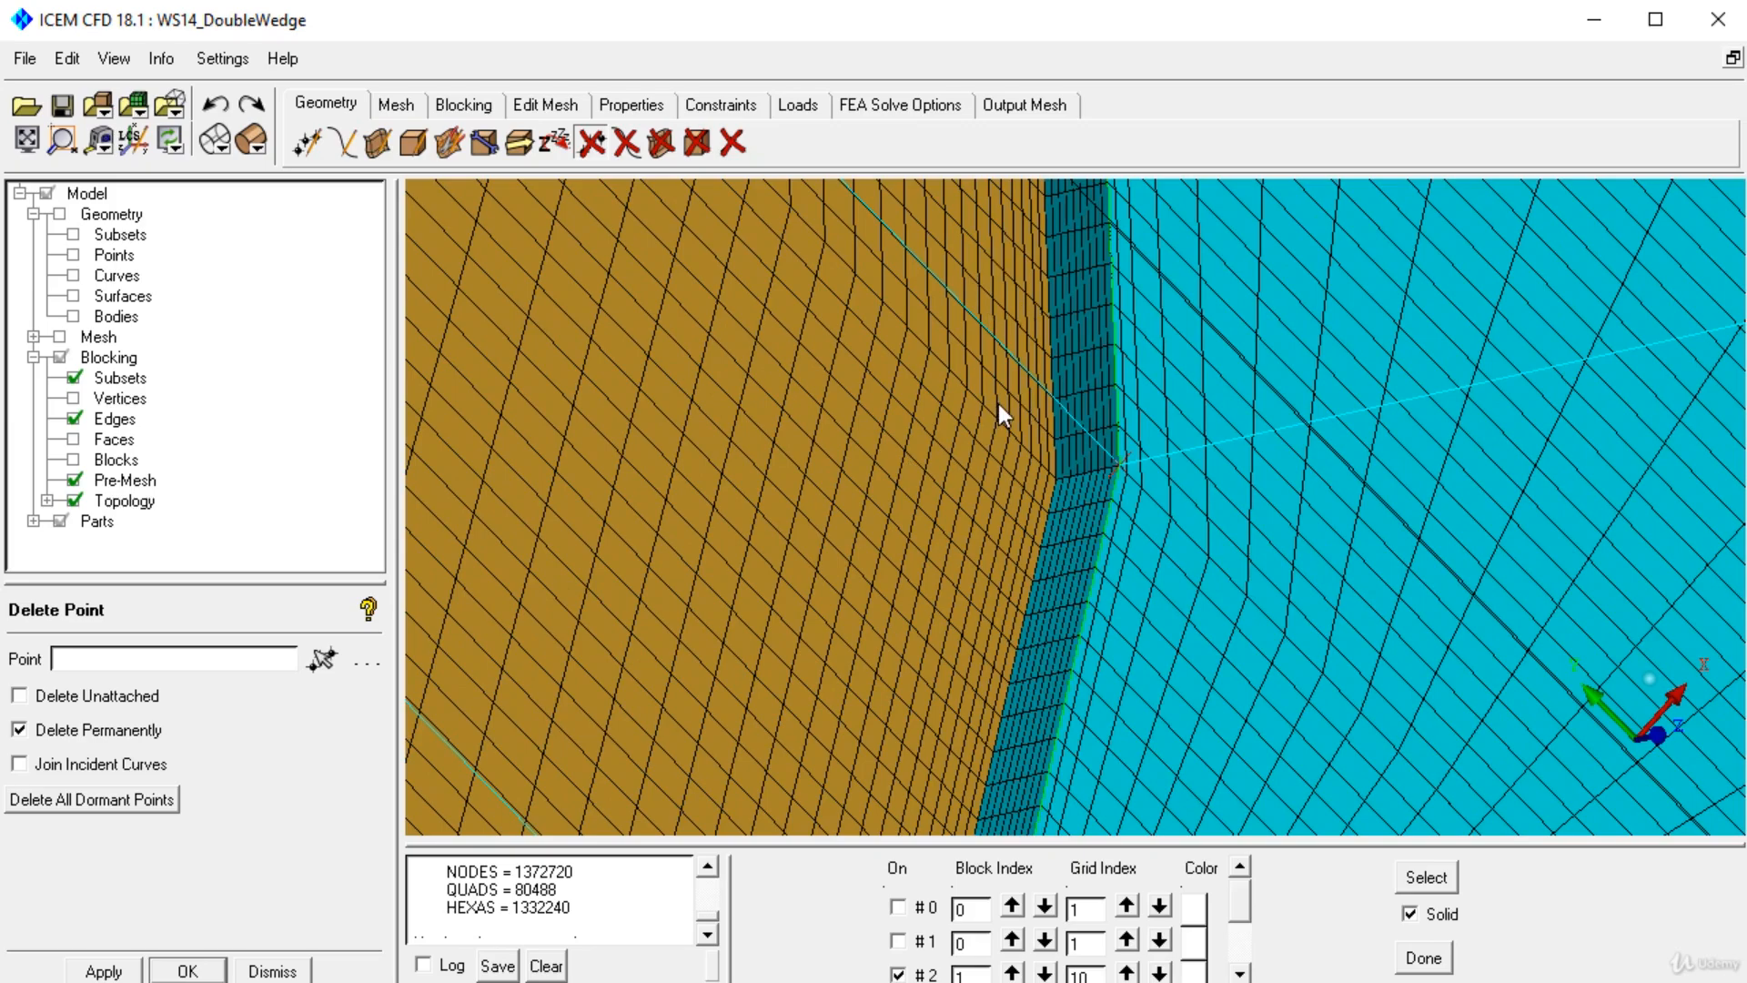
left_click_drag(1019, 347, 850, 722)
right_click_drag(850, 723, 878, 331)
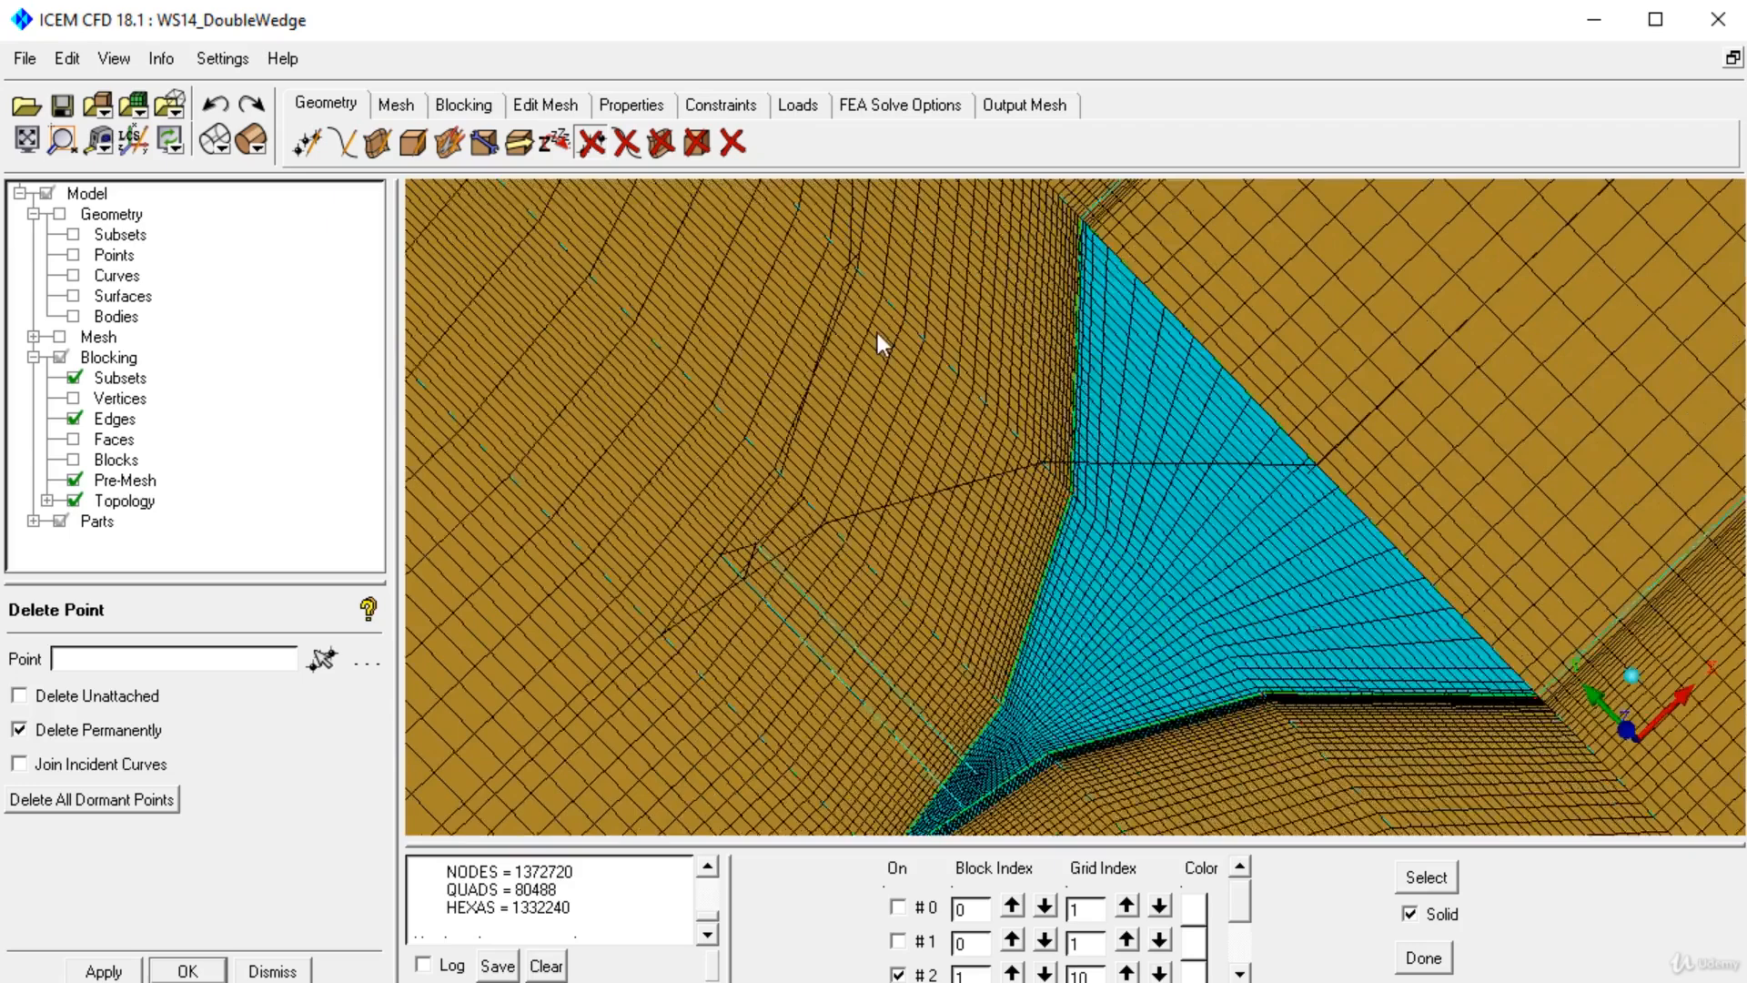
Hide the pre-mesh and inspect the double wedge surfaces and block edges around it.
left_click(74, 479)
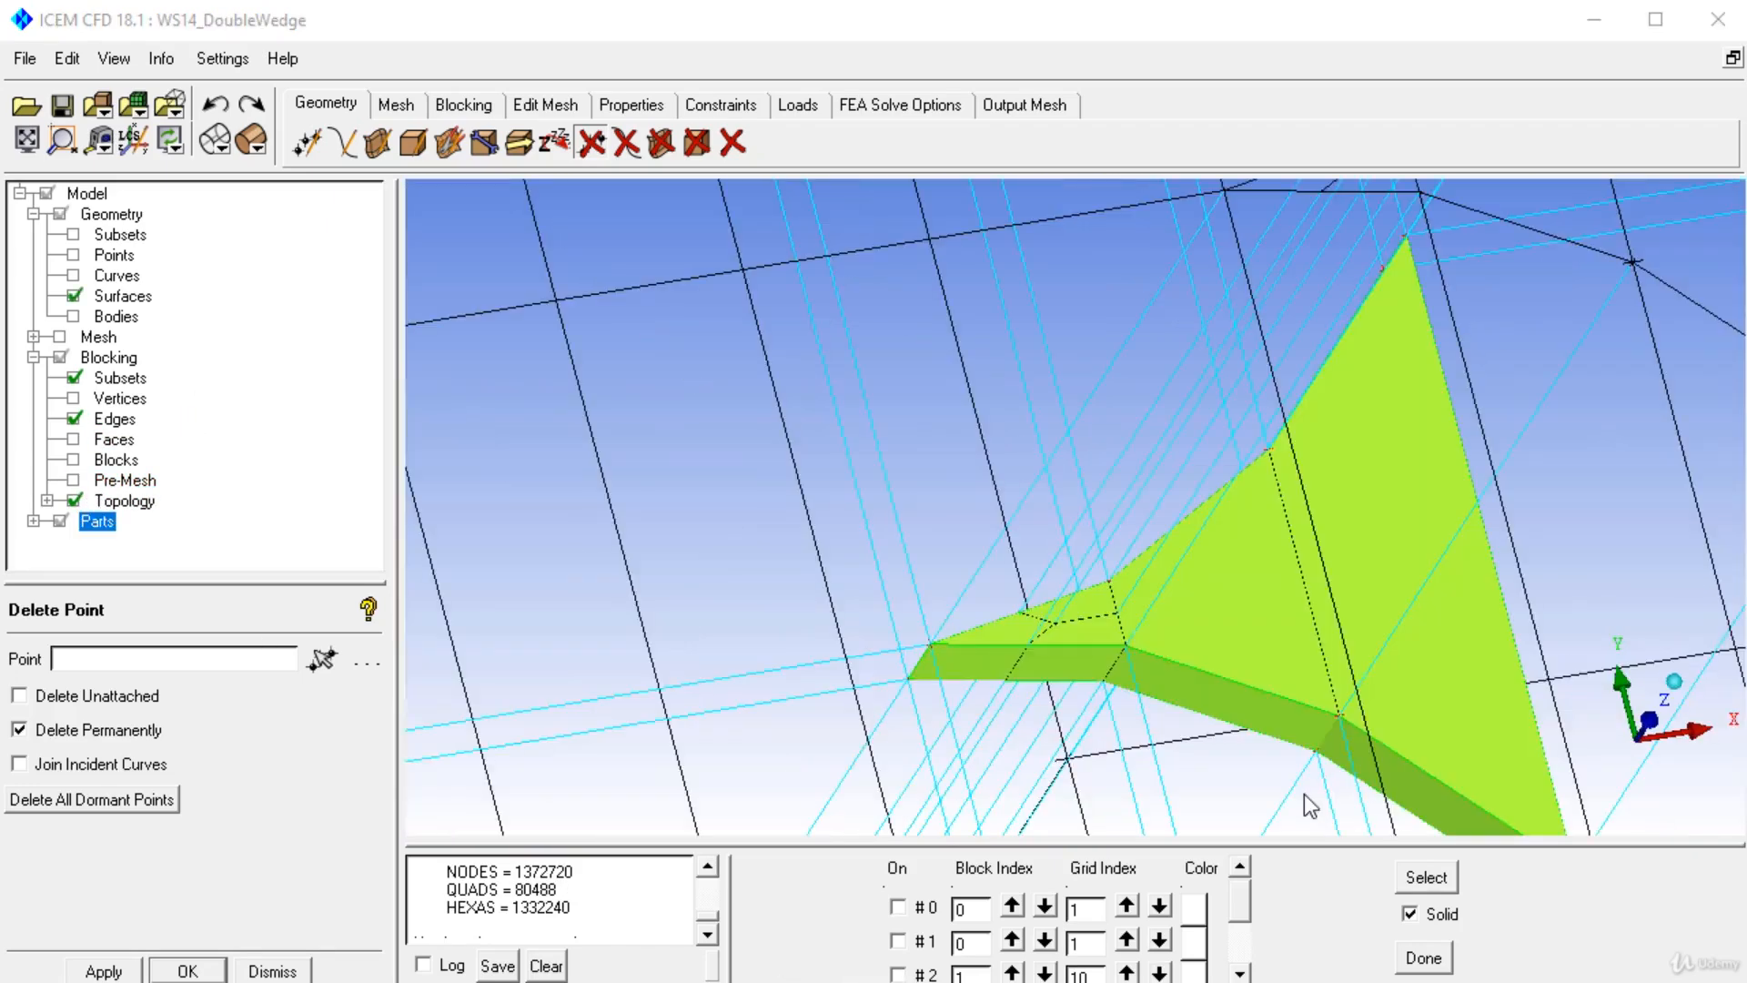
left_click_drag(1349, 557, 1282, 757)
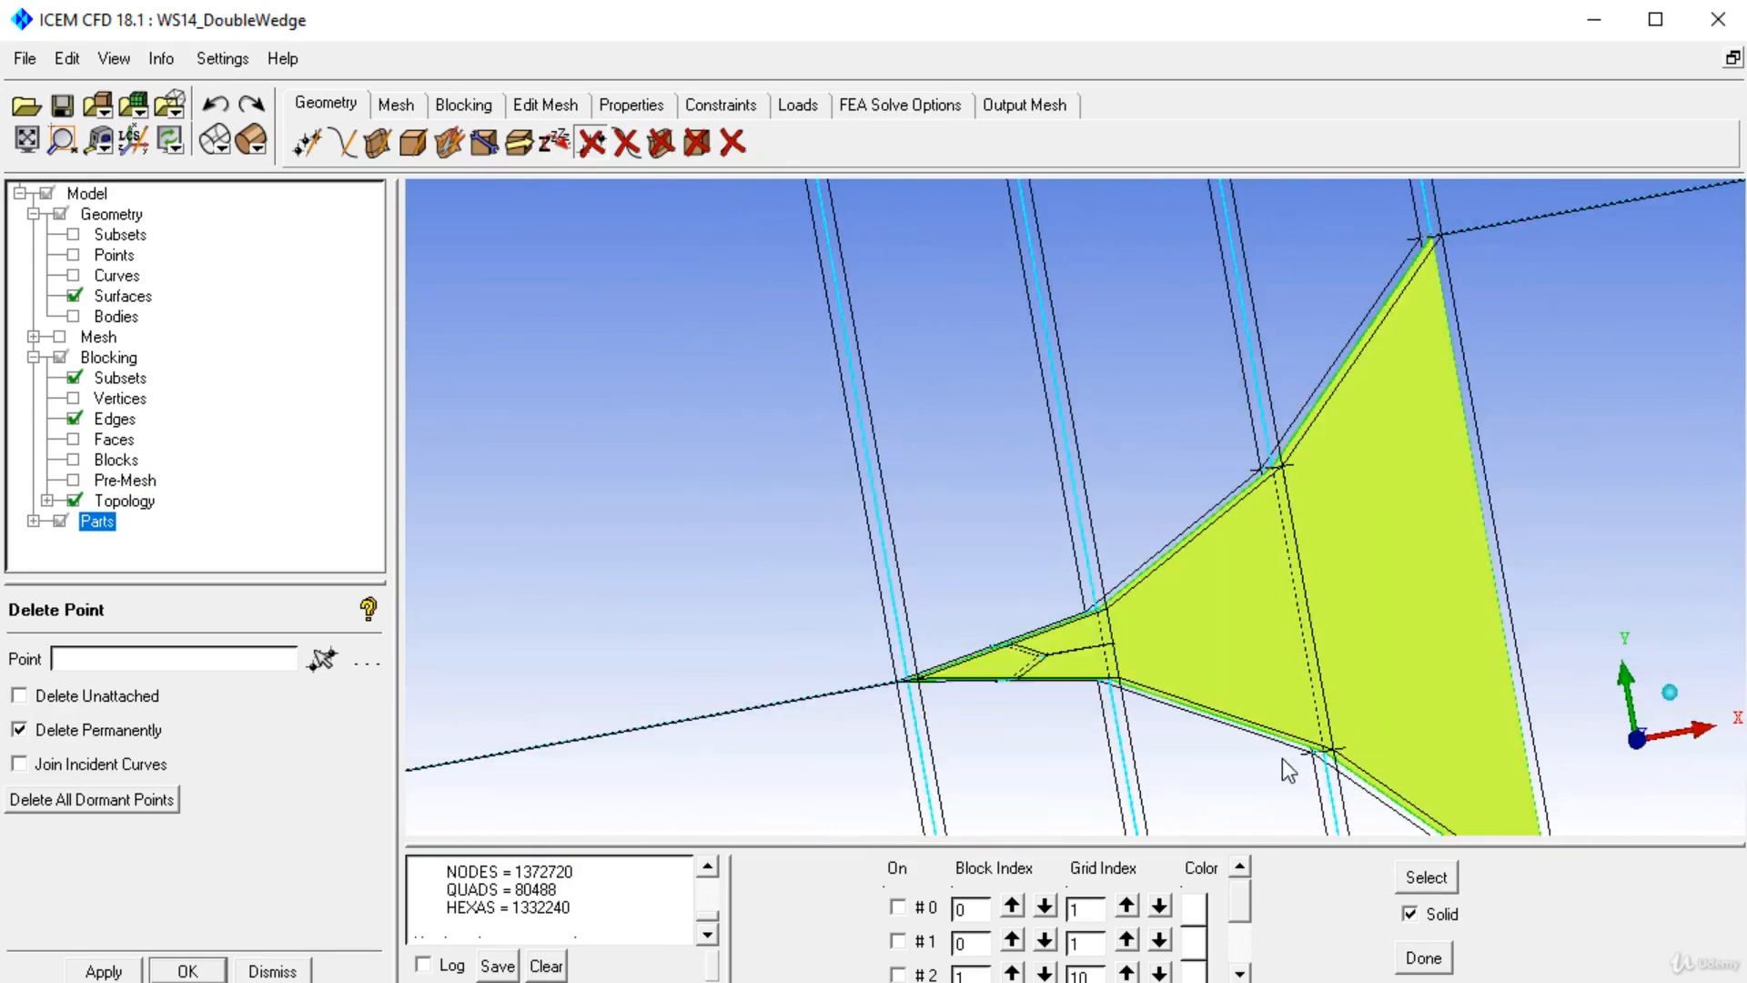
right_click_drag(1096, 725, 905, 494)
left_click_drag(905, 493, 998, 475)
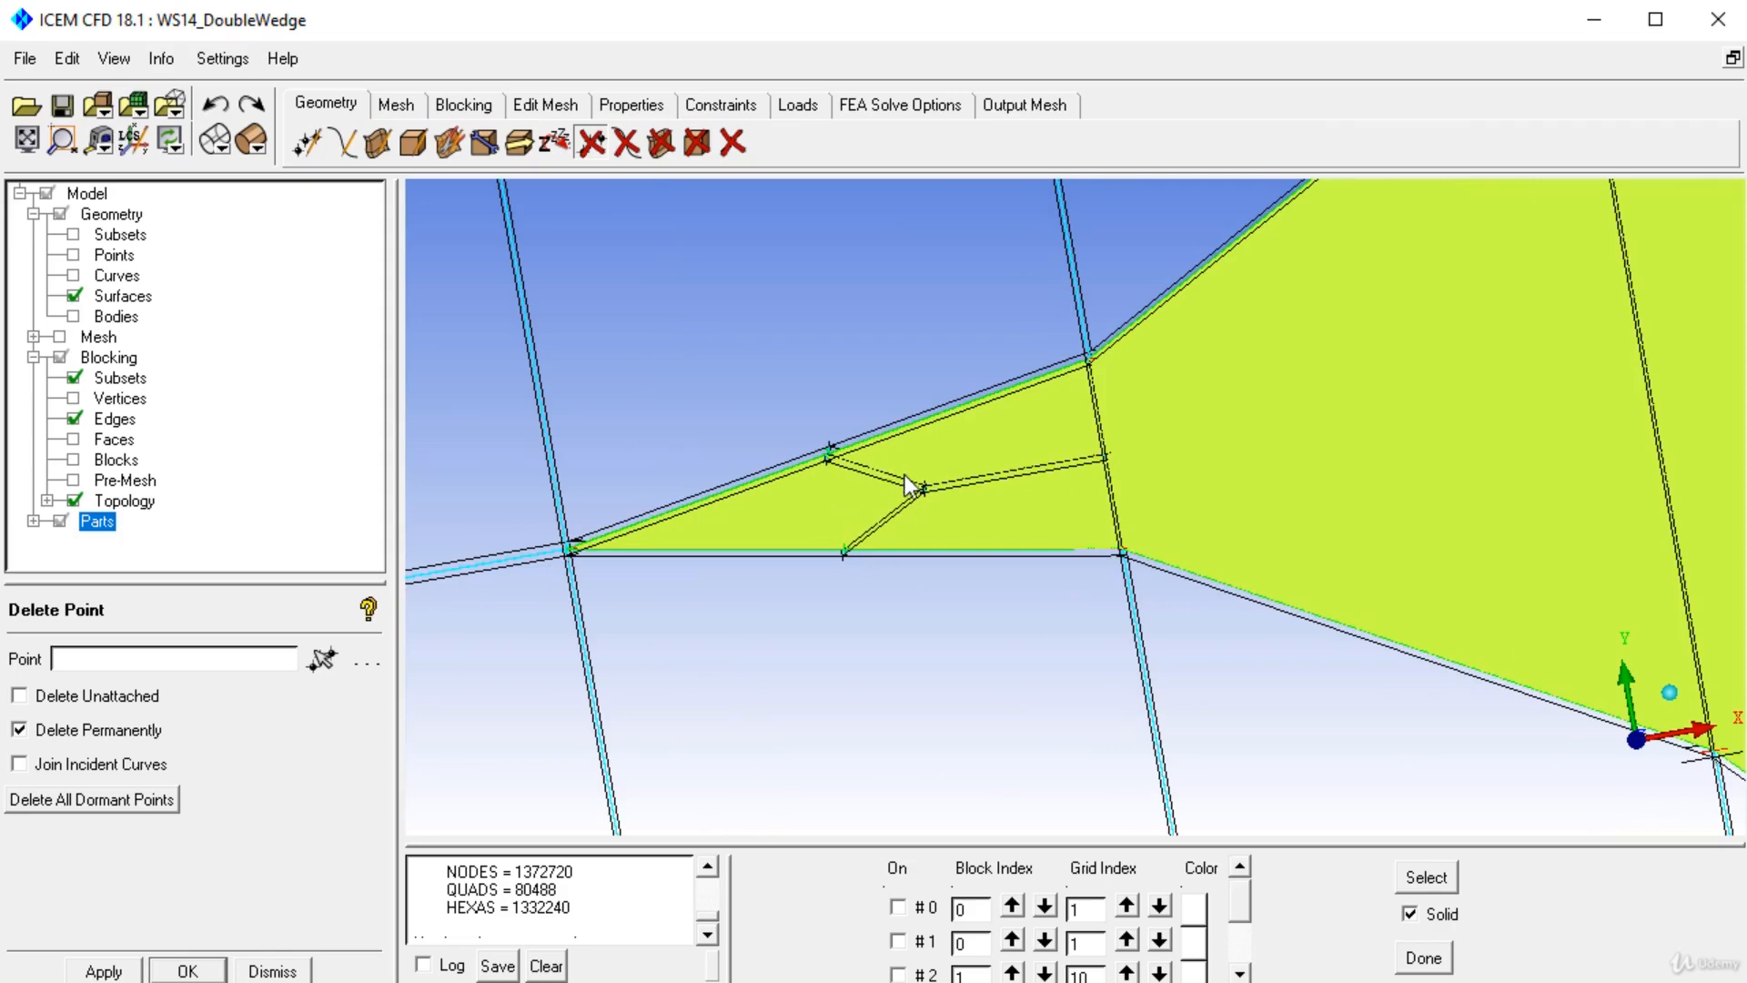
left_click_drag(1050, 451, 1158, 924)
right_click_drag(992, 210, 1203, 701)
left_click_drag(1203, 700, 788, 626)
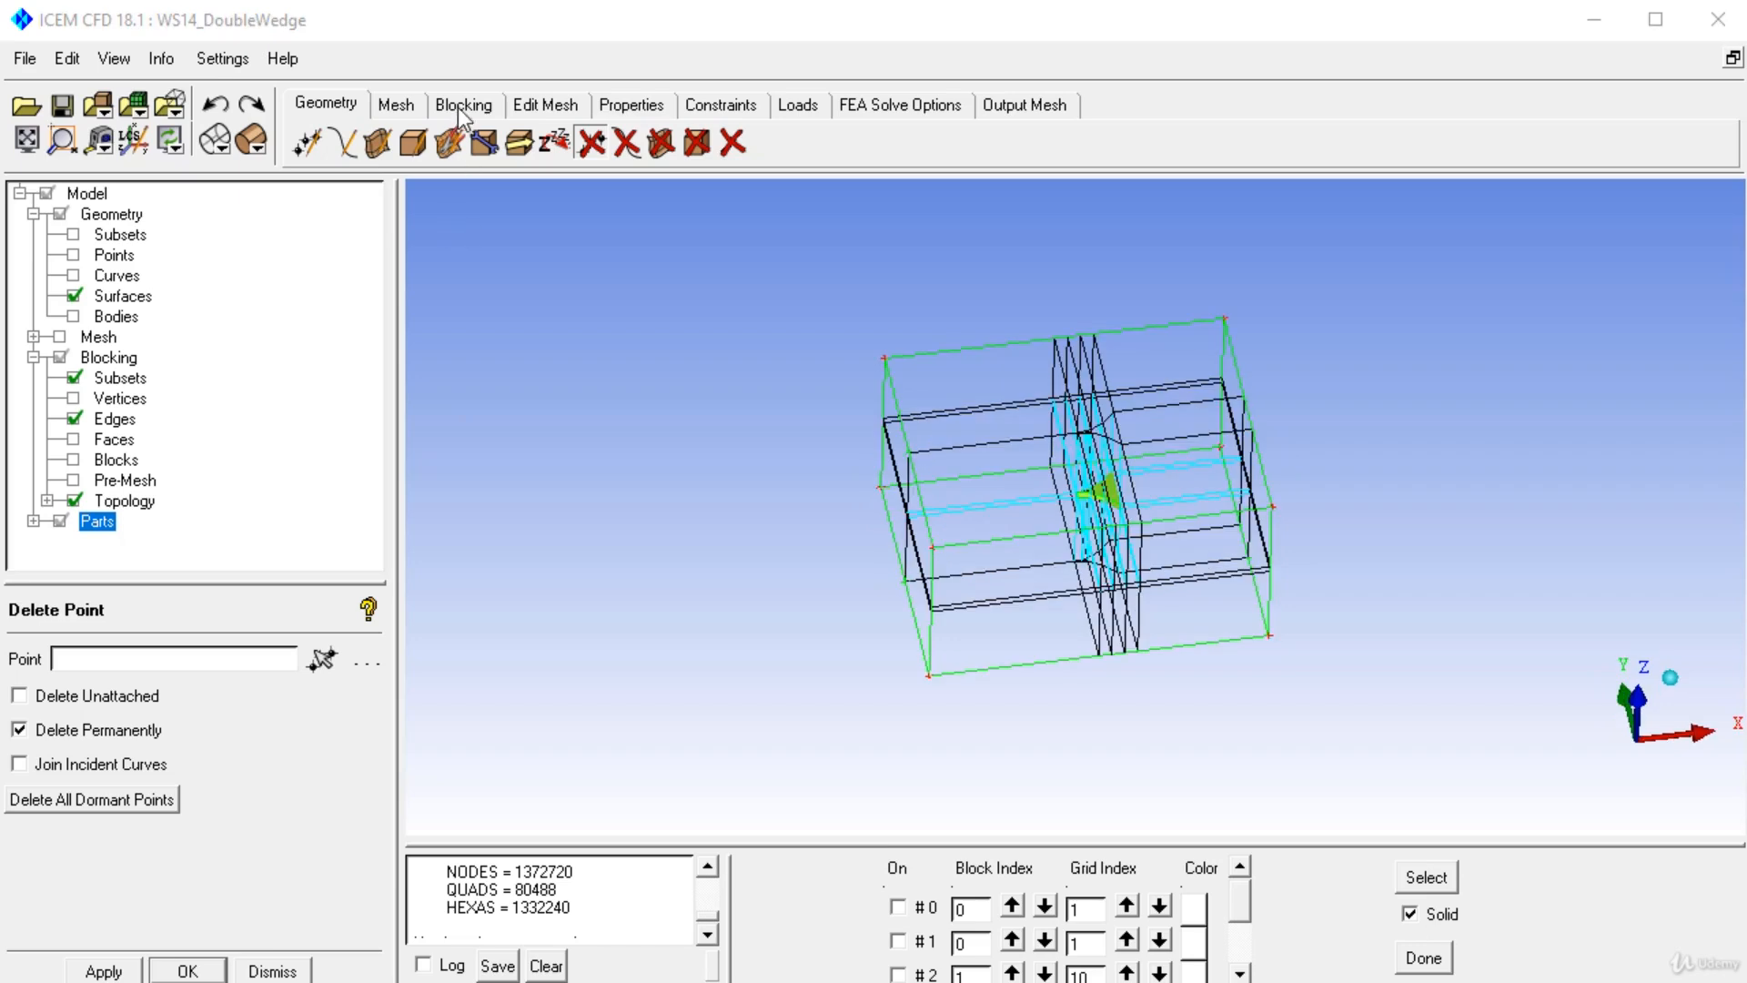
Create a new 3D Bounding Box block in part FLUID, replacing the existing blocking.
left_click(462, 109)
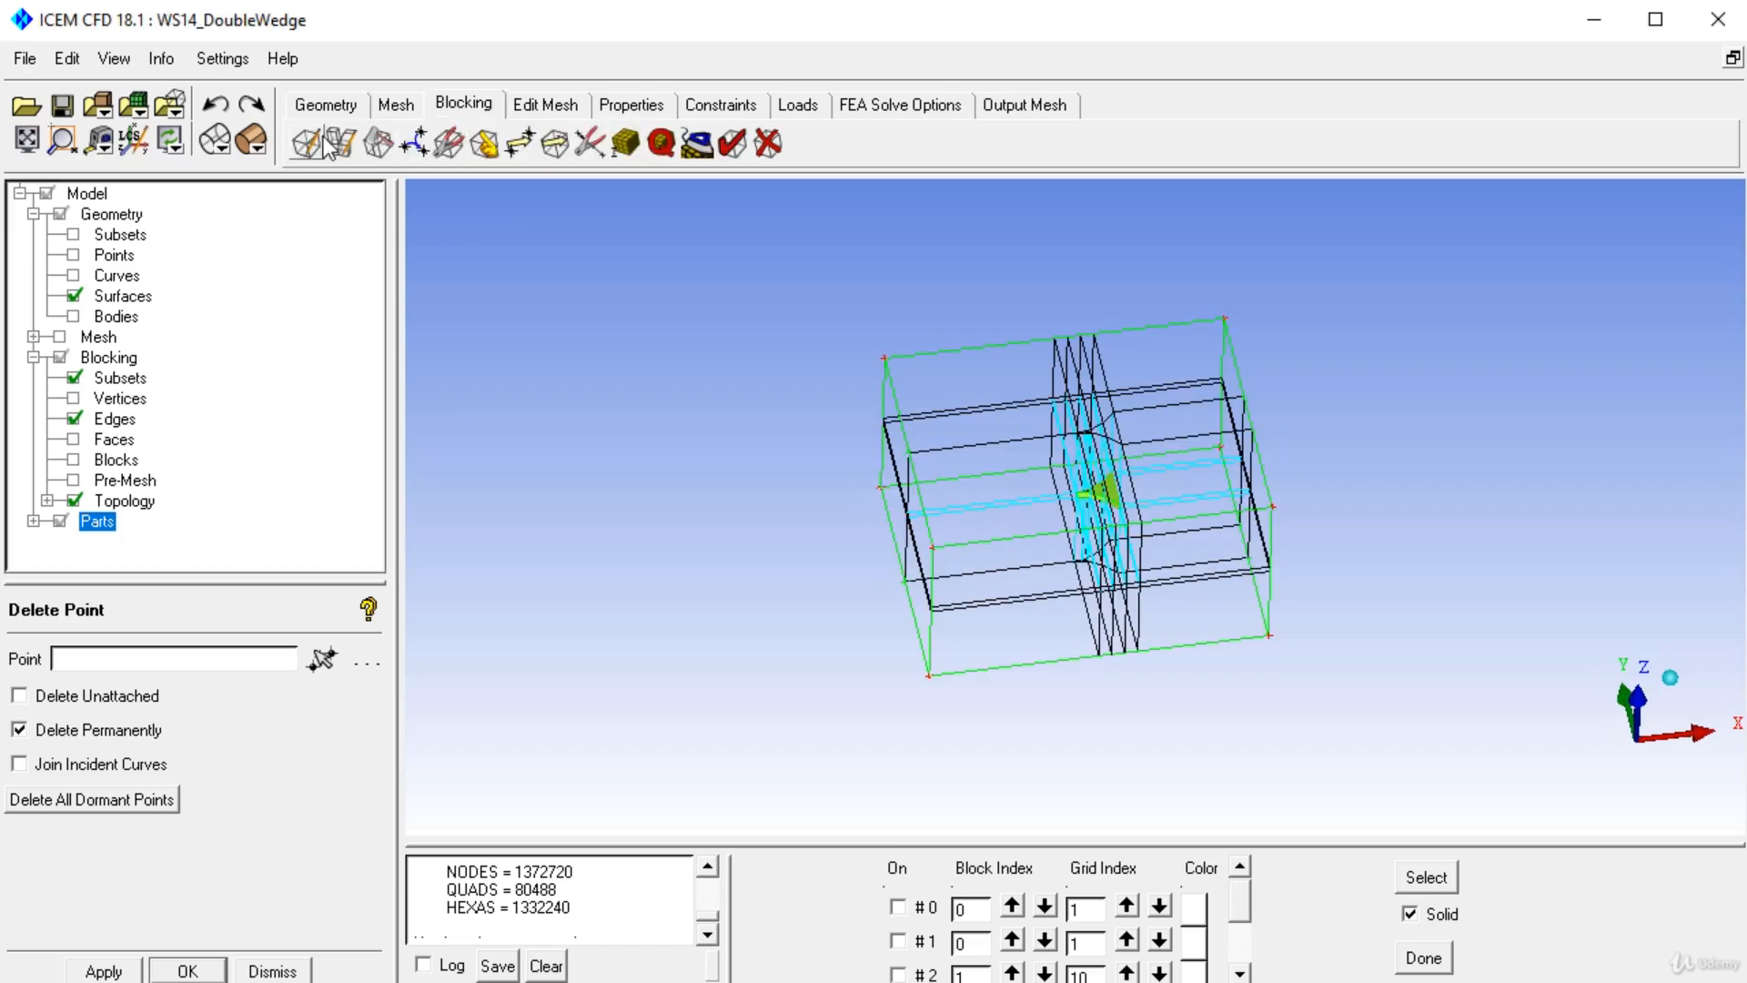
left_click(293, 150)
left_click_drag(673, 527, 455, 506)
left_click(116, 970)
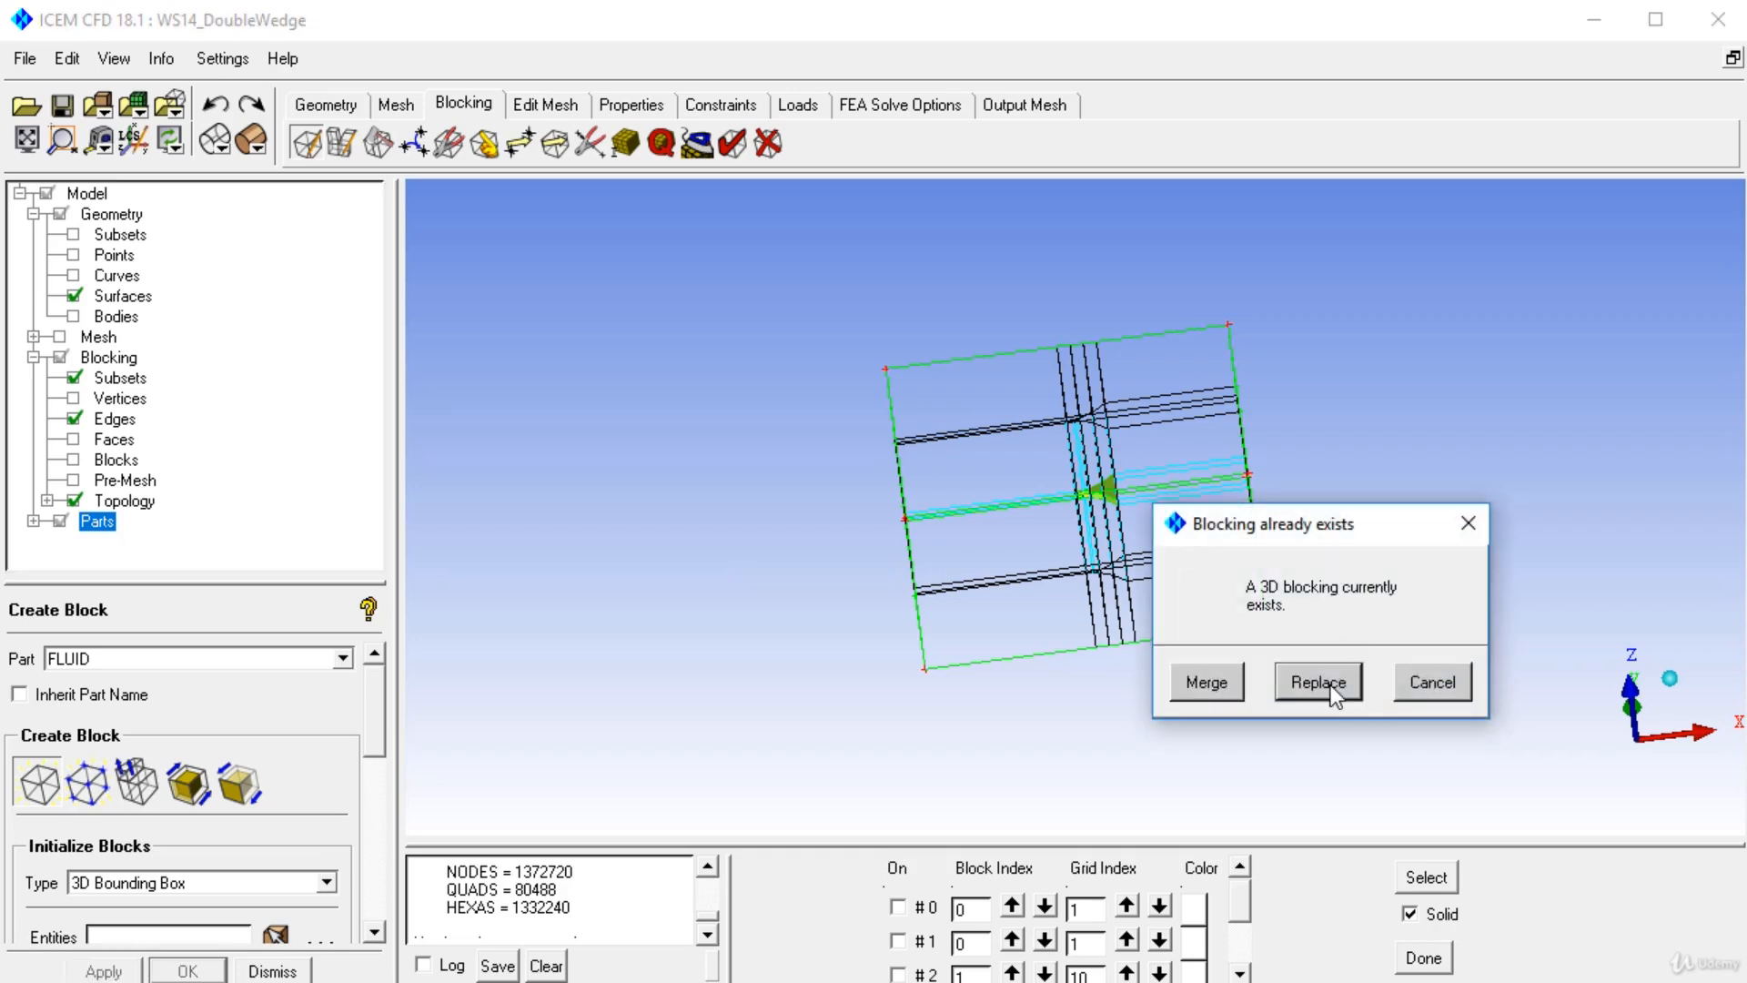
left_click(1331, 688)
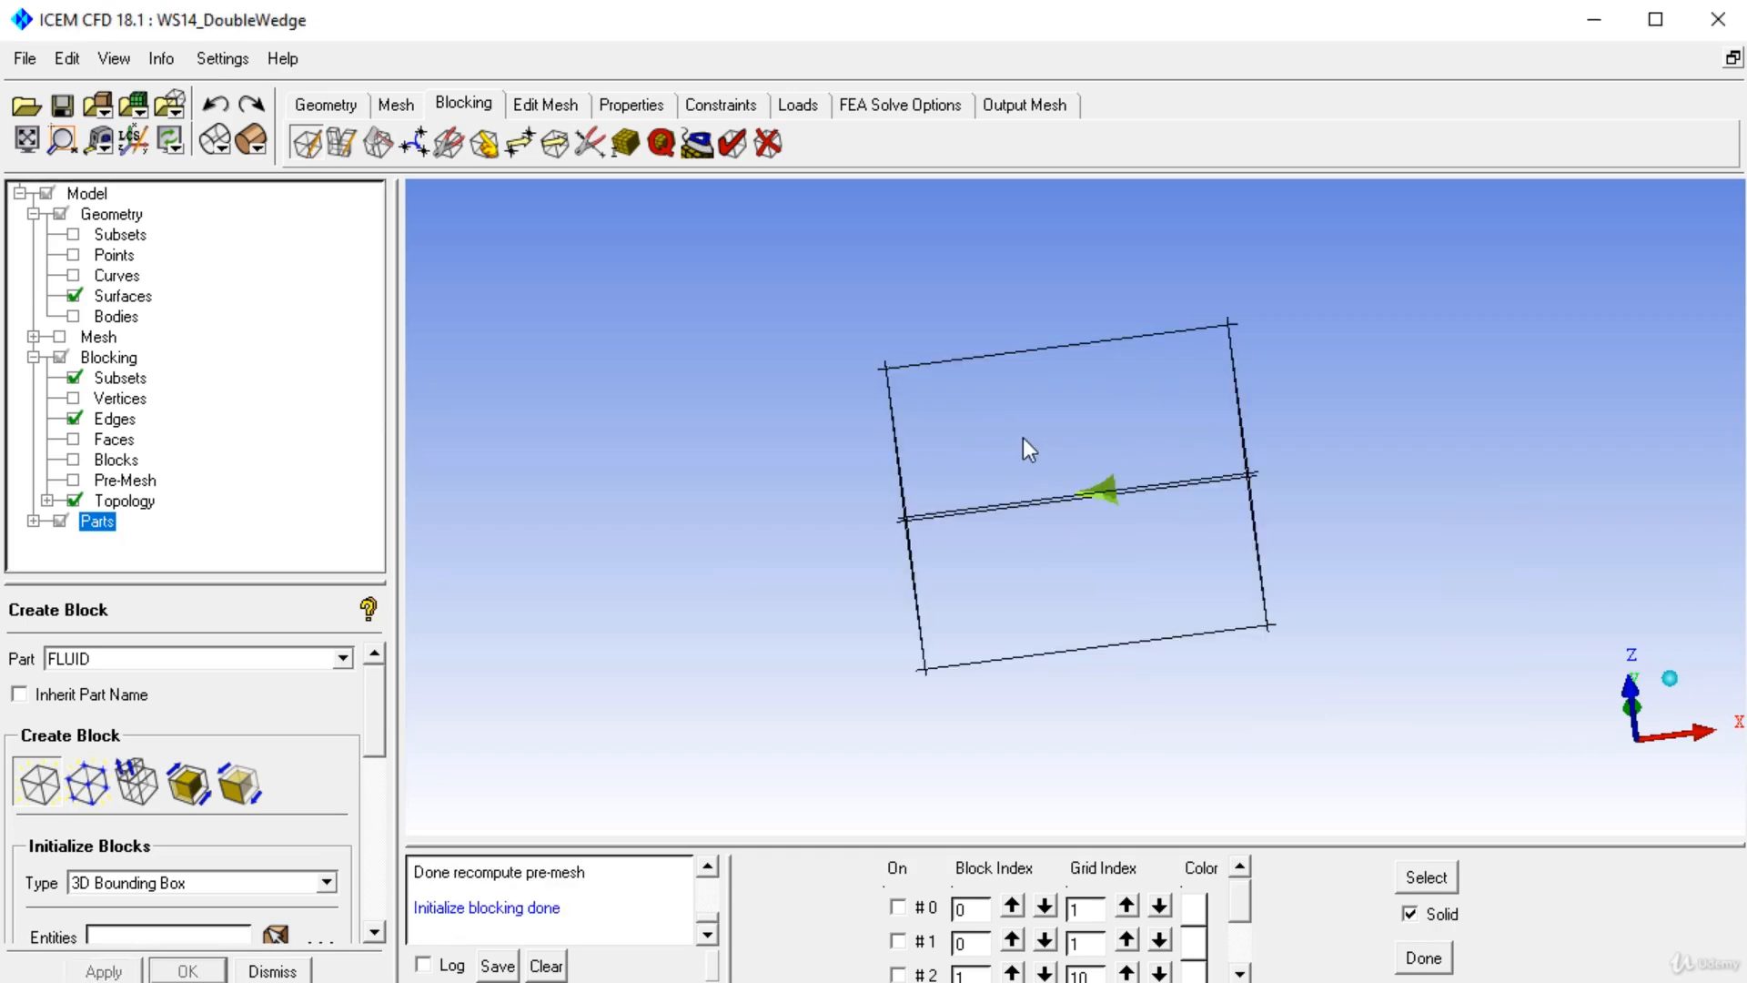
Save the project as WS14_DoubleWedge.prj on Local Disk (D:).
left_click_drag(1023, 439, 1236, 407)
left_click(25, 58)
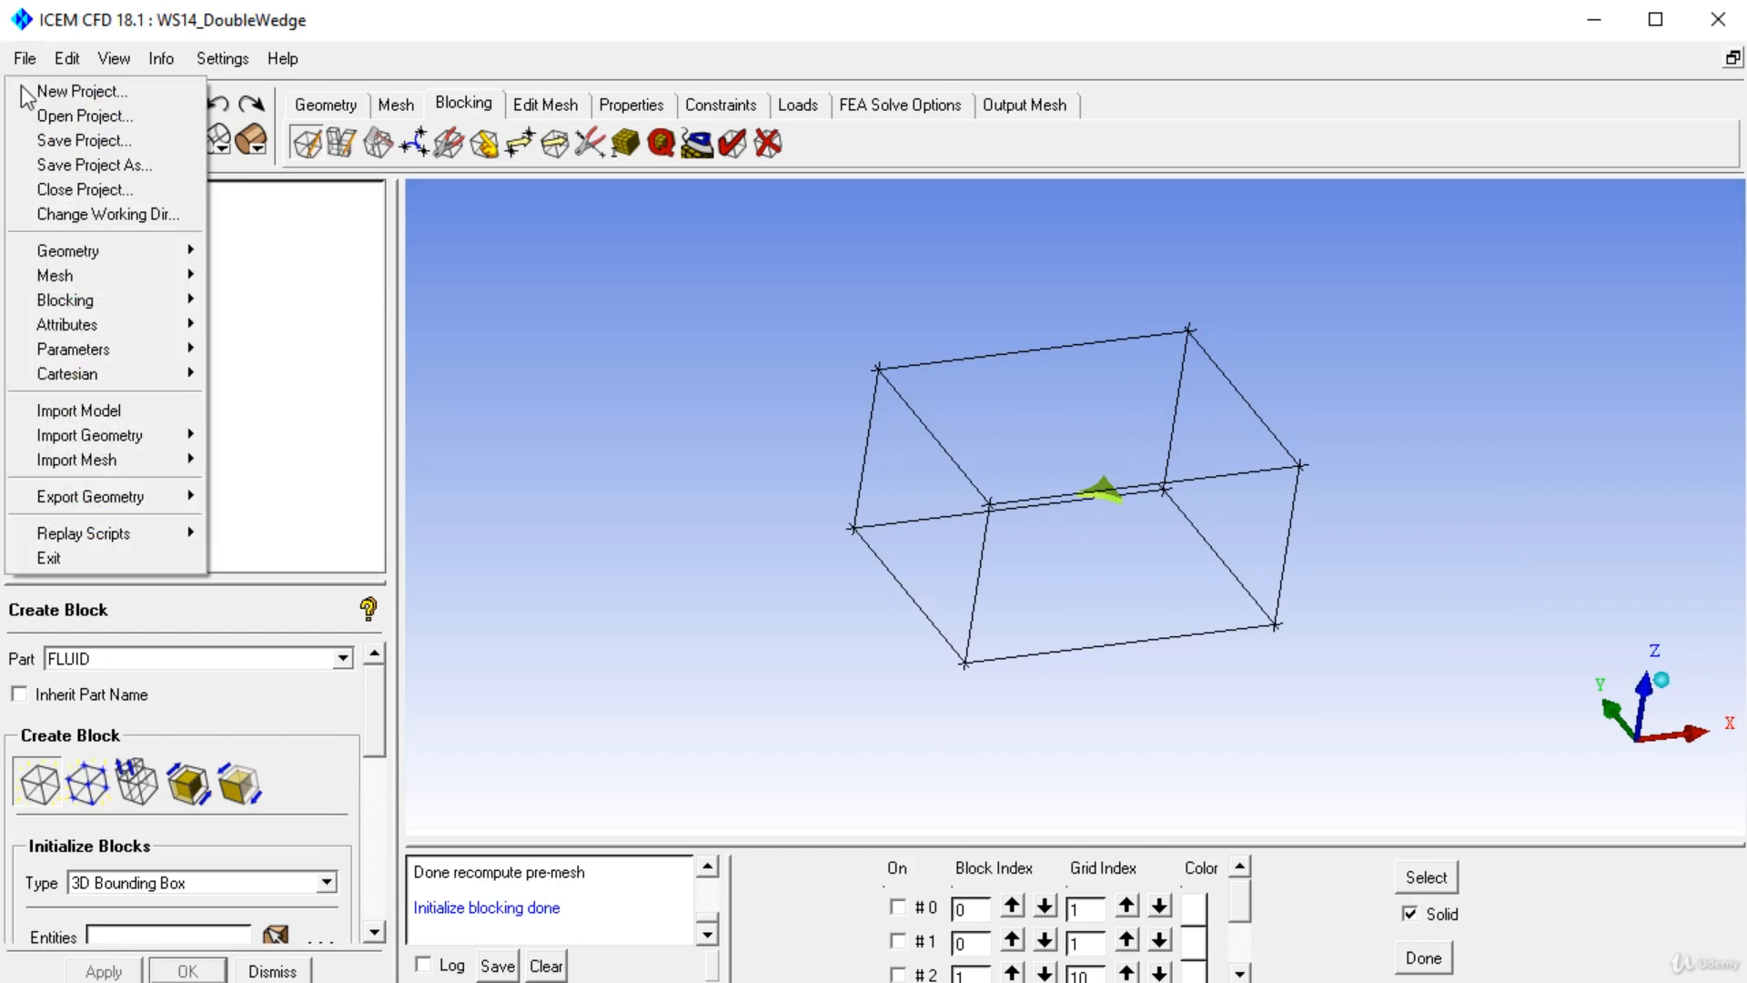
left_click(55, 161)
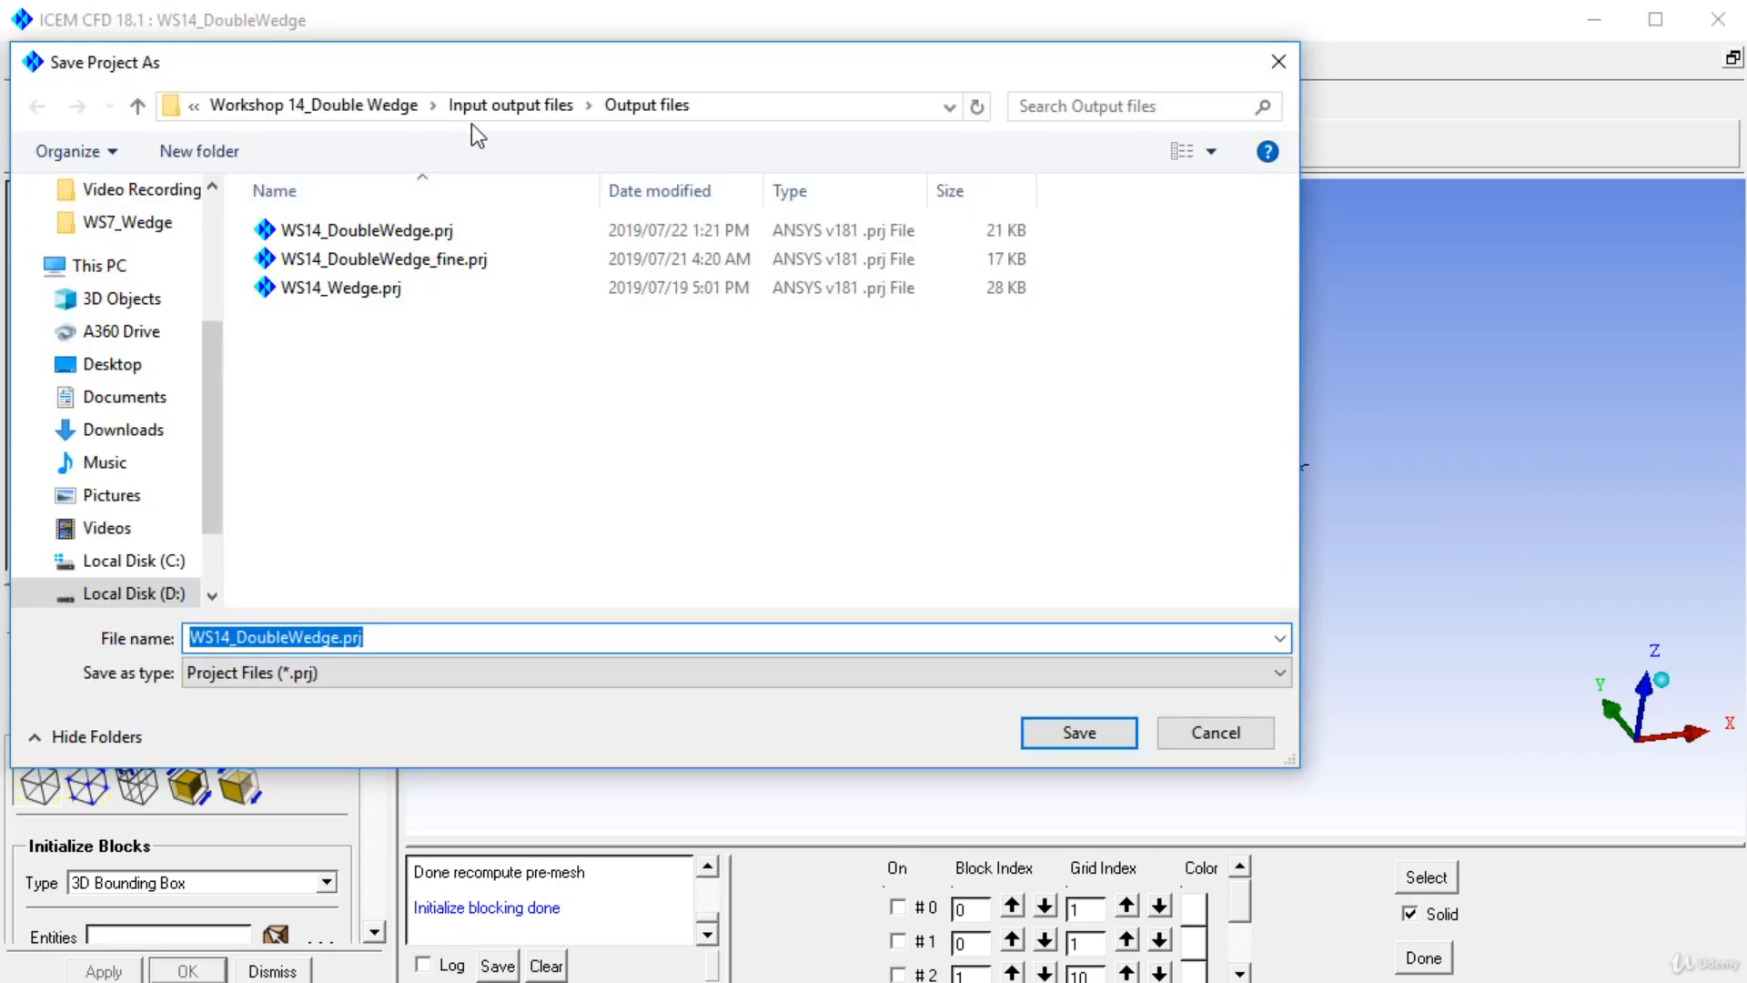
left_click(164, 594)
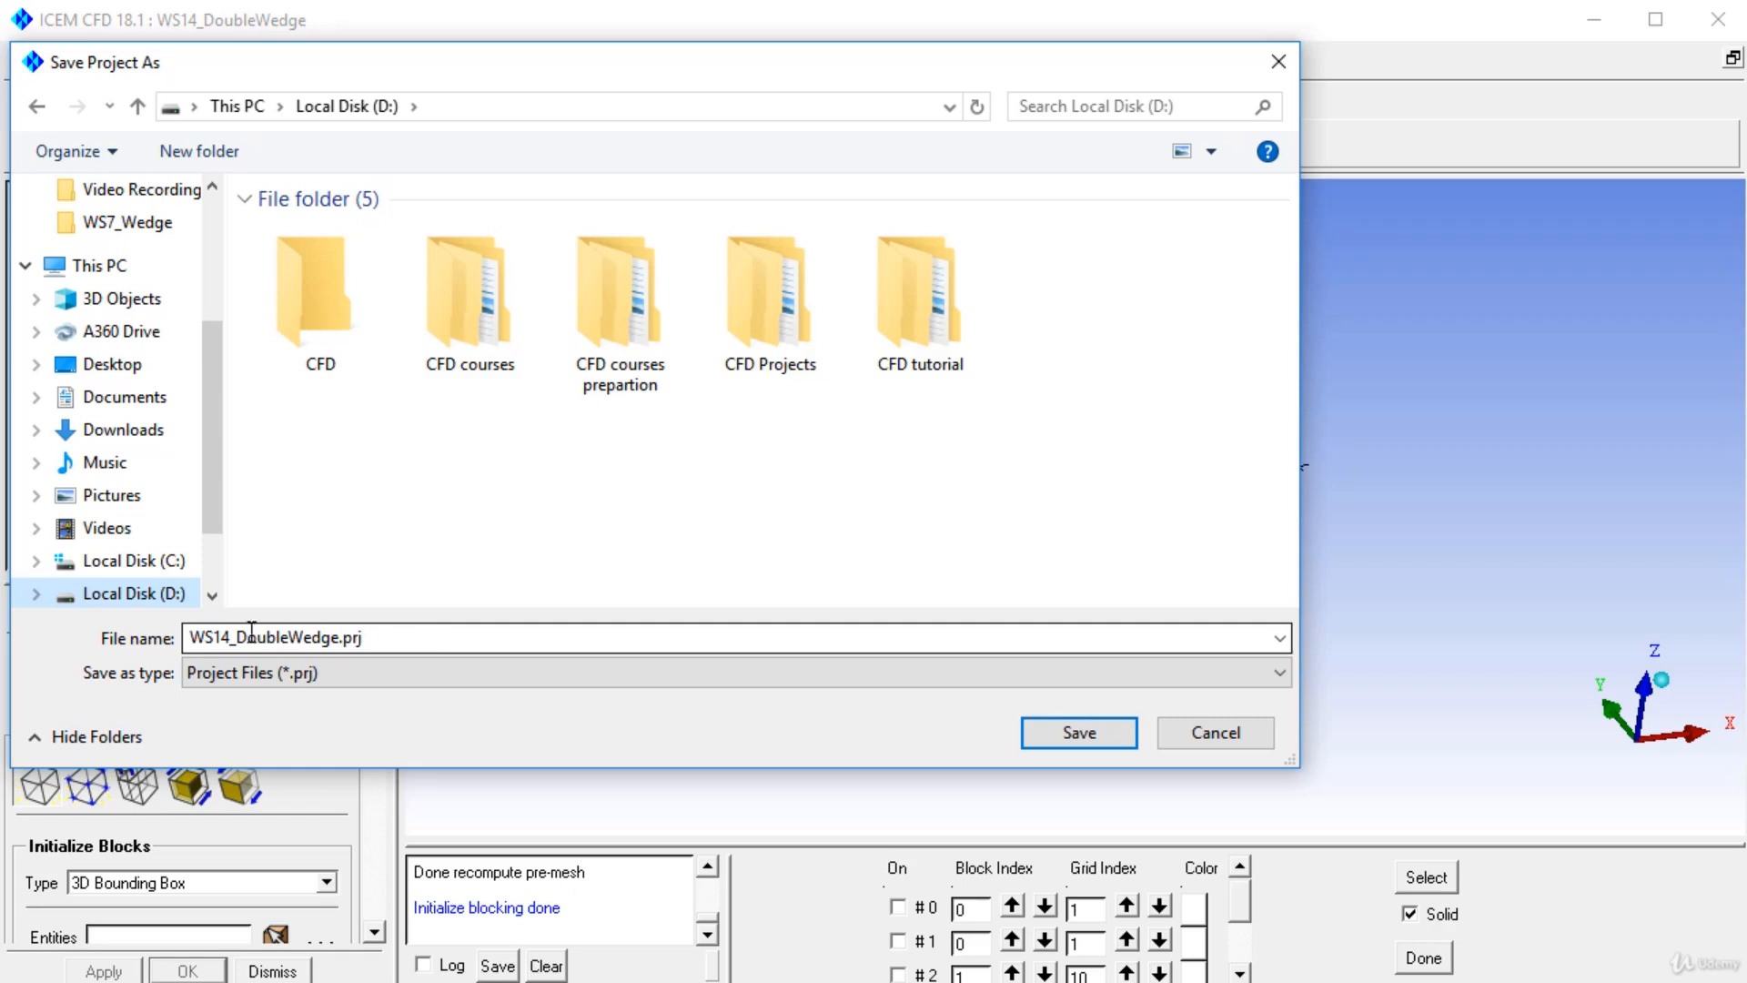
left_click(1129, 734)
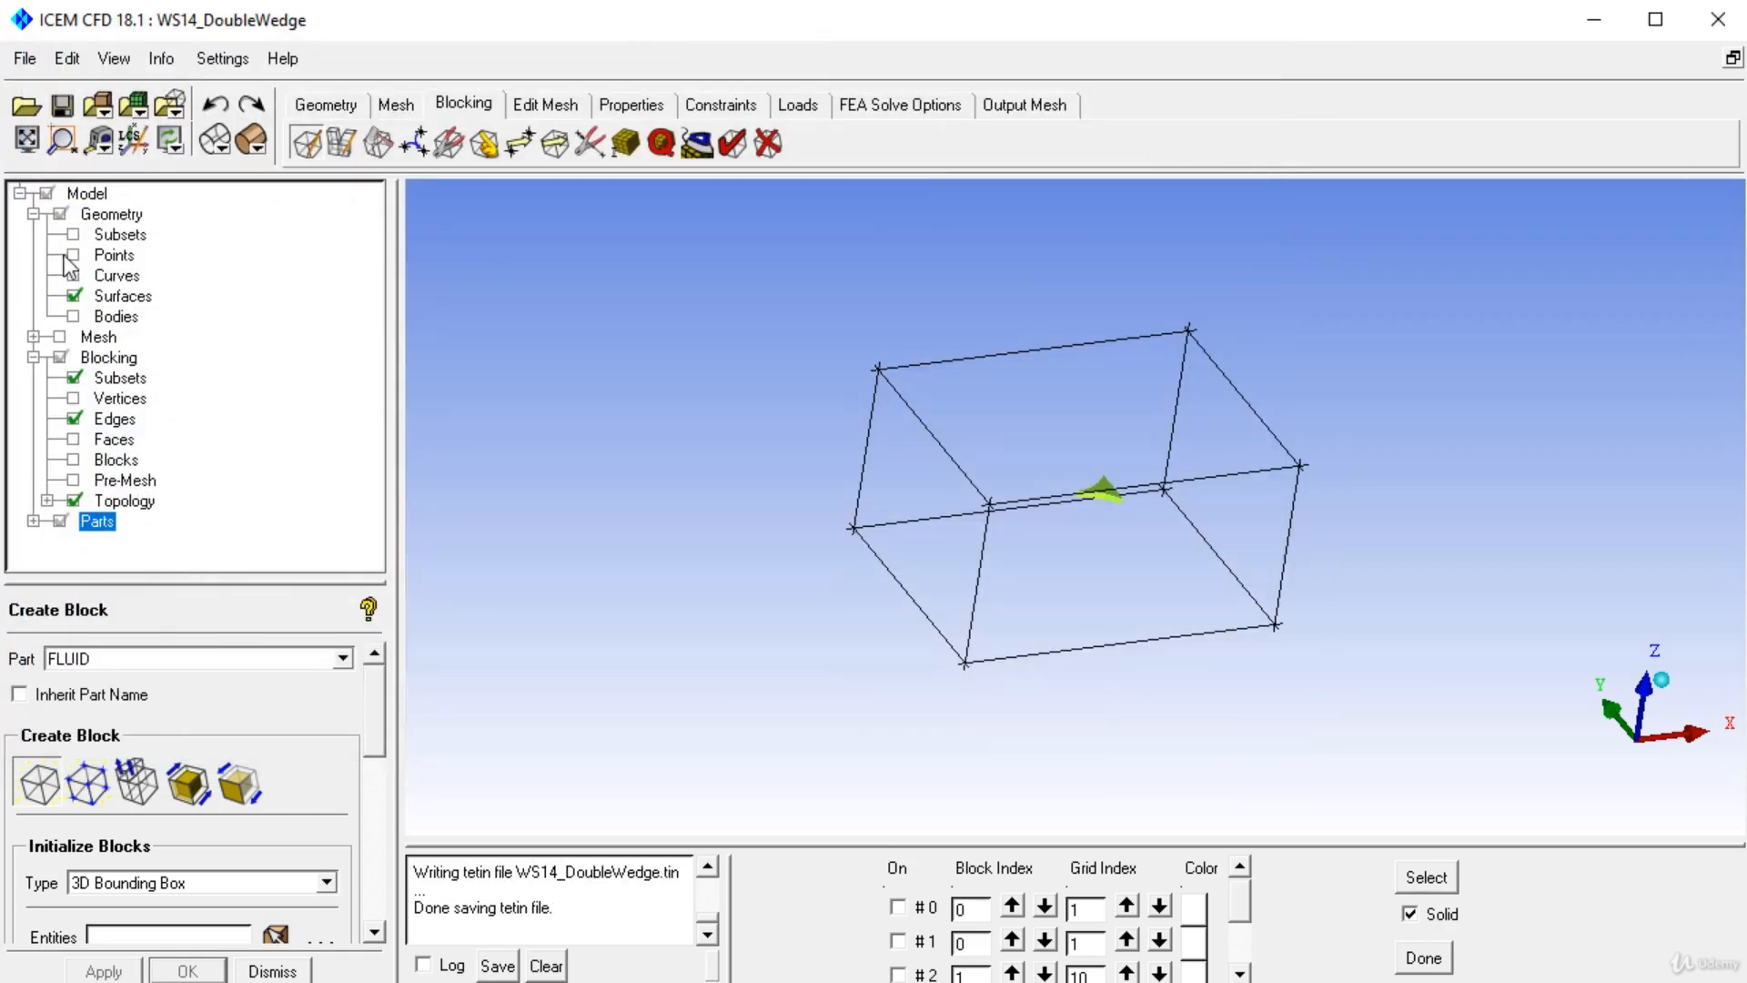
Show geometry points and curves, hide surfaces, and inspect the wedge geometry inside the new block.
left_click(74, 276)
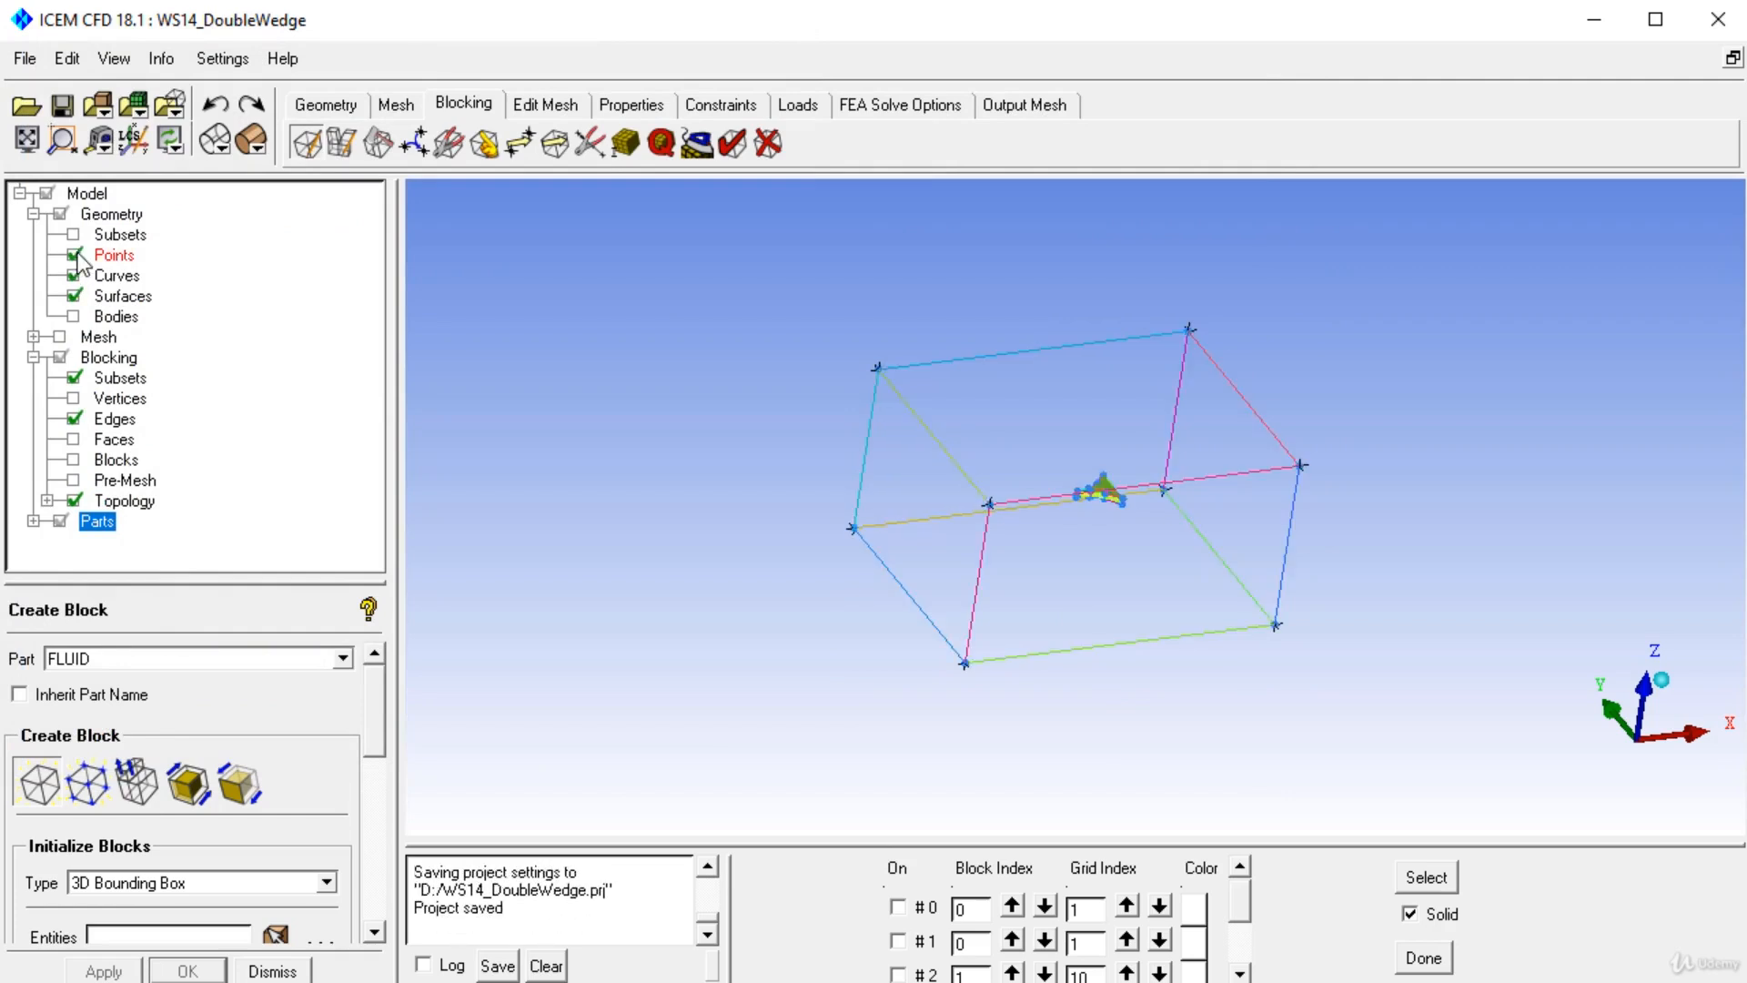
left_click(74, 255)
left_click_drag(777, 450, 970, 565)
right_click_drag(965, 553, 989, 612)
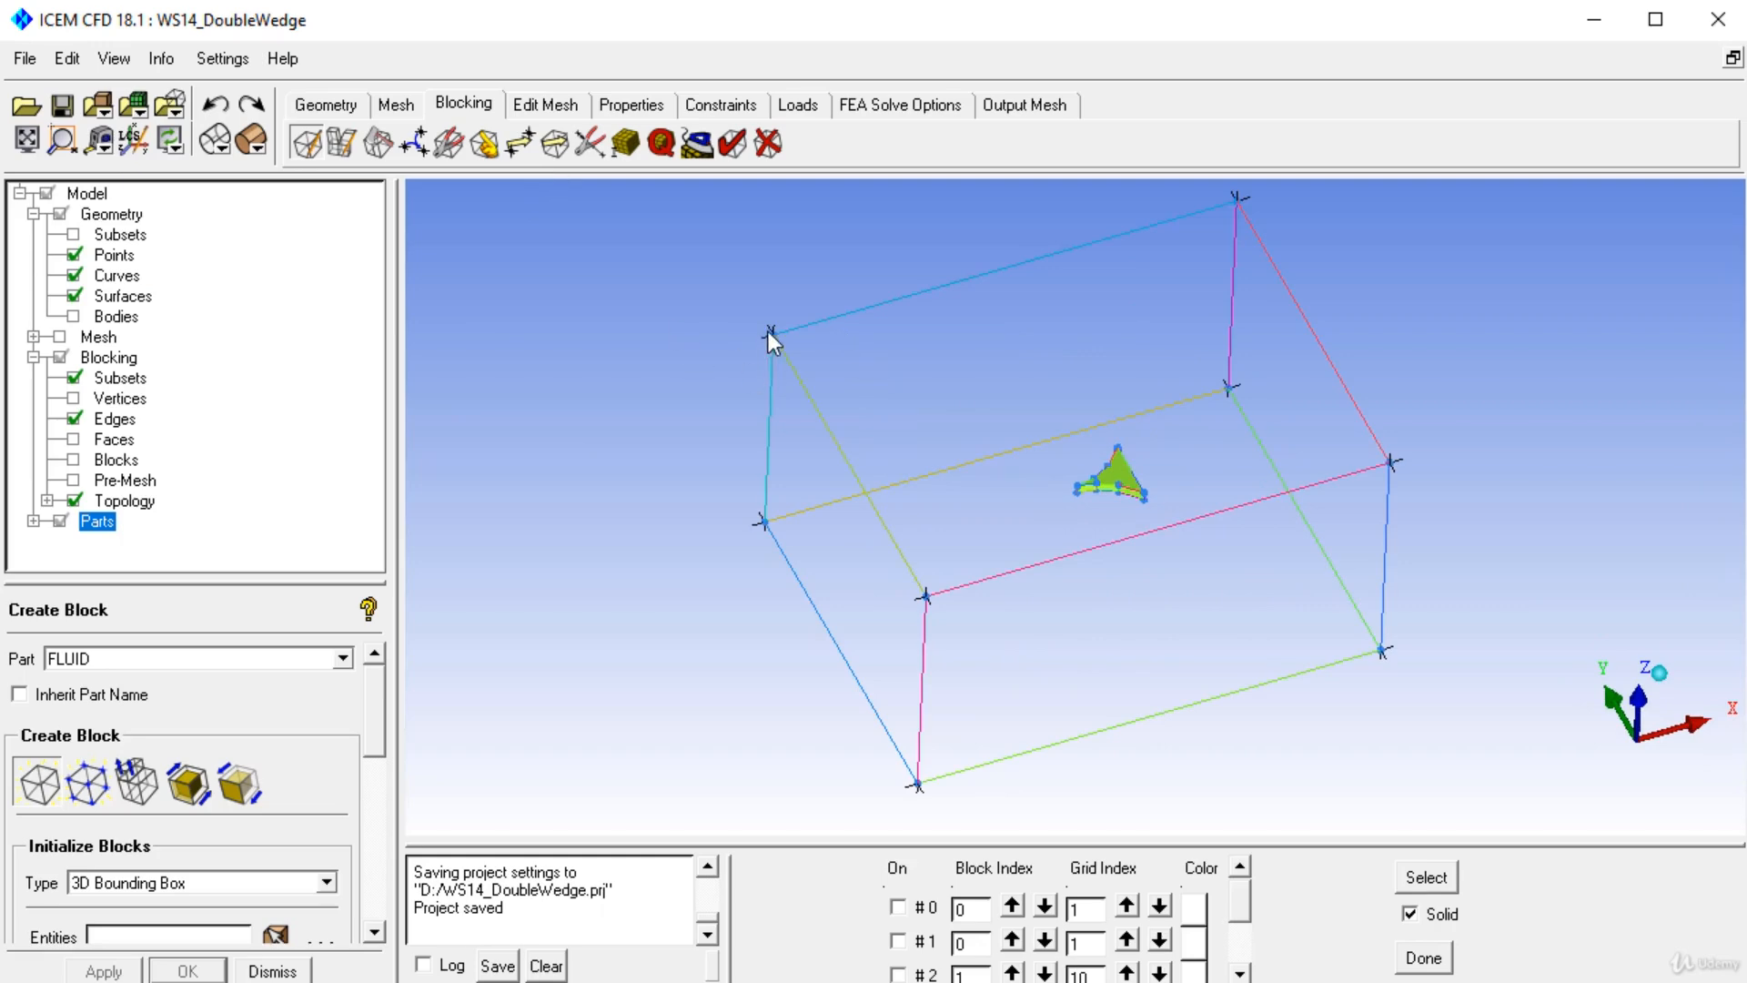
right_click_drag(696, 381, 719, 446)
middle_click_drag(815, 396, 1006, 557)
right_click_drag(855, 195, 819, 308)
left_click(75, 296)
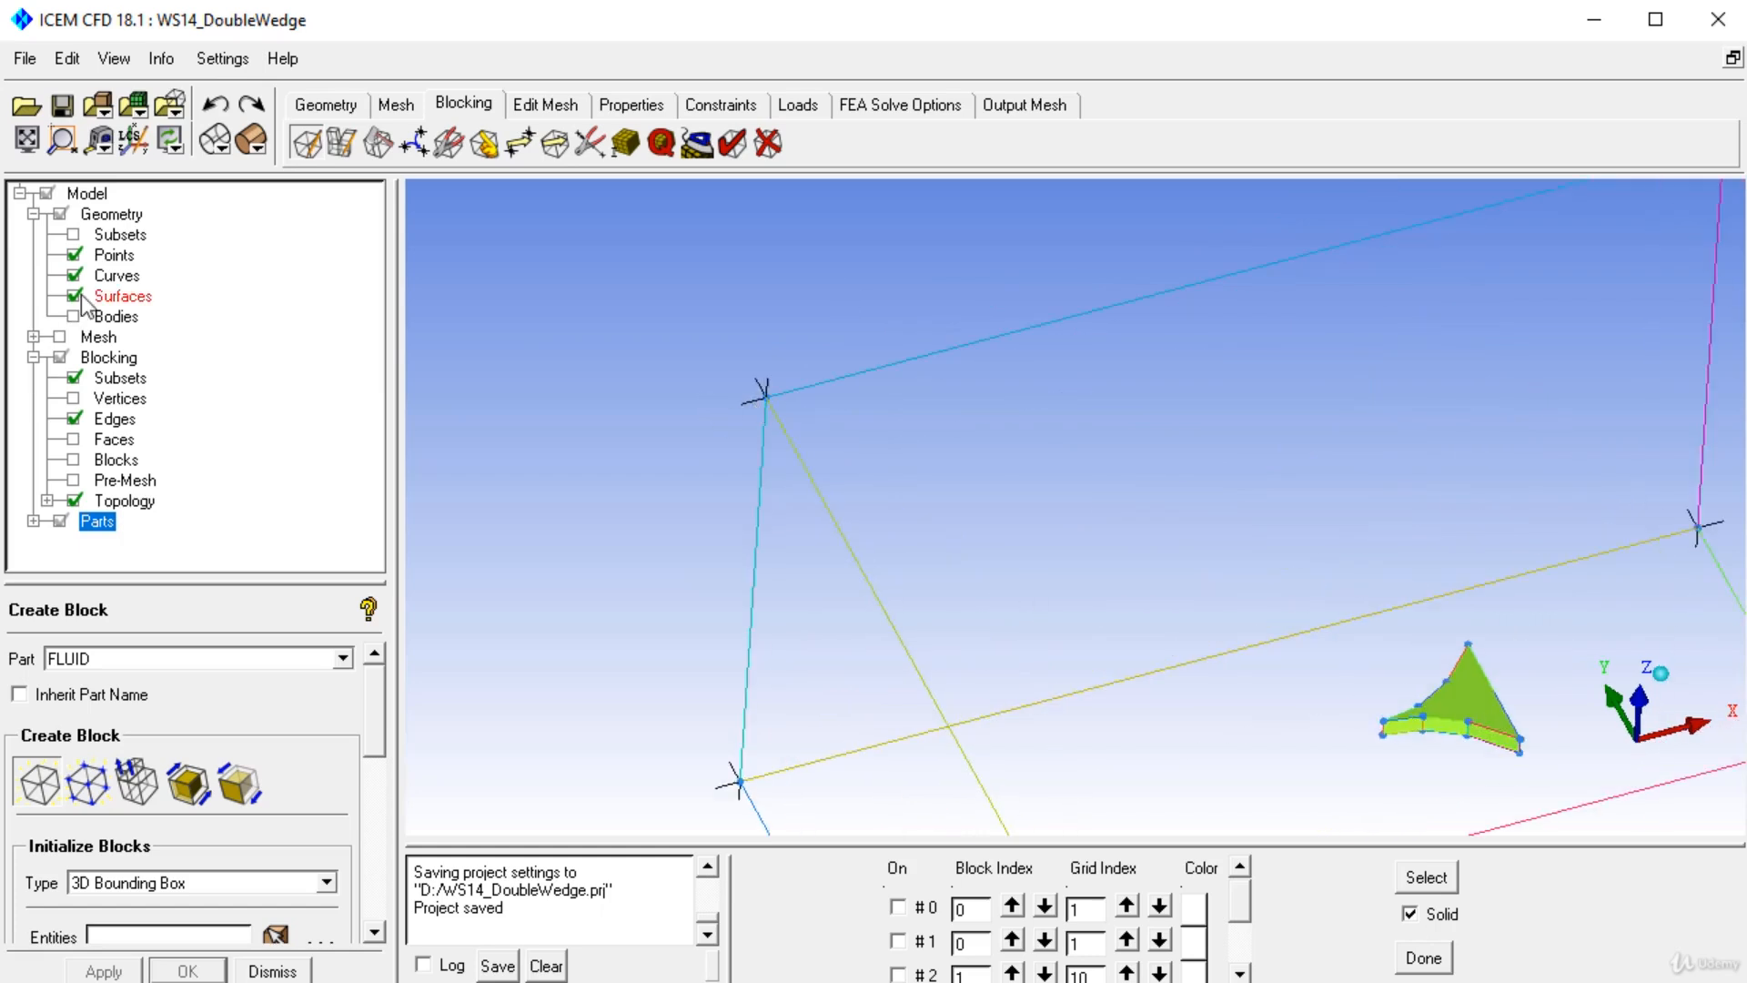
left_click(74, 275)
right_click_drag(804, 400, 811, 293)
middle_click_drag(920, 510, 643, 488)
right_click_drag(1041, 459, 1039, 388)
middle_click_drag(1024, 543, 1036, 524)
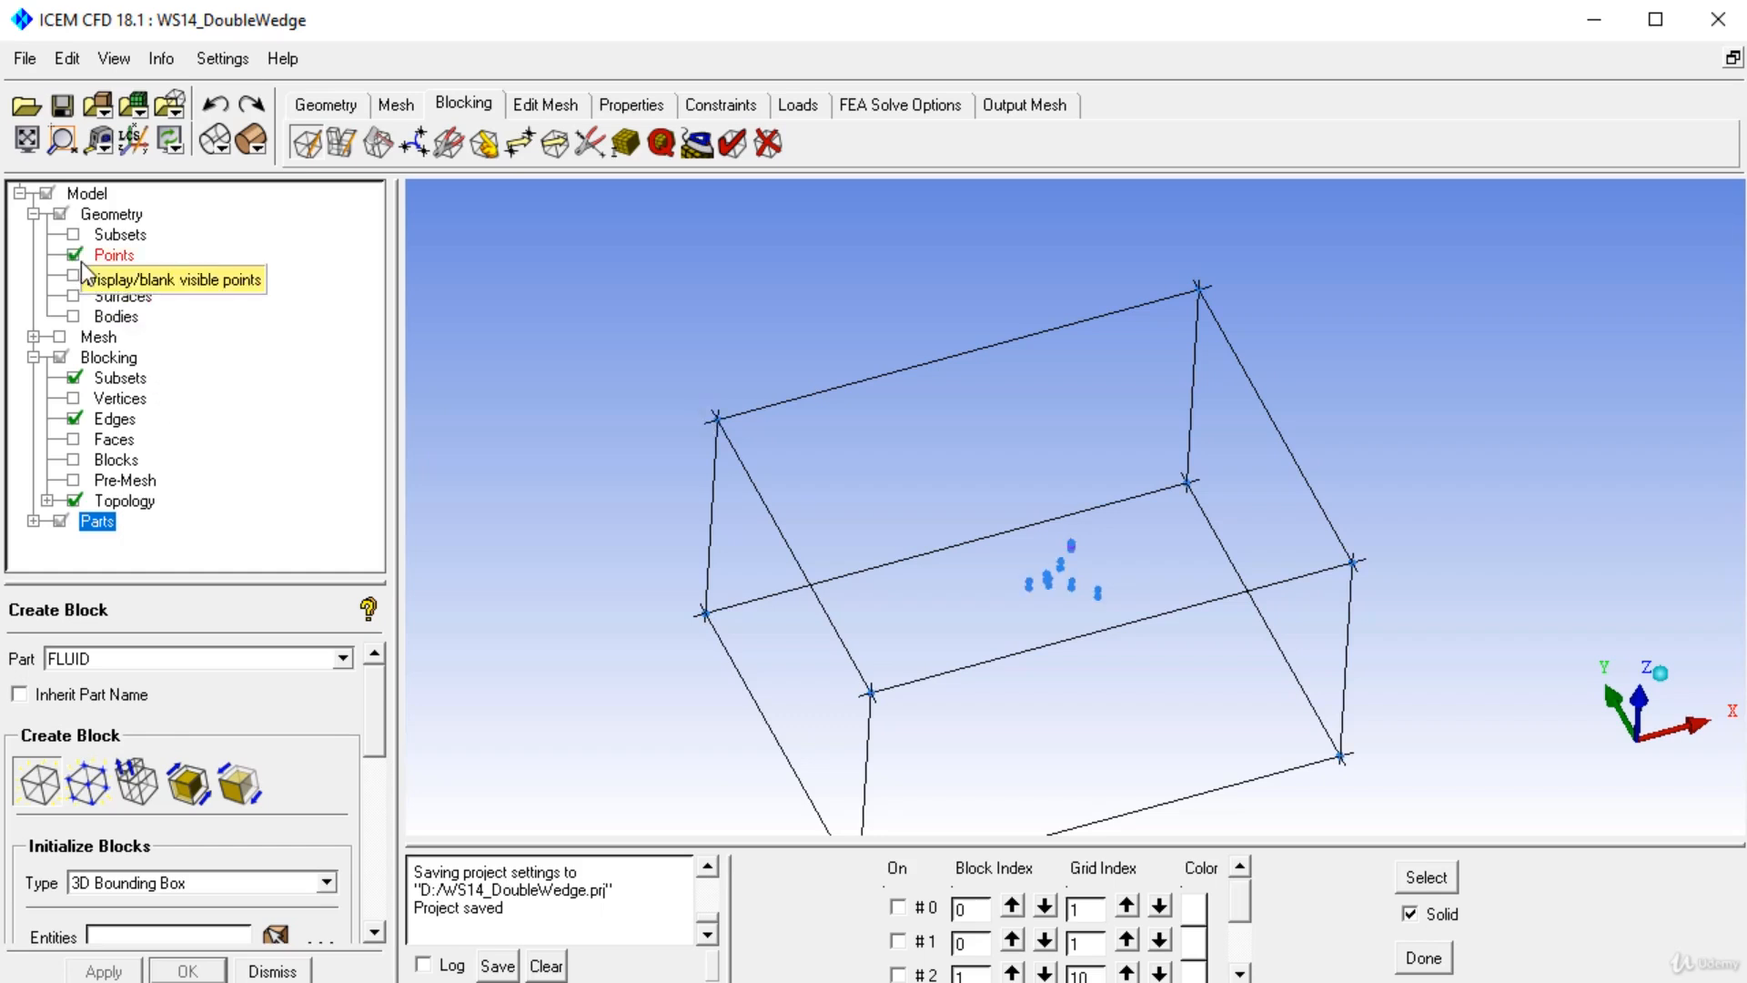
left_click_drag(1006, 422, 927, 413)
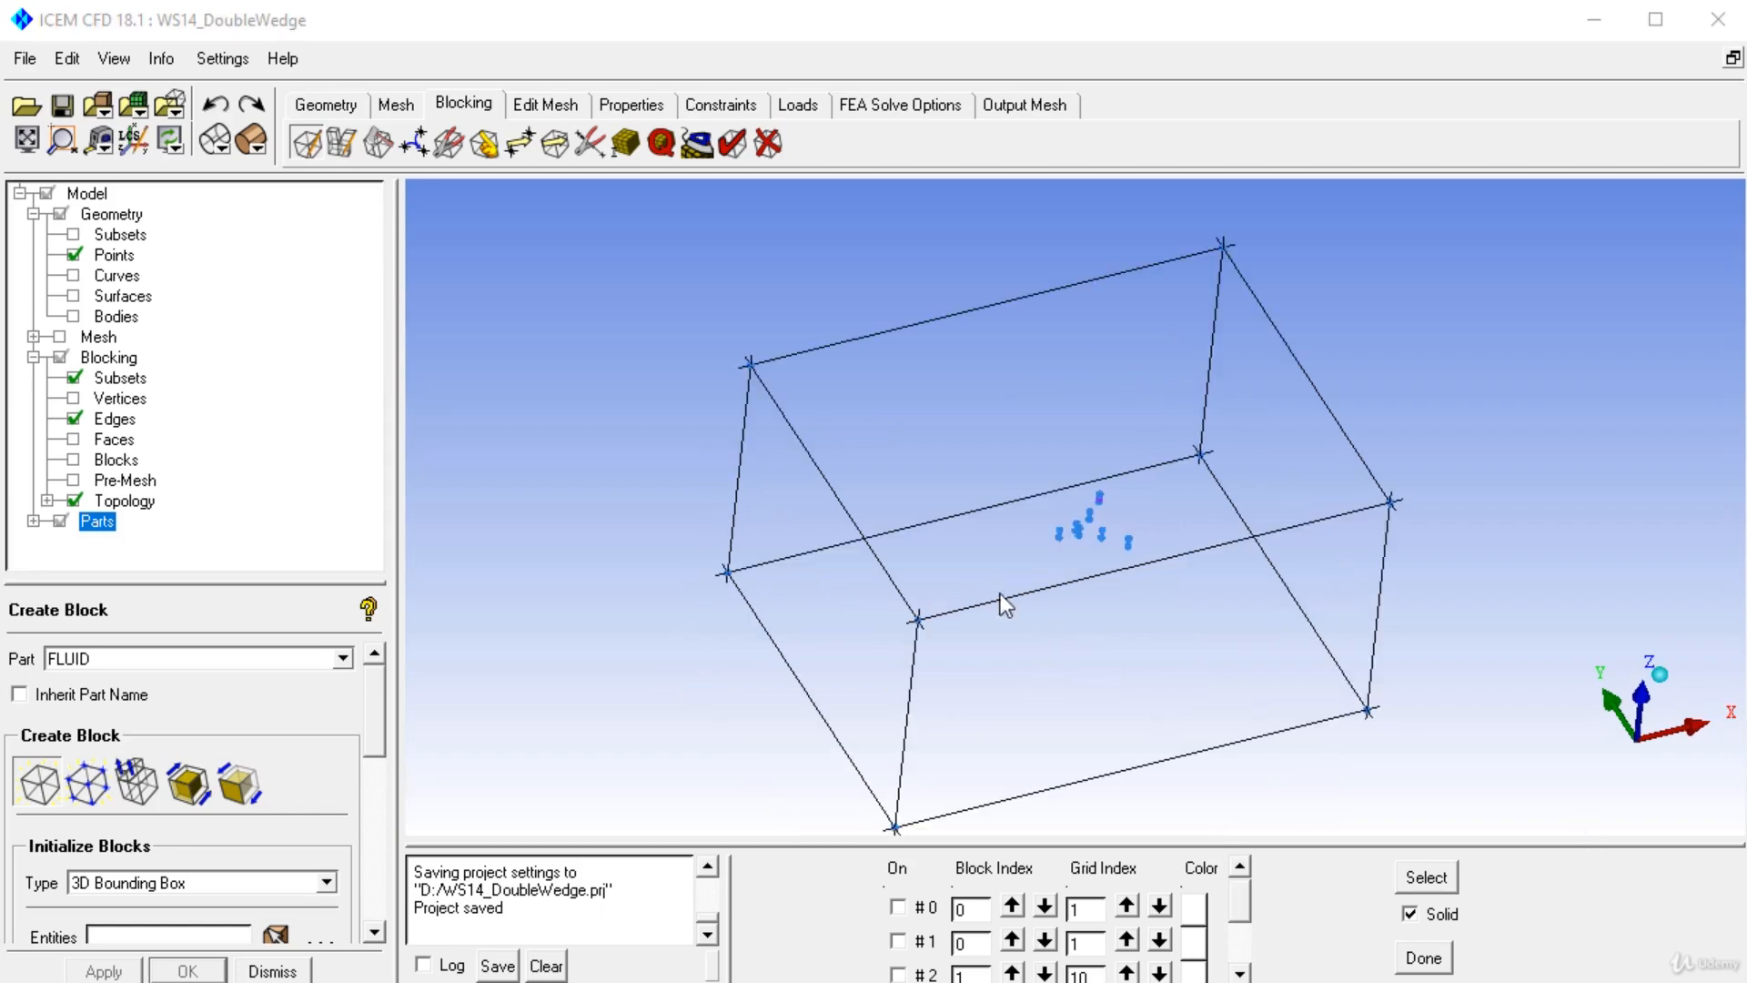
Recompute the pre-mesh and apply Auto Associate with Snap Project Vertices to the blocking.
left_click(663, 143)
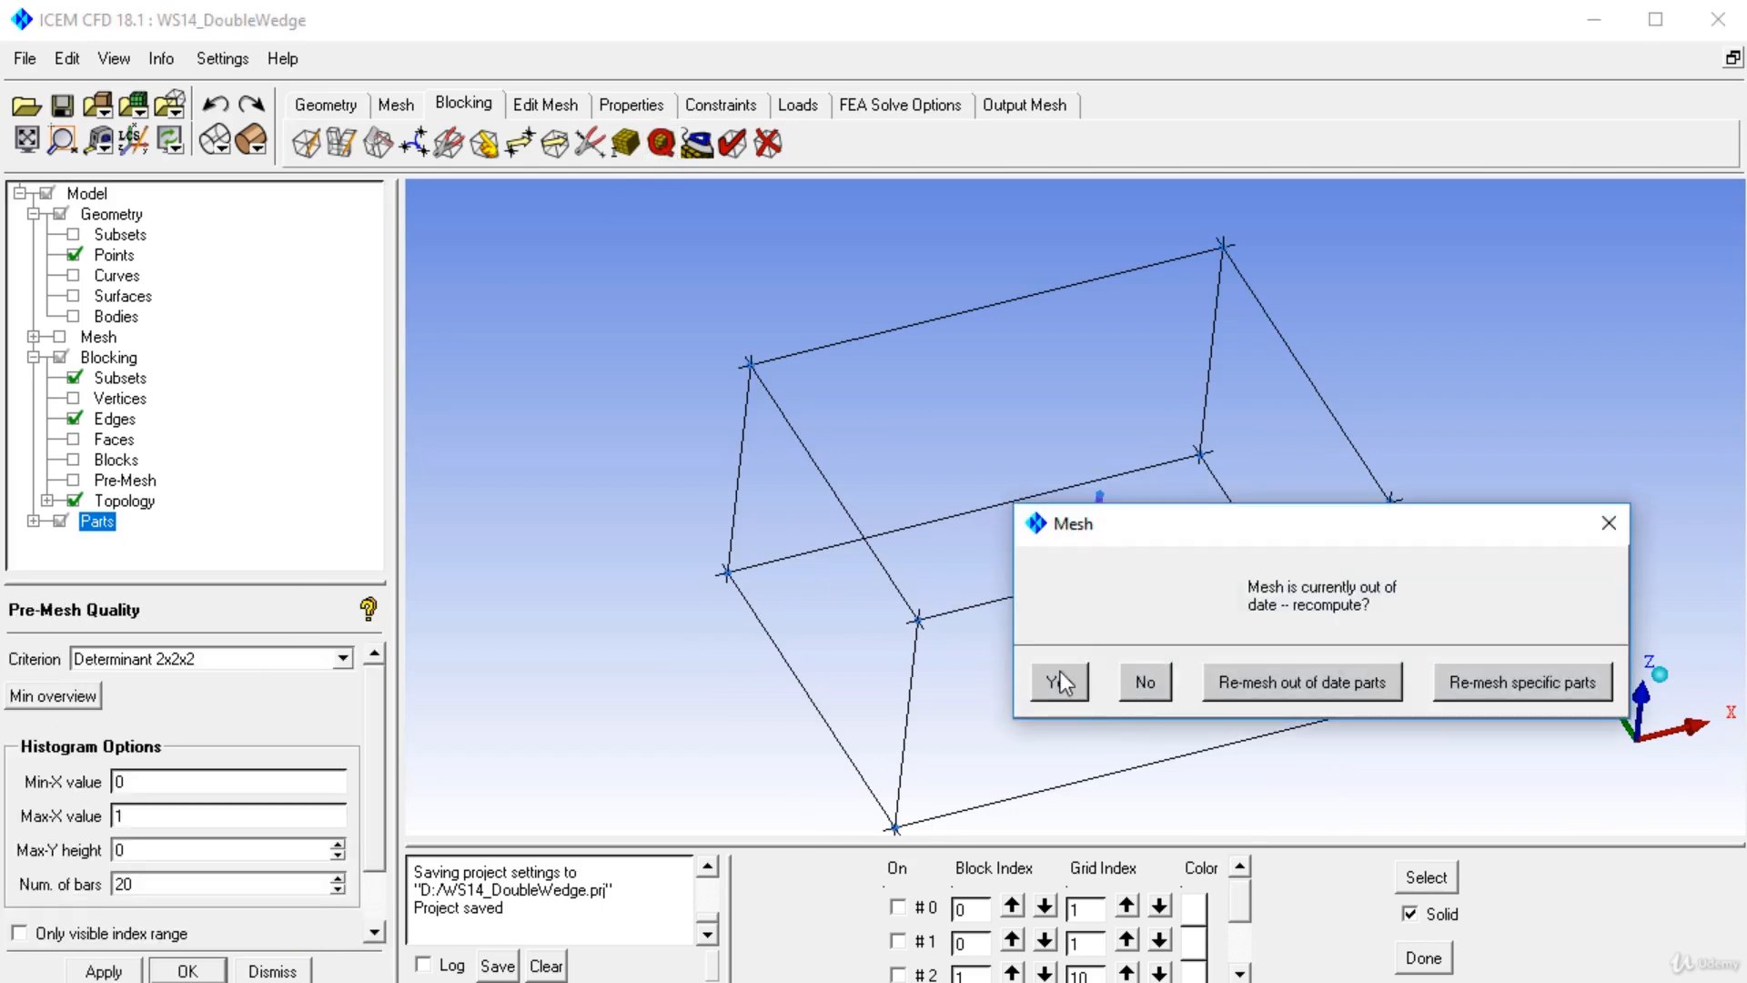
left_click(1058, 682)
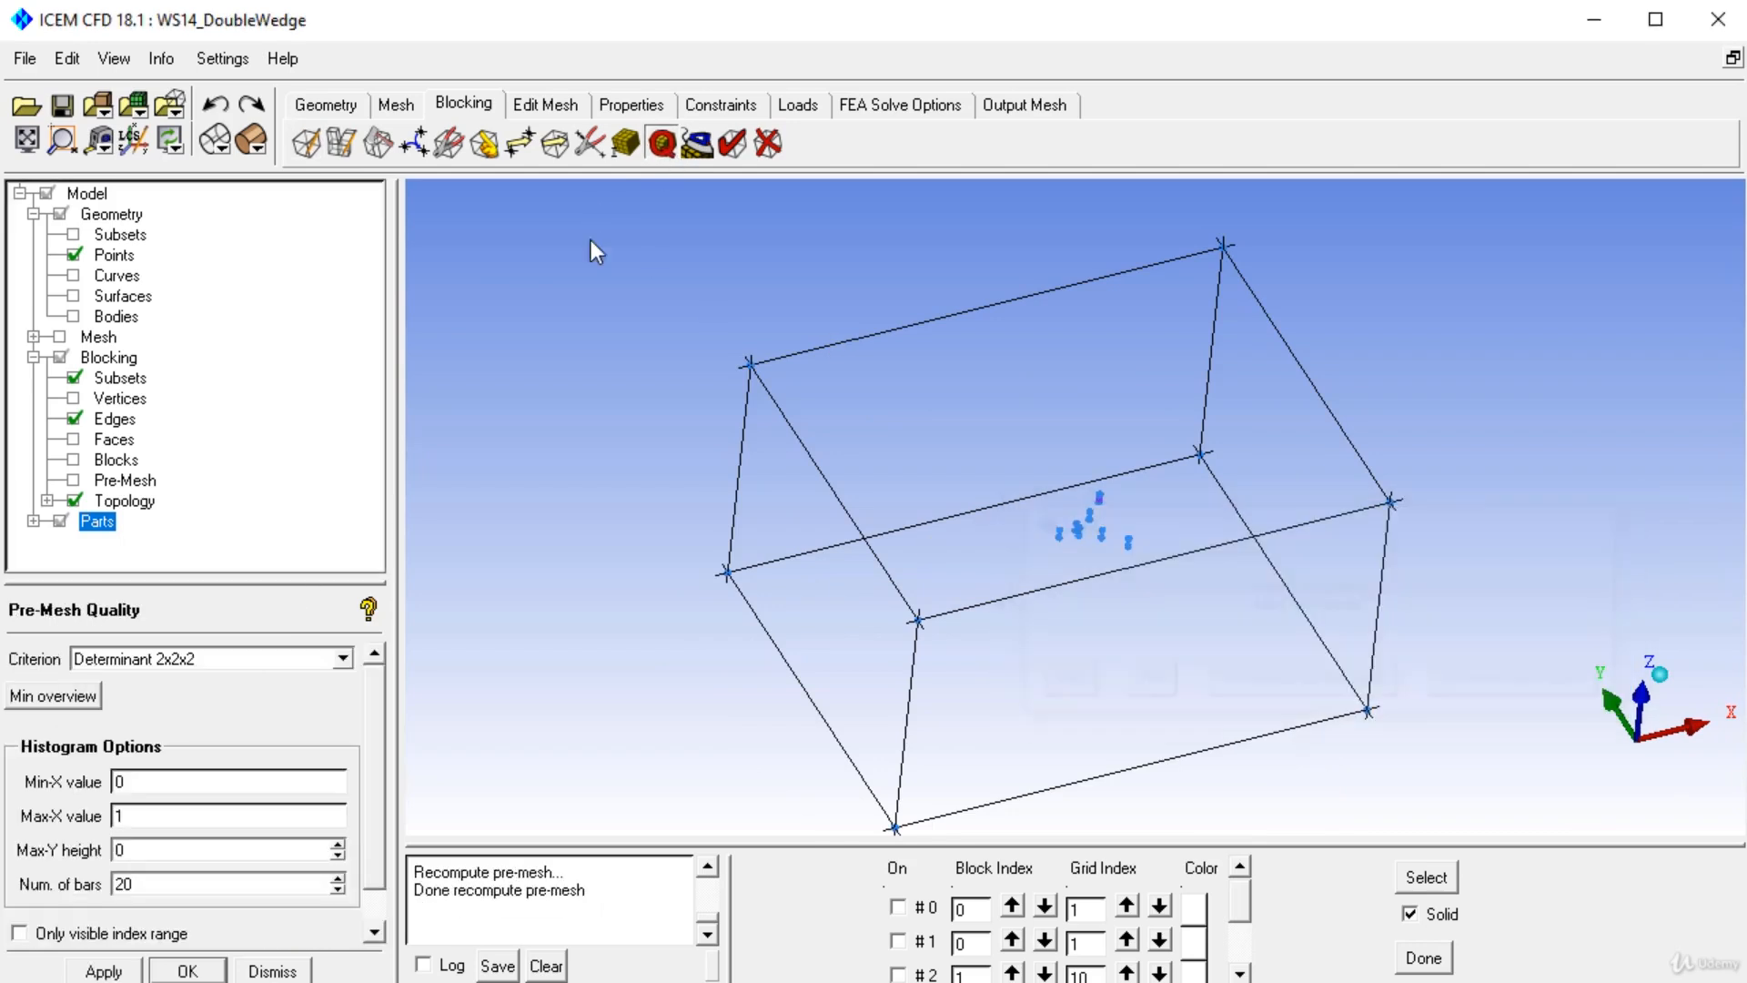
left_click(491, 146)
left_click(238, 752)
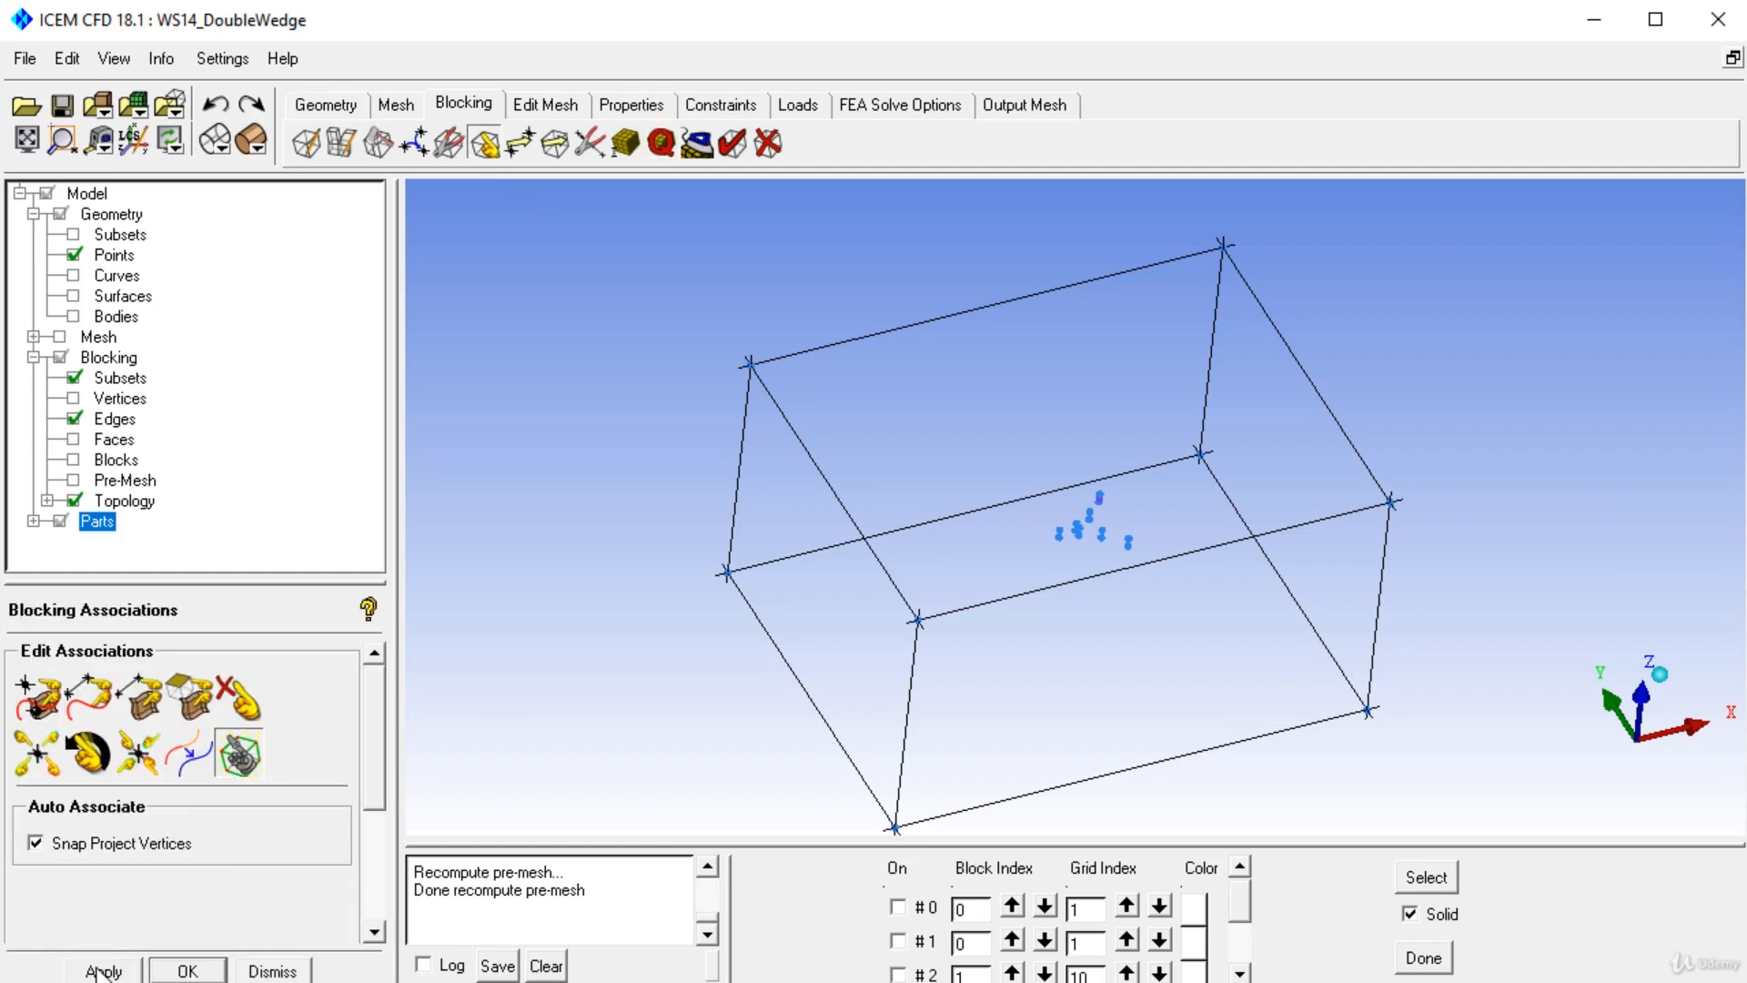
left_click(75, 276)
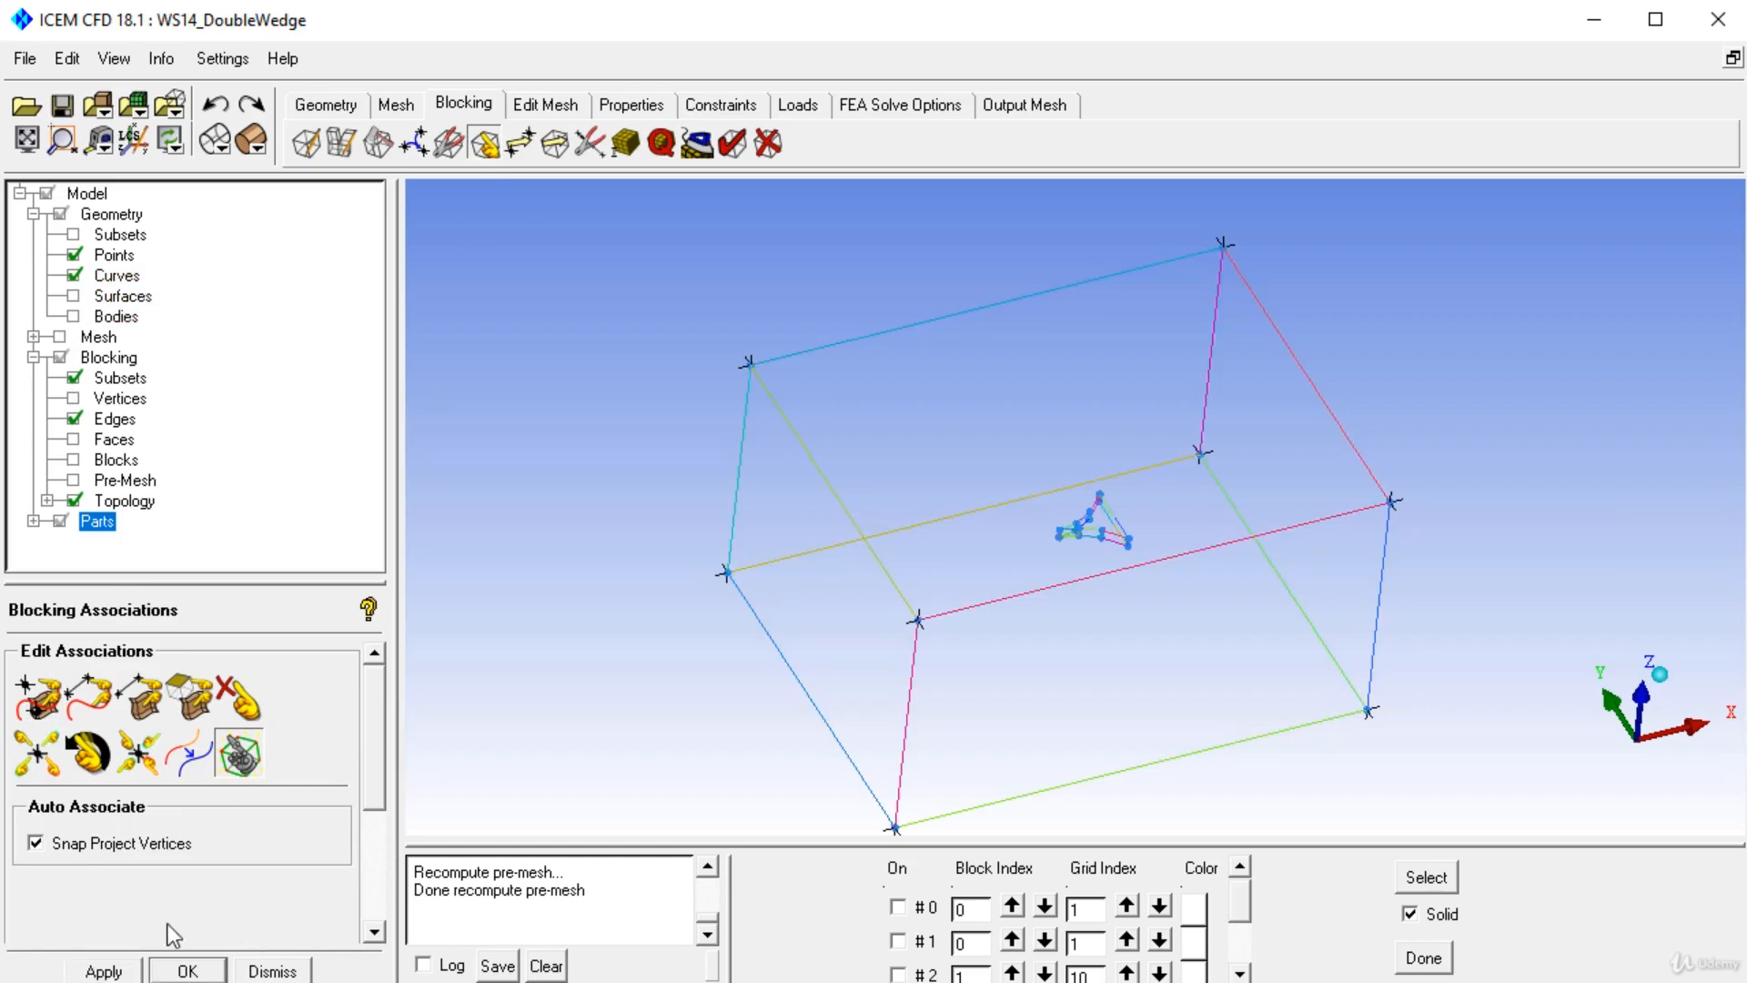
left_click(133, 967)
Associate block corner vertices to geometry points with Associate Vertex, undoing the last association.
left_click(76, 279)
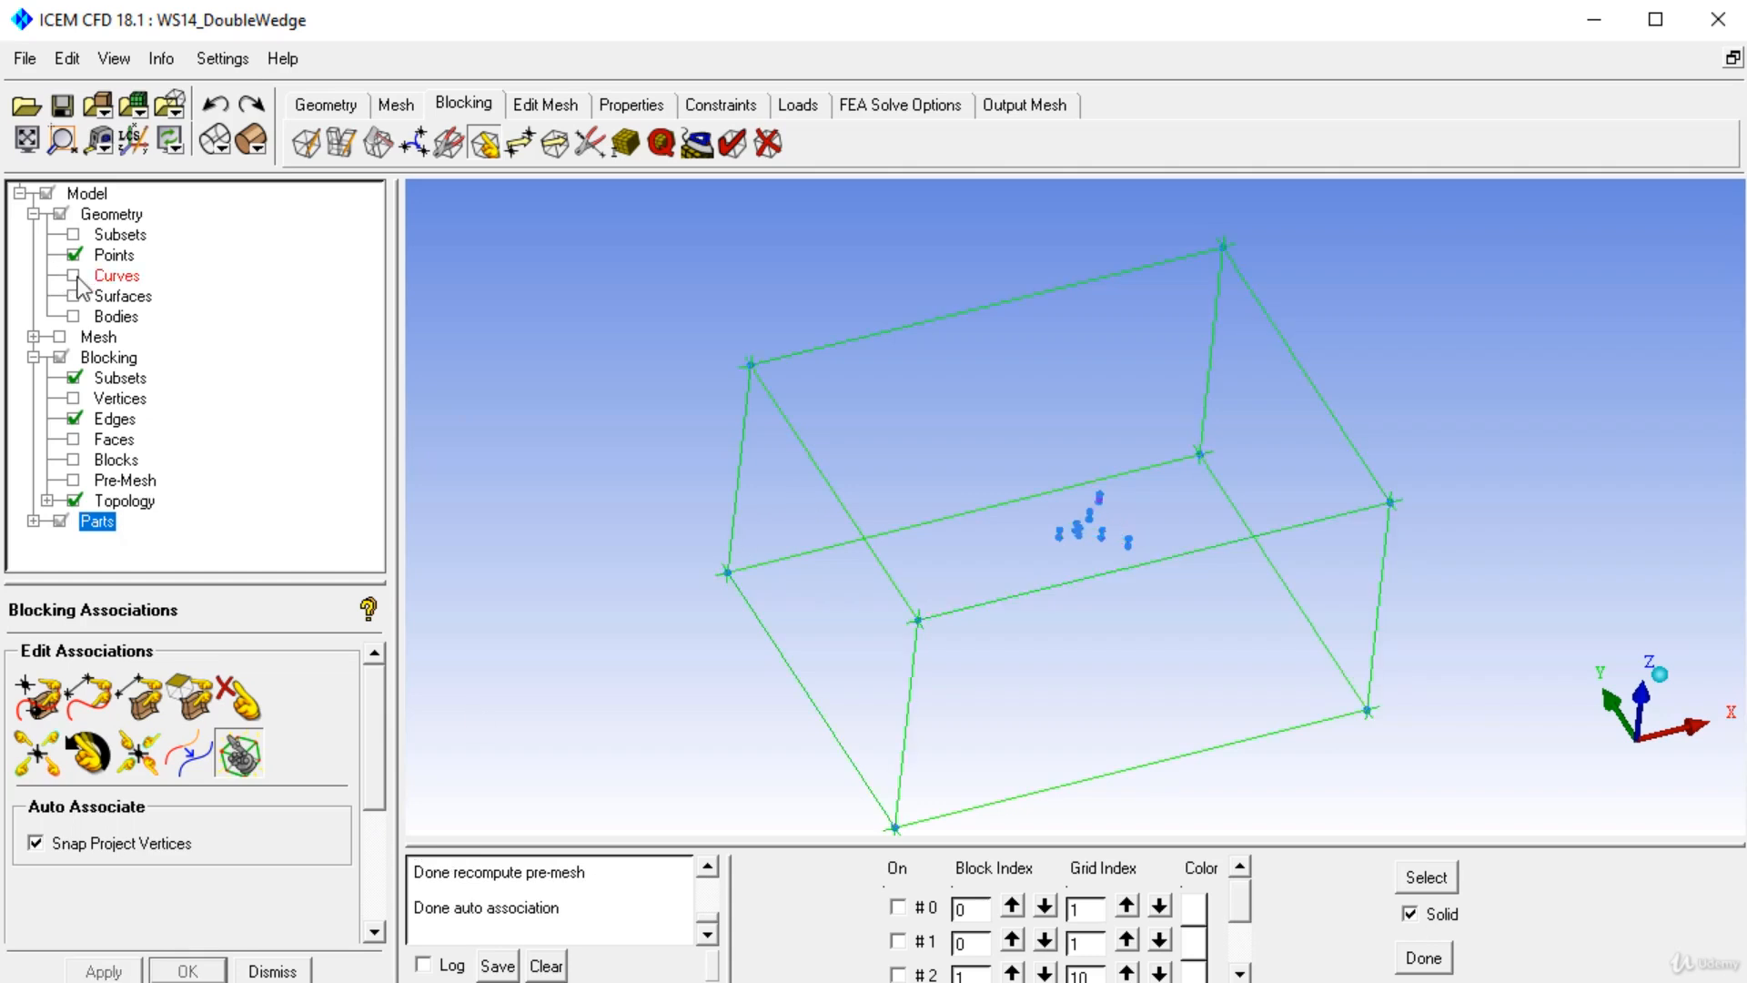
left_click_drag(1264, 464, 1210, 524)
left_click_drag(1026, 363, 1230, 369)
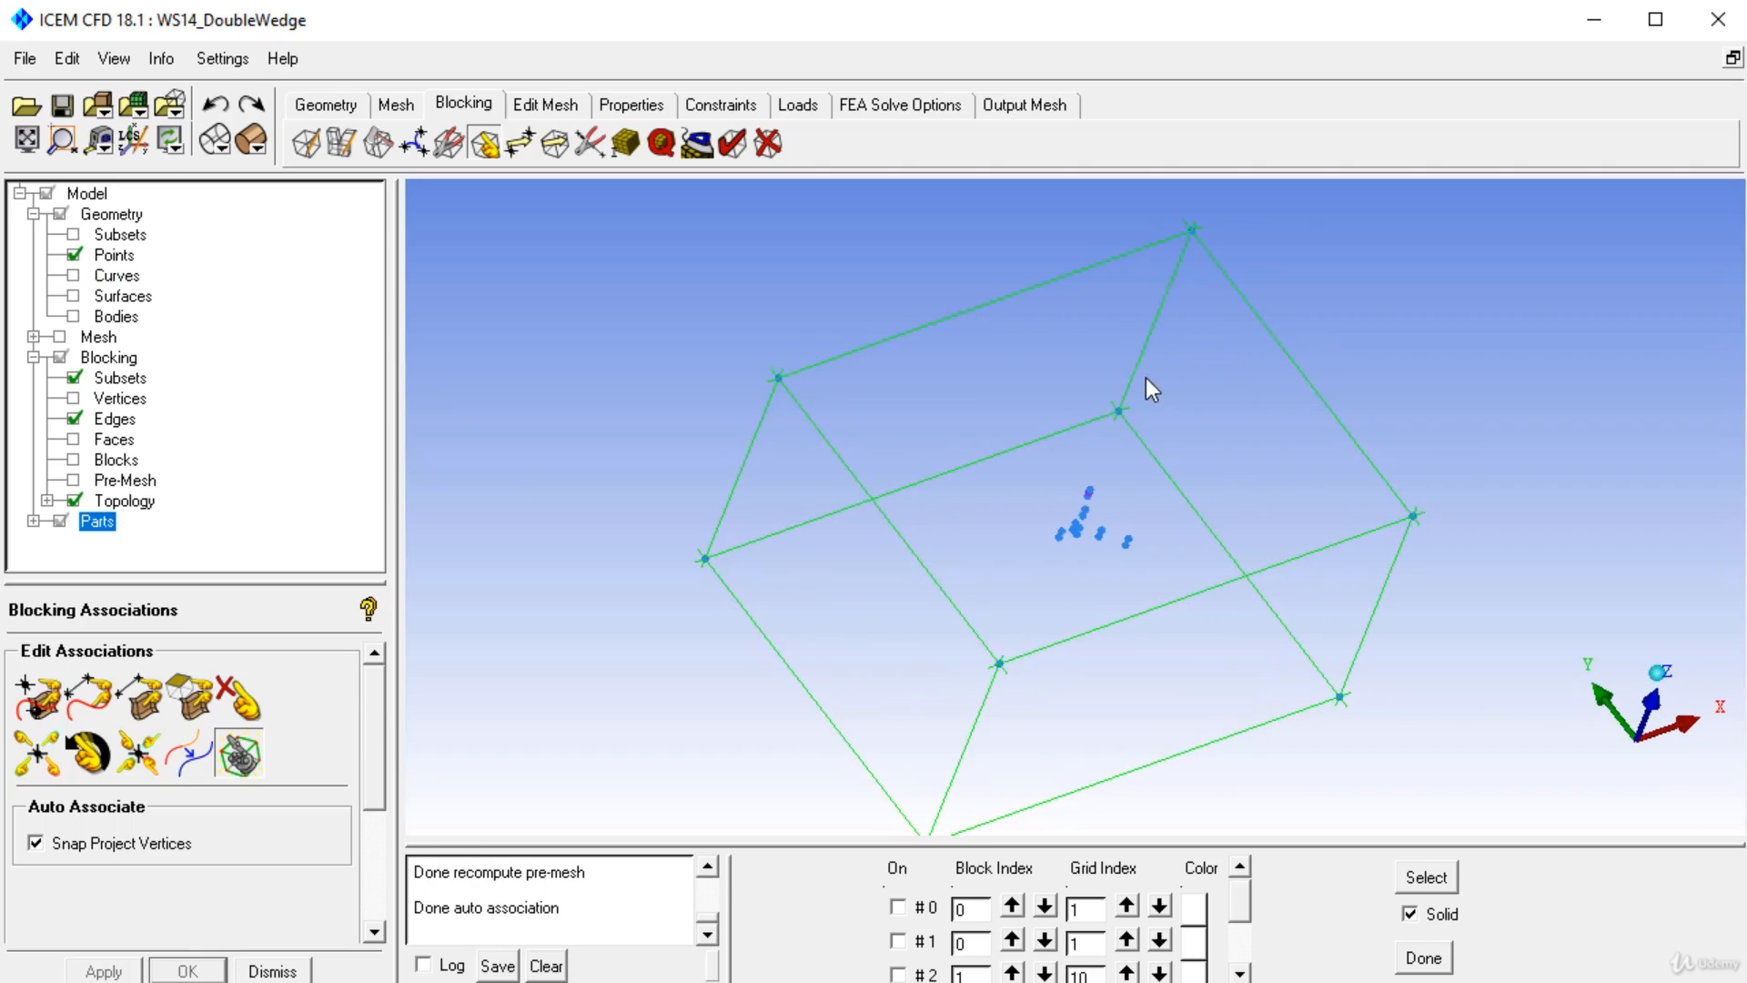
left_click_drag(797, 382, 850, 414)
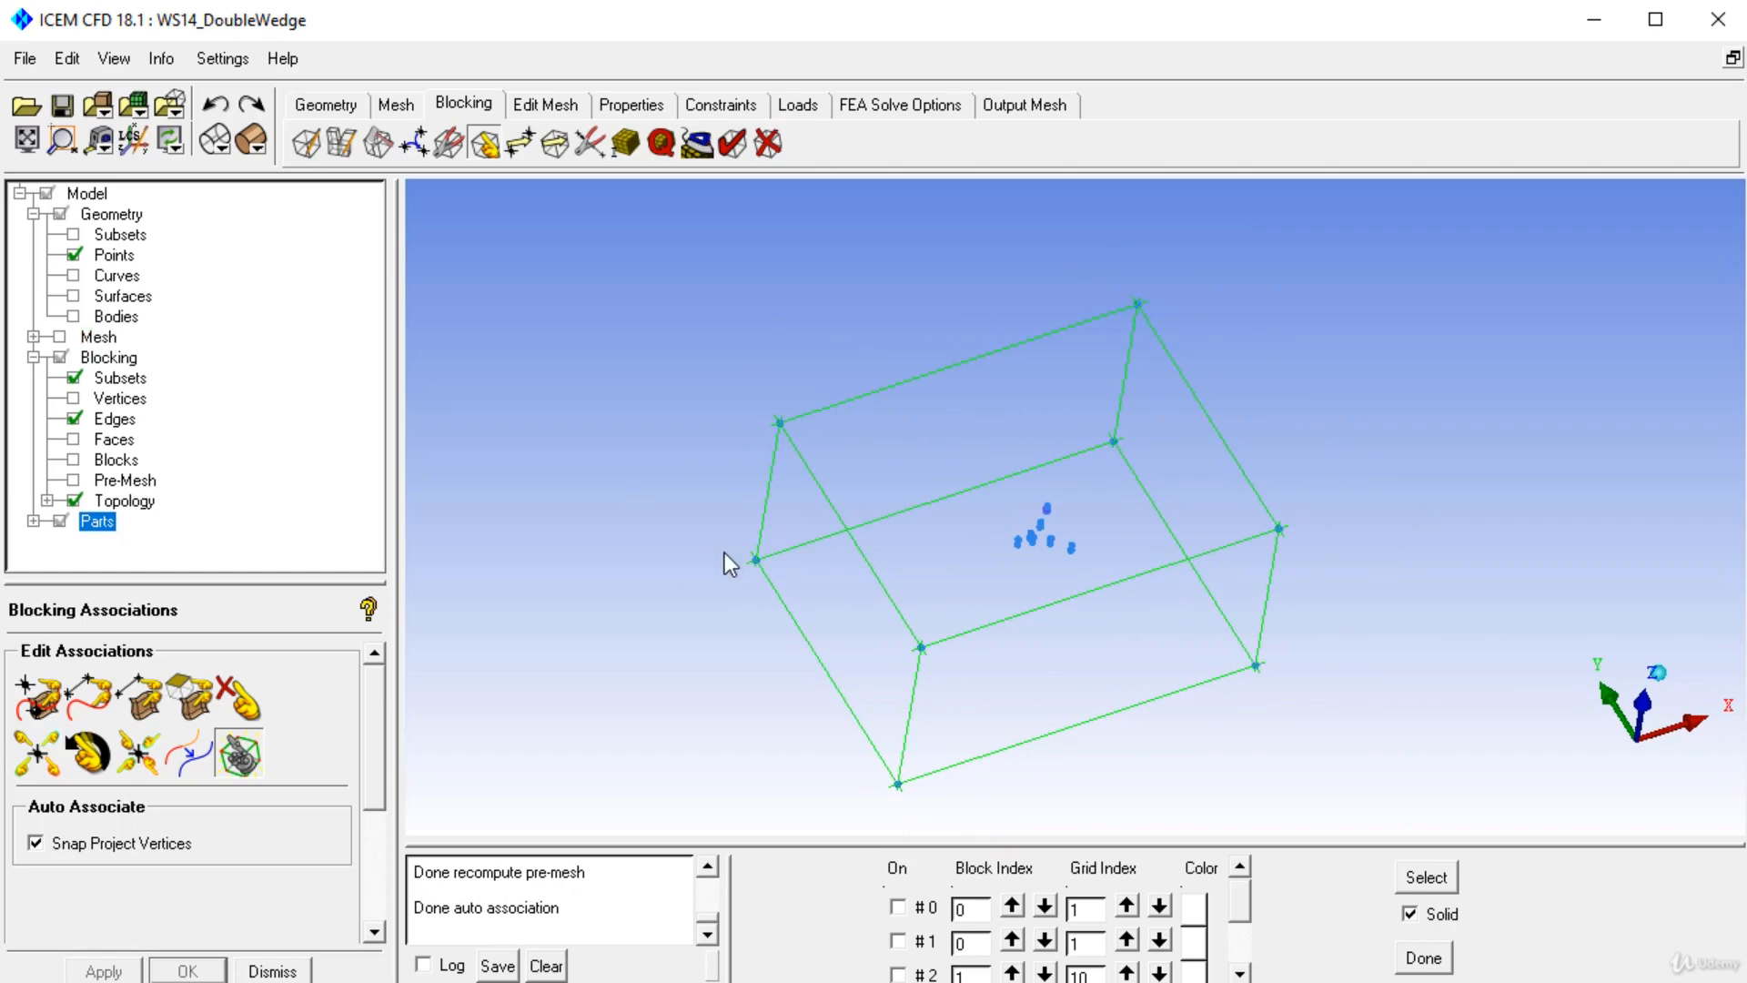
left_click(73, 276)
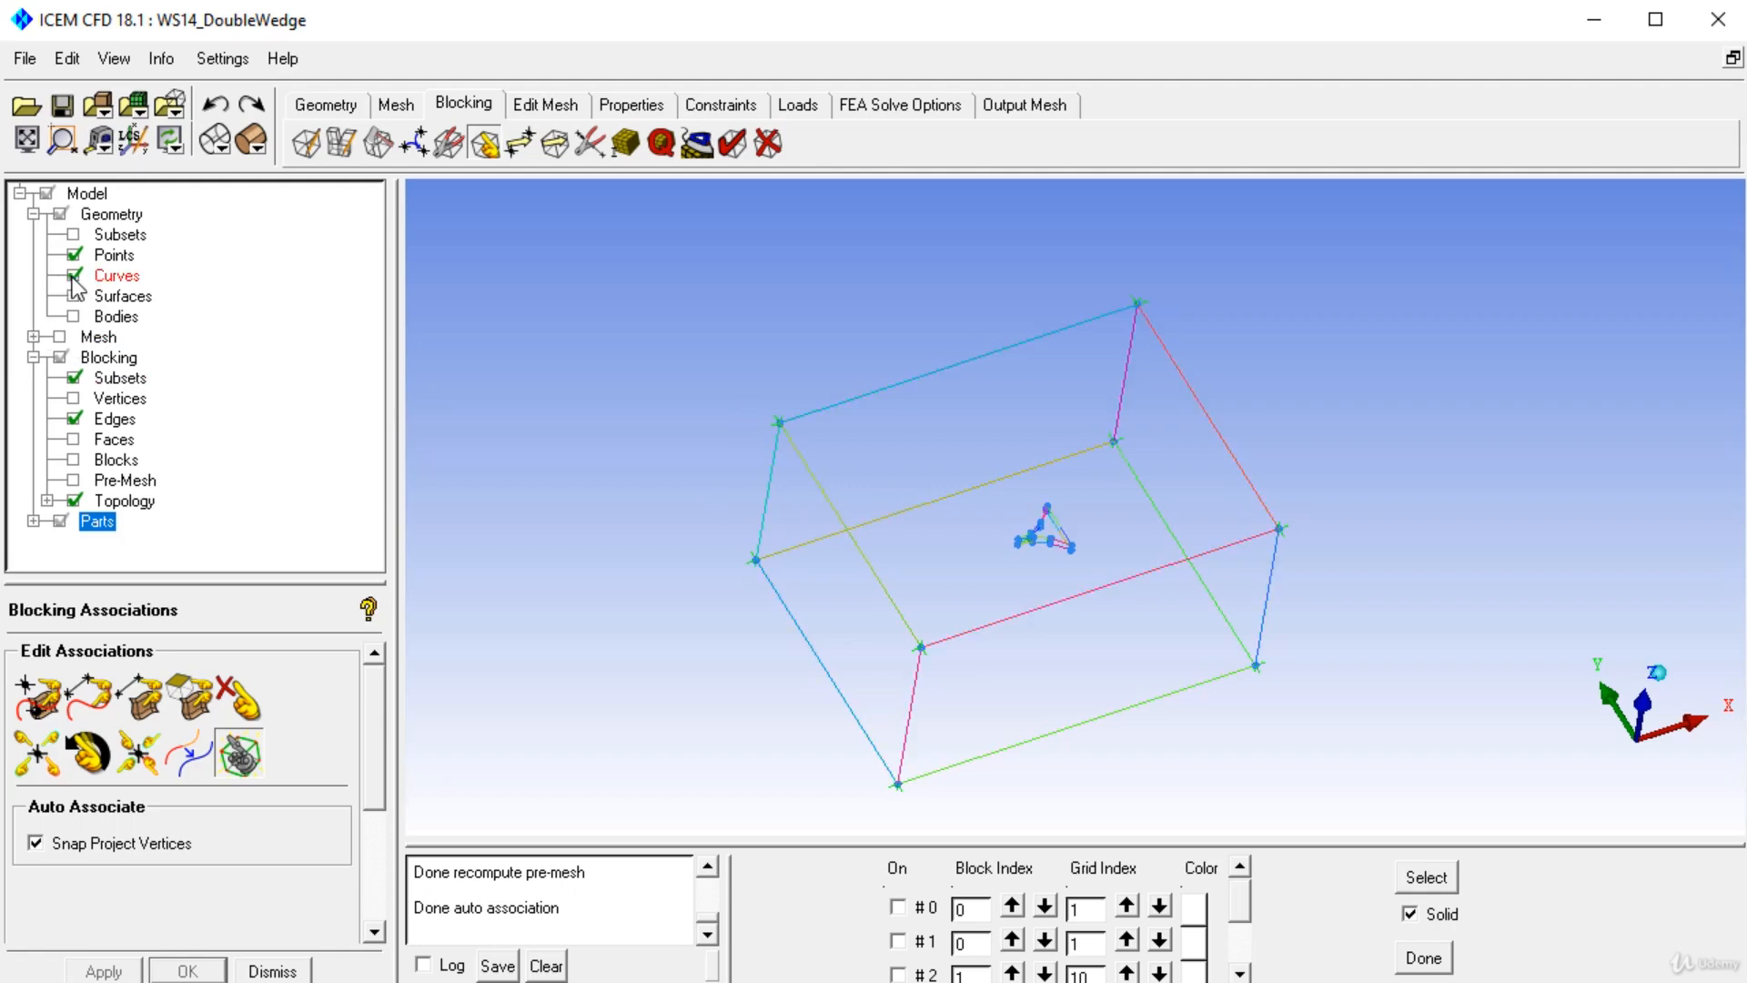
left_click(38, 701)
left_click(776, 443)
left_click(776, 437)
left_click(1135, 309)
left_click(1135, 308)
left_click(1112, 447)
left_click(1111, 447)
left_click(747, 561)
left_click(922, 640)
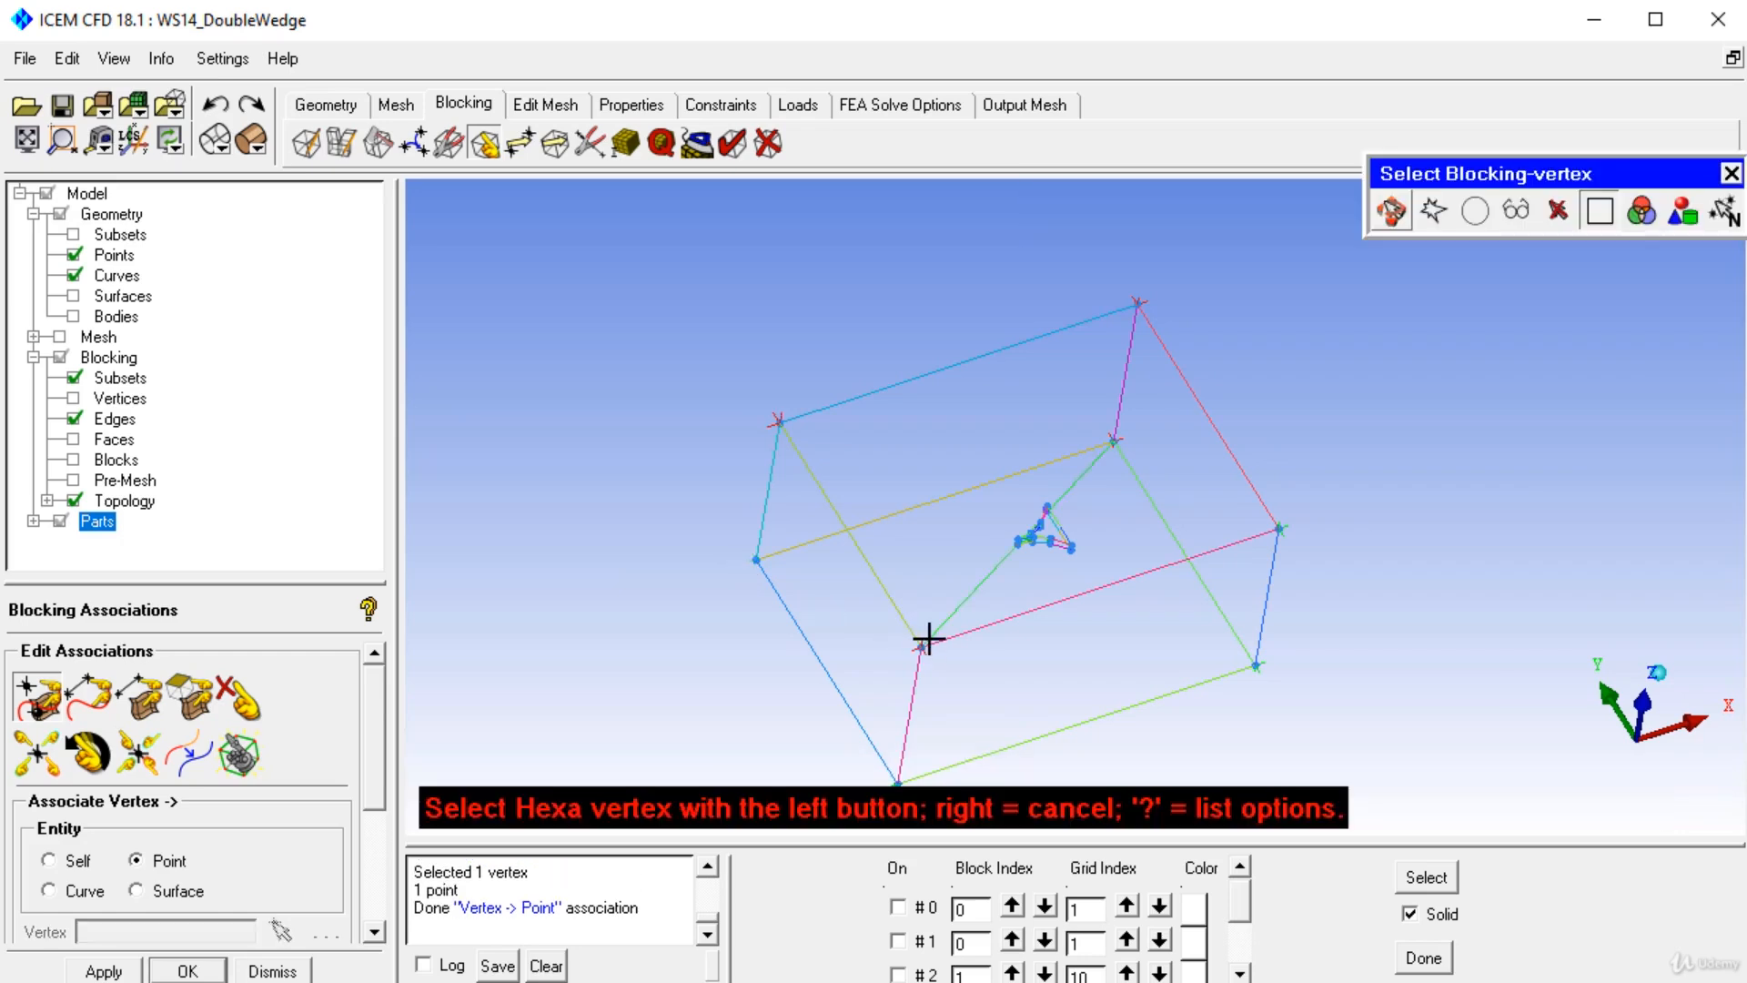
left_click(218, 106)
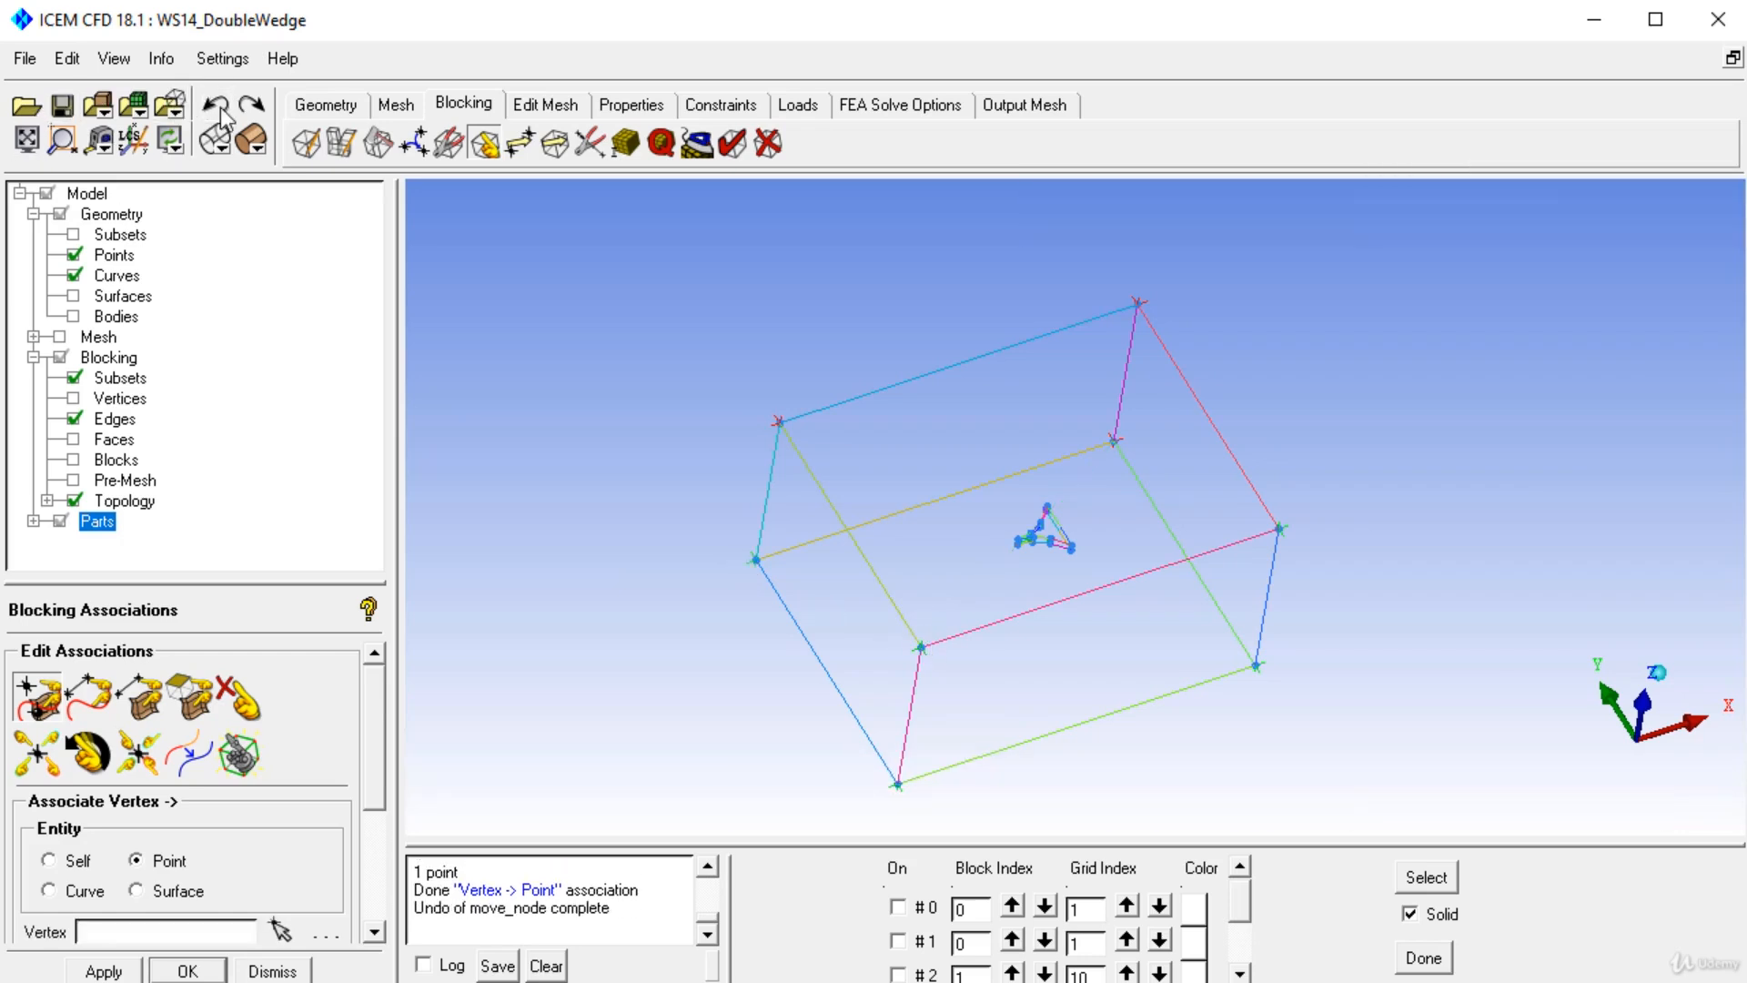
Associate the remaining block corner vertices to their corresponding geometry points.
left_click(34, 700)
left_click(763, 566)
left_click(763, 566)
scroll(779, 593, "down", 3)
left_click(970, 675)
left_click(971, 674)
left_click(983, 592)
left_click(983, 592)
left_click(1195, 521)
left_click(1196, 520)
left_click(1195, 600)
left_click(1195, 601)
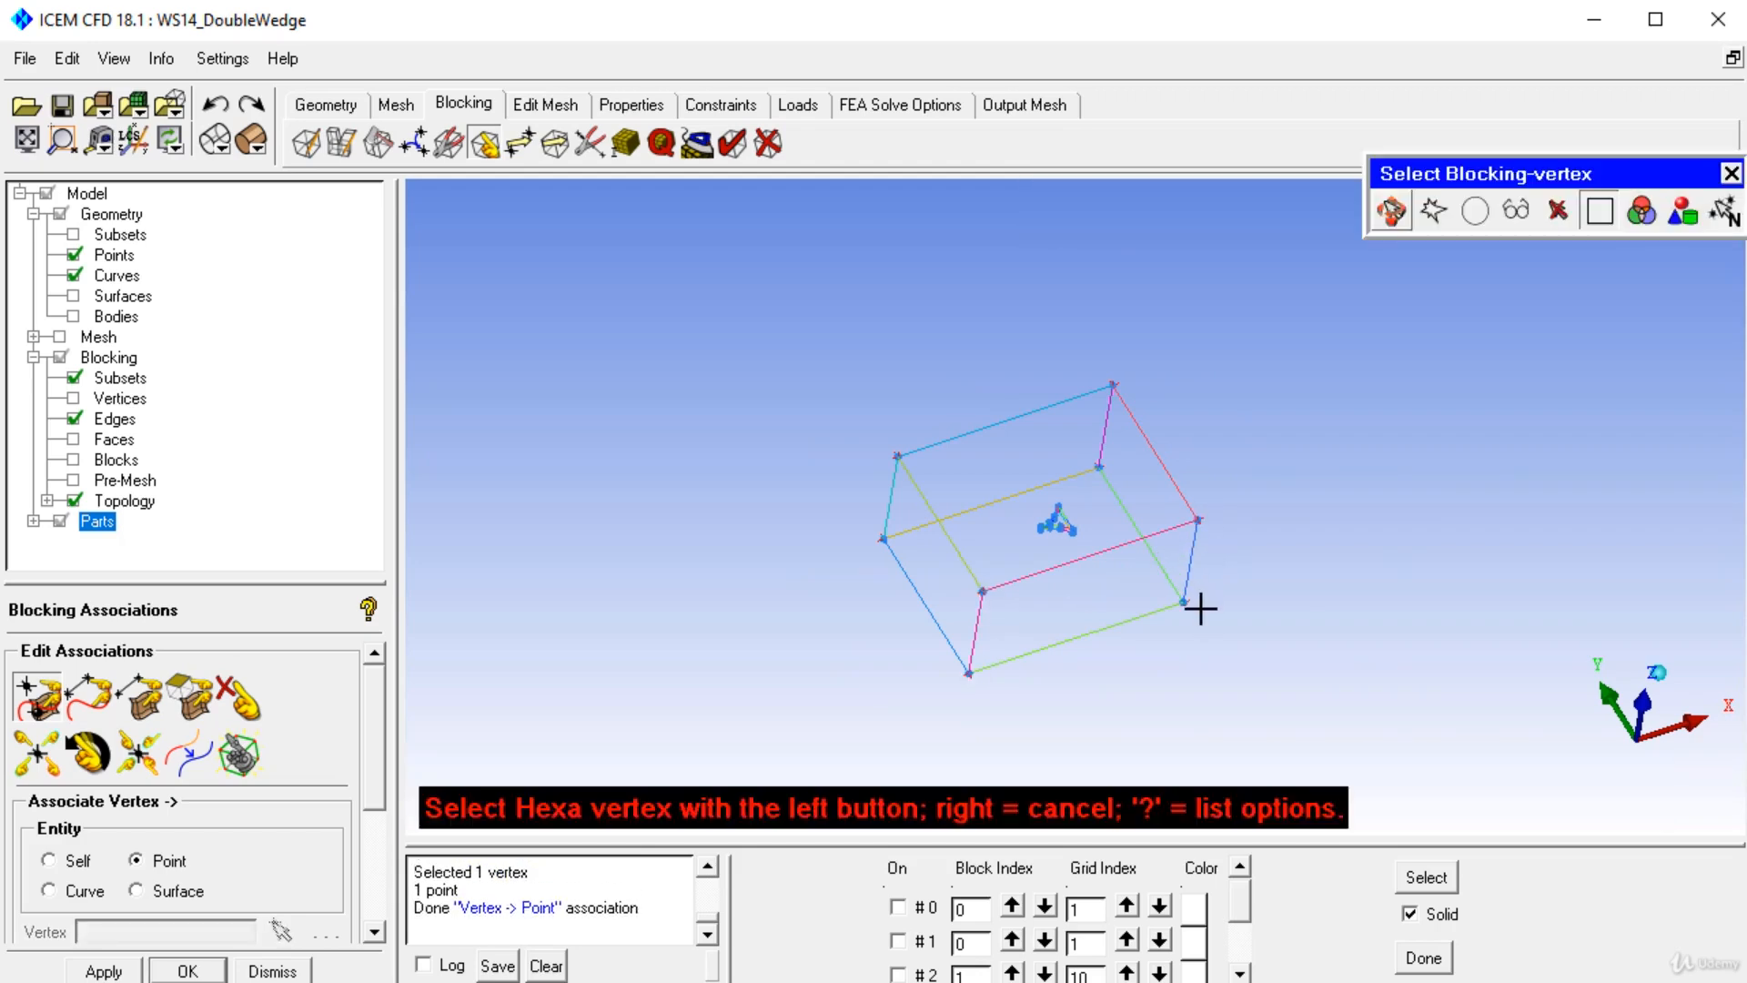
Hide geometry curves and points to view the associated blocking.
scroll(1205, 675, "up", 3)
middle_click_drag(1138, 489, 1068, 539)
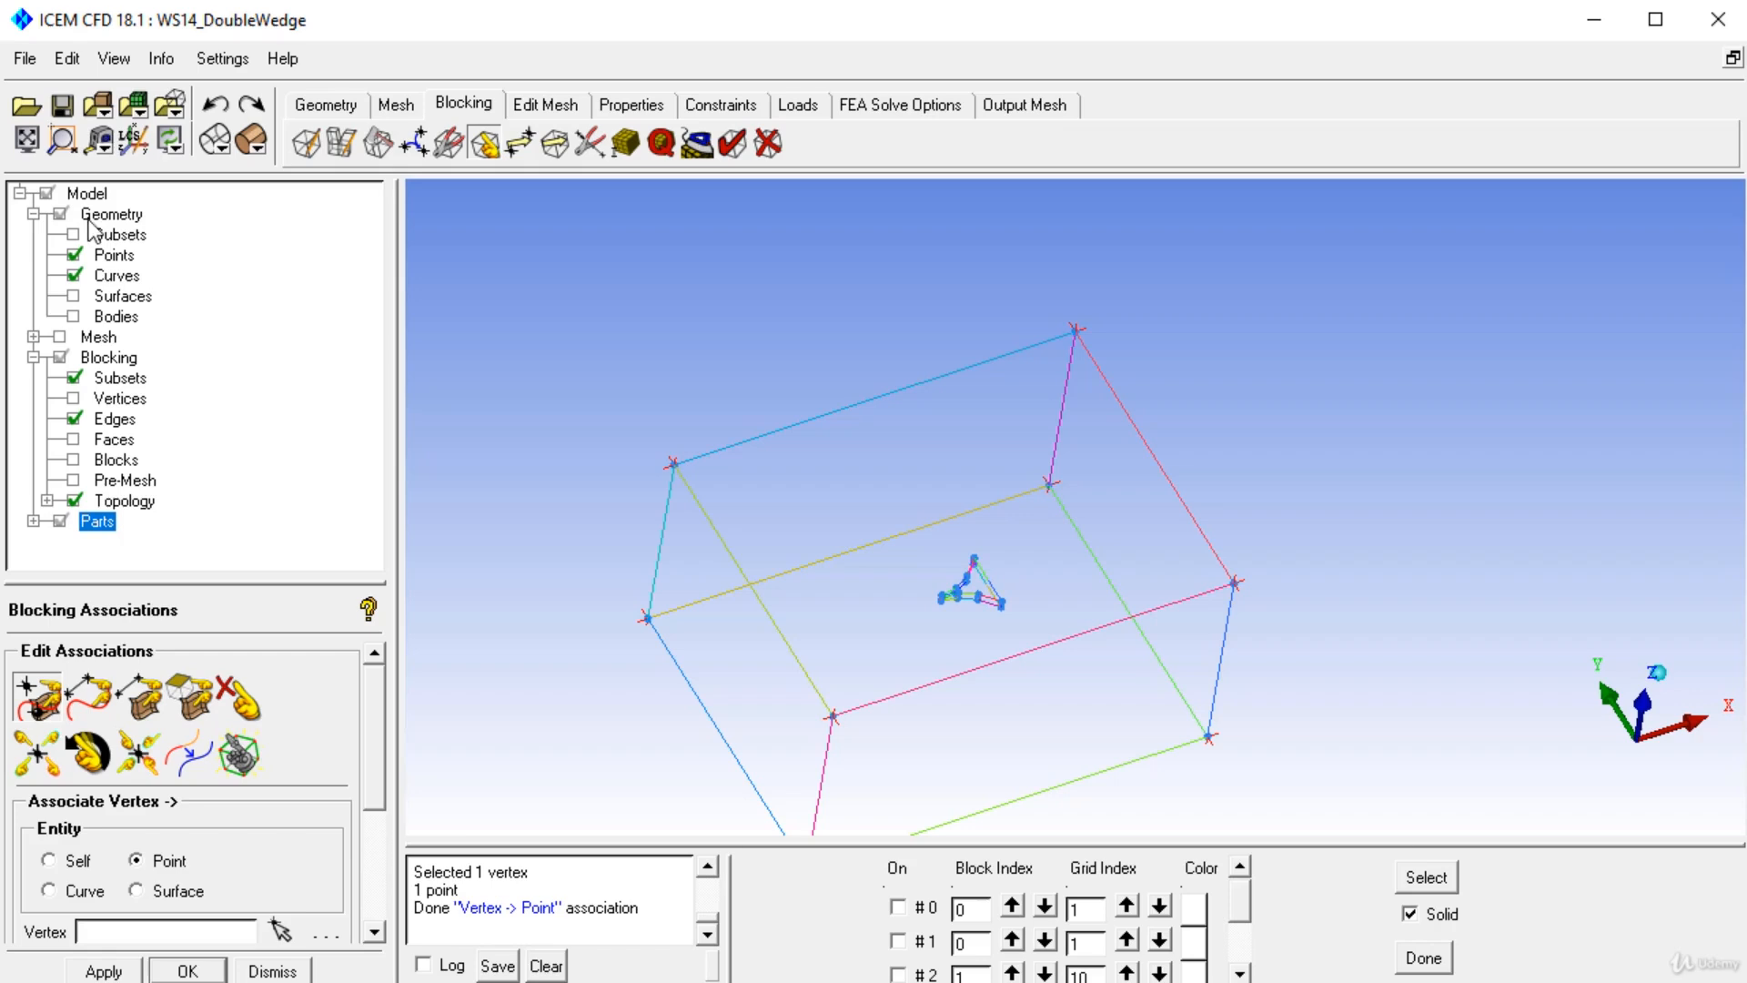
left_click(74, 274)
left_click(75, 255)
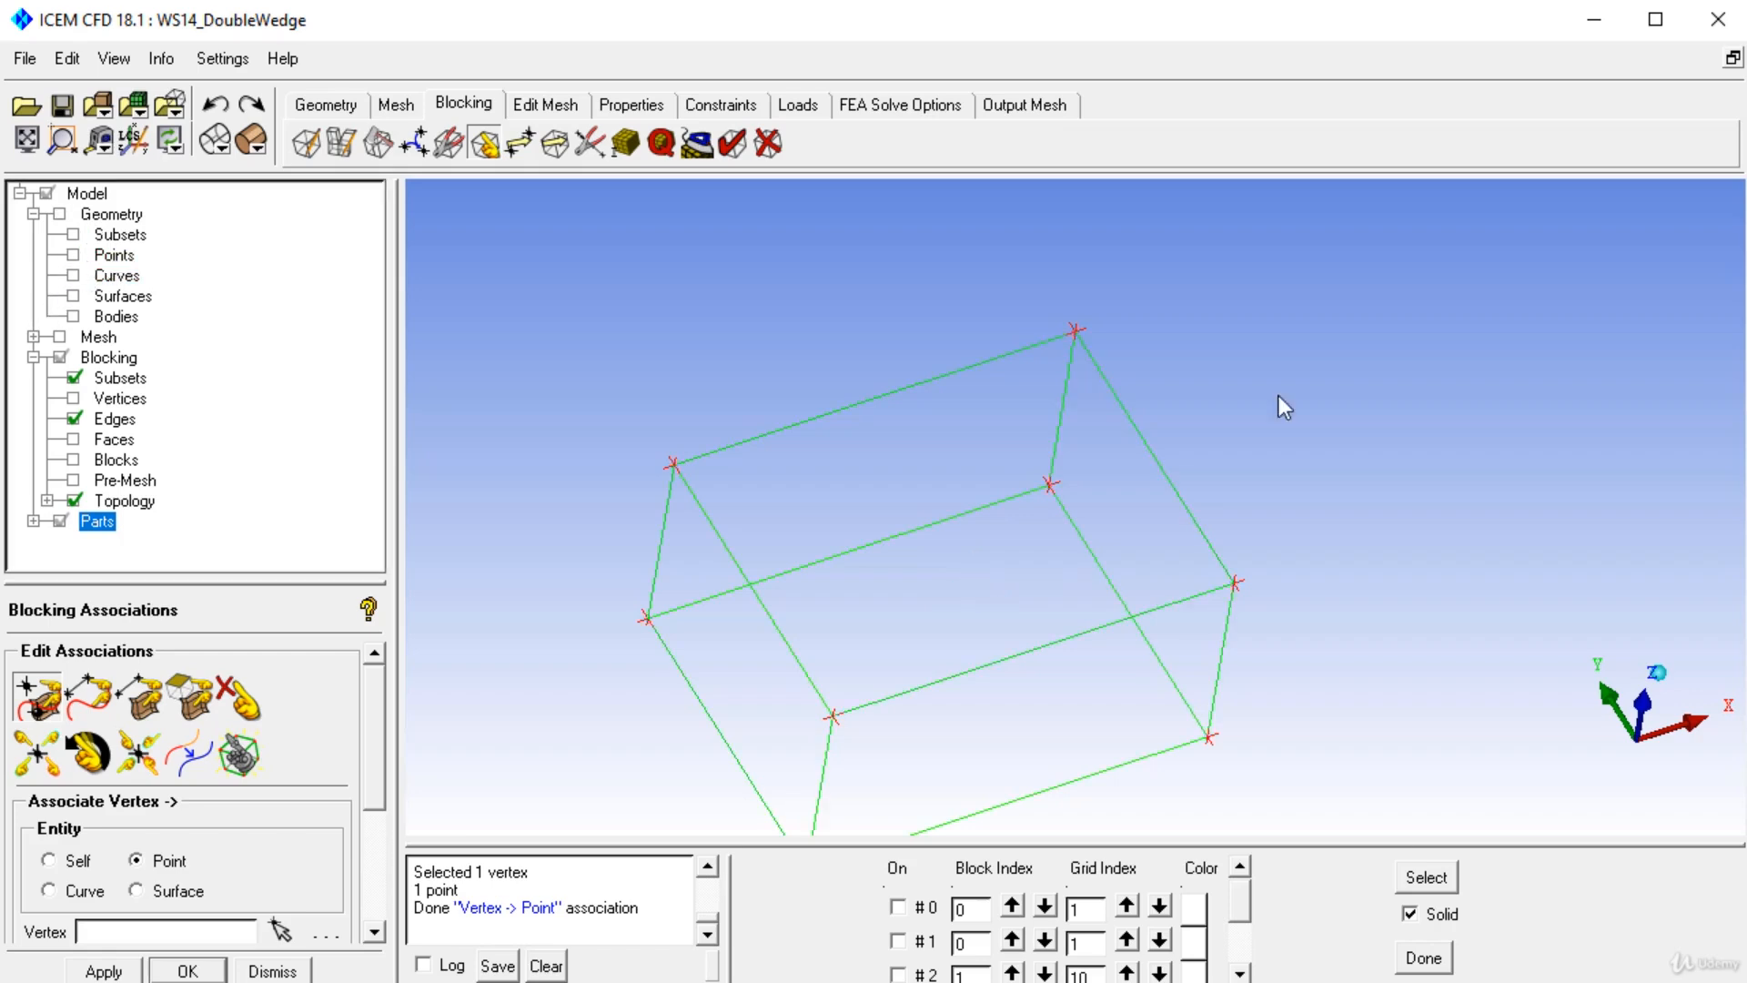
Split the block vertically through the wedge's leading-edge point, using the Prescribed point split method.
middle_click_drag(1128, 488, 1164, 428)
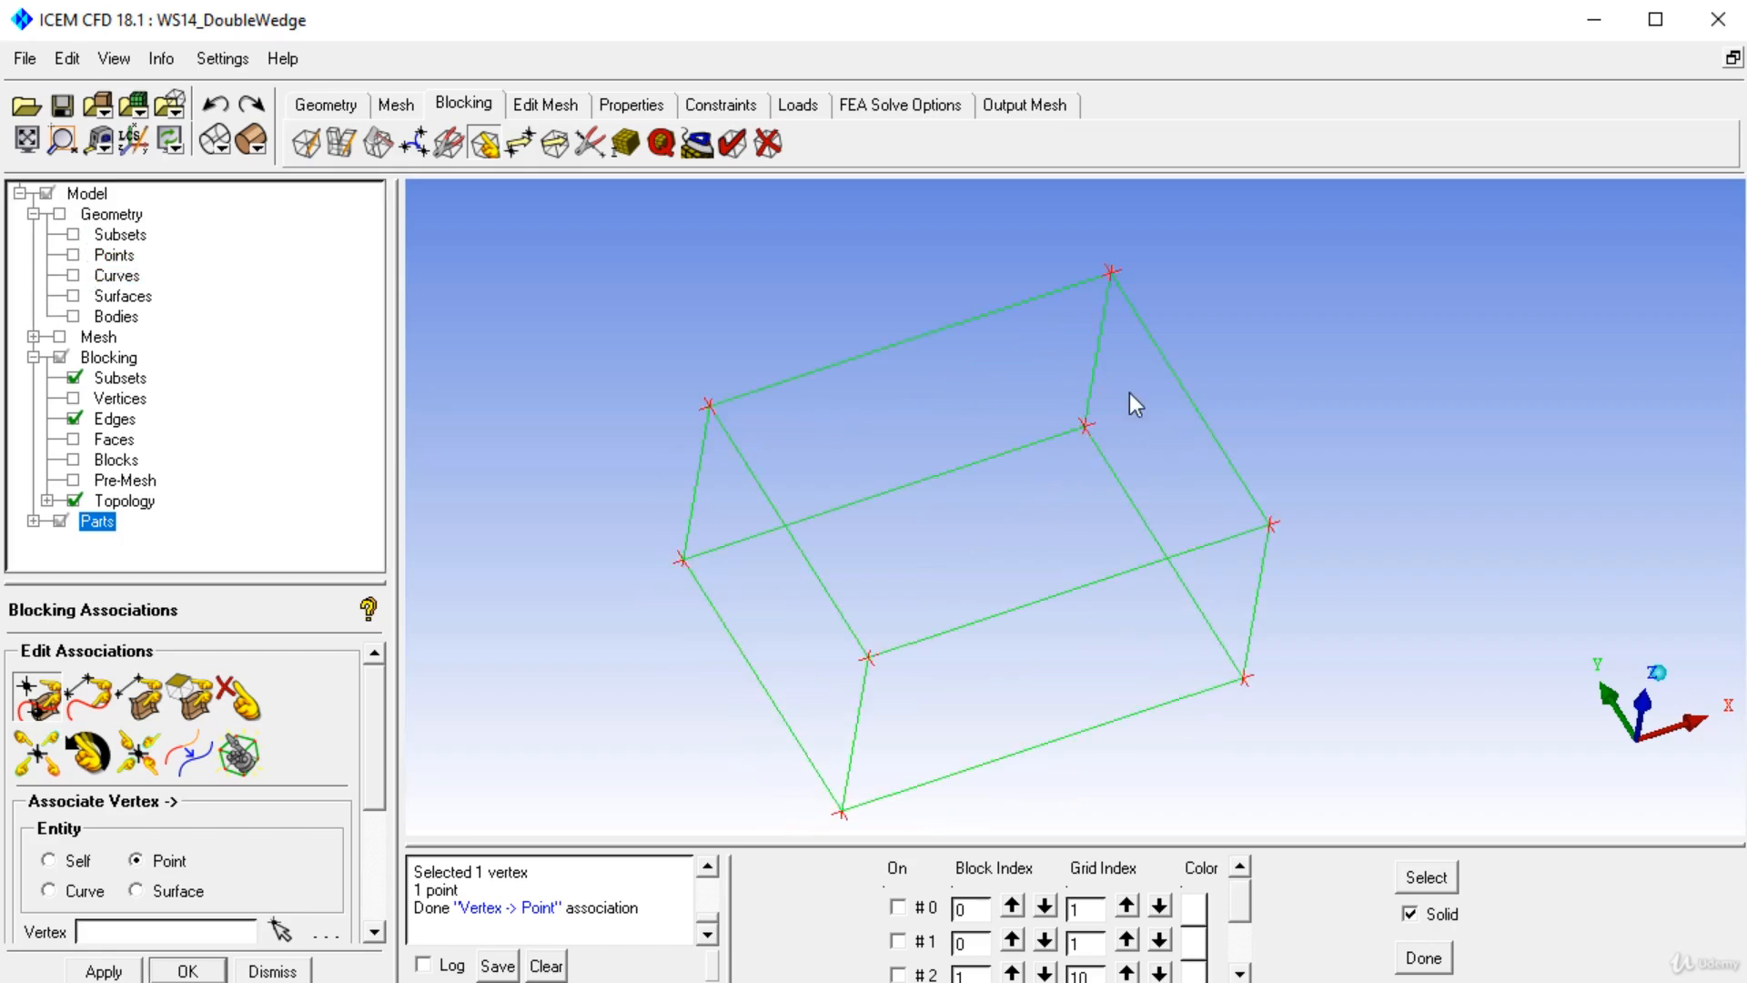
left_click_drag(1128, 389, 1084, 417)
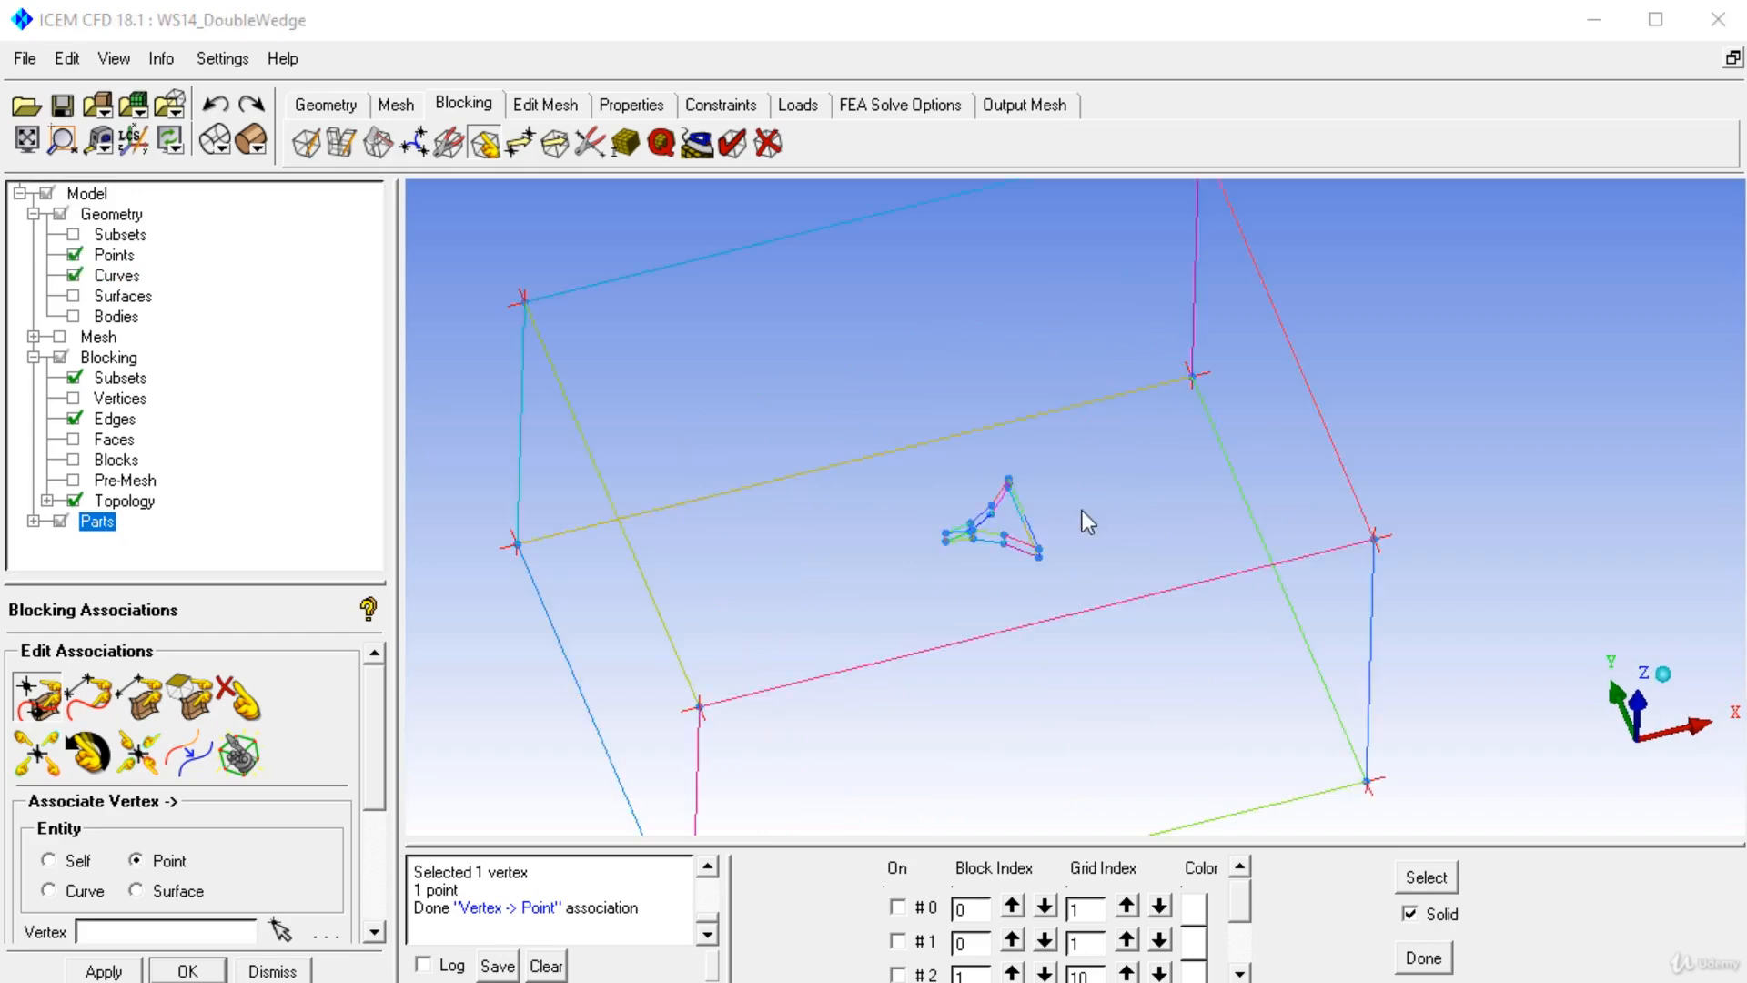
left_click_drag(1083, 509, 941, 501)
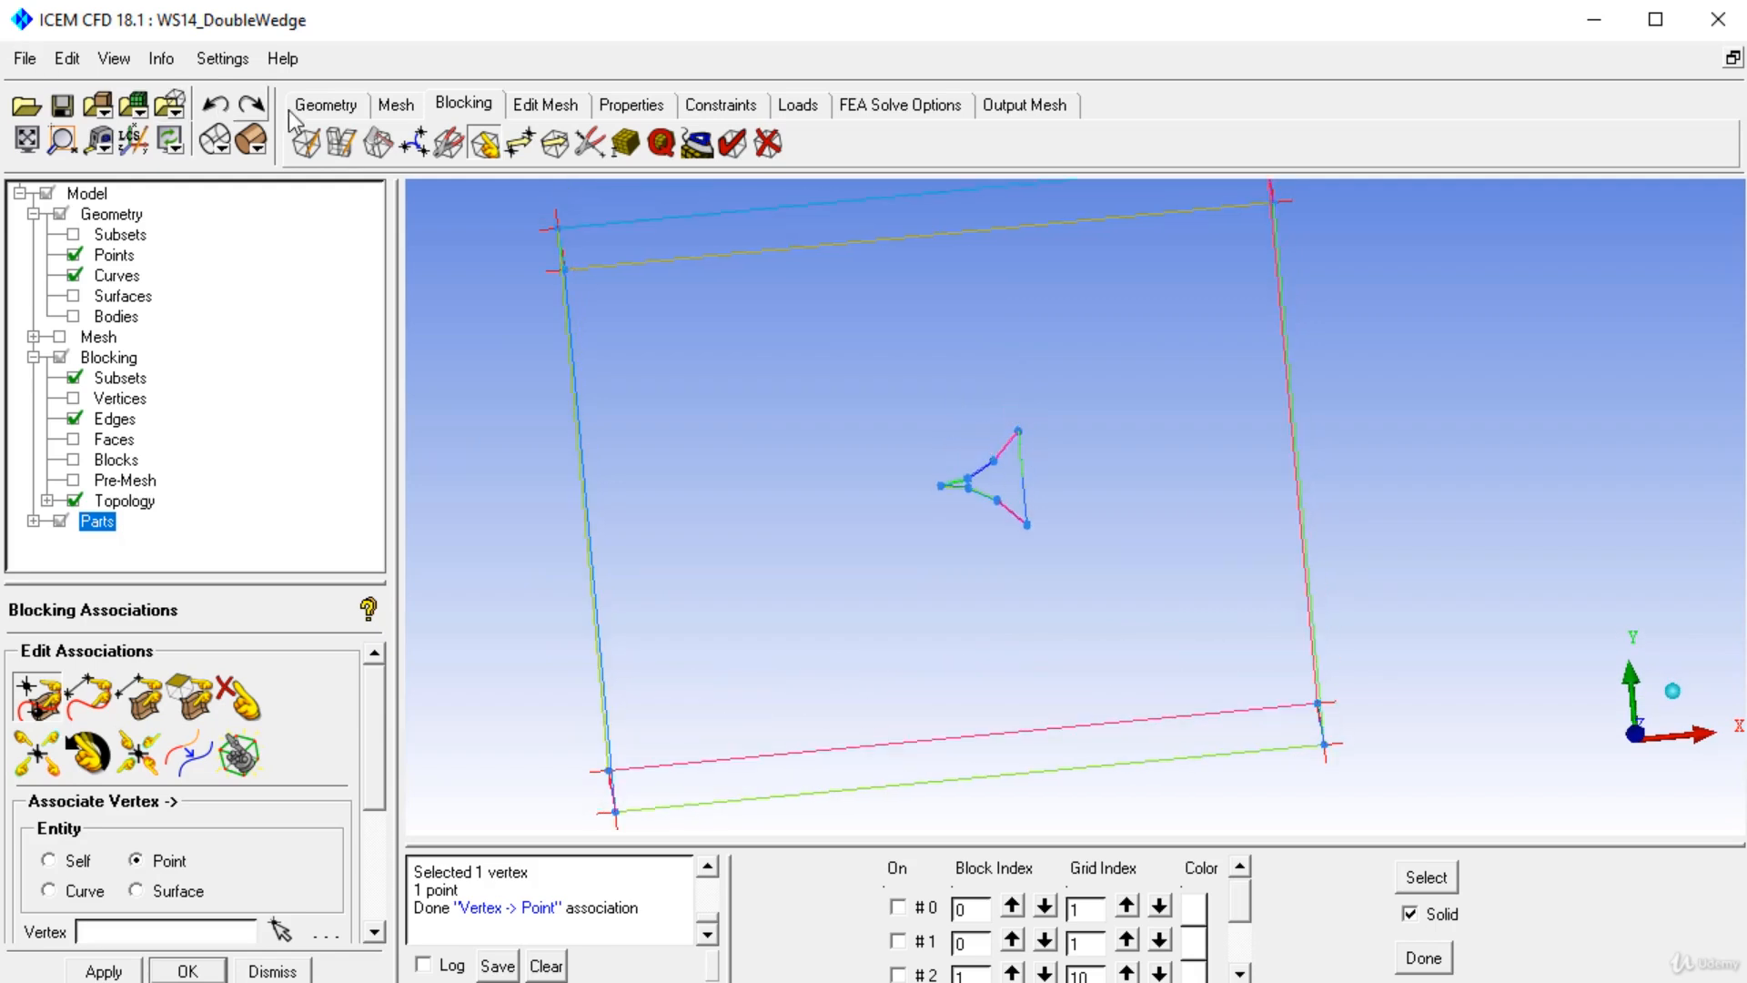
left_click(374, 148)
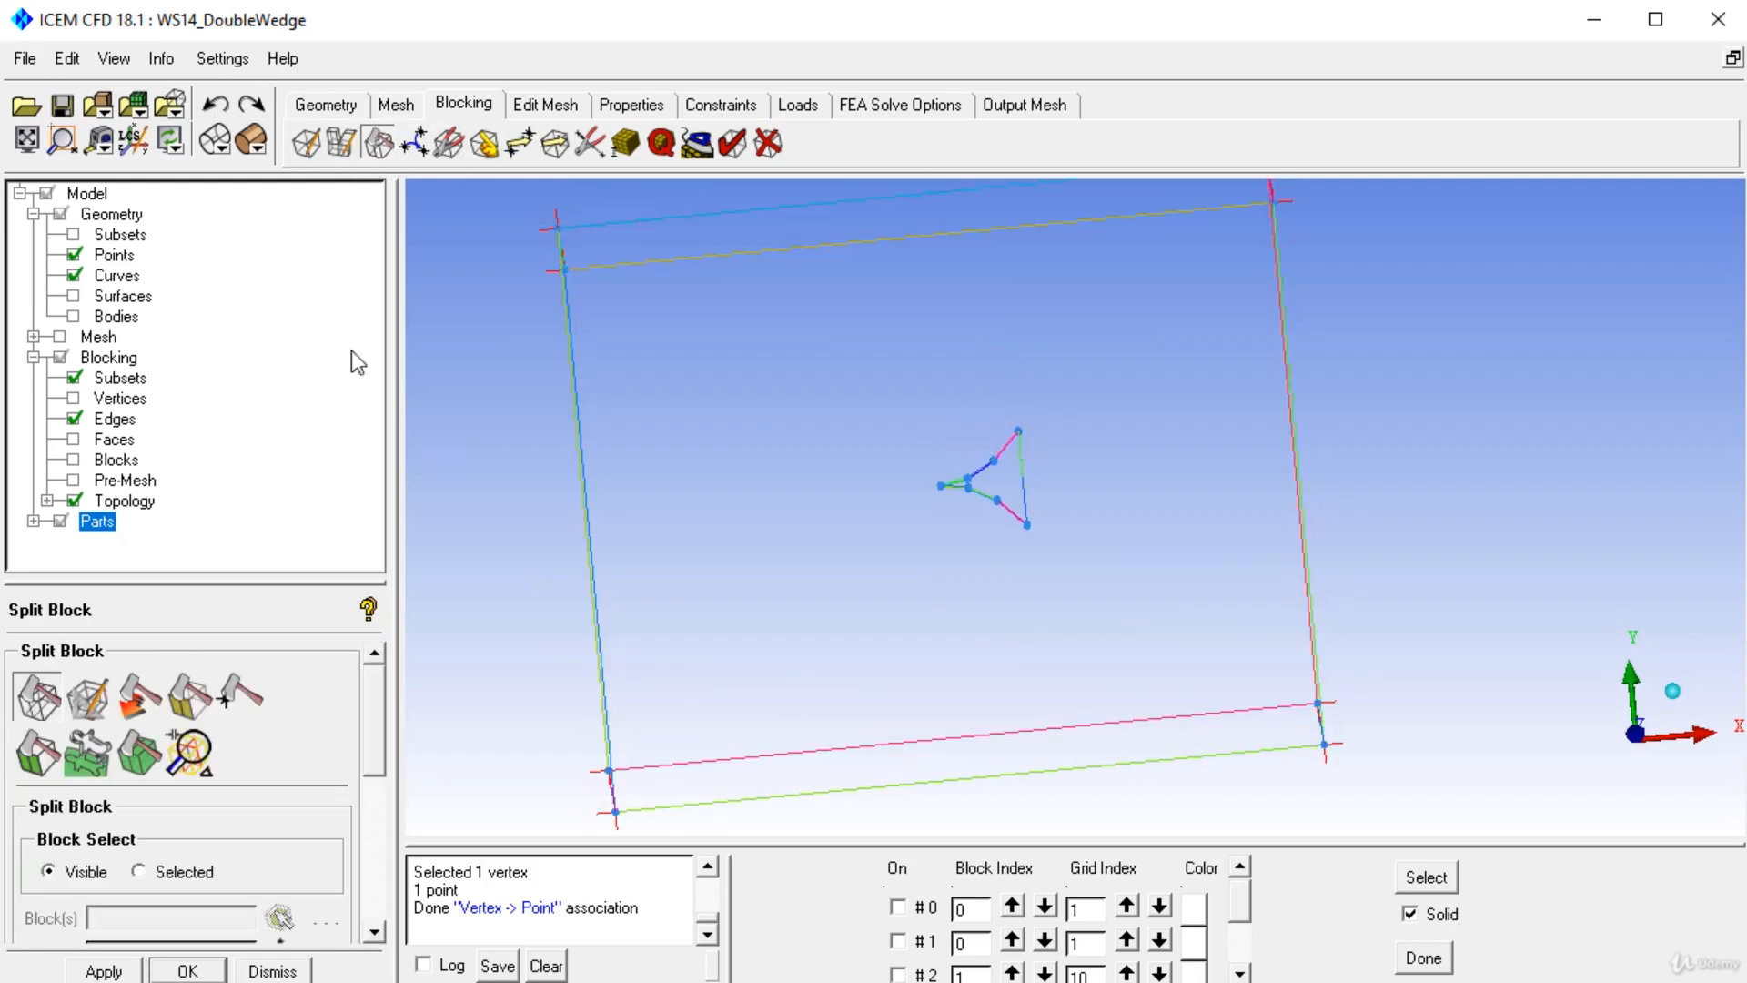
left_click(834, 203)
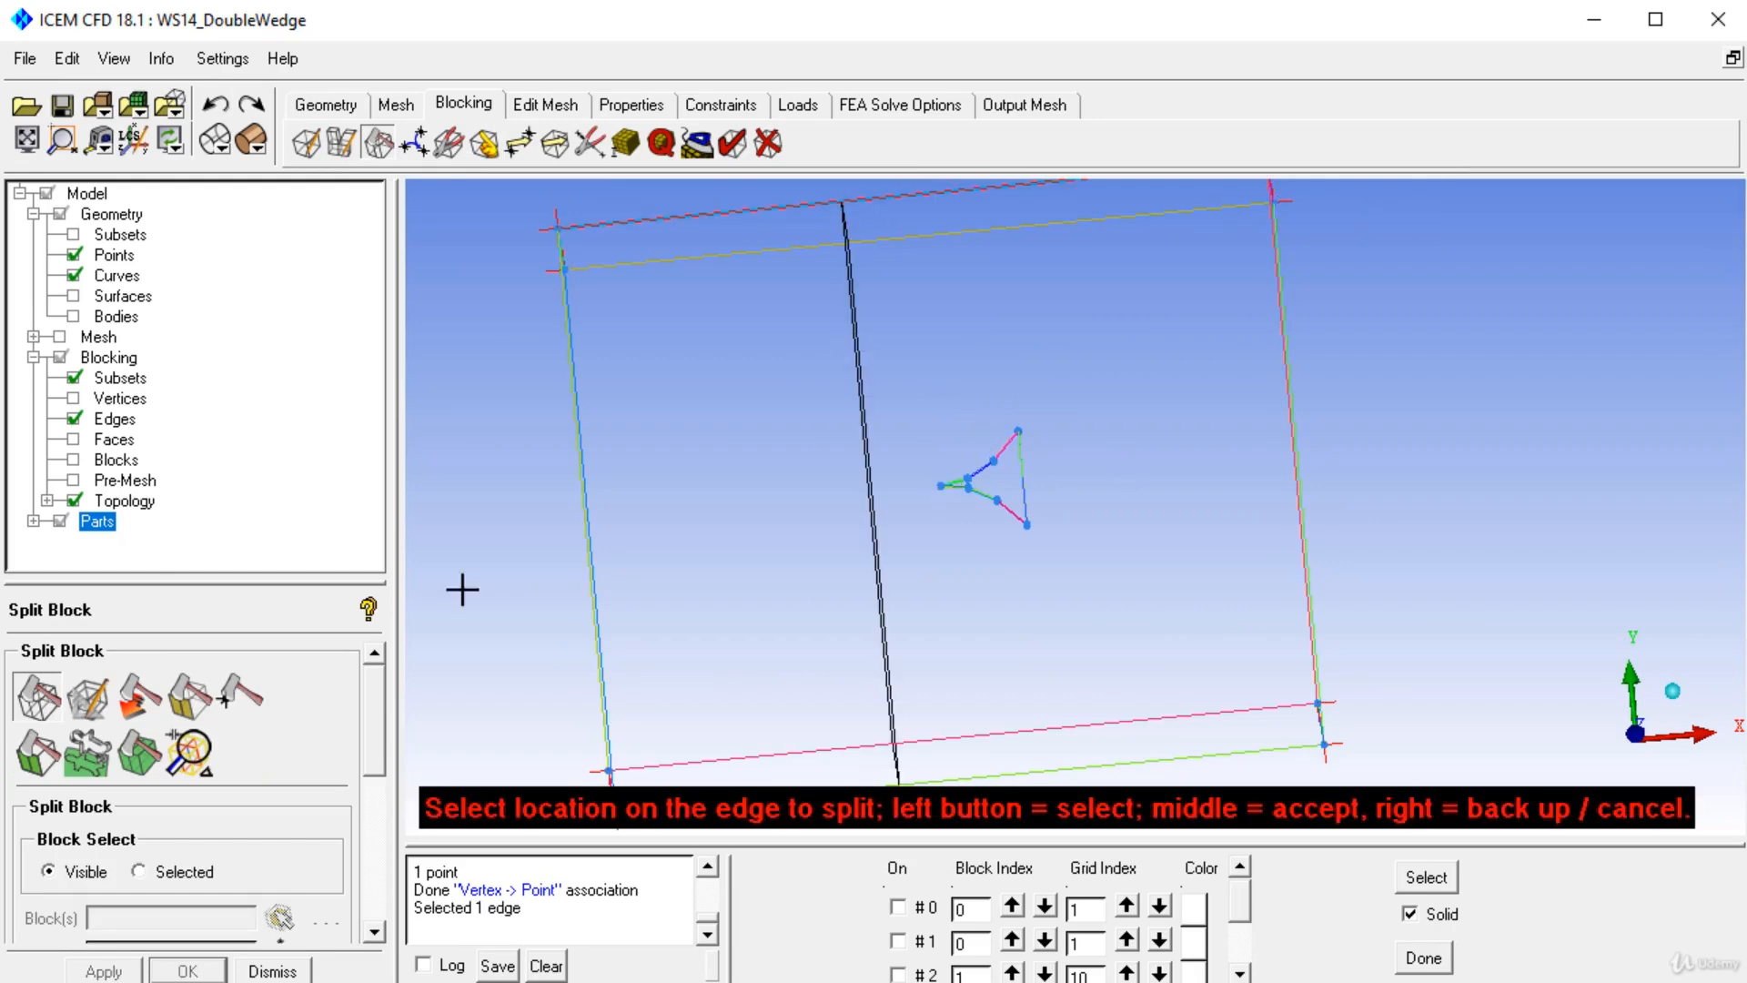
left_click_drag(375, 719, 375, 799)
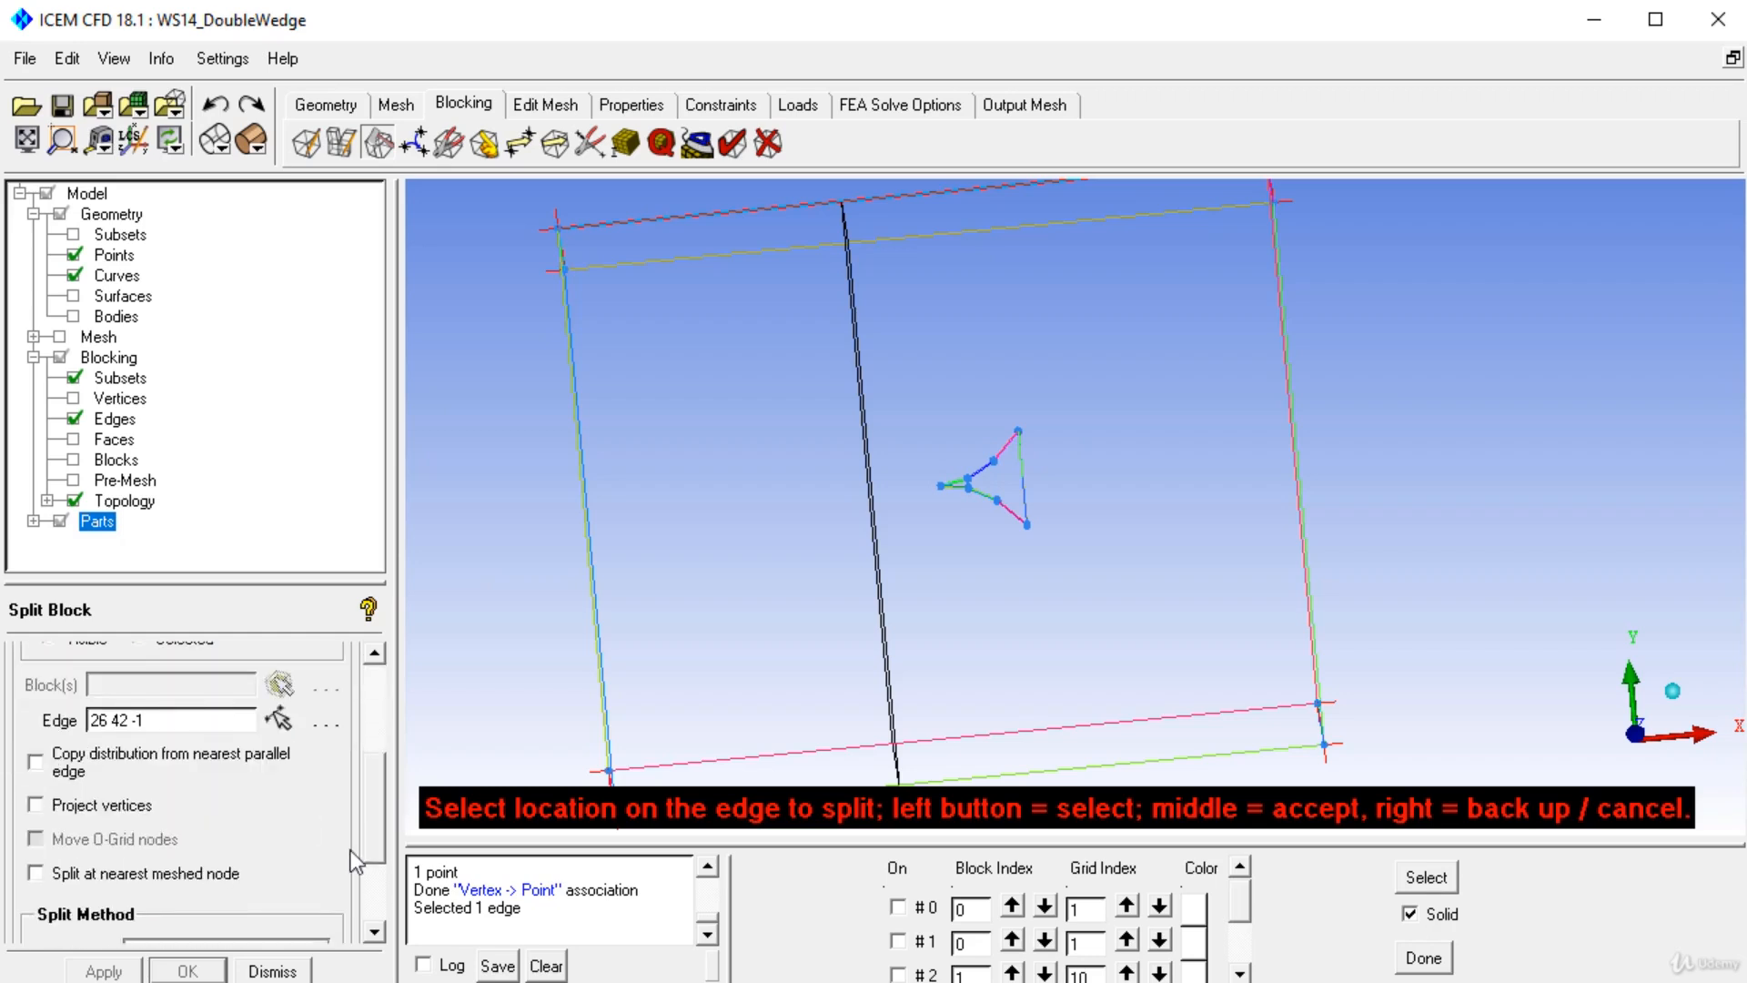
scroll(217, 915, "down", 3)
left_click(202, 846)
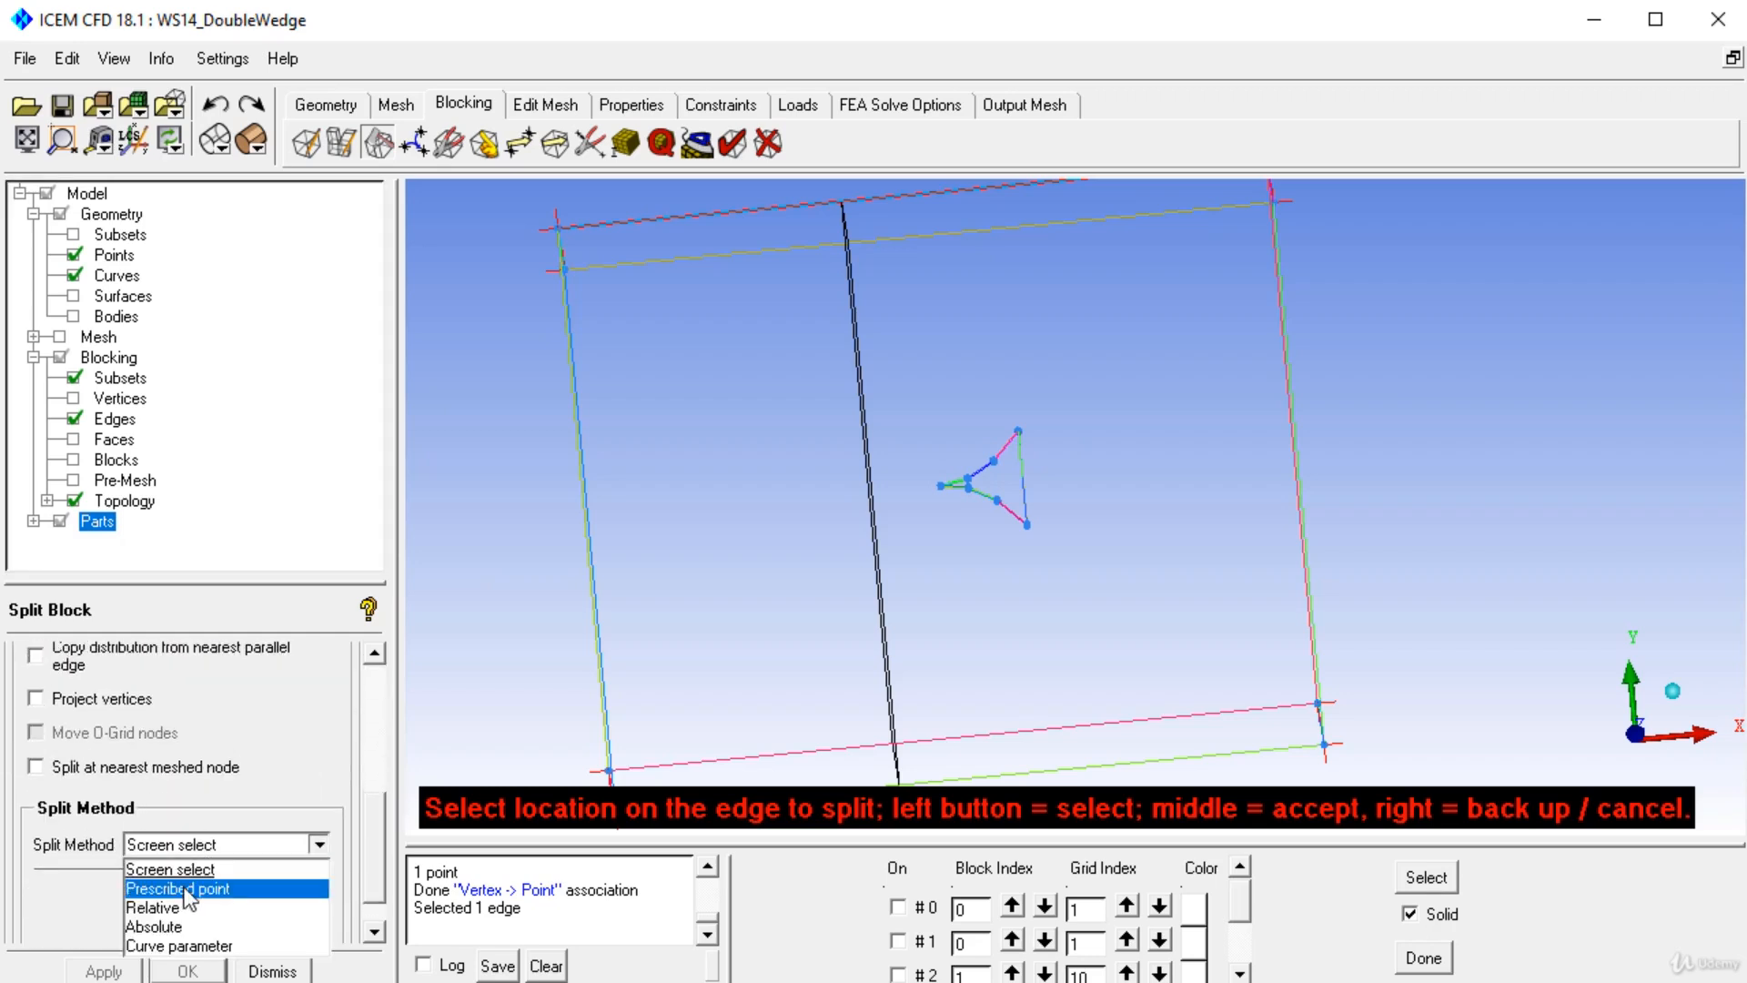
left_click(187, 890)
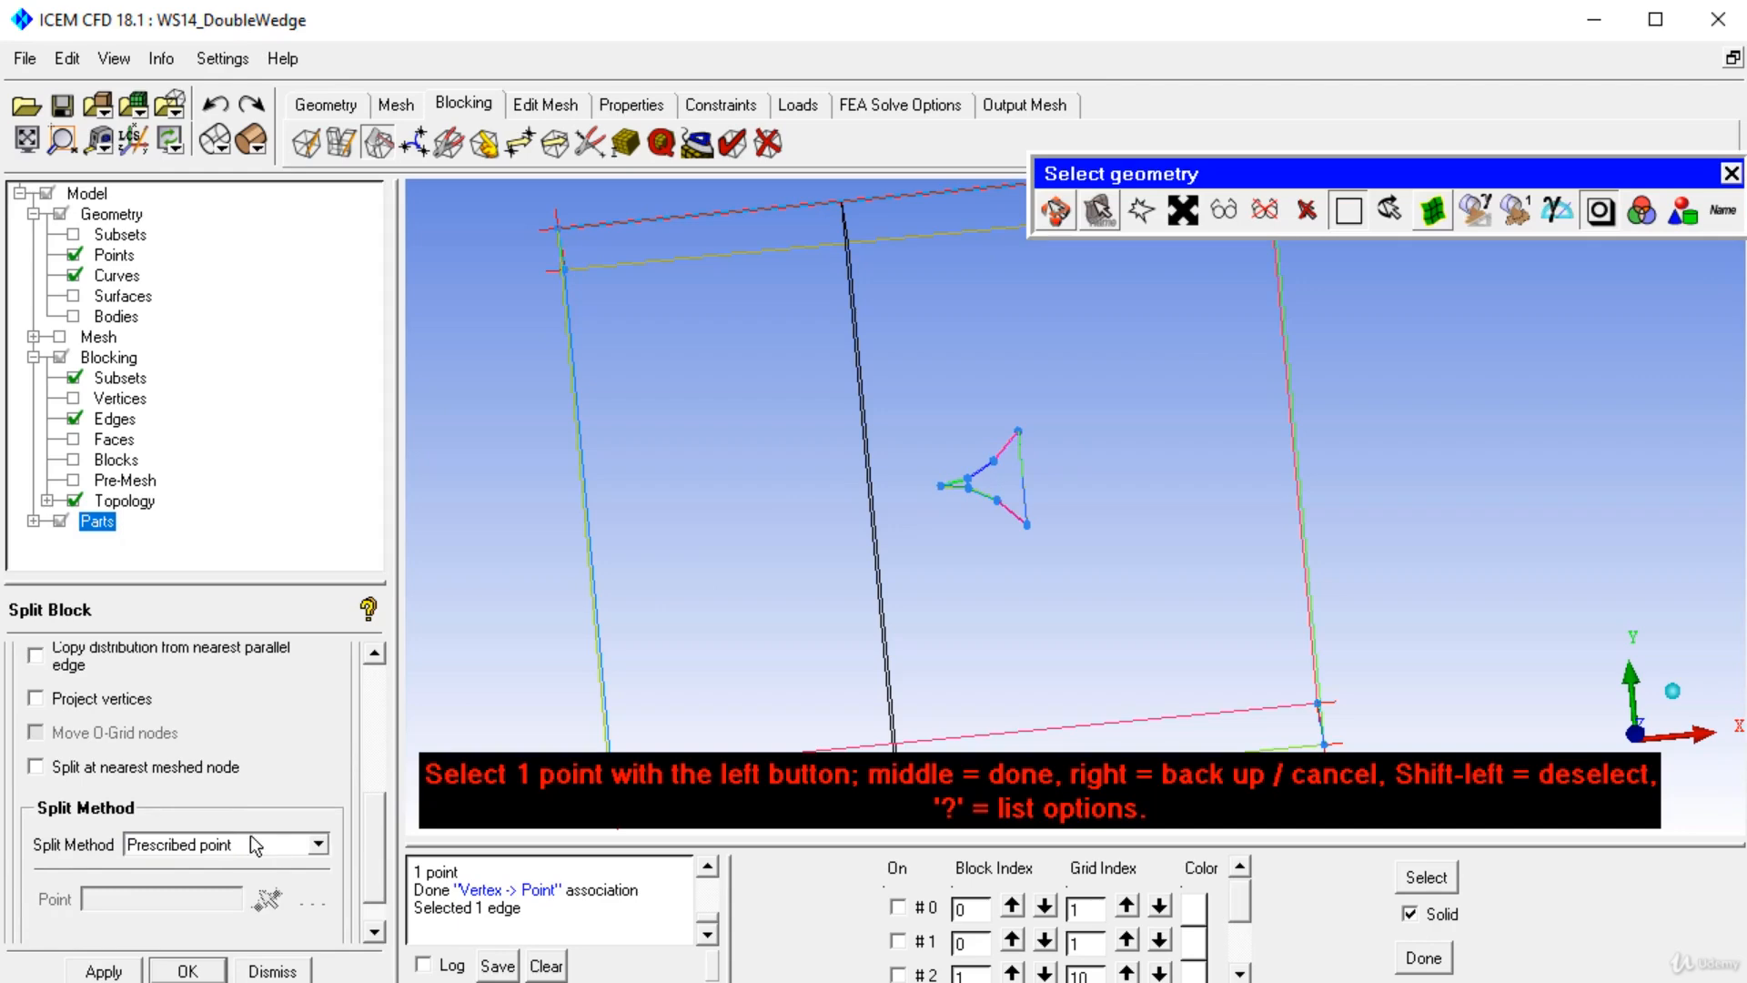
left_click(935, 489)
left_click(1049, 680)
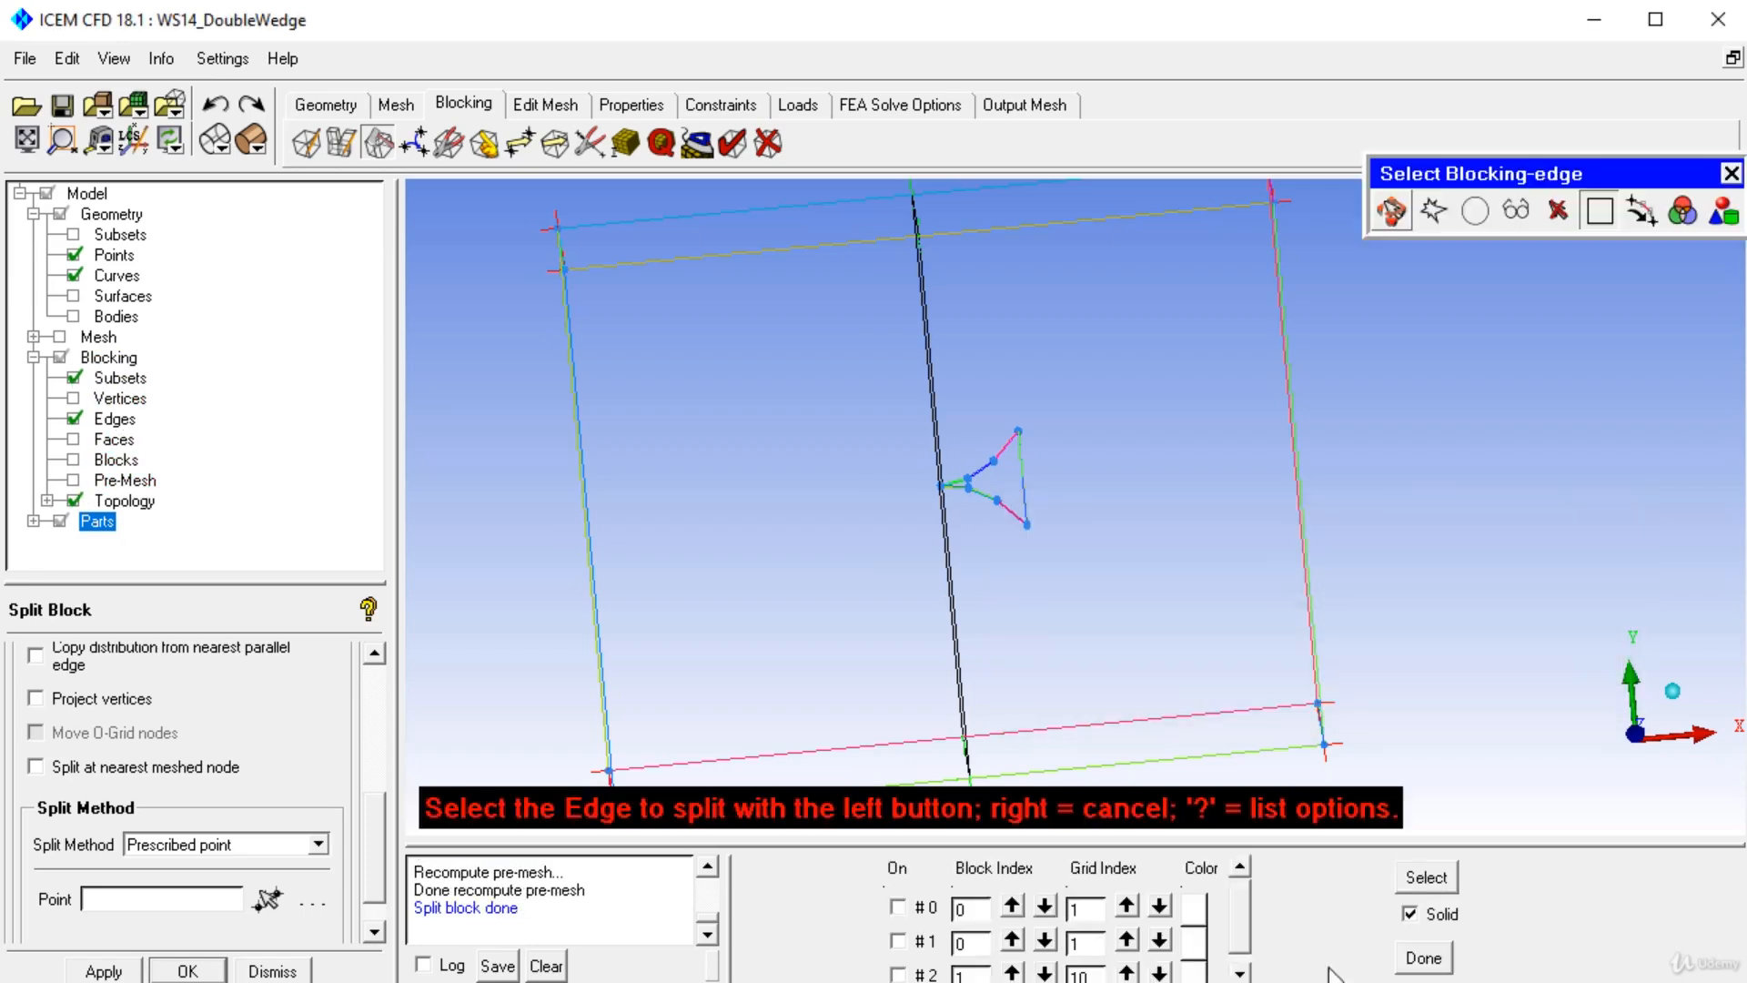
Split the block vertically again through the wedge's trailing-edge point with a prescribed point.
scroll(1138, 909, "down", 2)
left_click_drag(1245, 910, 1257, 953)
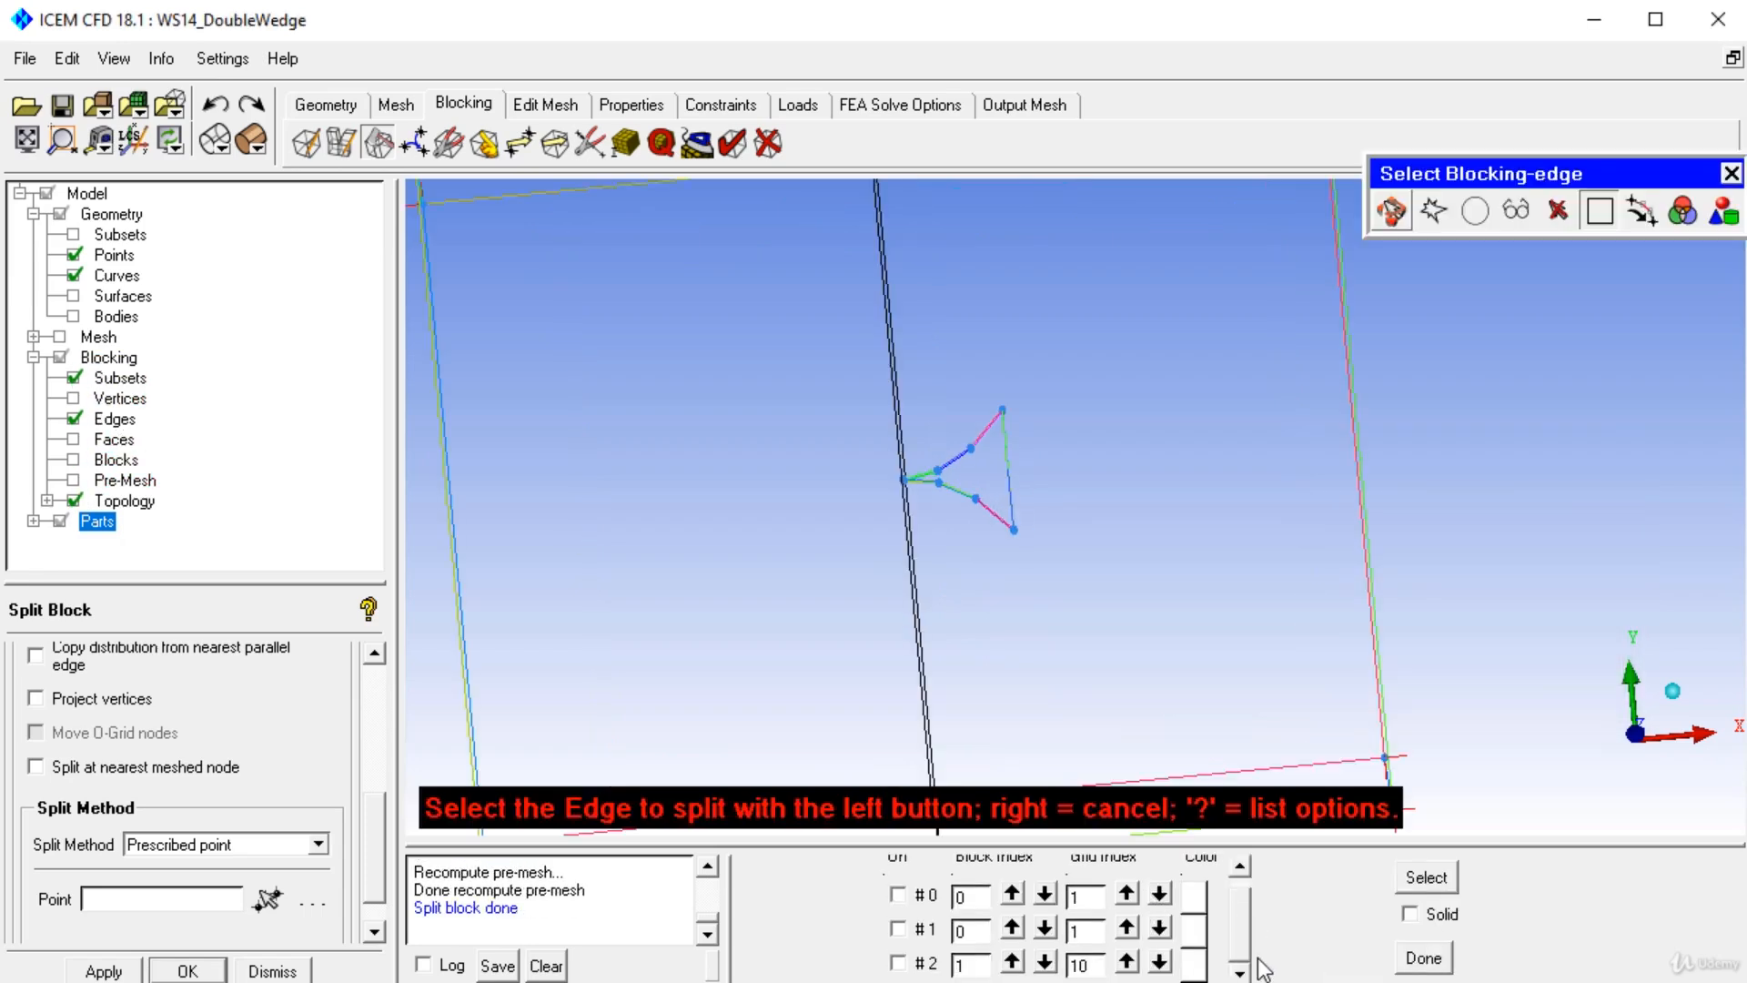
scroll(1022, 385, "up", 3)
left_click(1026, 318)
left_click(1041, 459)
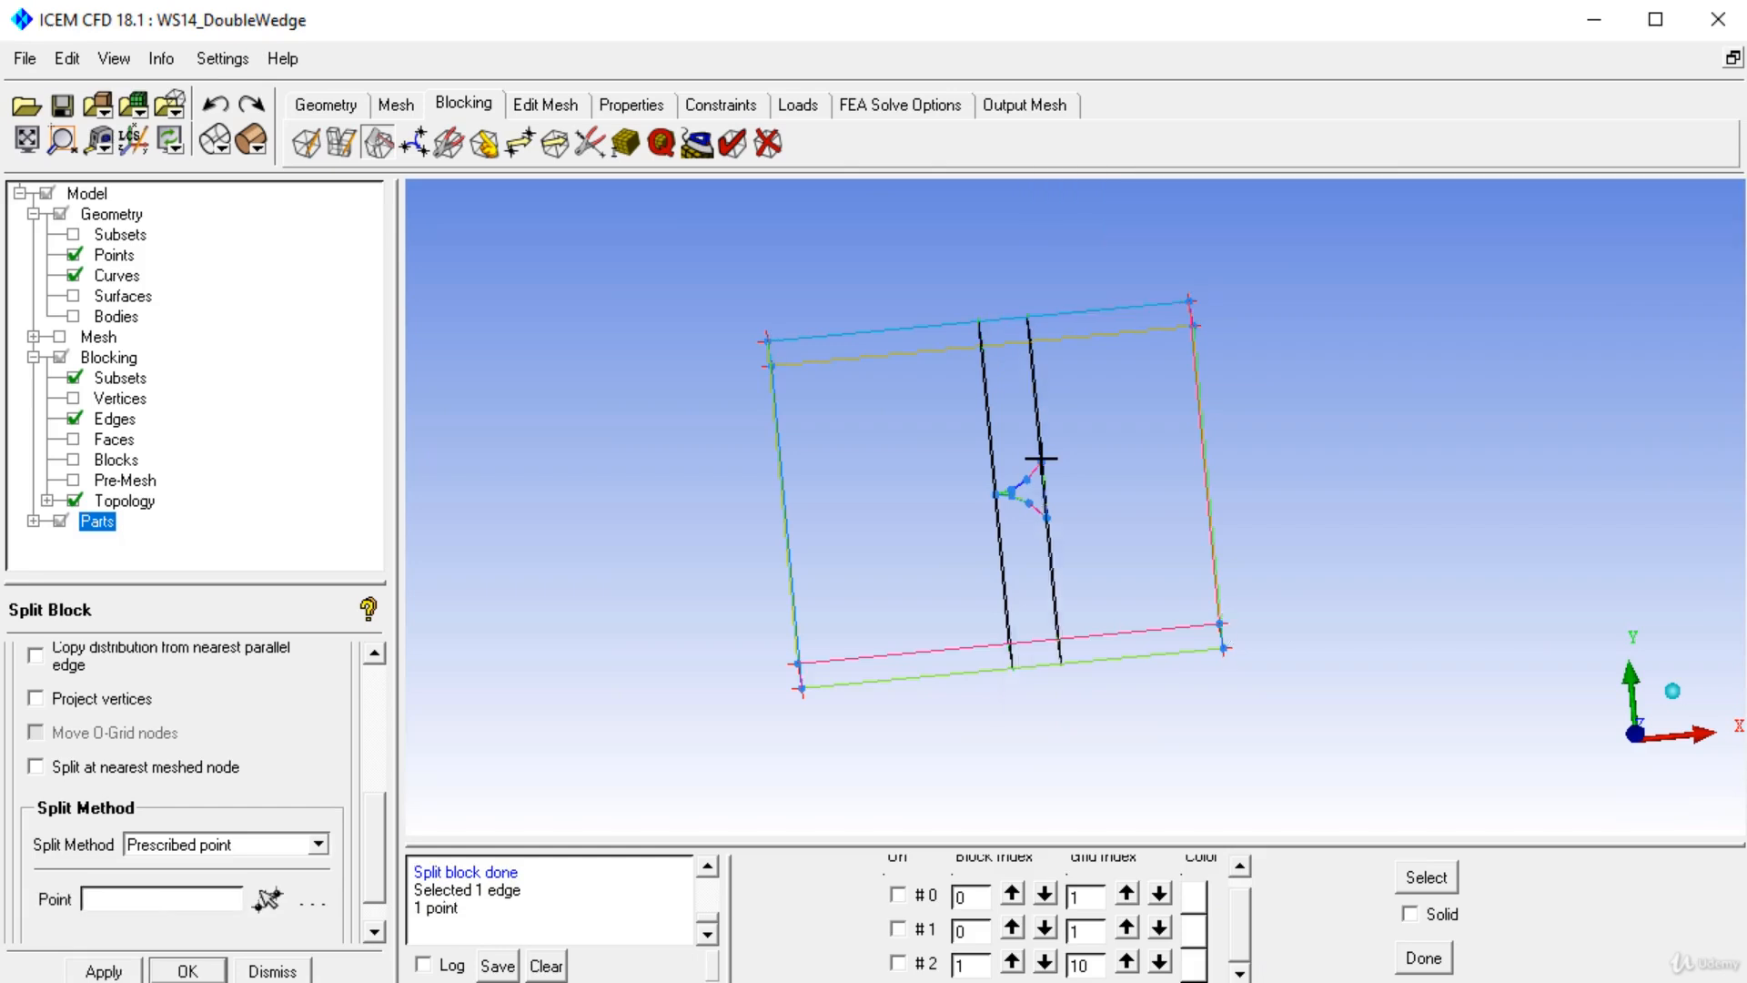
left_click(1058, 682)
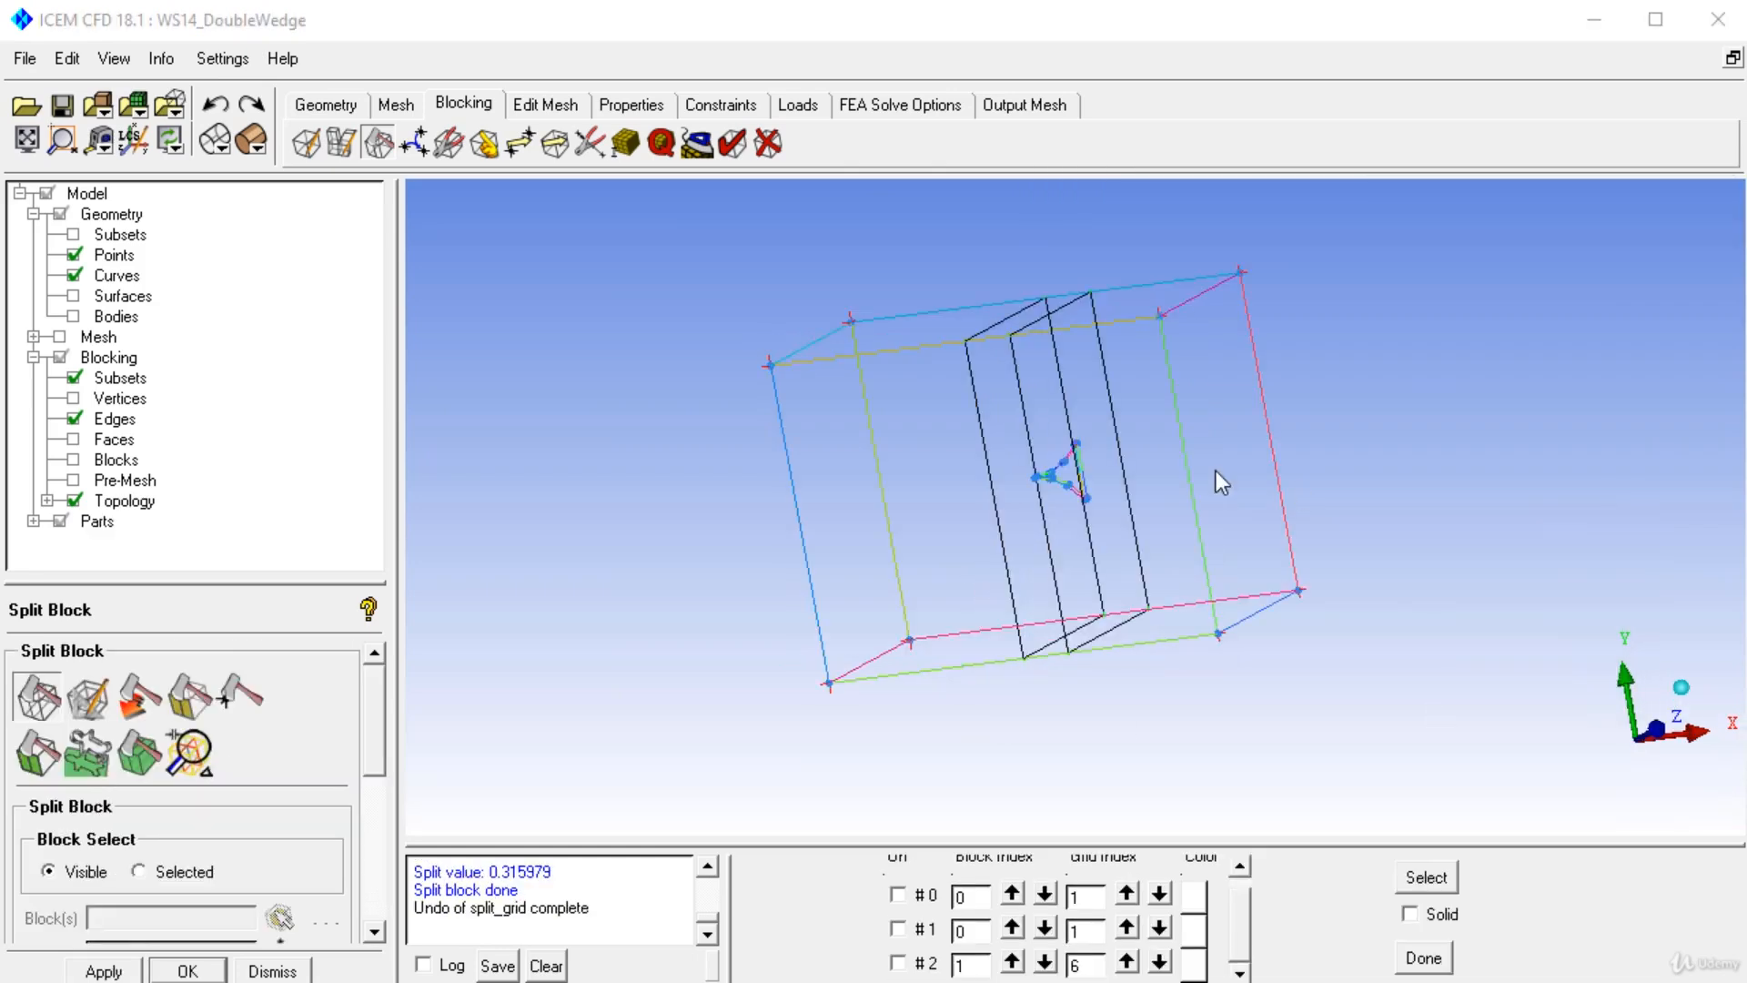
Split the blocking horizontally through the wedge's upper and lower trailing-edge points, each with a prescribed point.
left_click_drag(1216, 471, 1056, 544)
scroll(1020, 509, "up", 5)
middle_click_drag(1035, 517, 1038, 684)
left_click_drag(1044, 696, 975, 634)
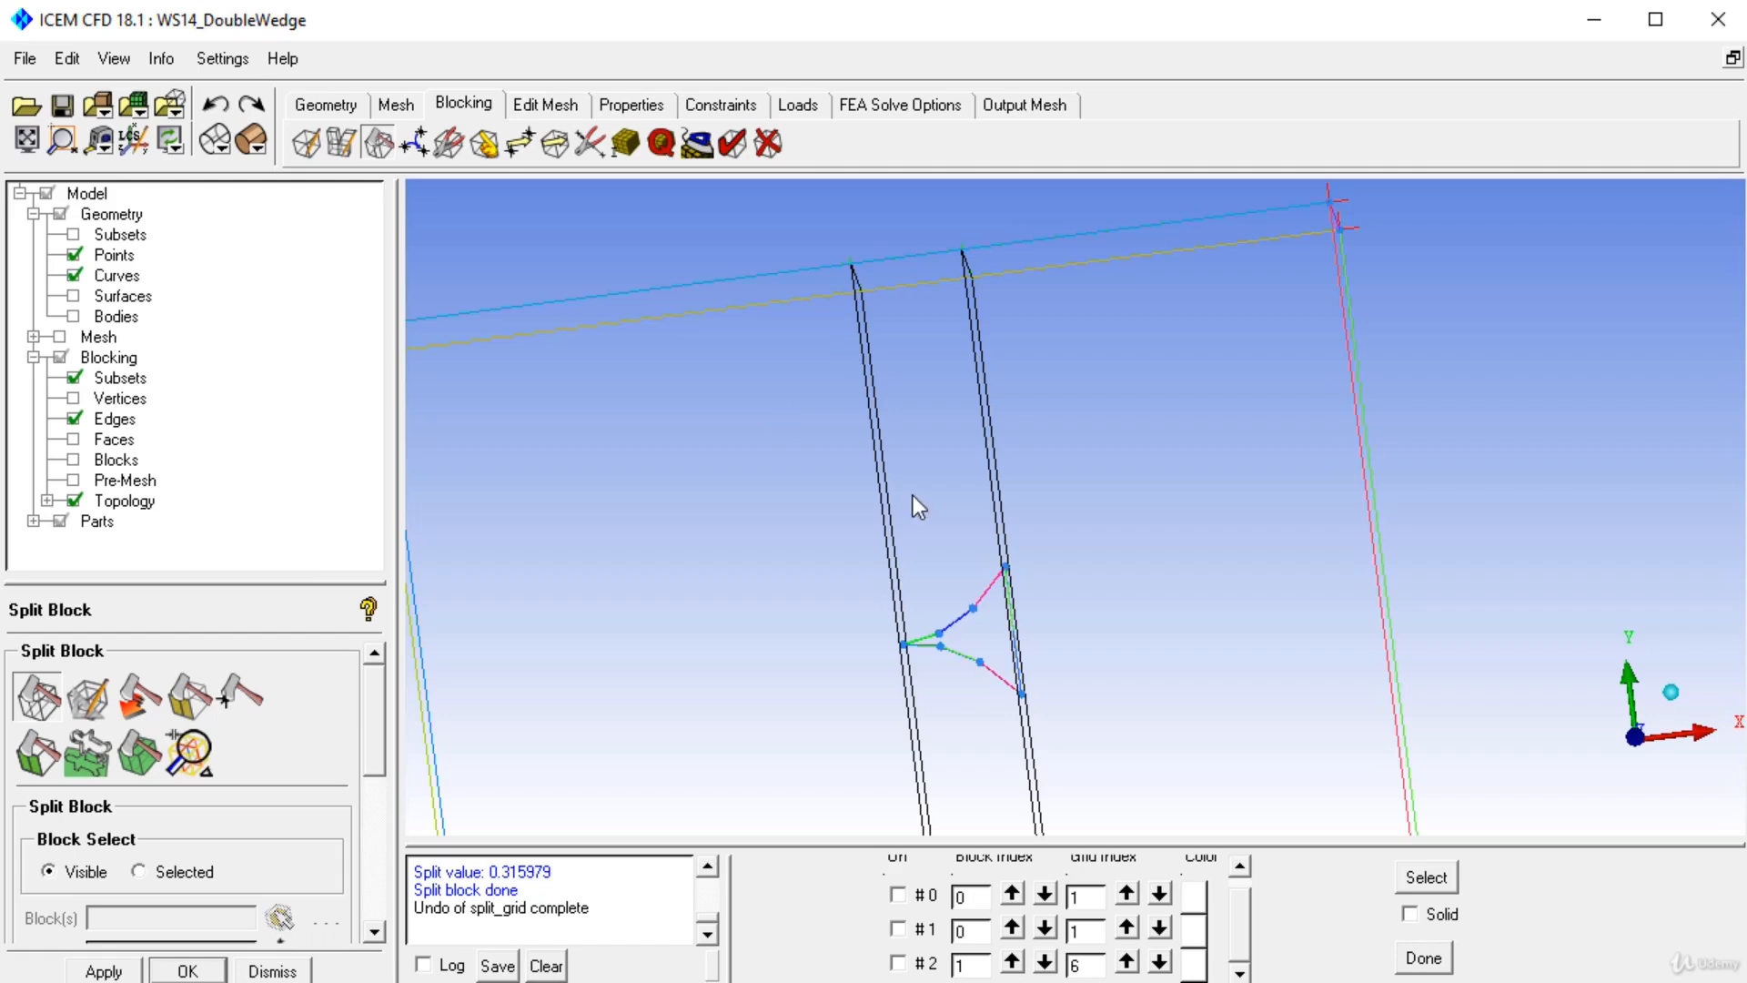
left_click(38, 696)
left_click(894, 523)
scroll(375, 817, "down", 5)
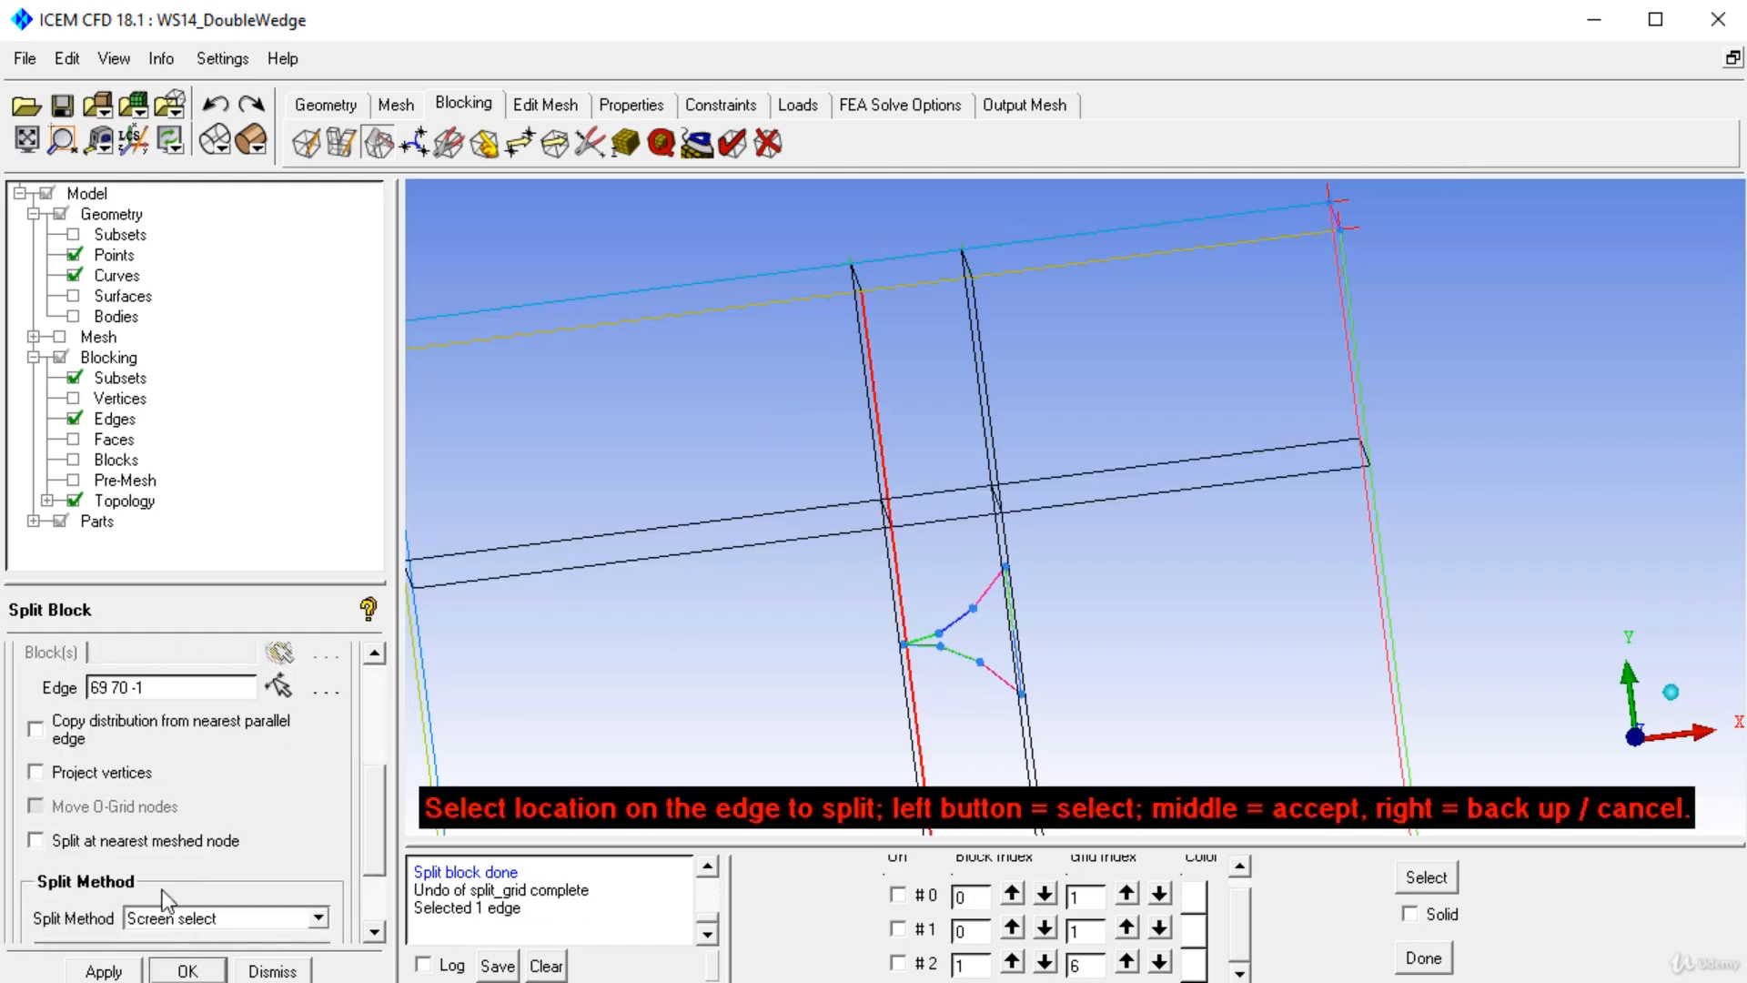
left_click(167, 917)
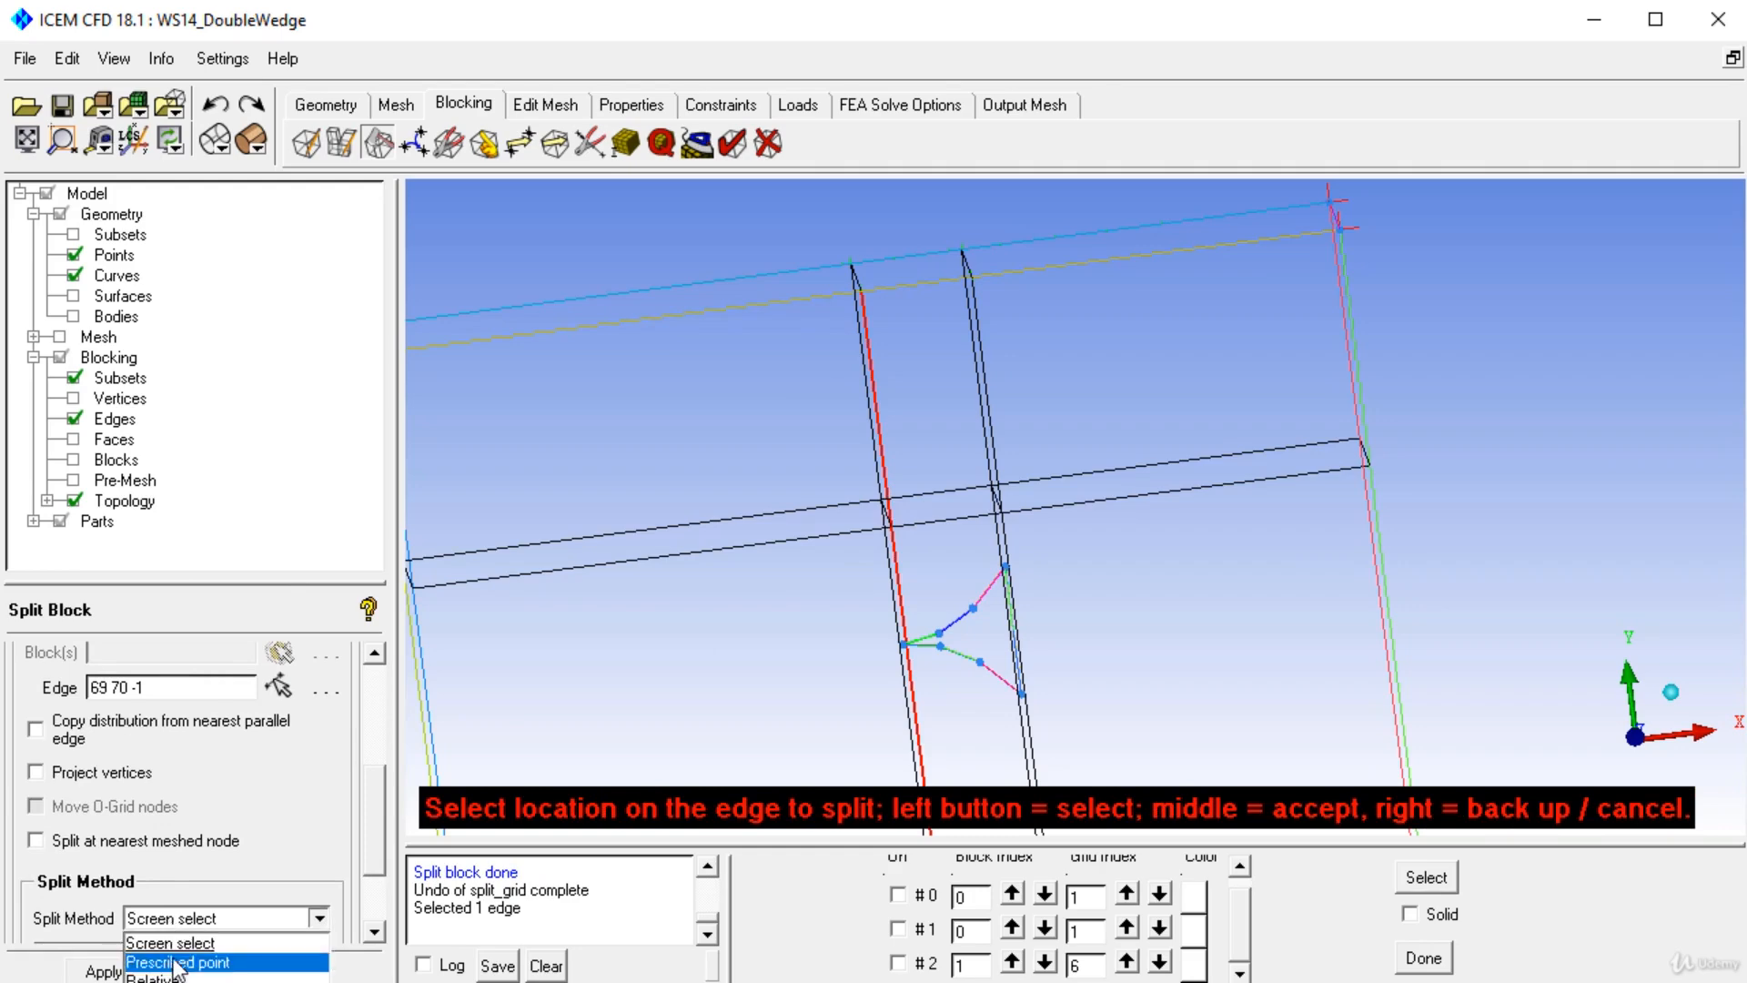
left_click(176, 963)
left_click(1005, 570)
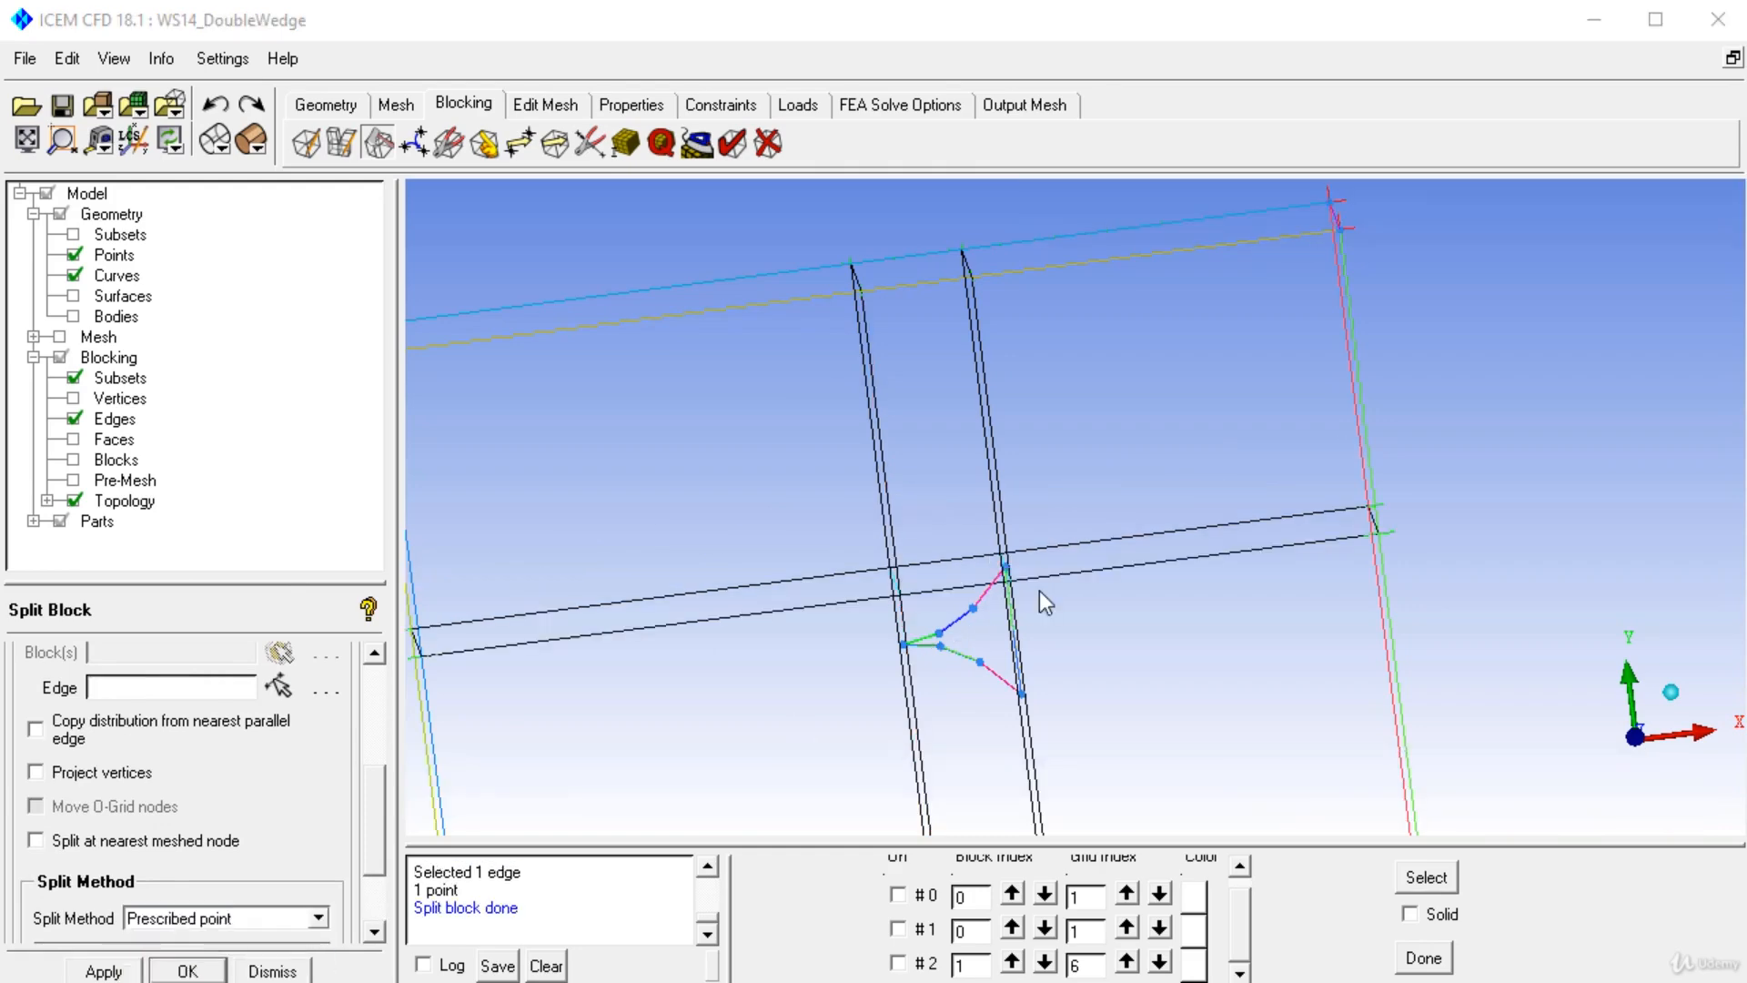
left_click(1024, 701)
left_click(1029, 699)
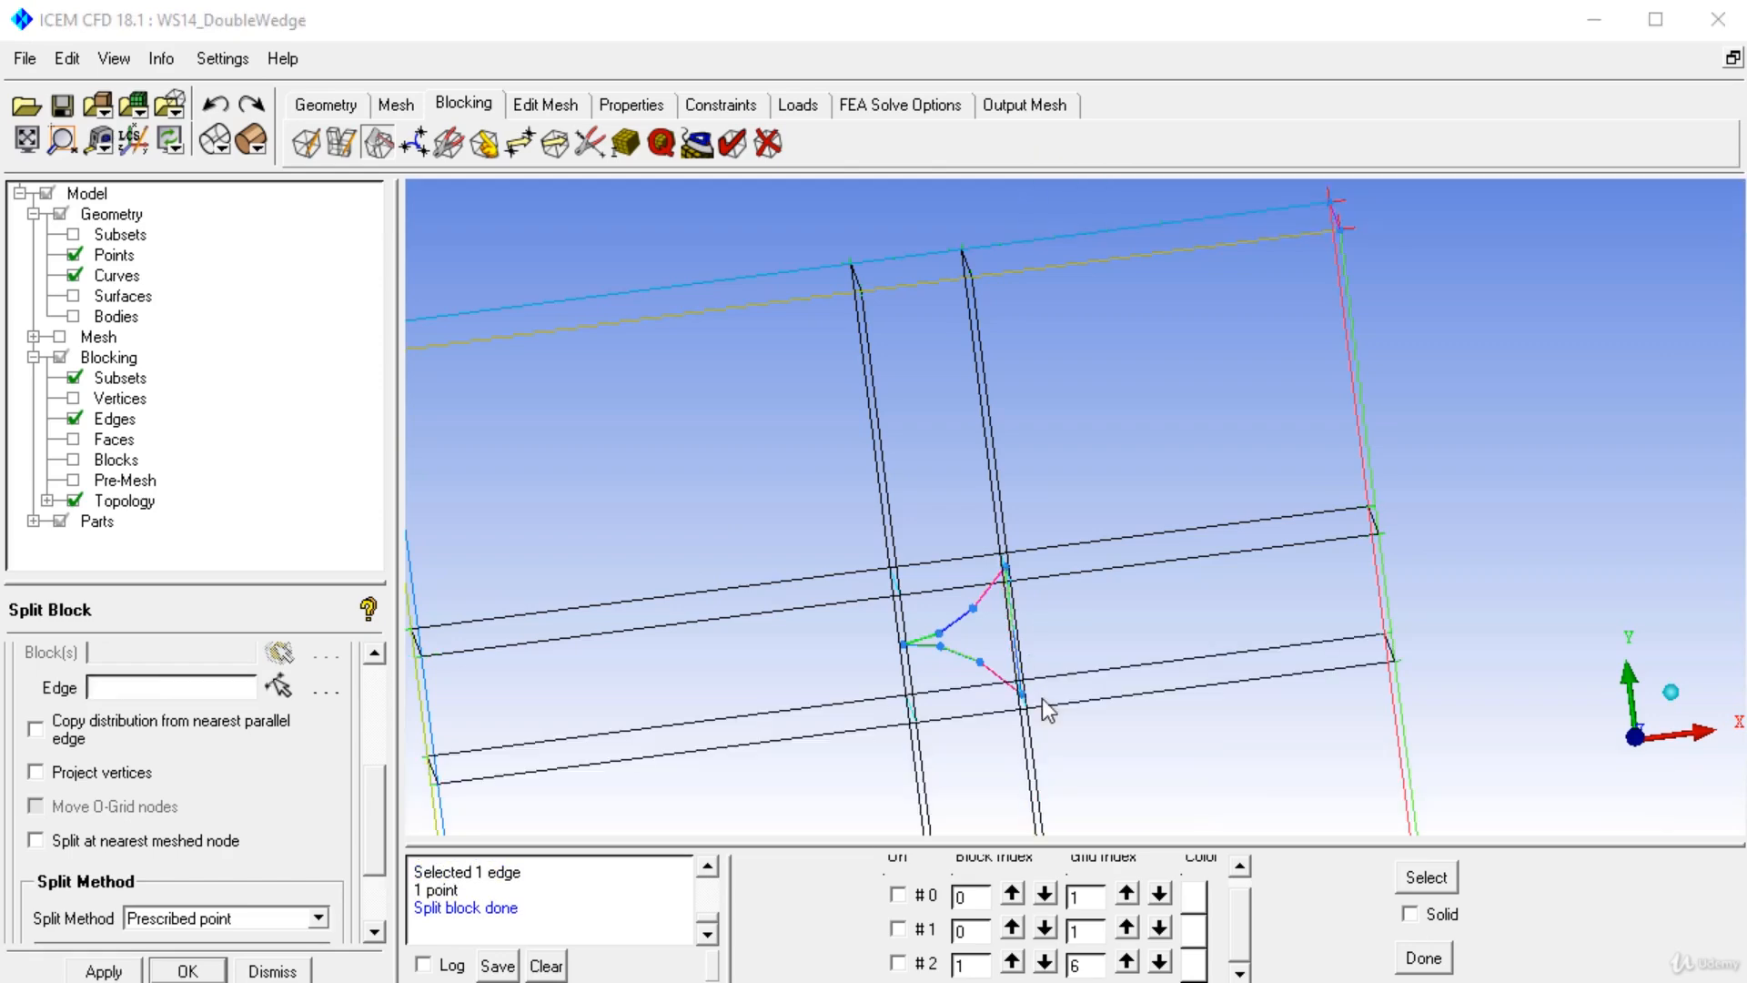
Show the geometry surfaces and the INLET part, rotating the model to inspect the split blocking in 3D.
left_click_drag(1061, 684, 1170, 694)
left_click_drag(1154, 439, 728, 305)
left_click(73, 296)
left_click_drag(784, 682, 546, 525)
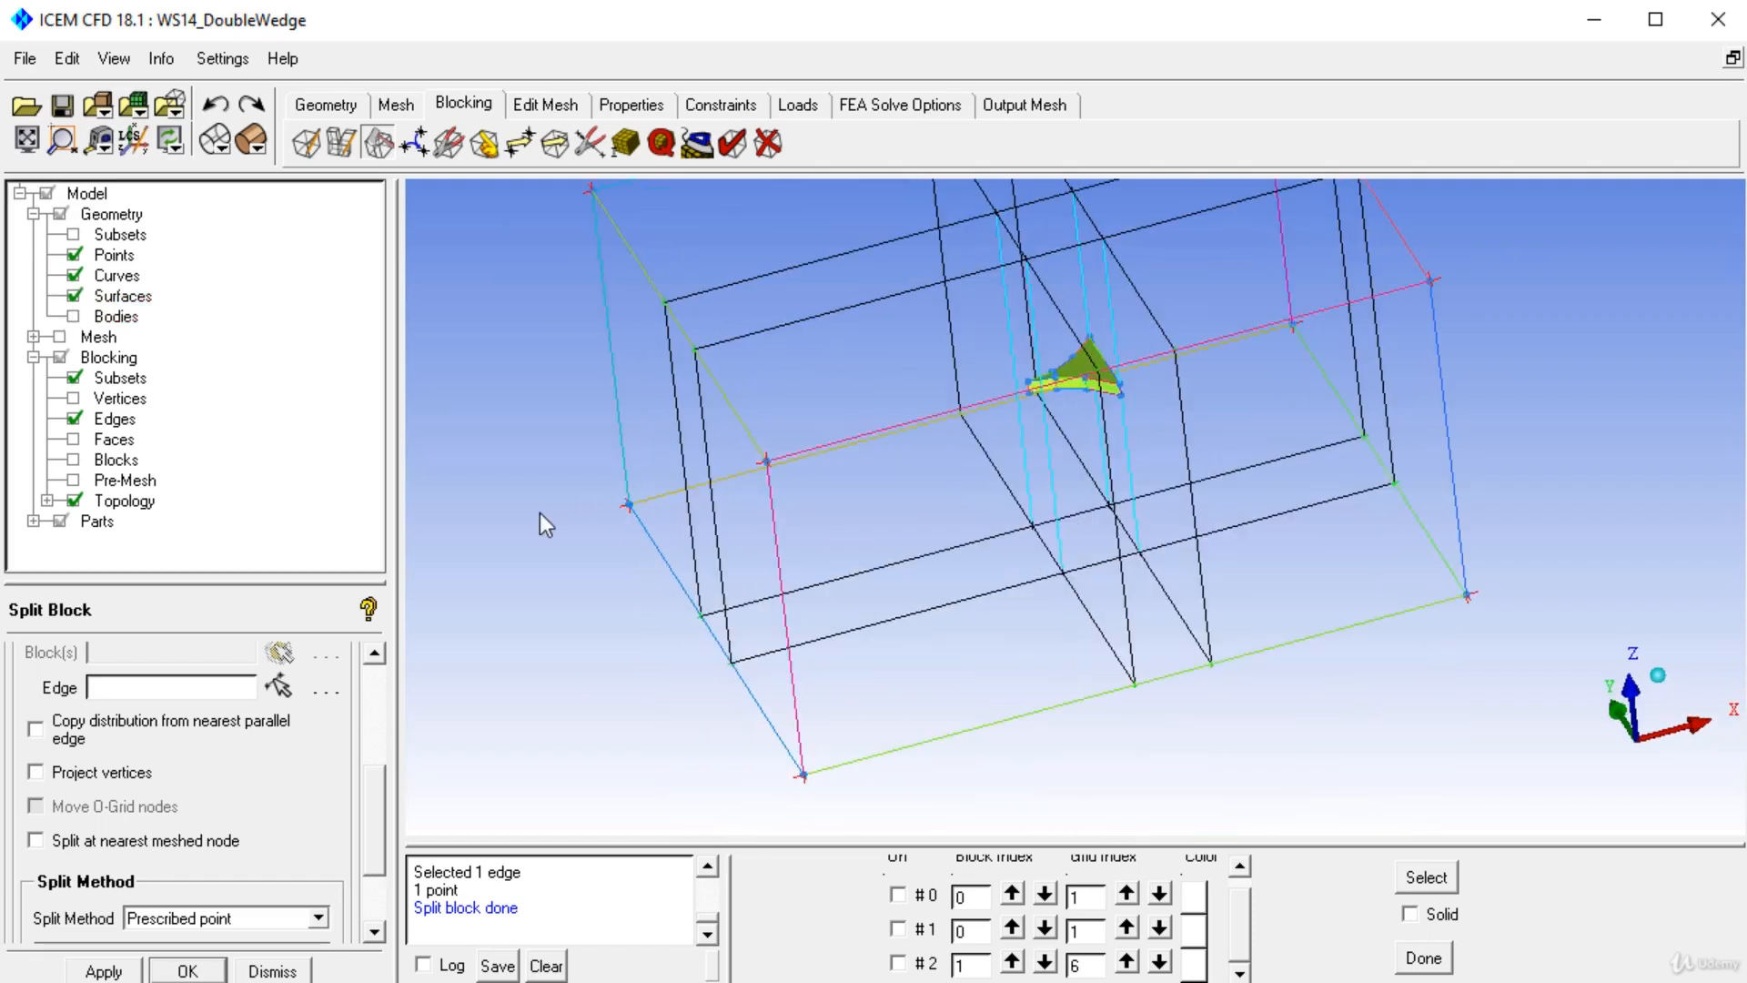
left_click(33, 520)
left_click_drag(384, 381, 381, 524)
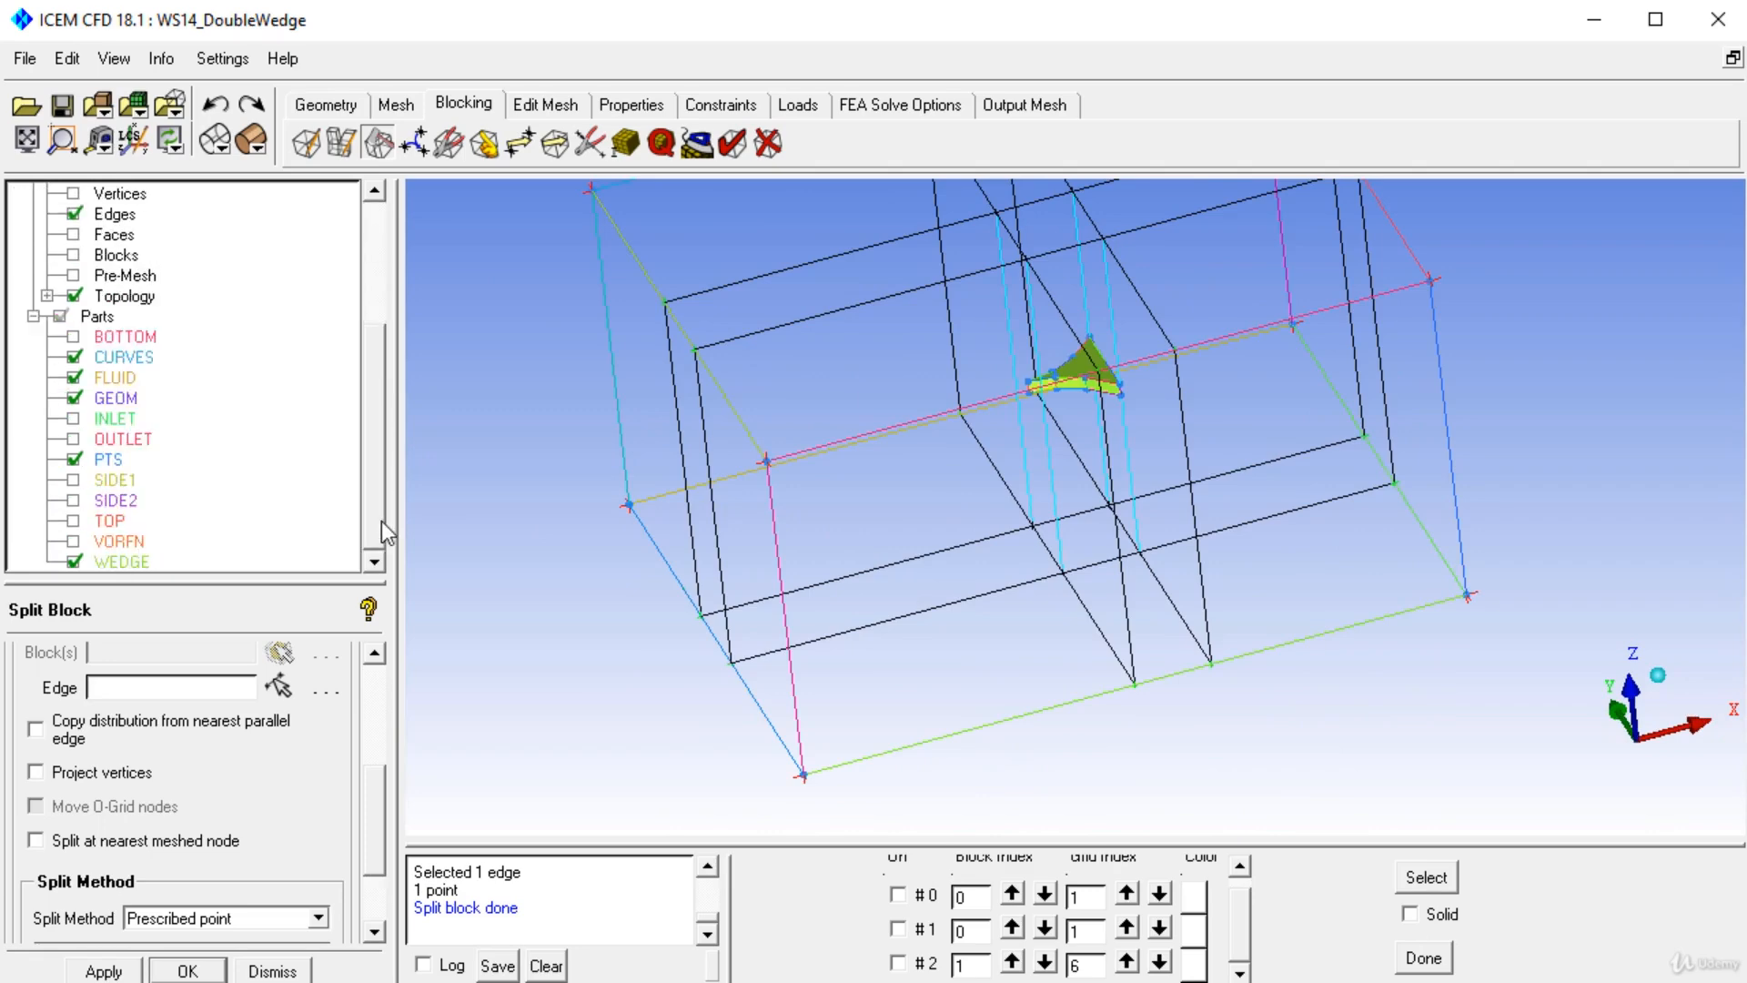
left_click(73, 418)
left_click_drag(692, 437, 718, 591)
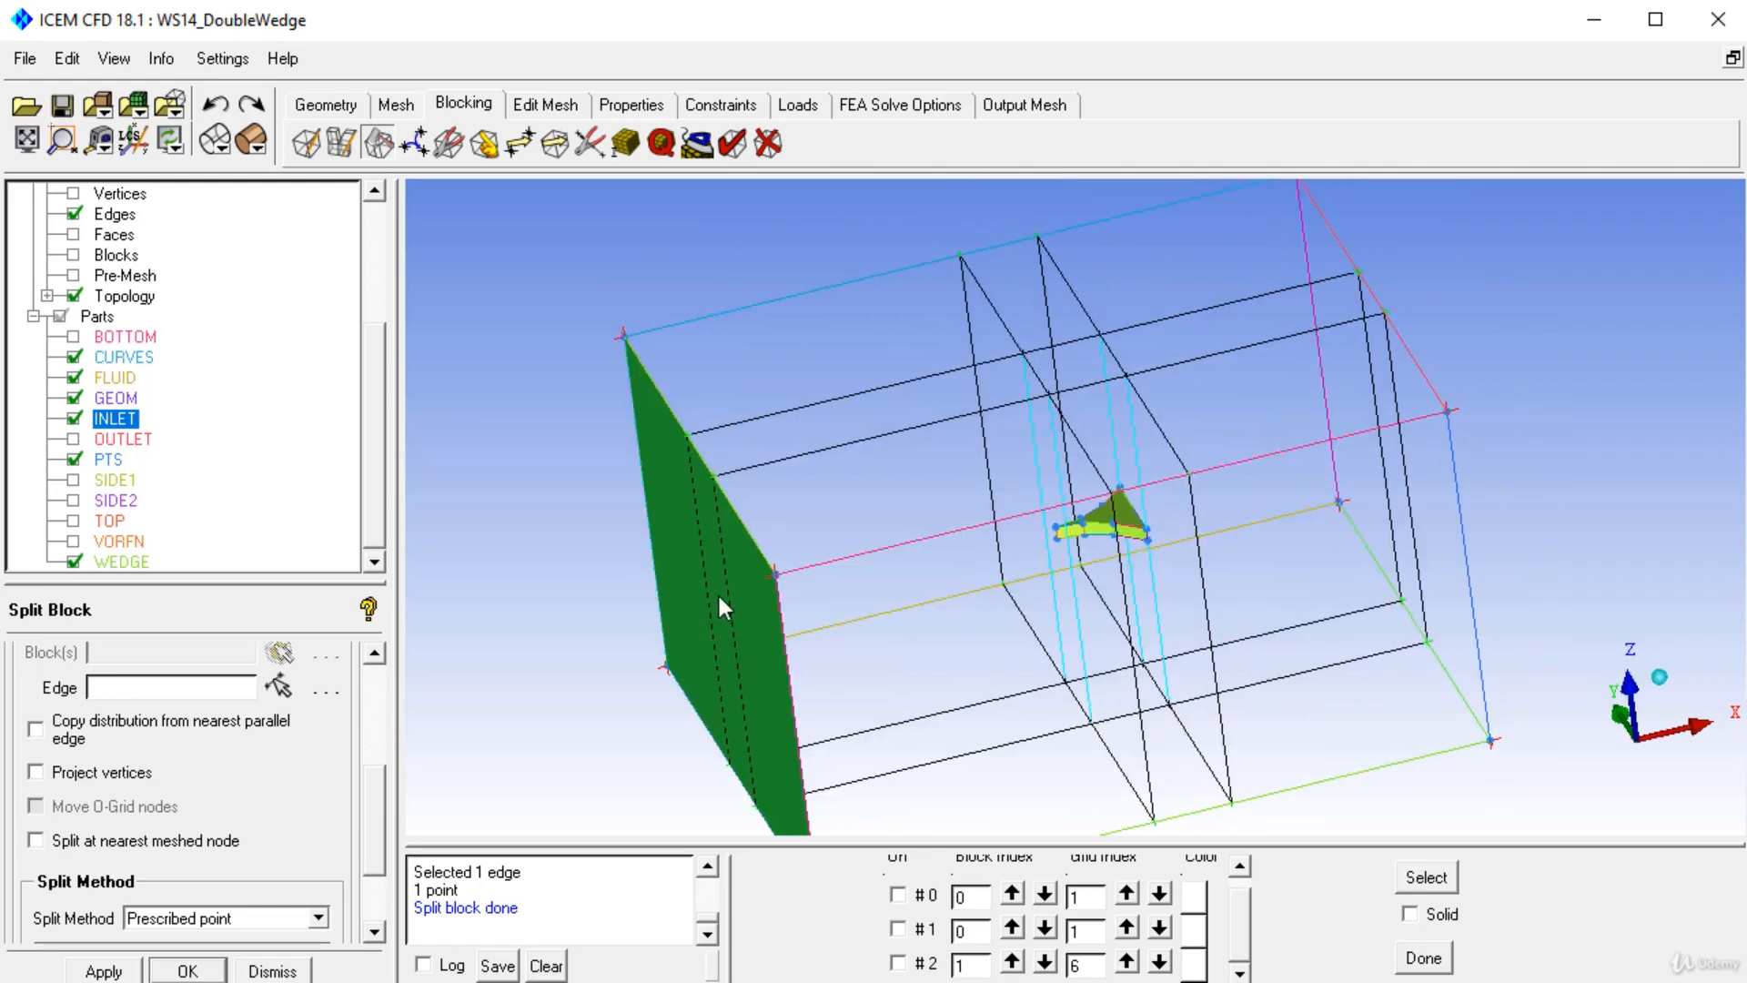
left_click(73, 419)
left_click_drag(910, 510, 1010, 546)
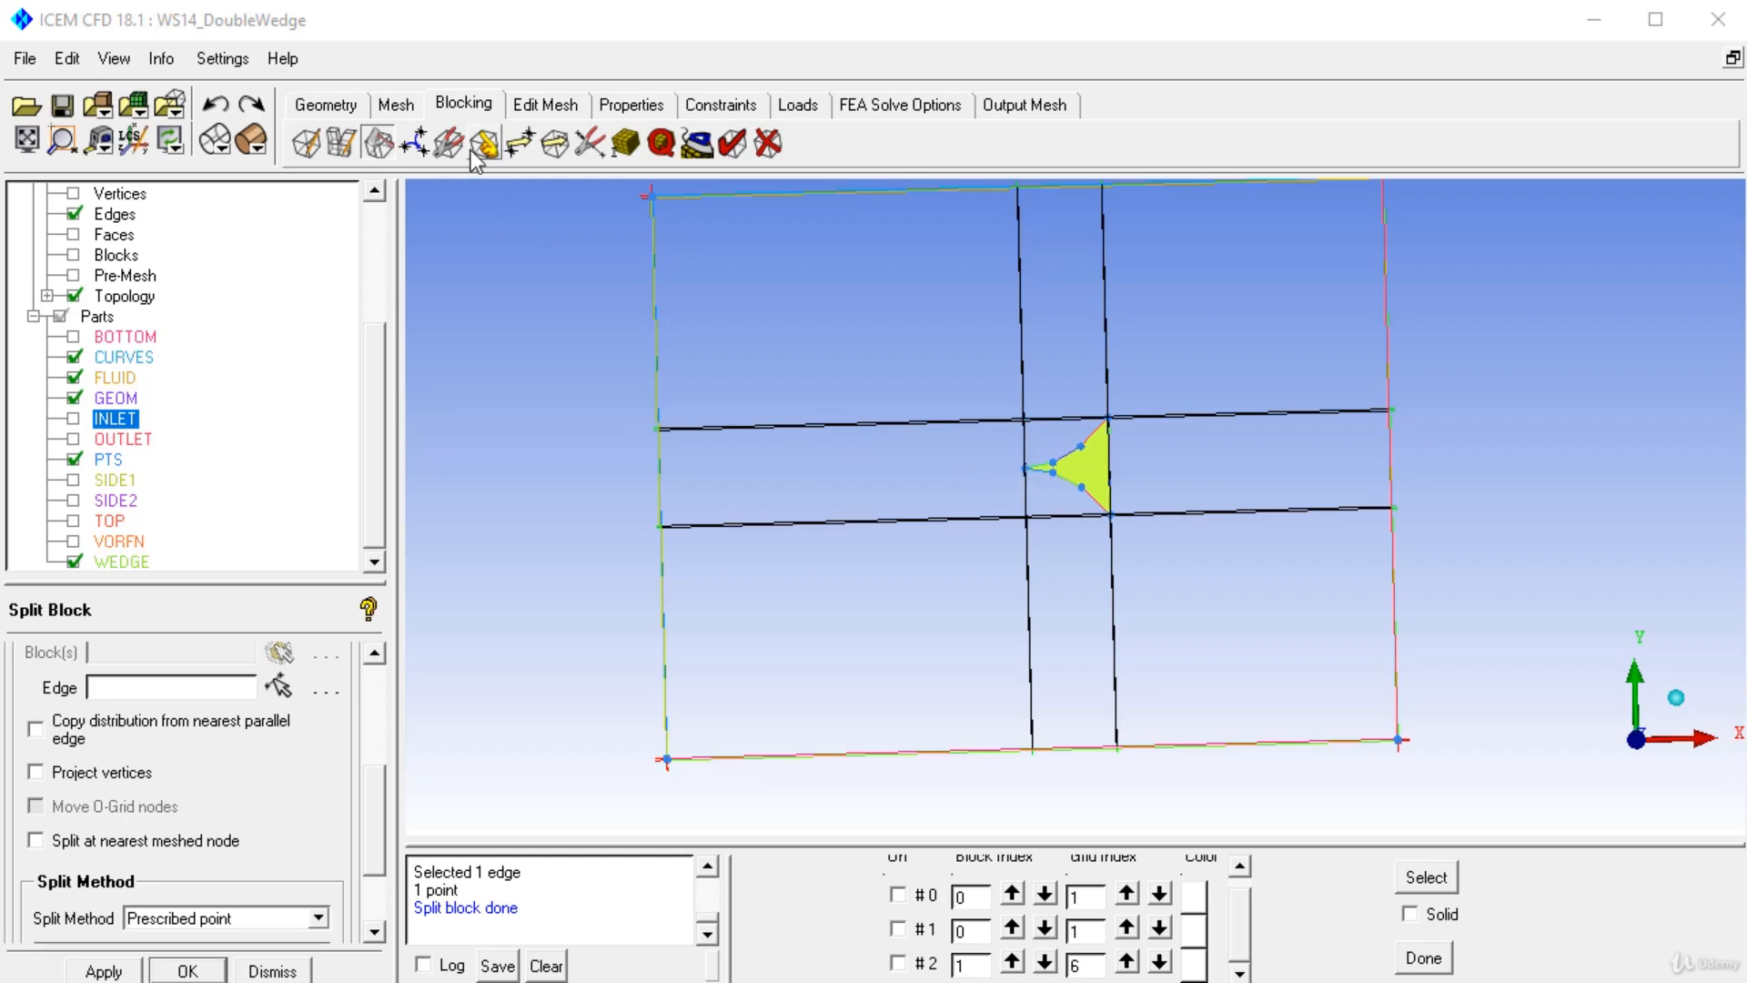
Collapse the central block containing the wedge along a horizontal edge direction with Collapse Blocks.
left_click(420, 148)
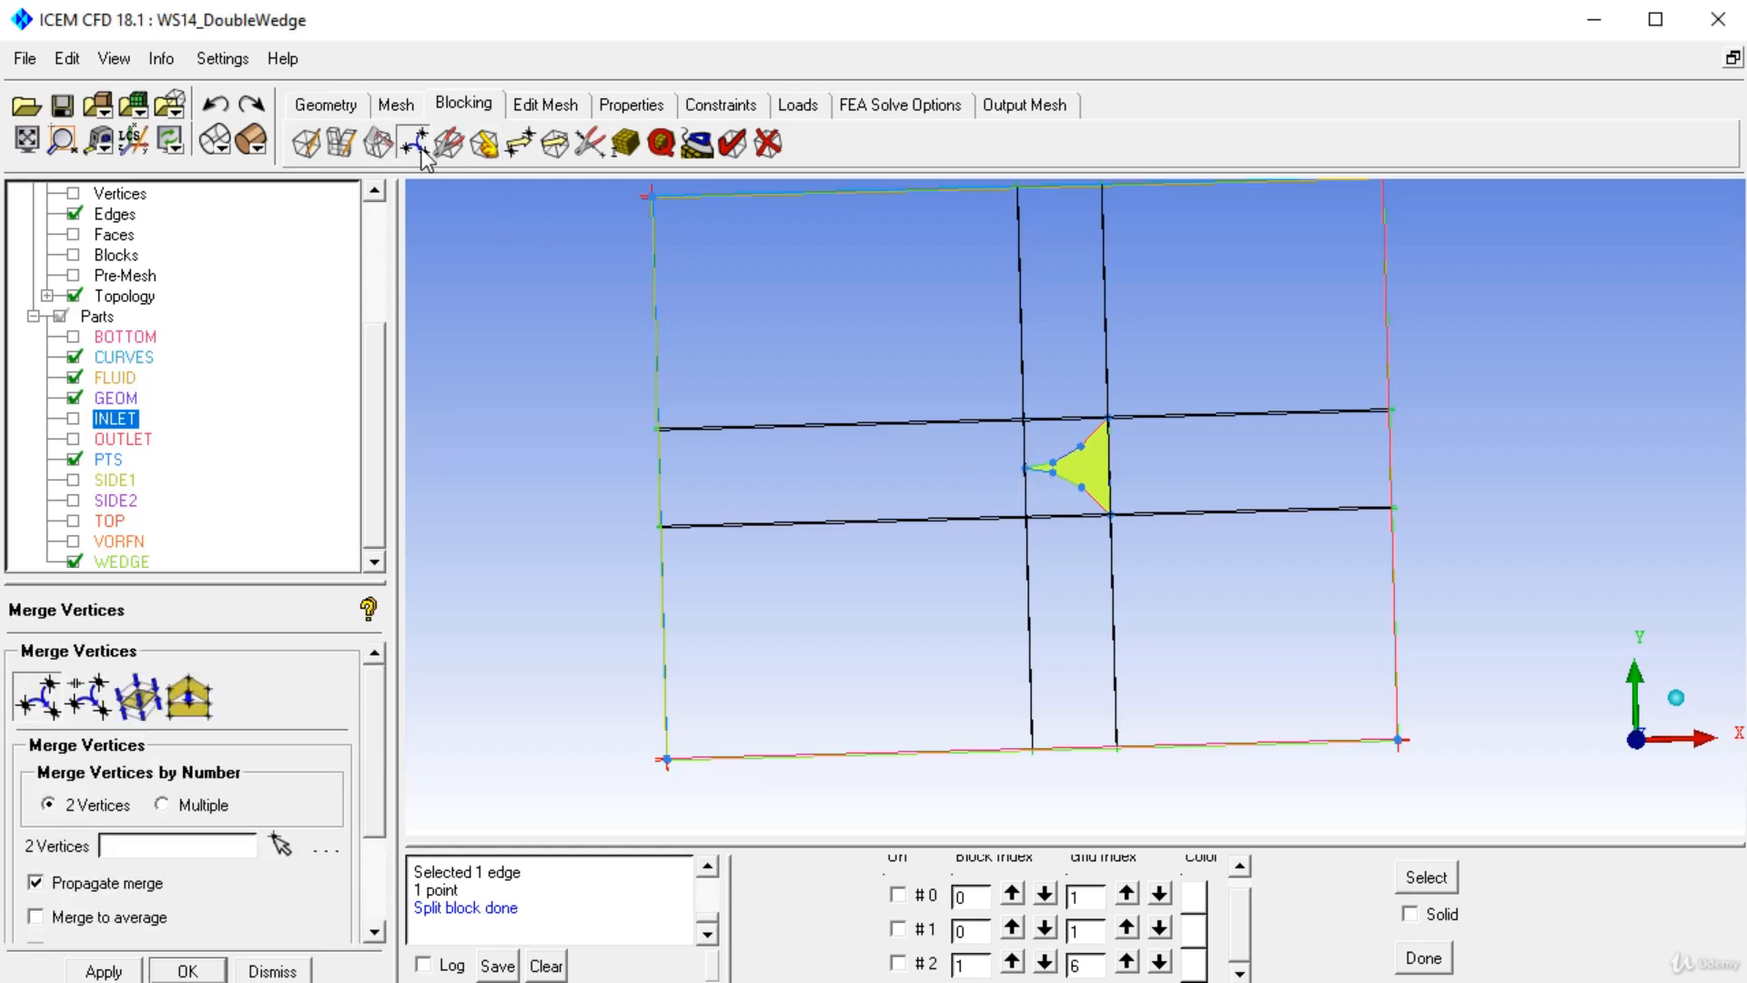
left_click(148, 699)
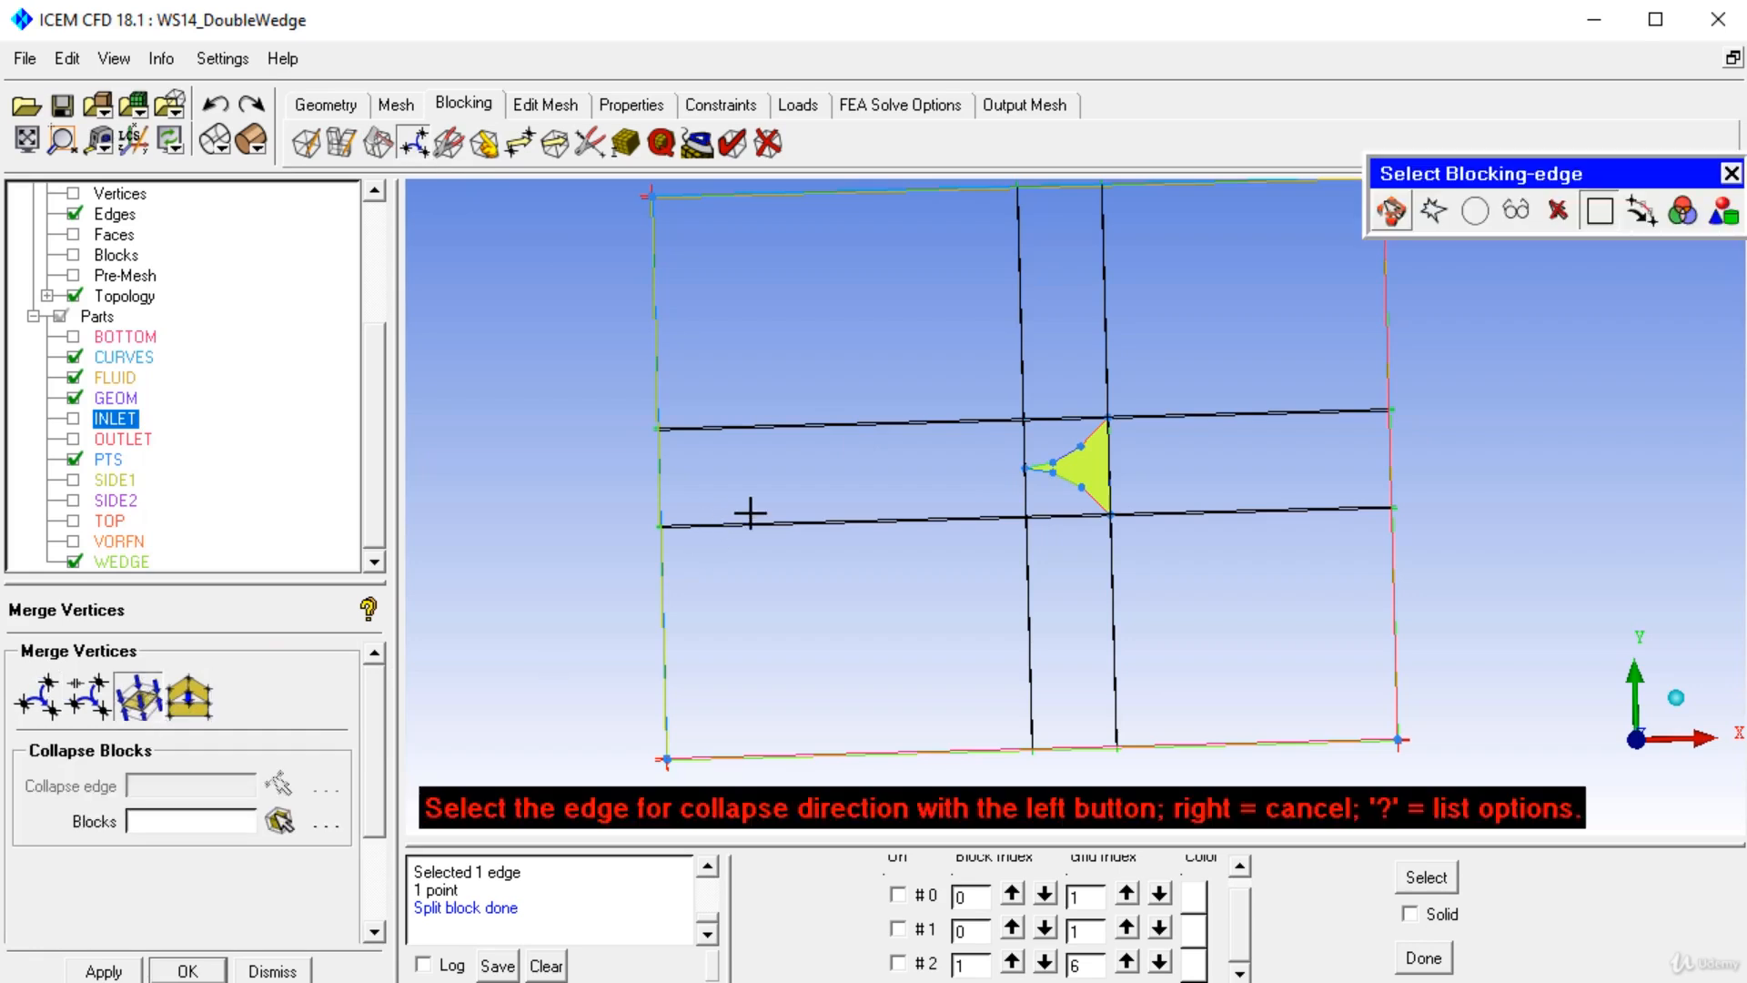
left_click(801, 495)
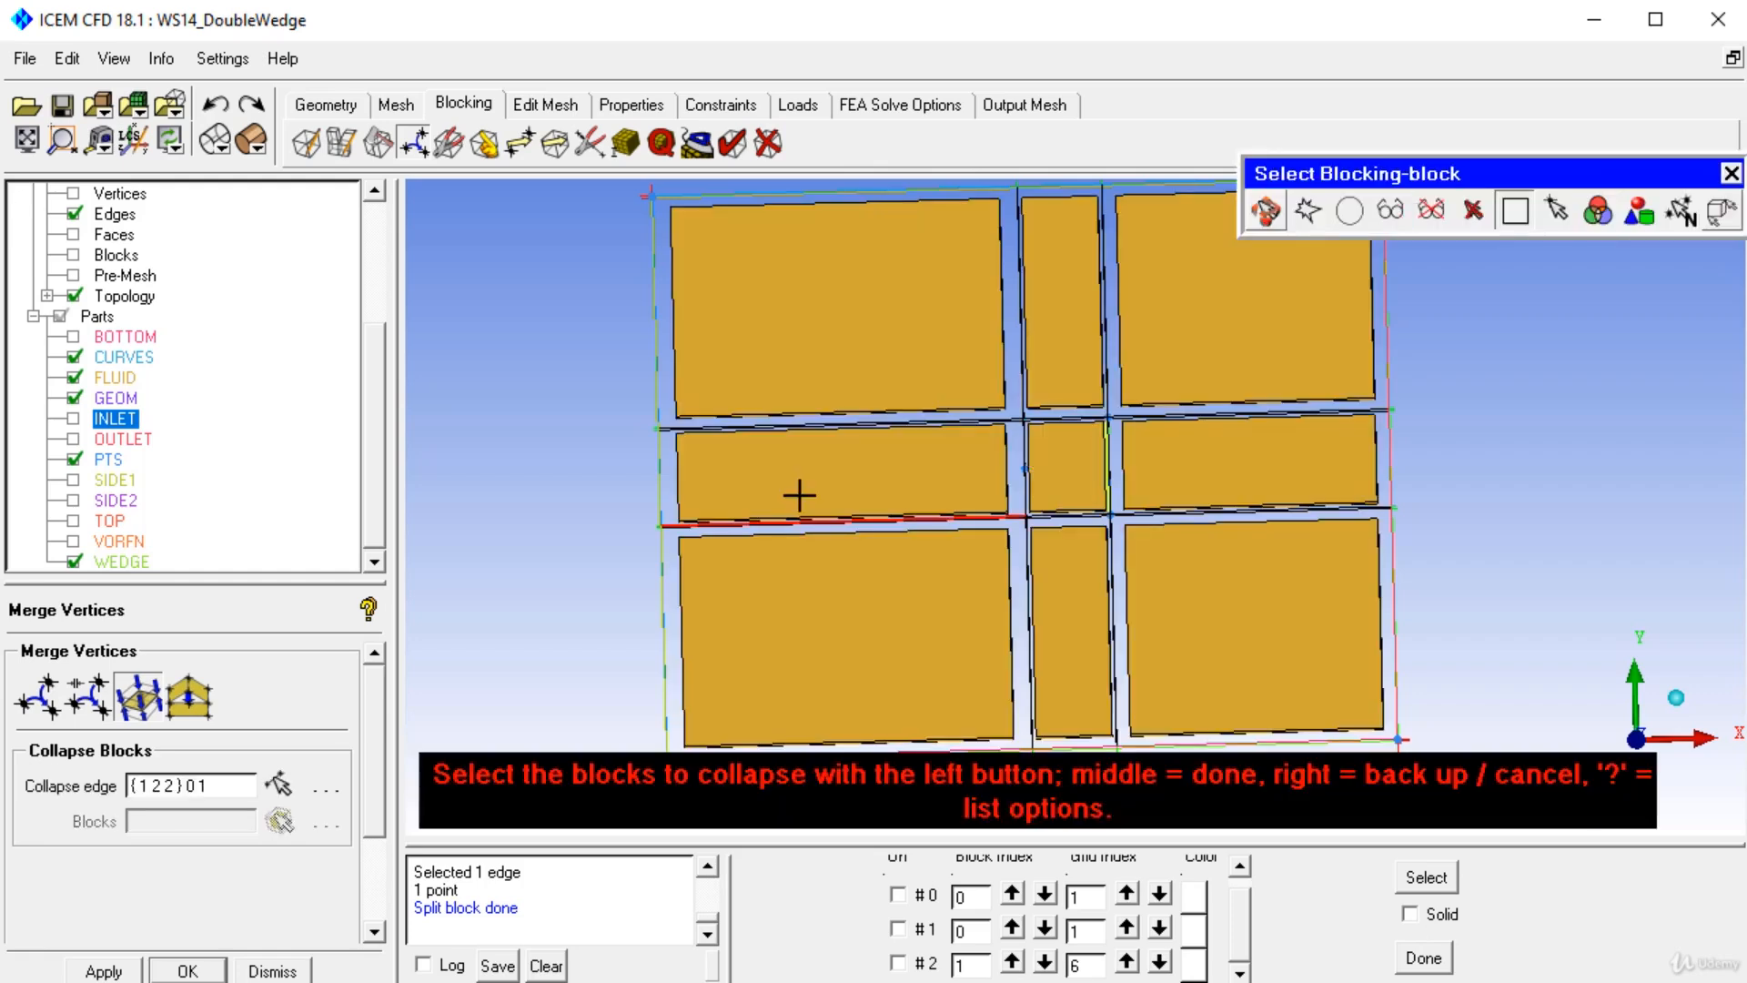
middle_click(800, 495)
left_click_drag(937, 557, 1055, 520)
middle_click_drag(1069, 536, 1076, 634)
left_click_drag(1076, 633, 1024, 630)
right_click_drag(1025, 630, 1030, 593)
left_click_drag(1039, 642, 1038, 644)
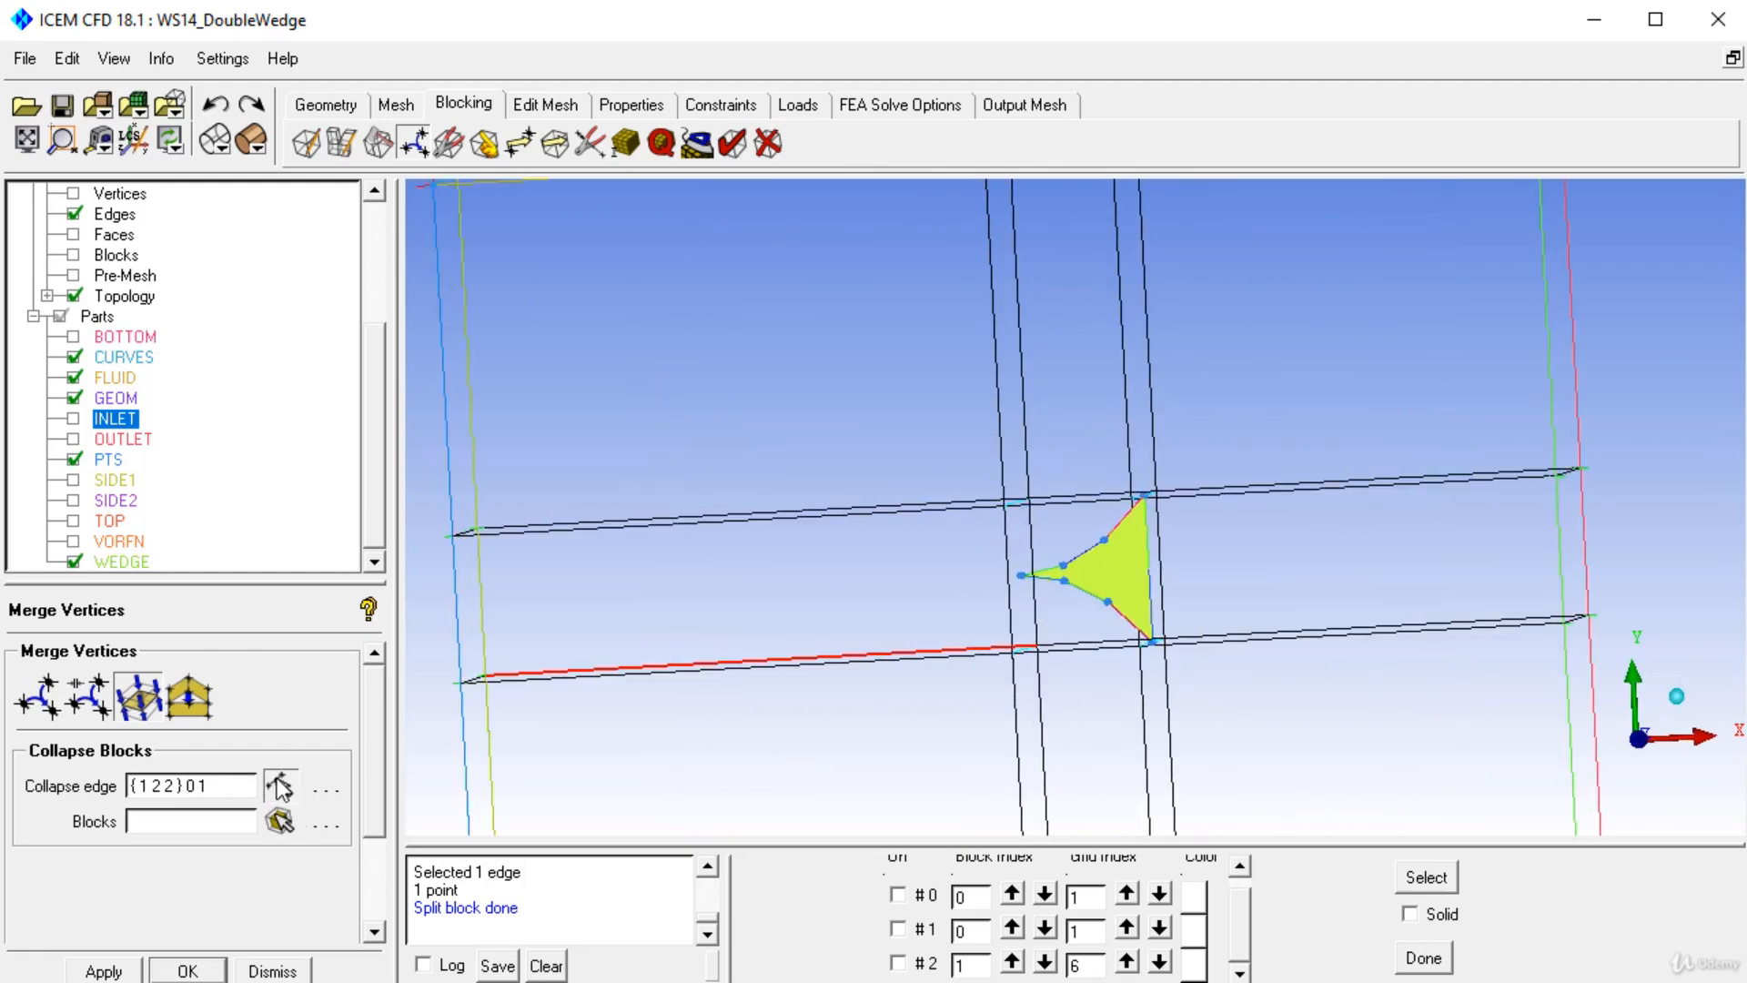
left_click(279, 784)
left_click(1035, 597)
left_click(921, 593)
middle_click(917, 594)
right_click(918, 593)
left_click_drag(918, 593, 864, 579)
right_click_drag(883, 488, 837, 662)
left_click_drag(834, 641, 900, 642)
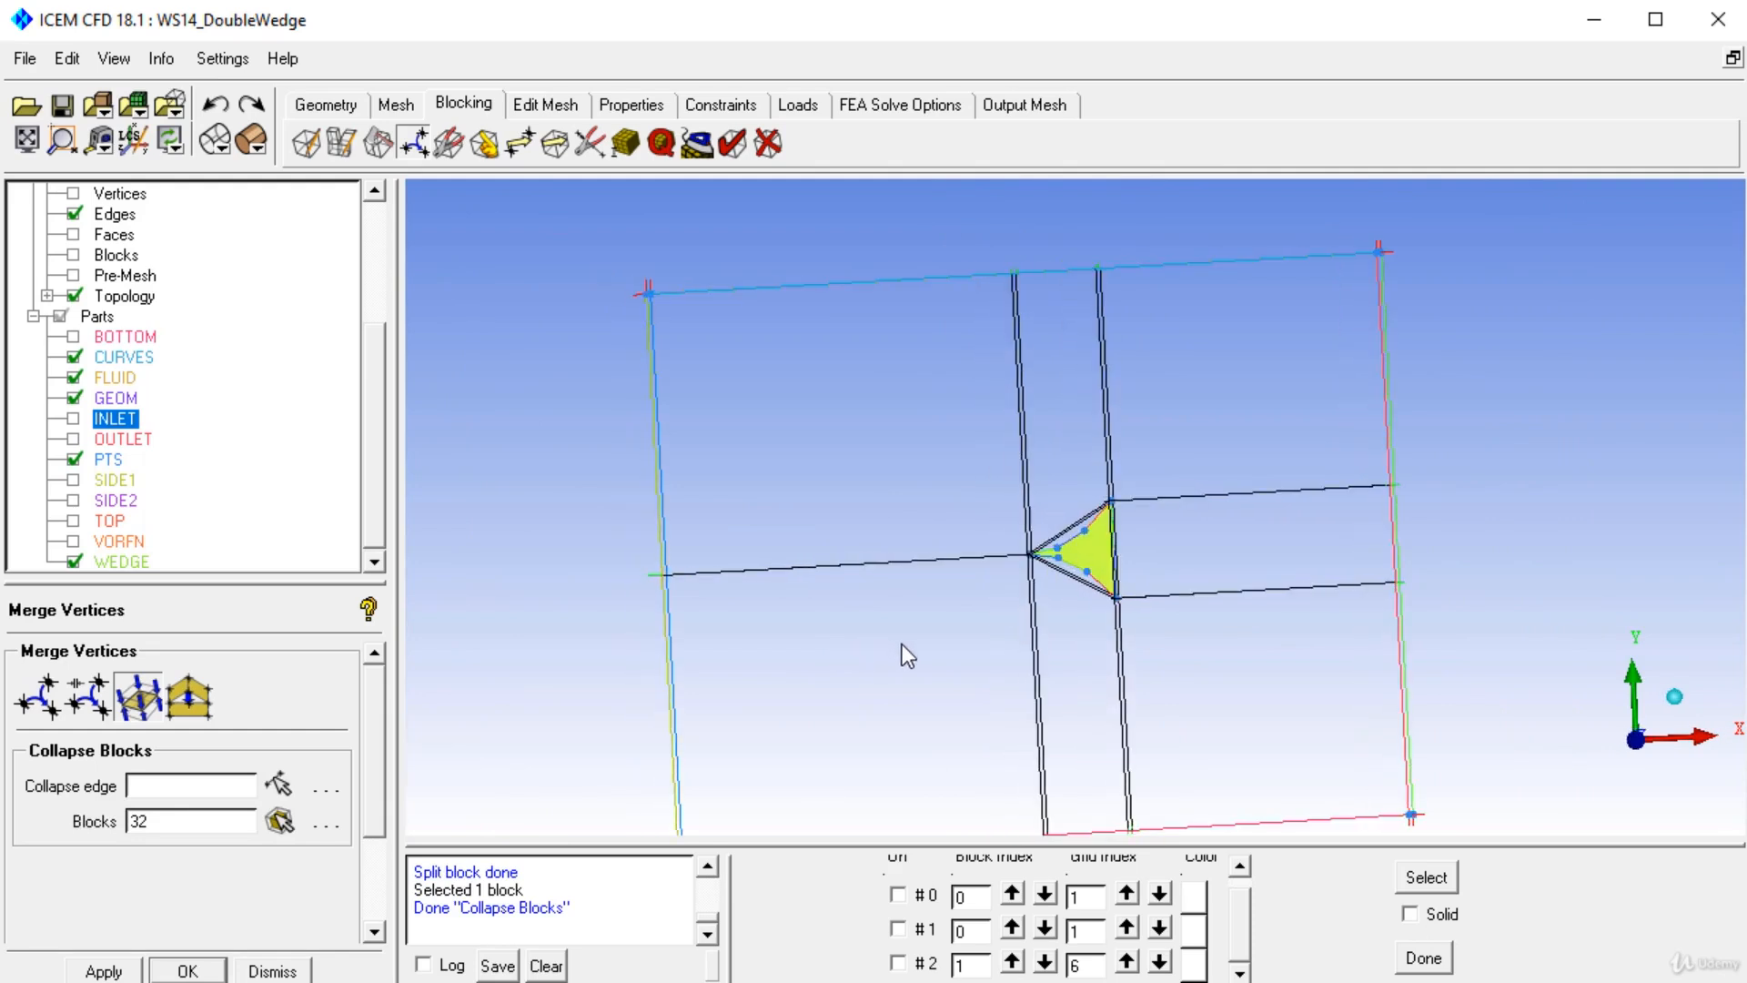
Split the blocks vertically through the two intermediate points on the wedge's upper side curve using prescribed points.
right_click_drag(1079, 651, 1084, 801)
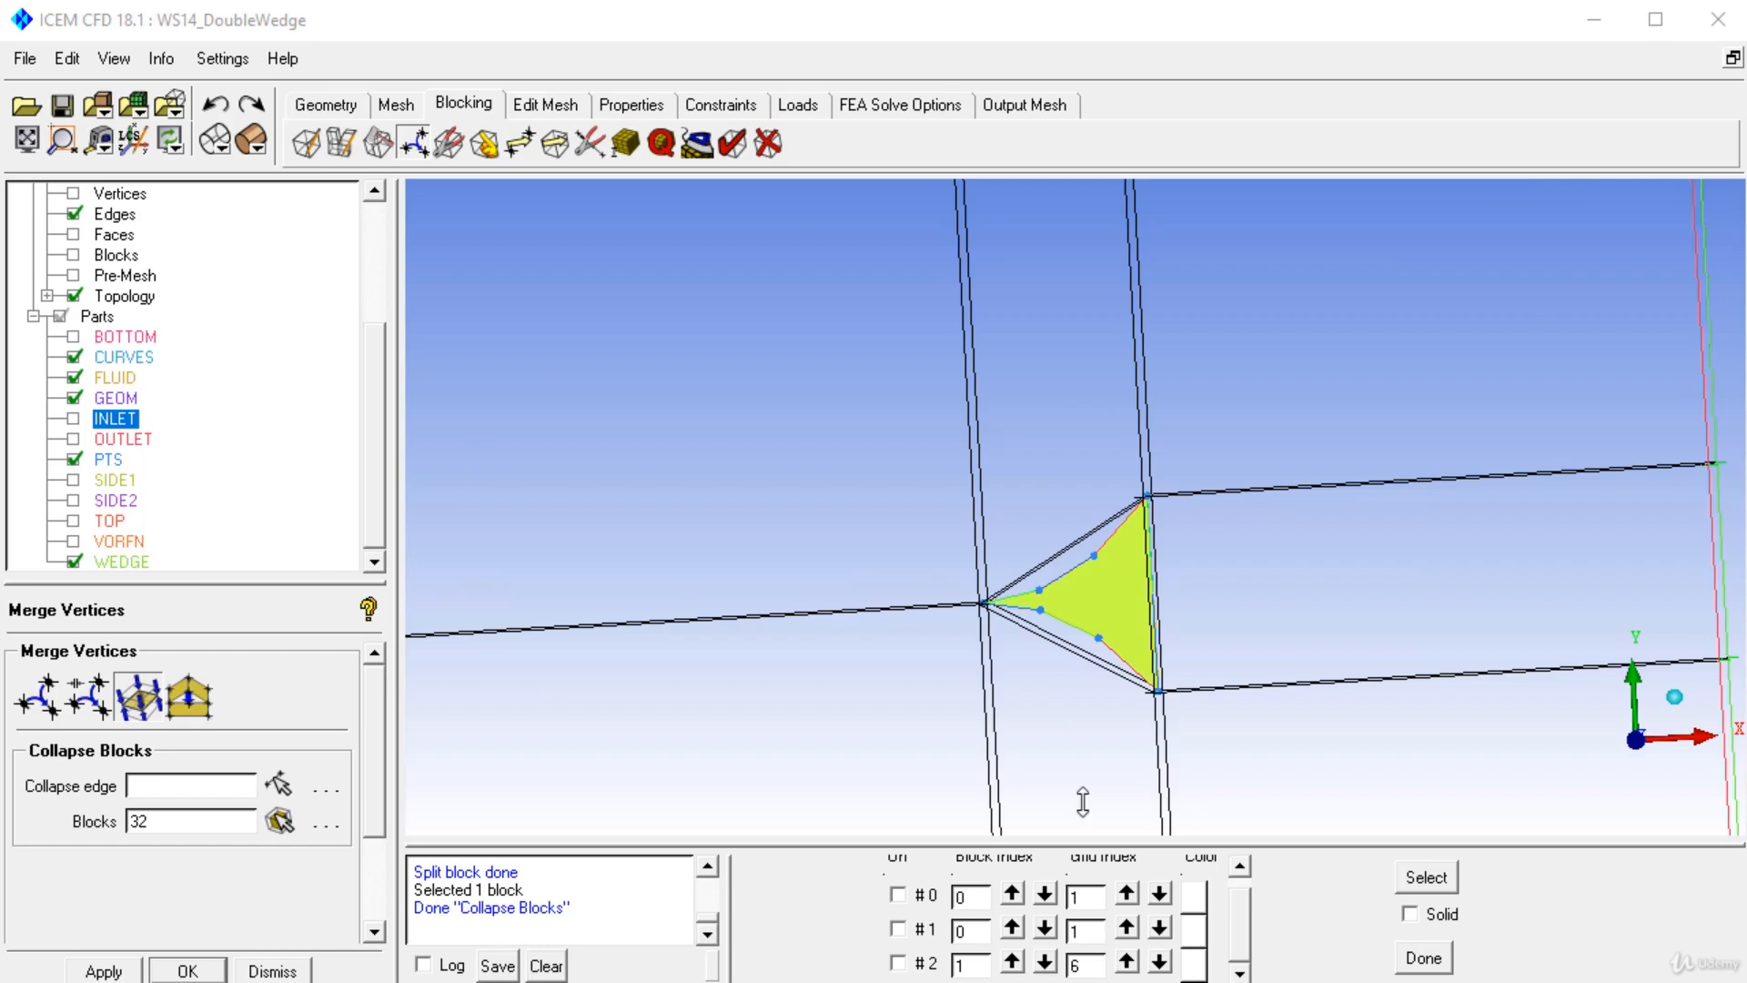
left_click(371, 153)
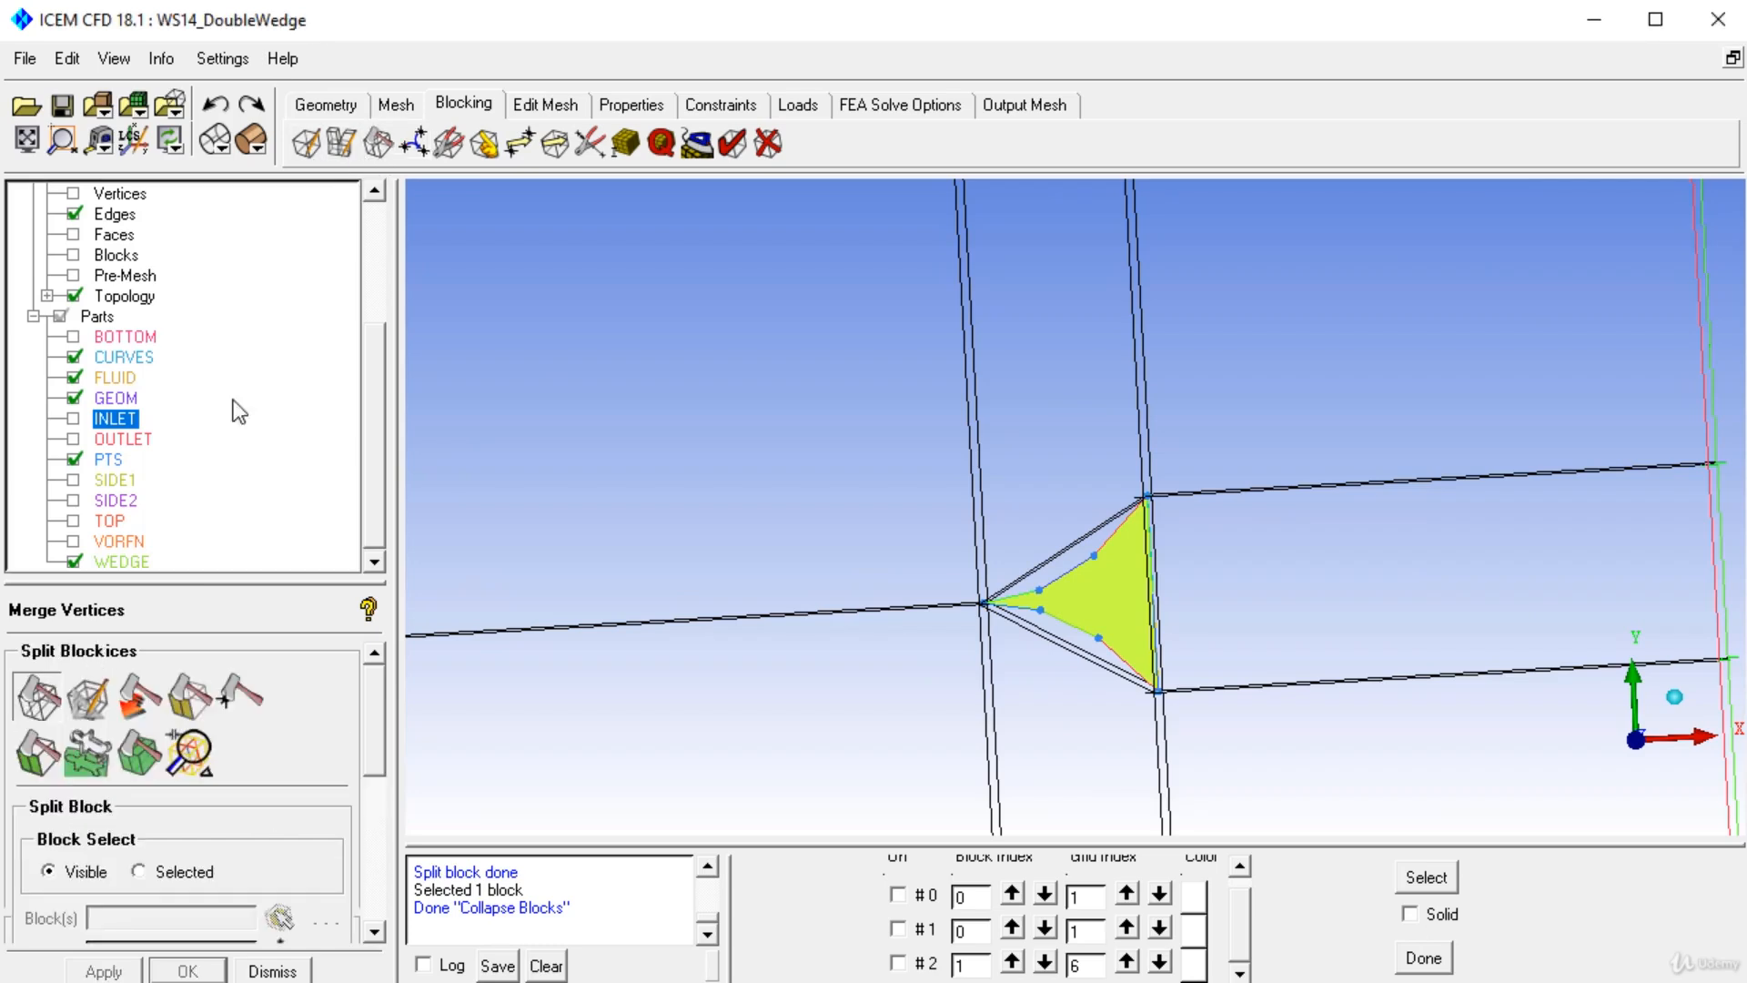
left_click(1036, 561)
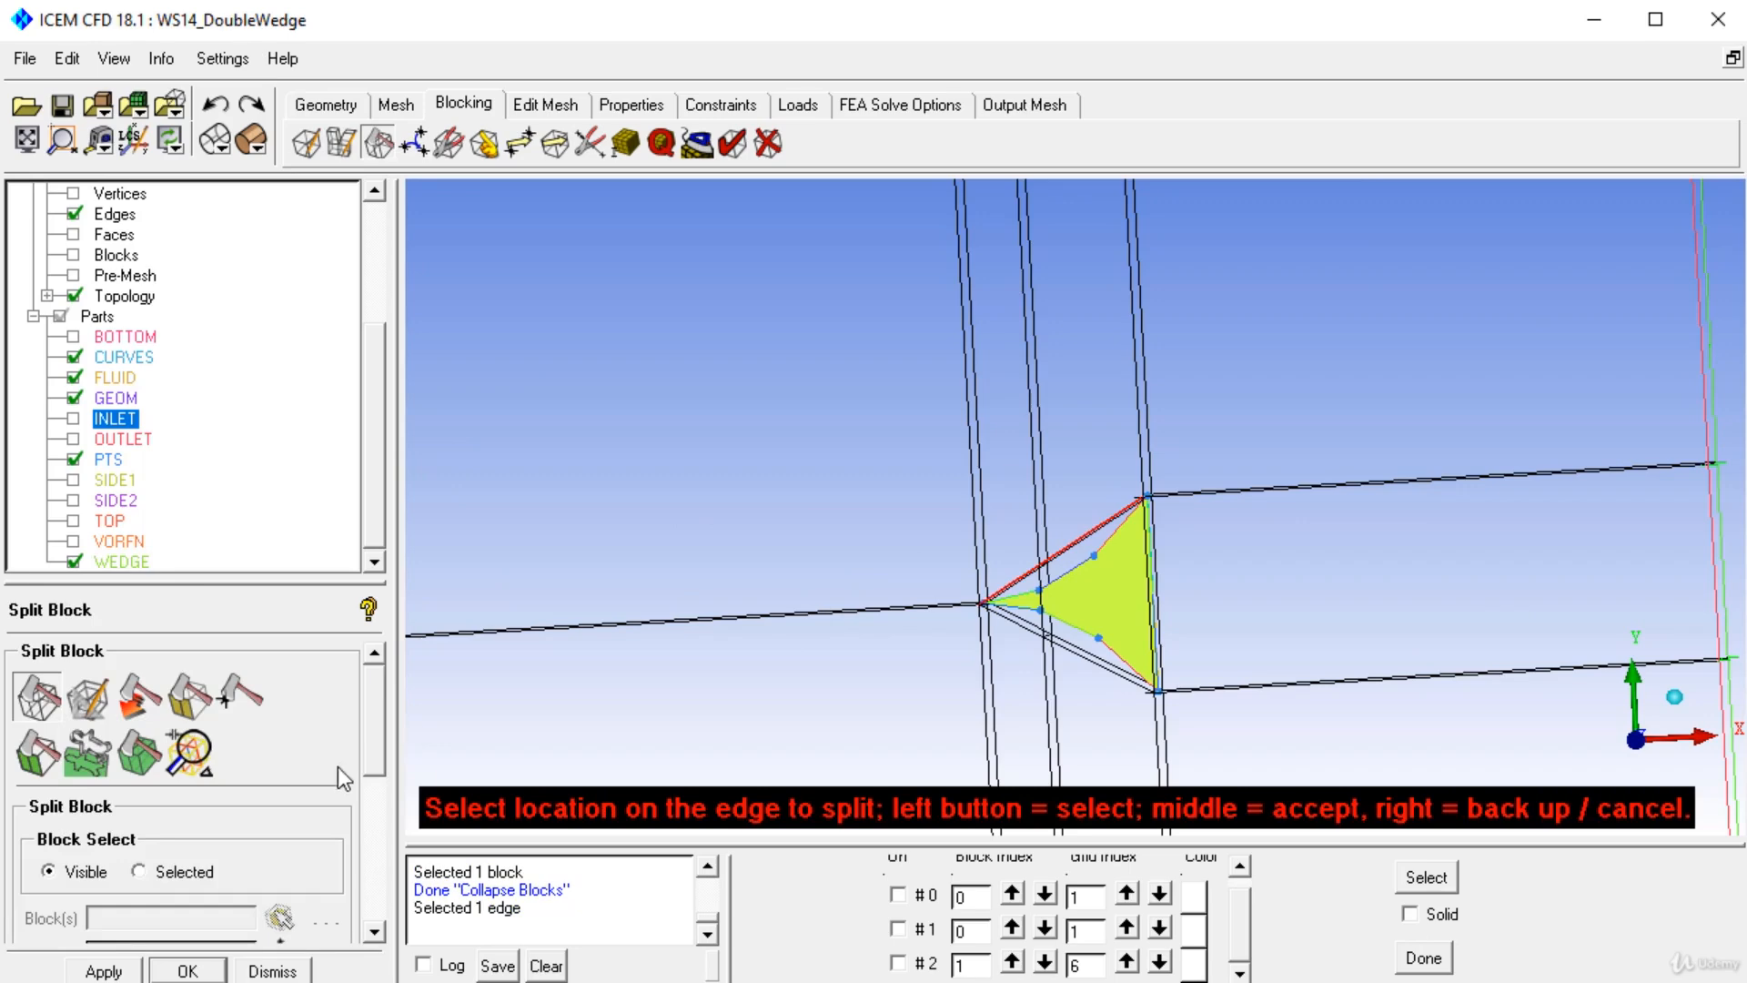
left_click(187, 901)
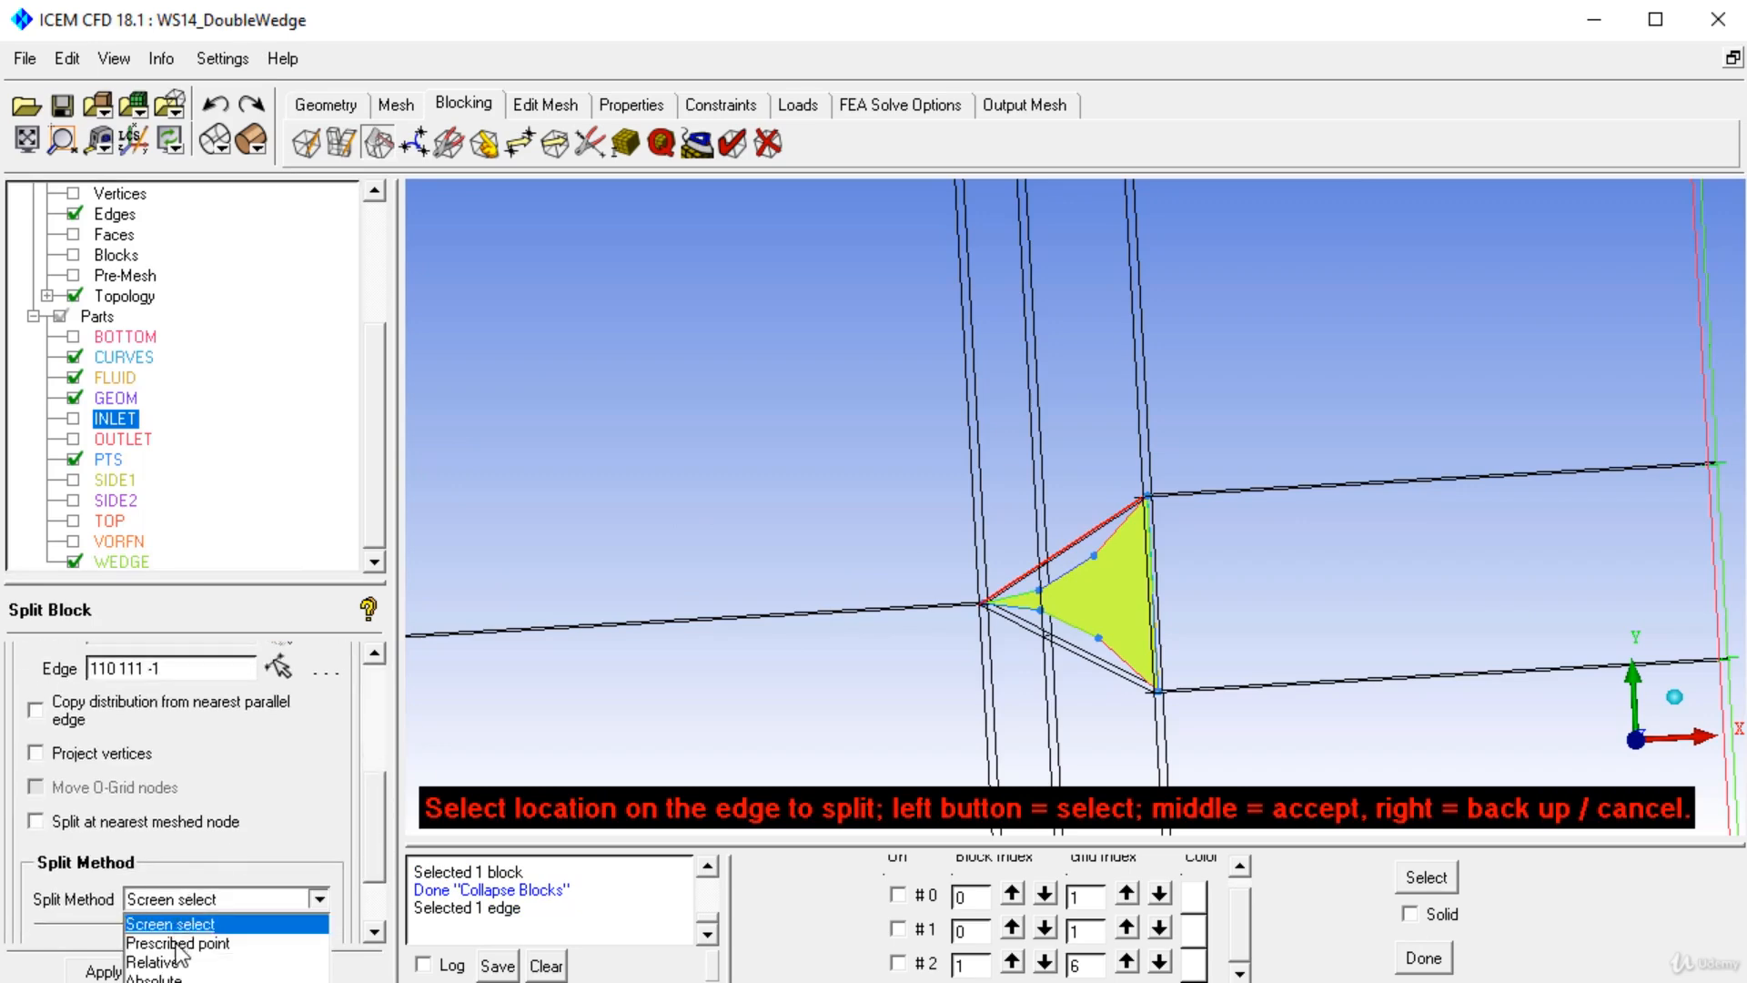
left_click(182, 940)
left_click(1038, 590)
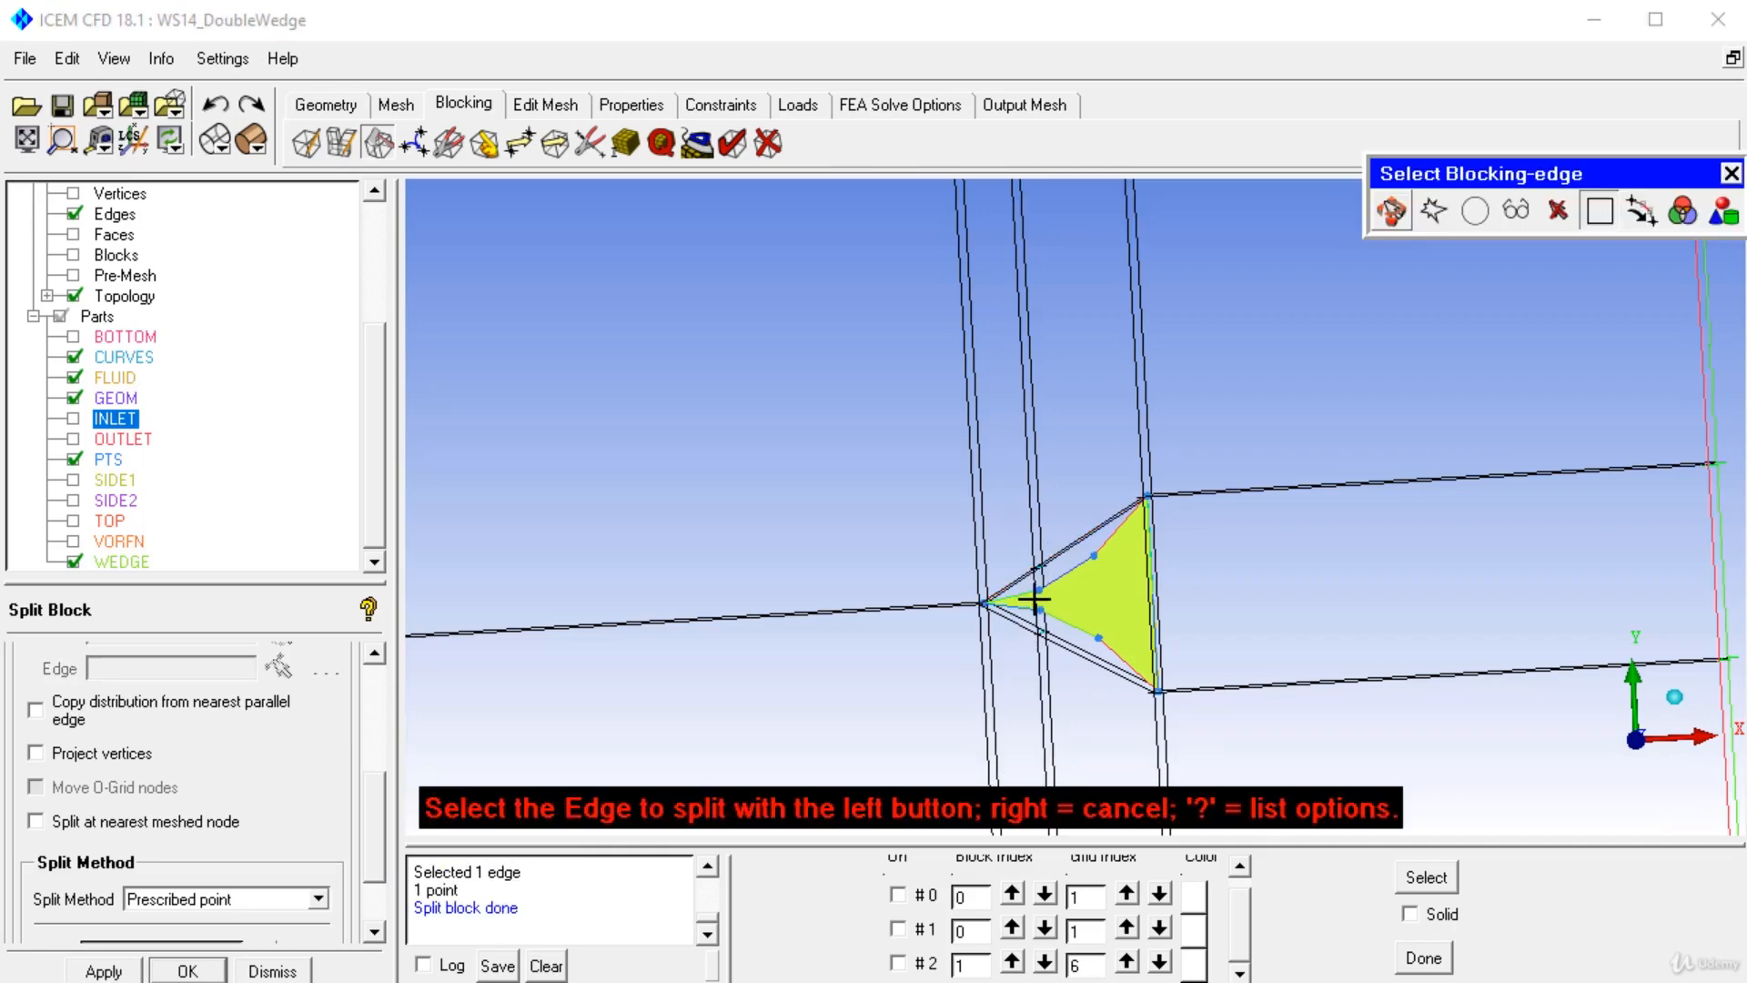
left_click(1102, 525)
left_click(1093, 556)
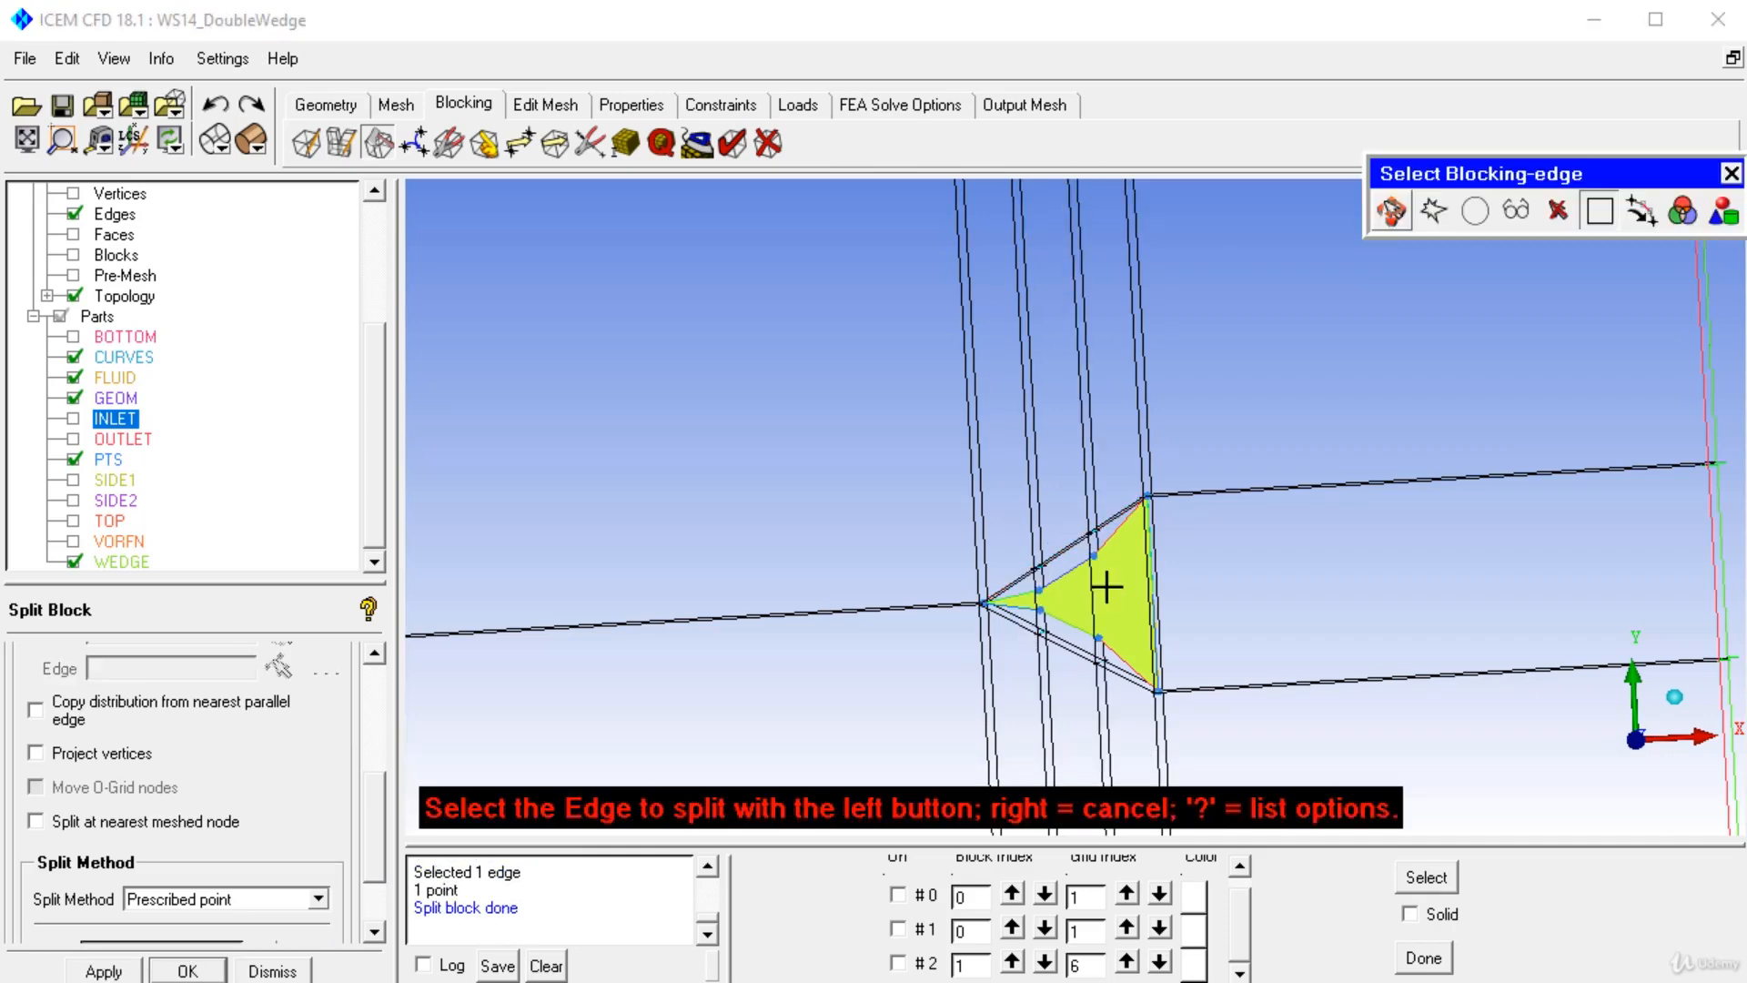
Split the blocking in the Z direction at the wedge's lower and upper leading-edge points using prescribed points.
right_click(1122, 701)
scroll(1123, 706, "down", 1)
left_click_drag(1123, 706, 992, 555)
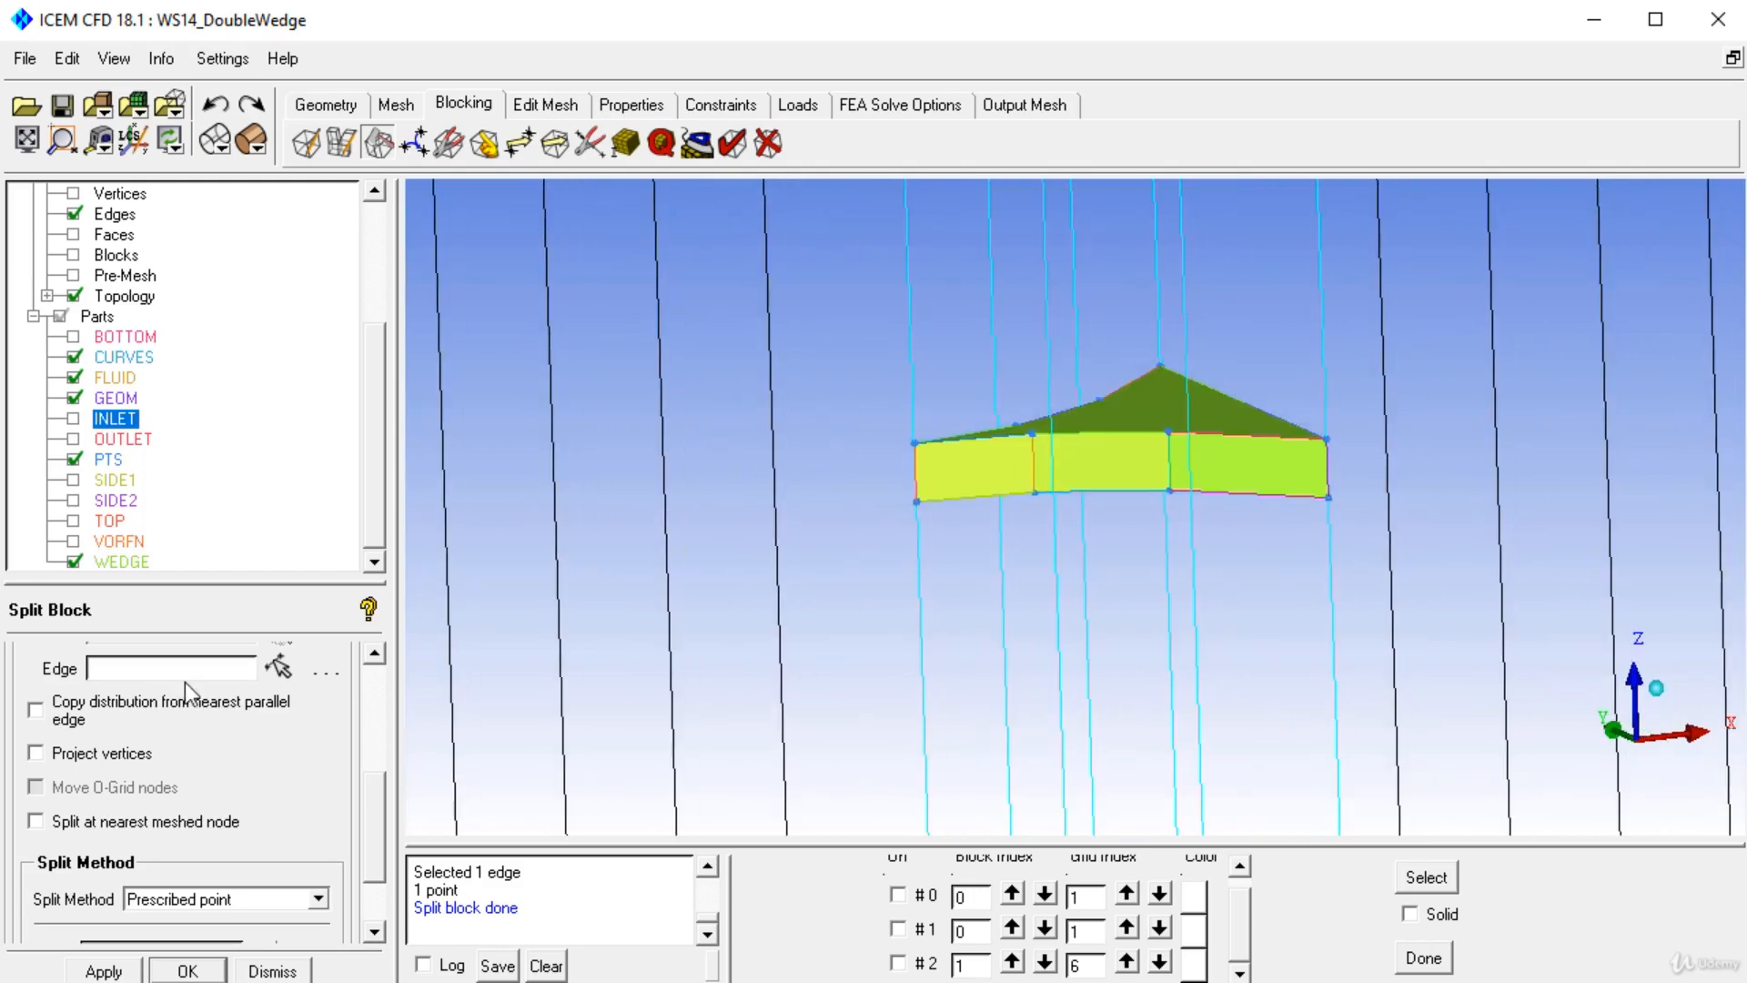
left_click(278, 667)
left_click(911, 447)
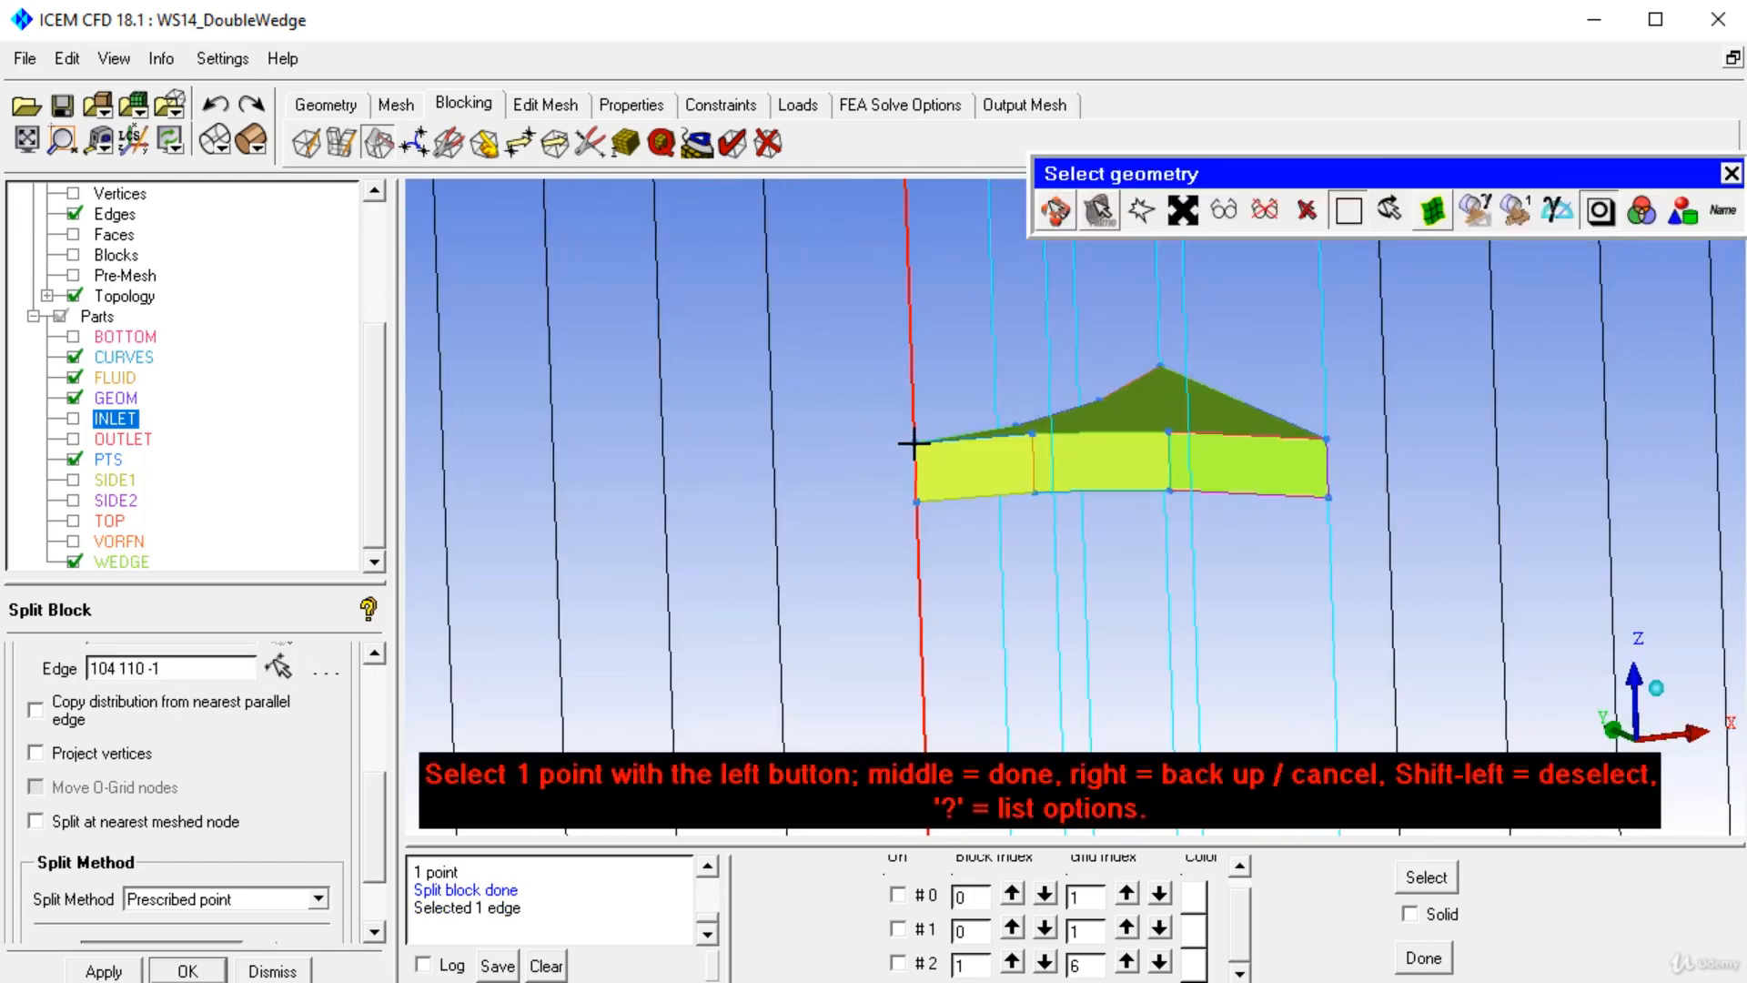
left_click(909, 473)
left_click(925, 554)
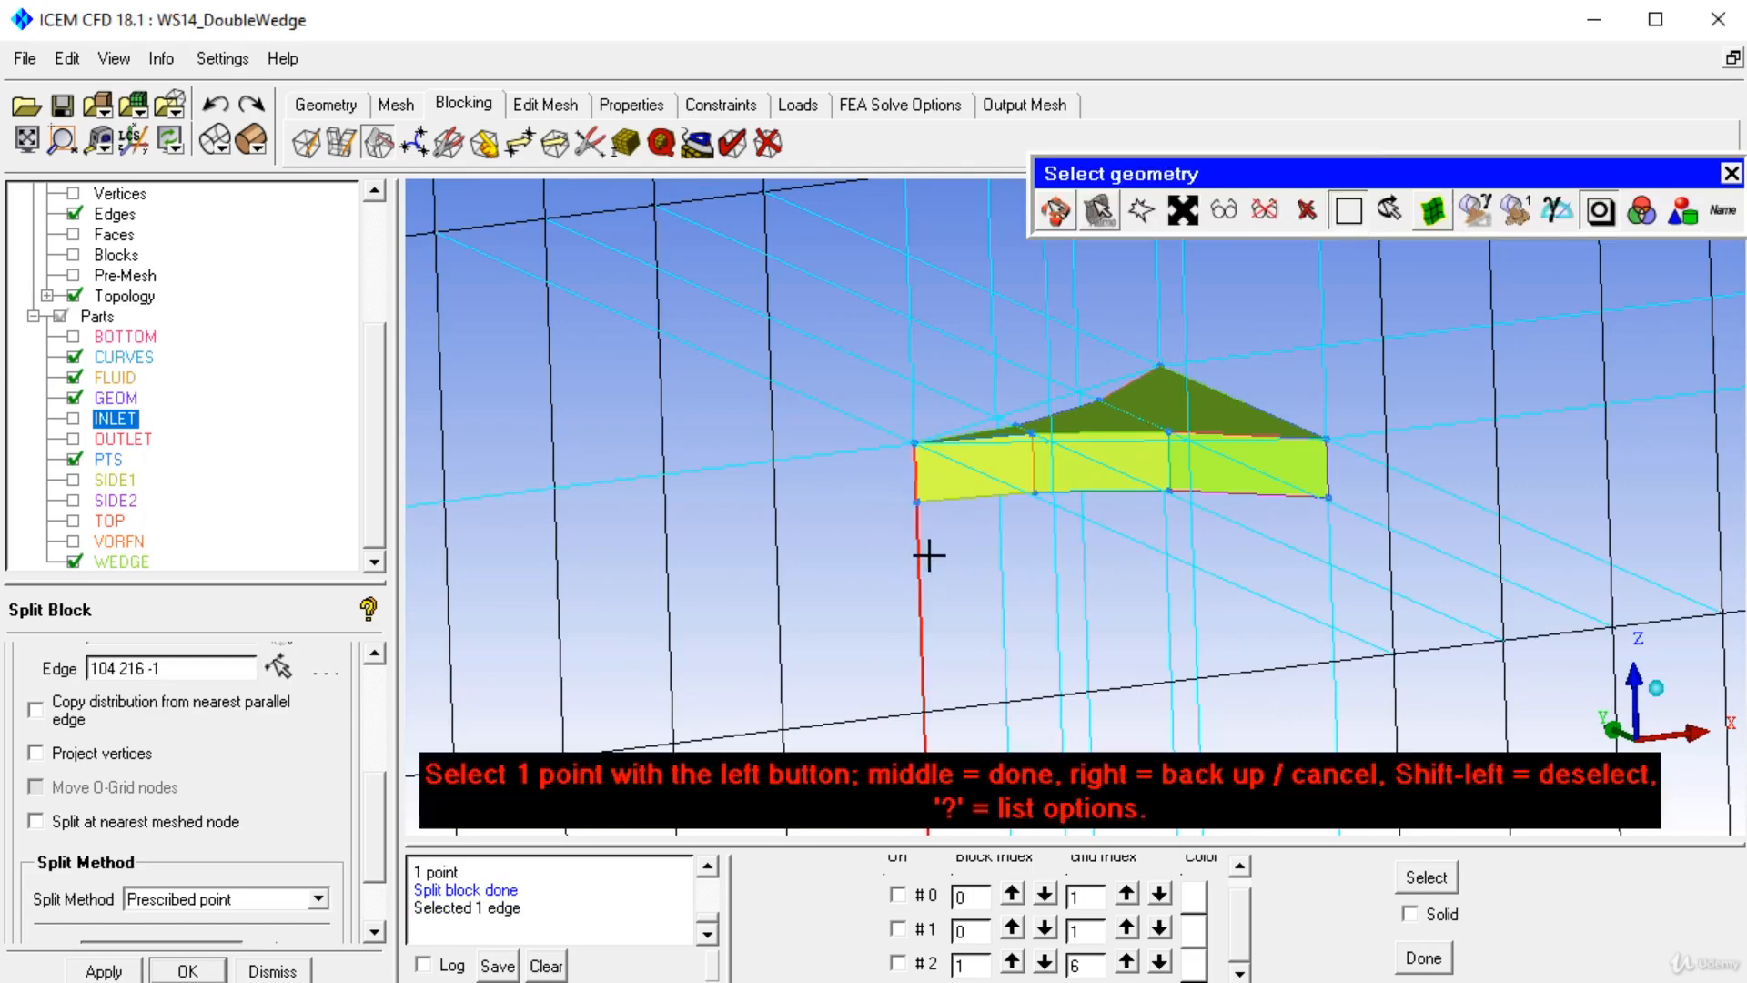
left_click(920, 505)
middle_click(970, 448)
Open Index Control and select two corner vertices to display only the blocks surrounding the wedge.
left_click_drag(974, 348, 978, 426)
right_click_drag(981, 446, 1051, 822)
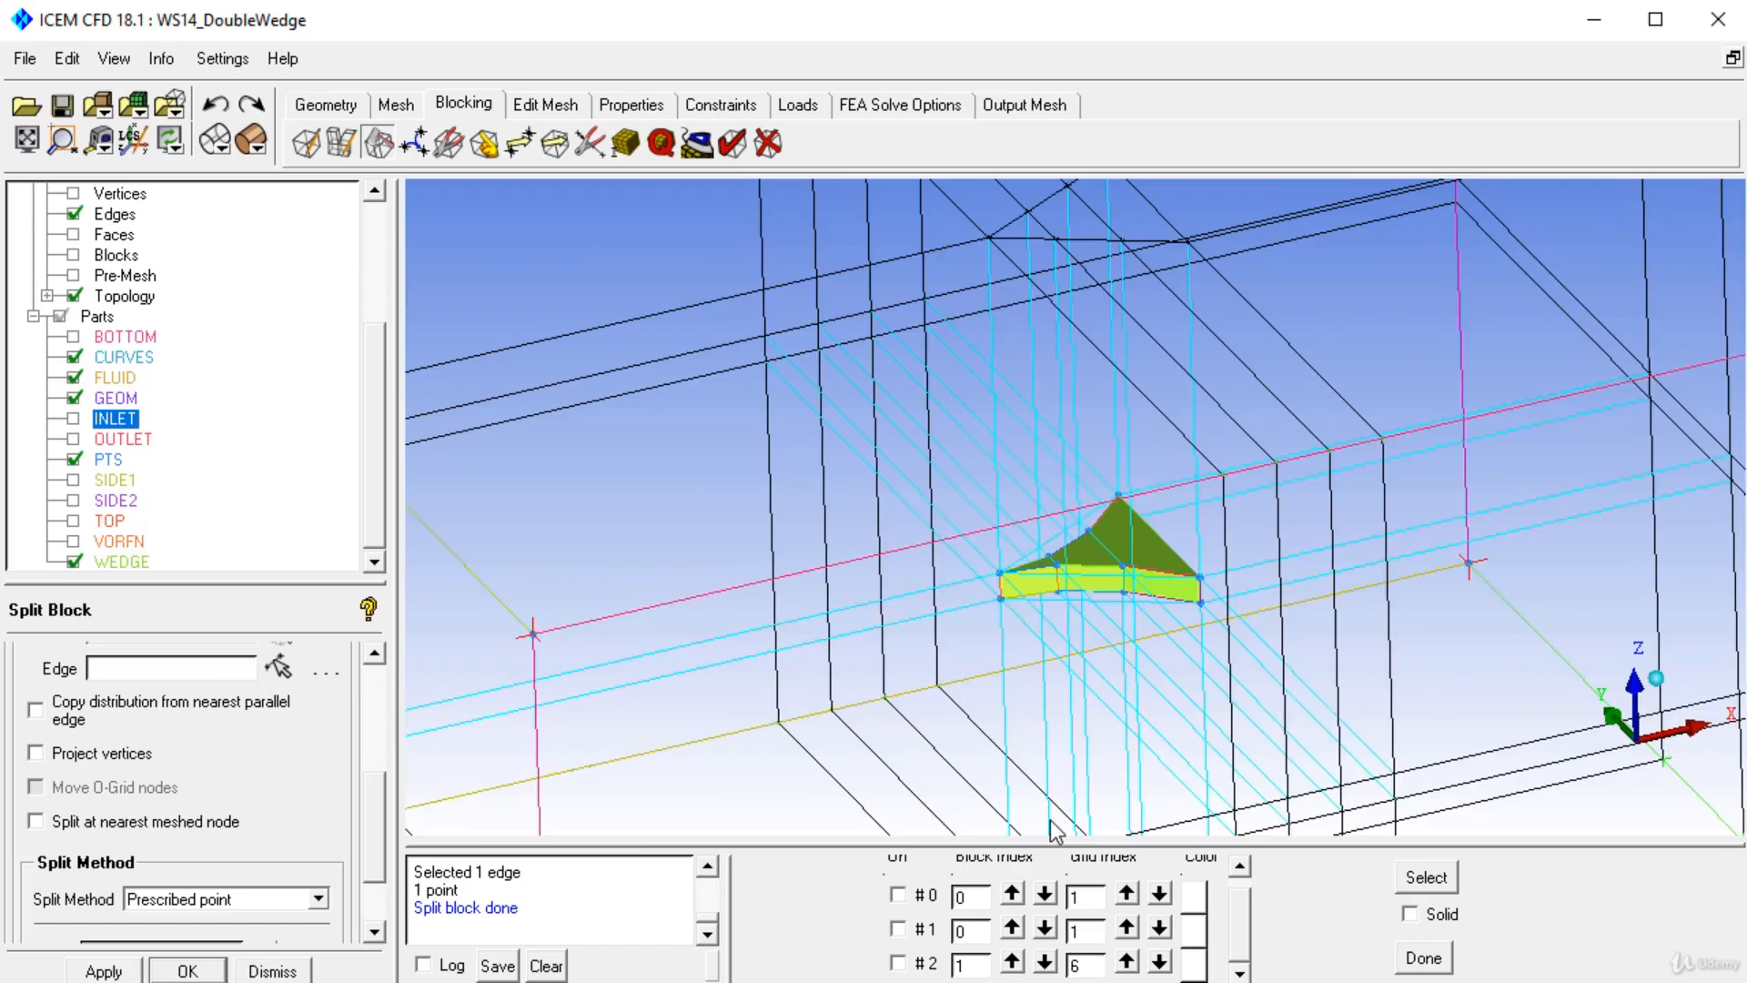
left_click_drag(974, 517, 1028, 493)
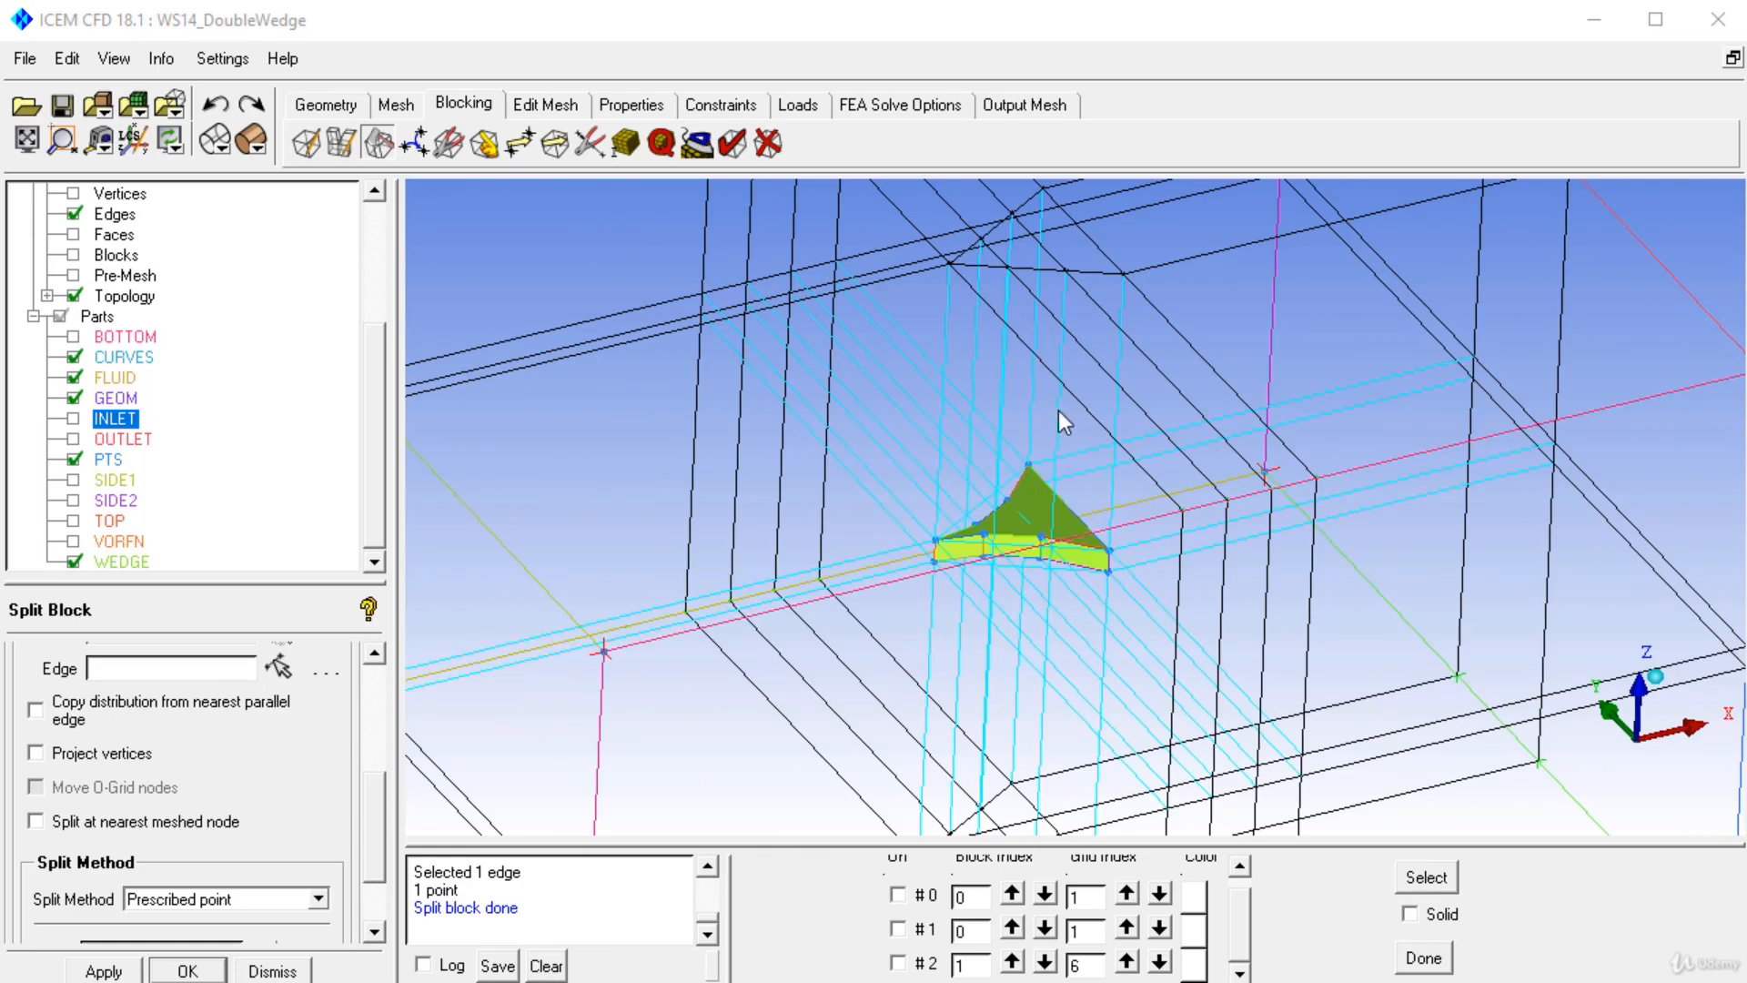
left_click_drag(1019, 393, 1066, 457)
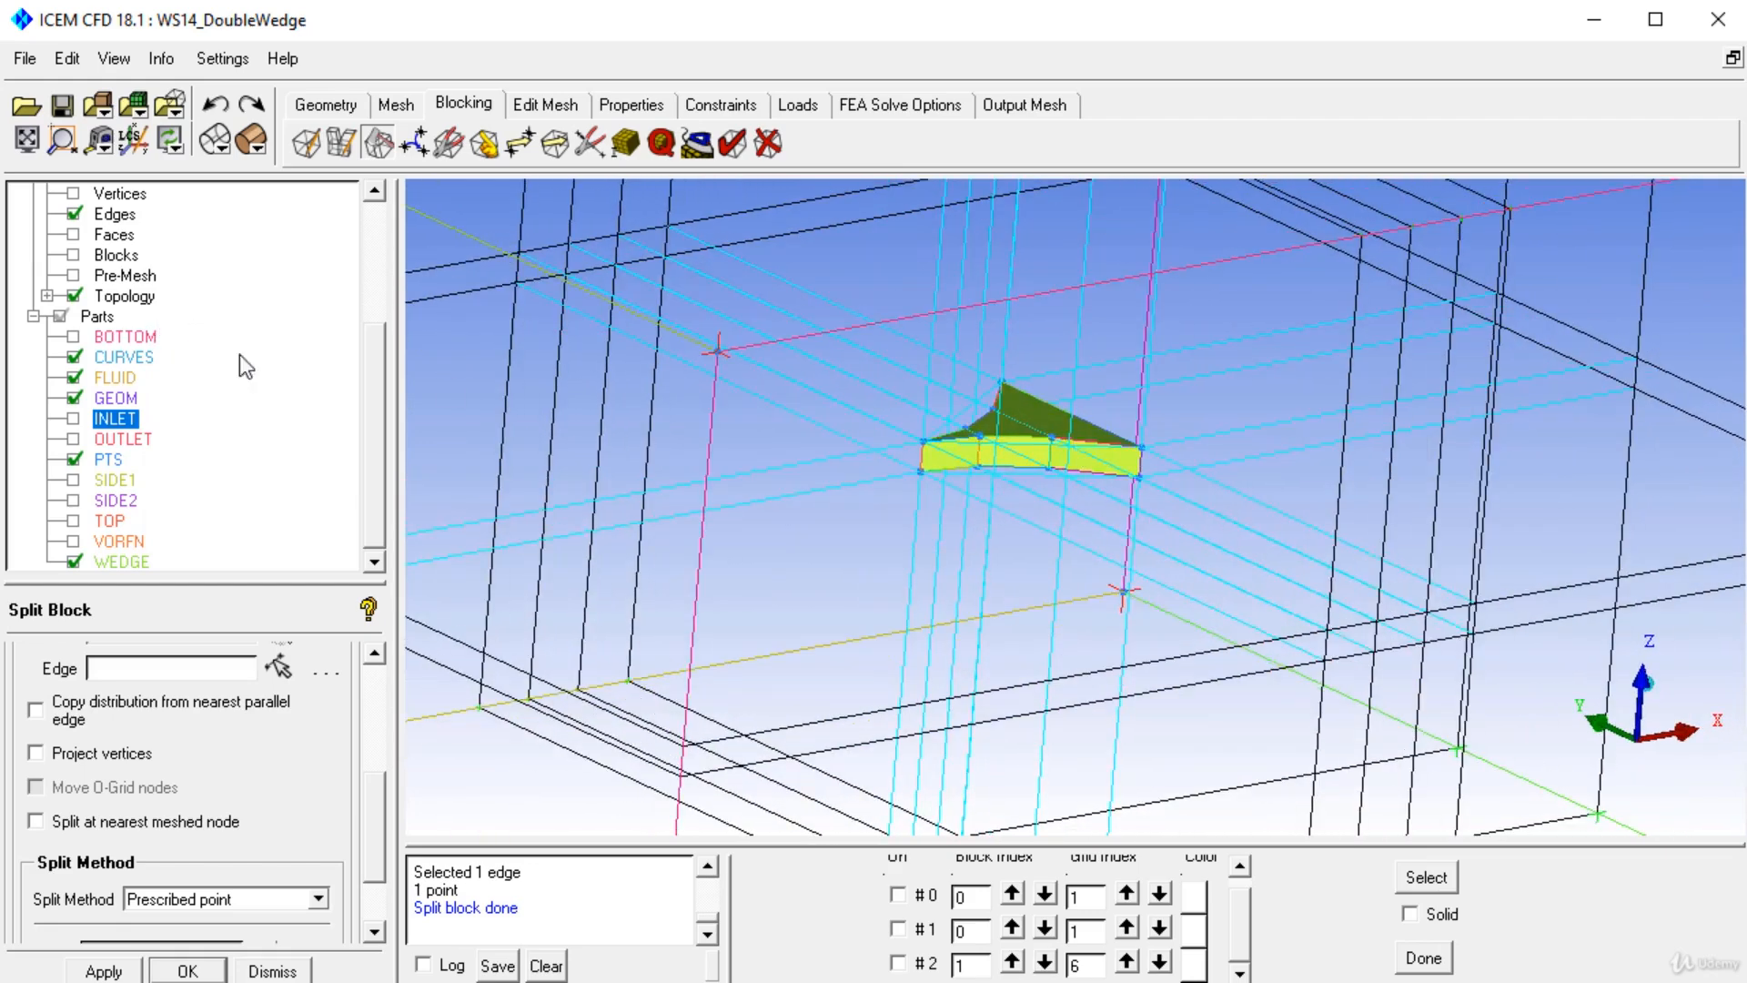
scroll(390, 437, "up", 3)
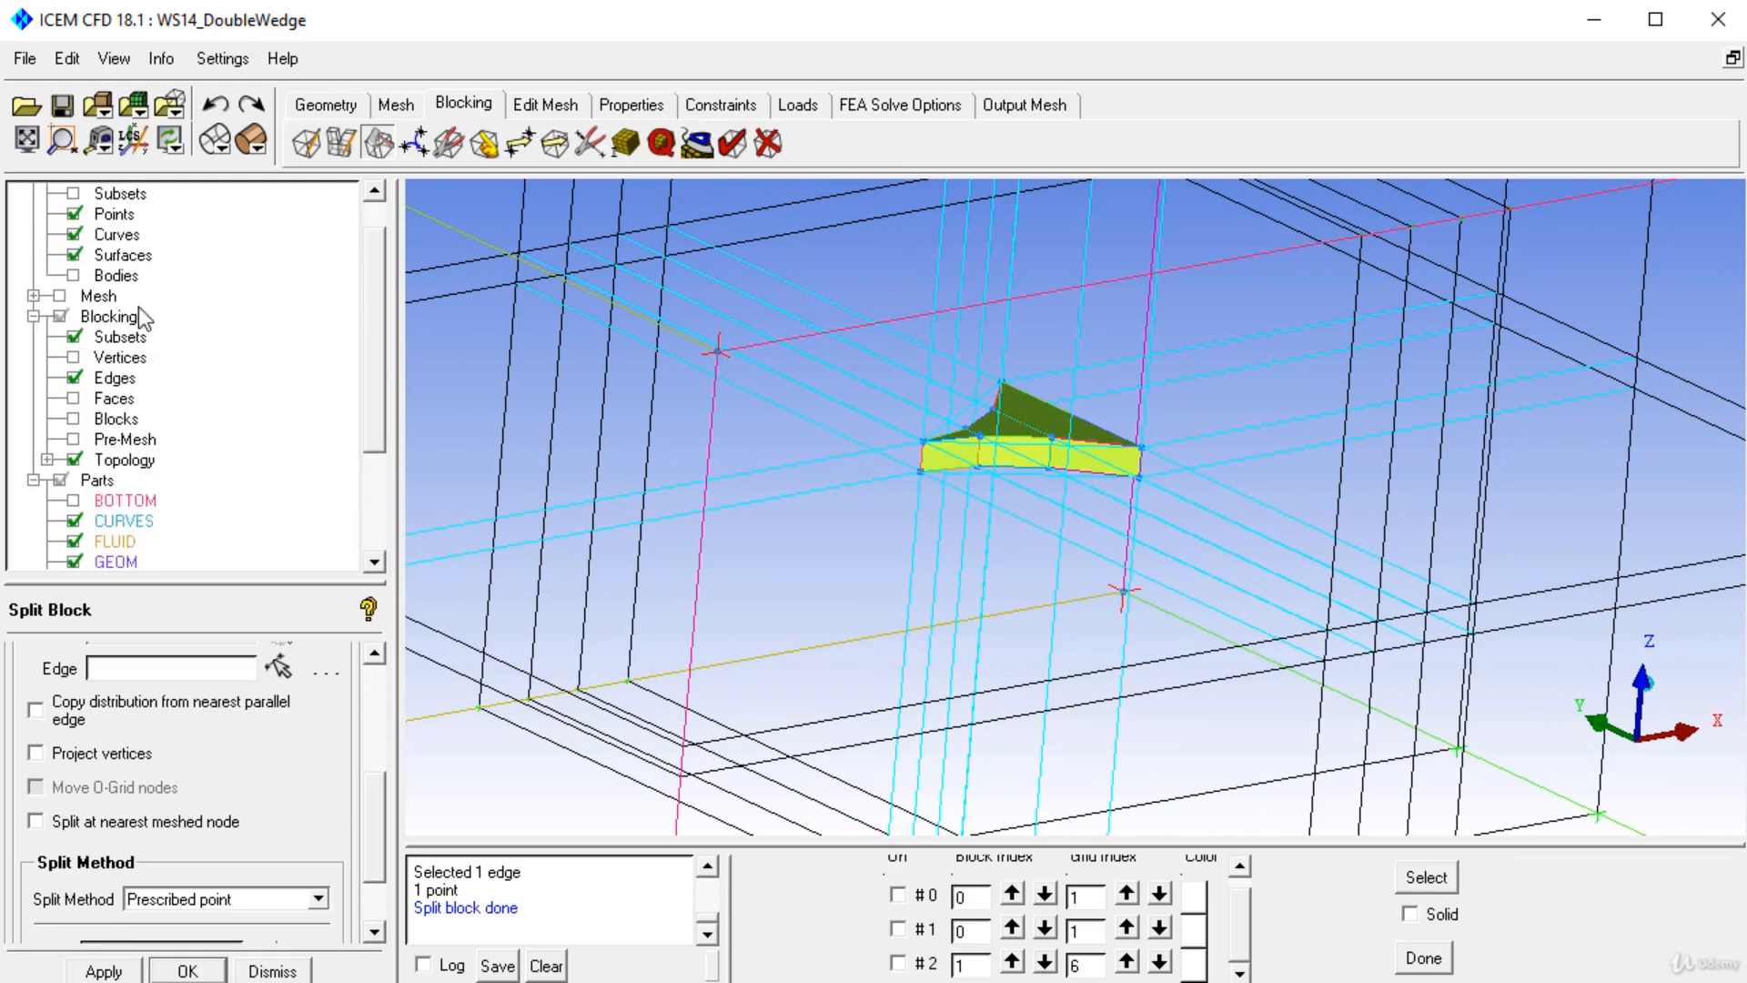
right_click(109, 321)
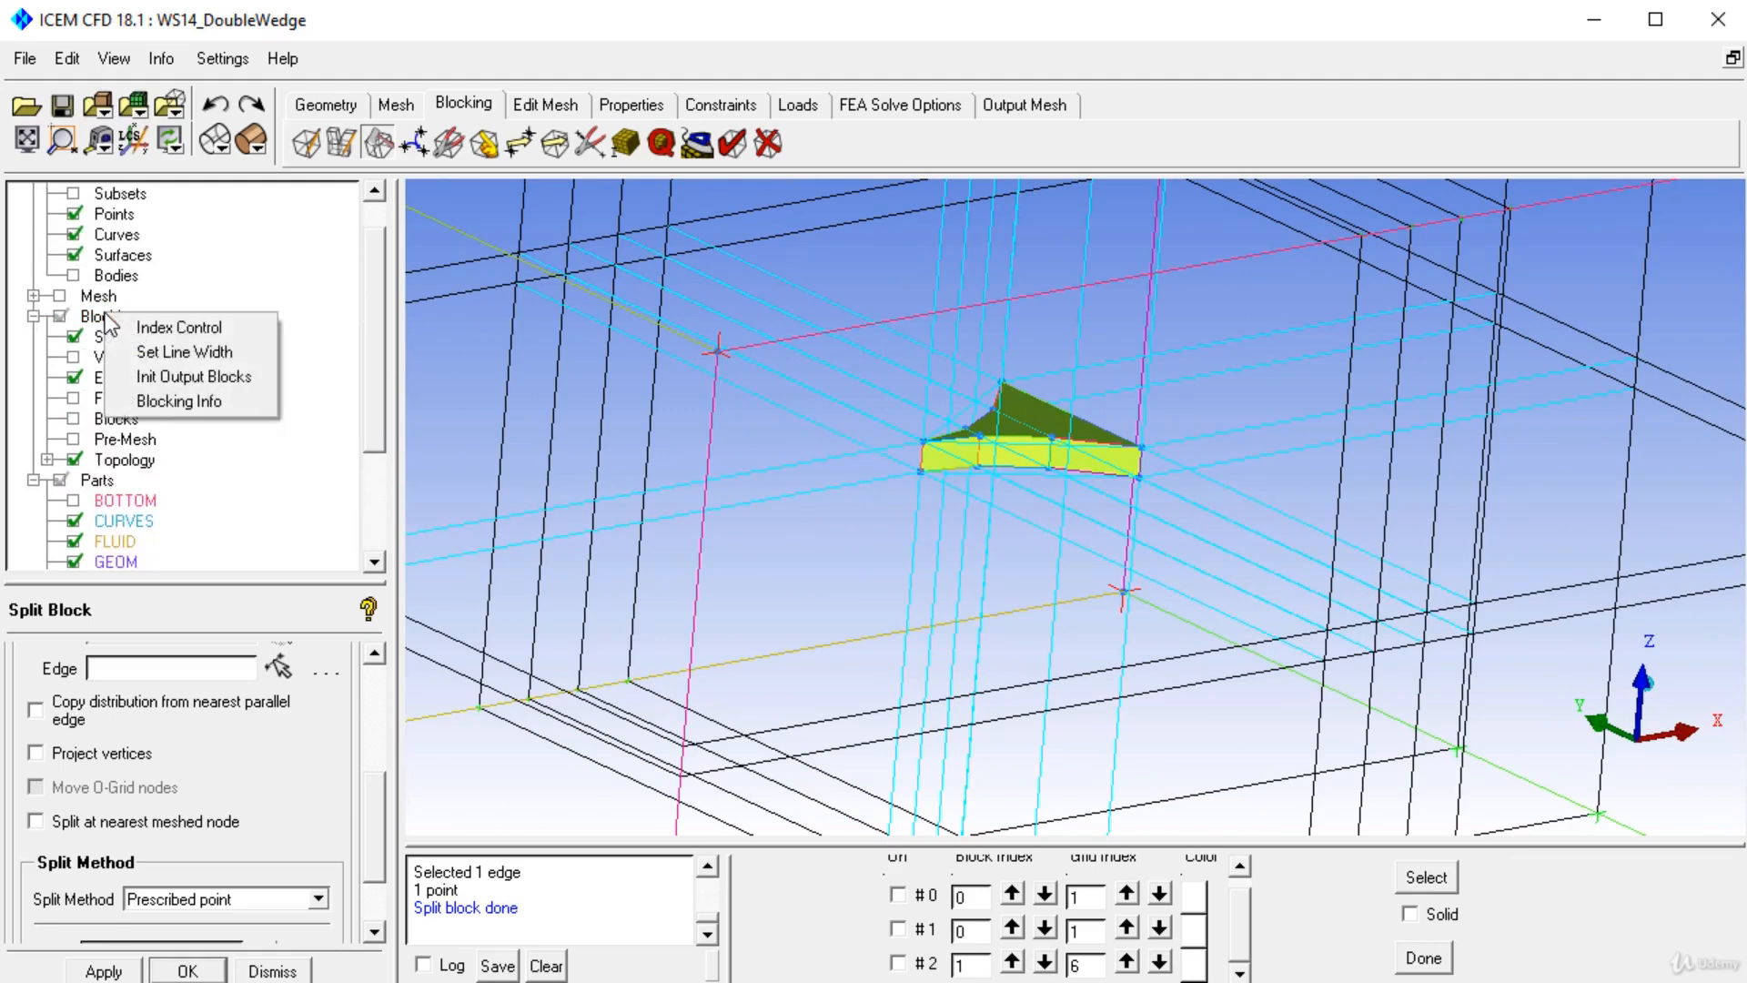
left_click(180, 329)
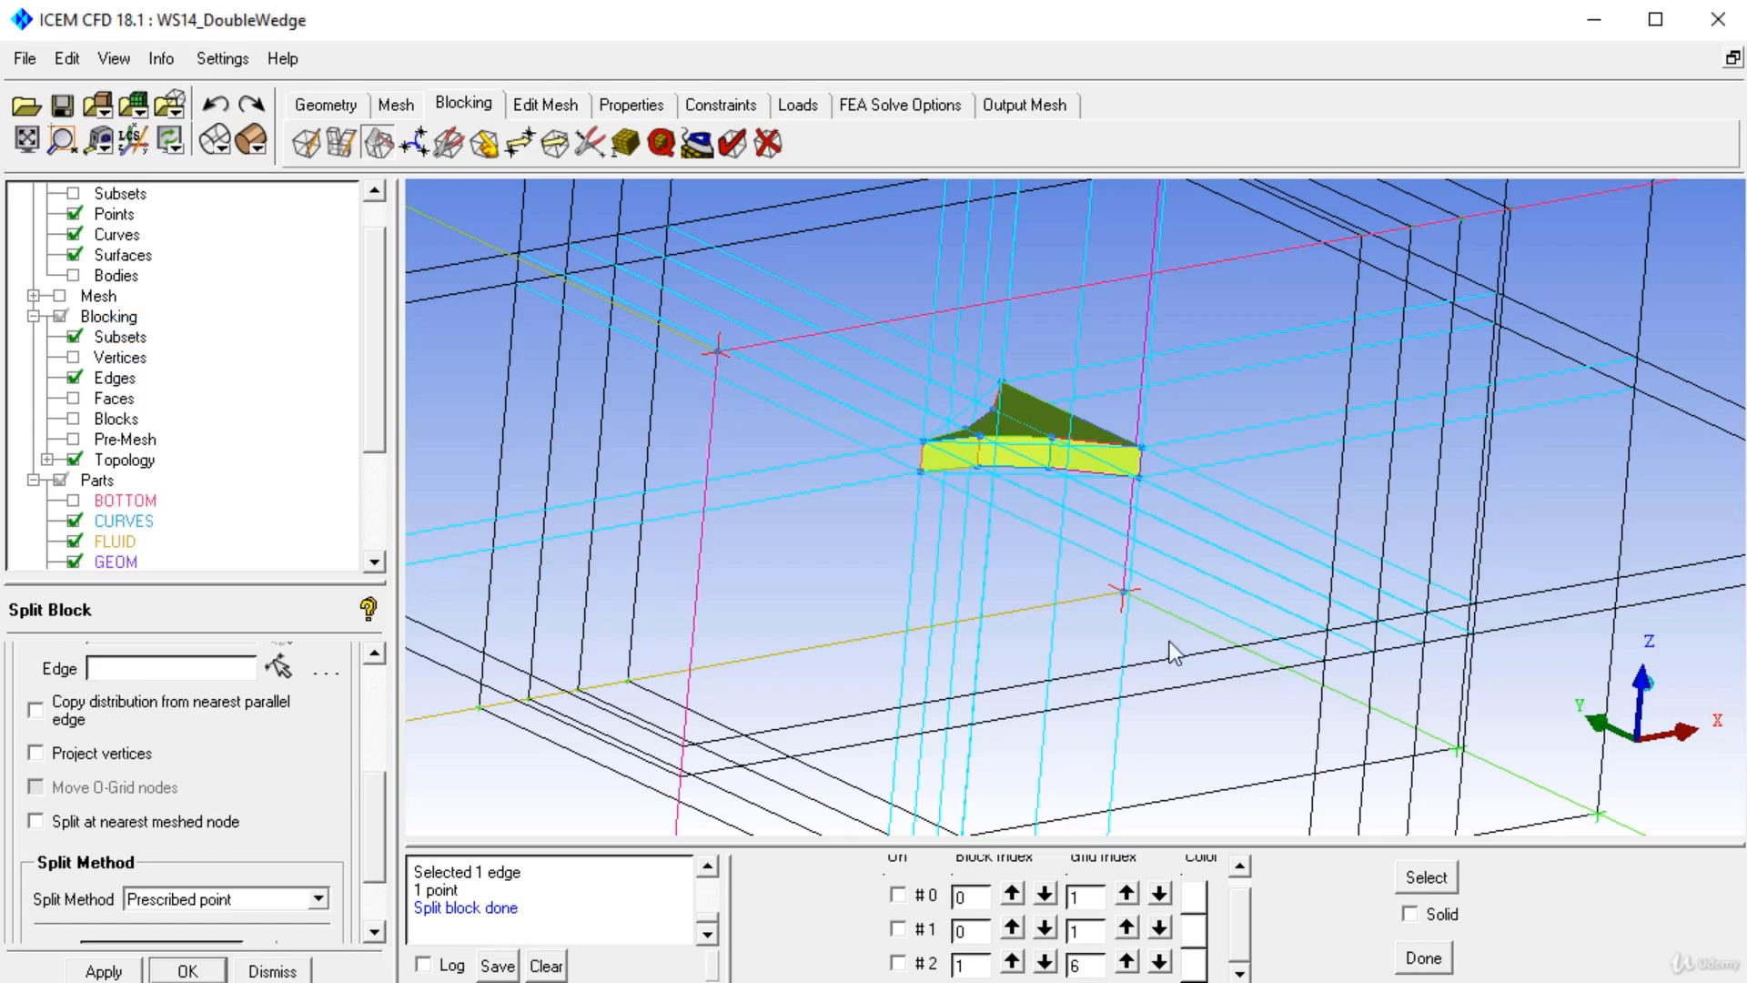
left_click_drag(1227, 775, 395, 400)
mouse_move(904, 450)
left_mouse_down()
mouse_move(823, 509)
mouse_move(935, 539)
mouse_move(914, 473)
left_mouse_up()
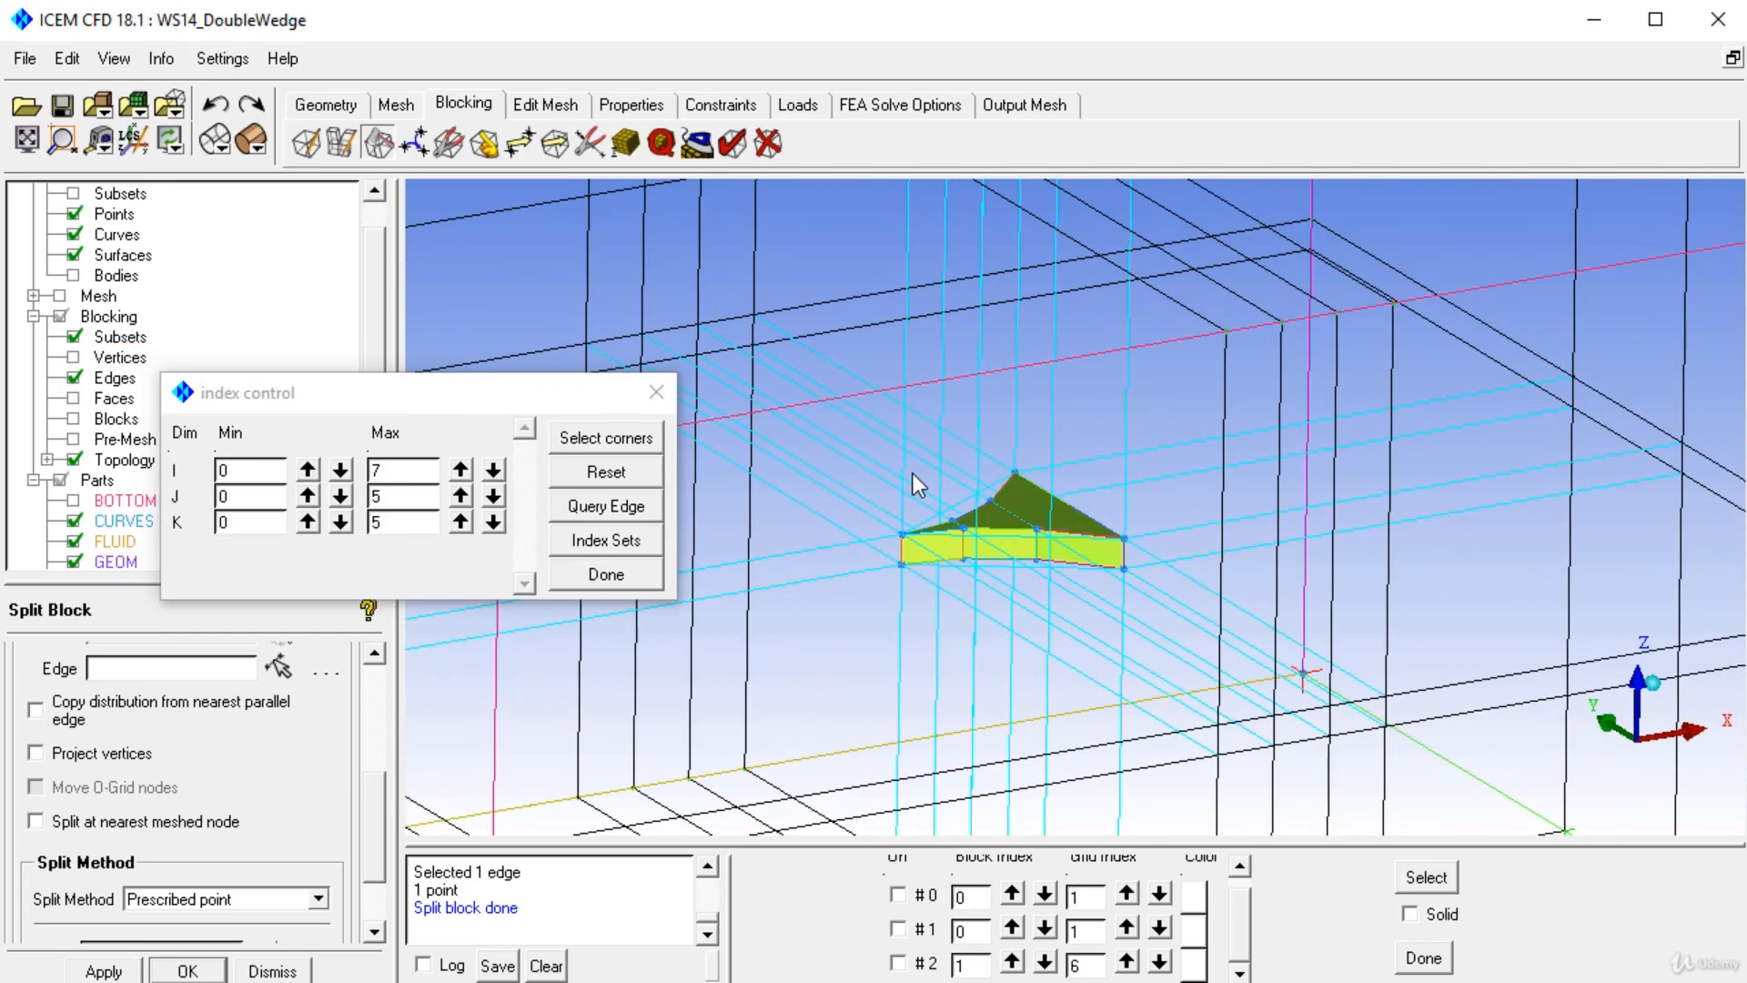
left_click(635, 441)
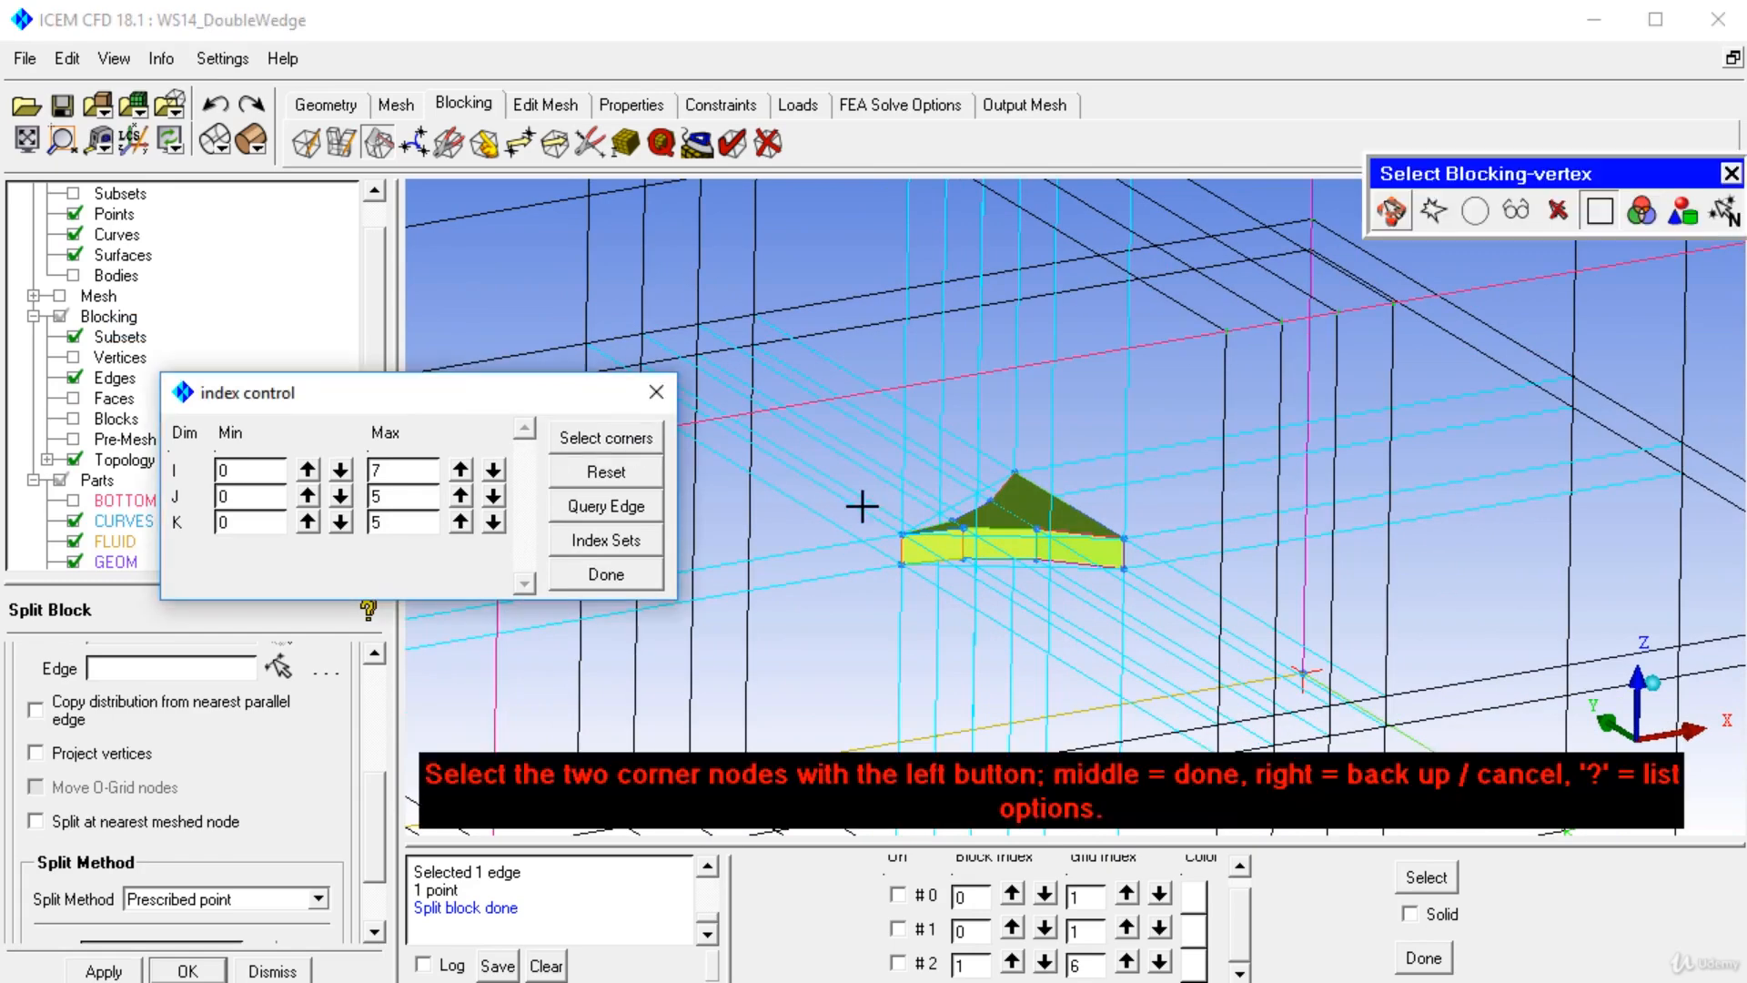
left_click(1123, 570)
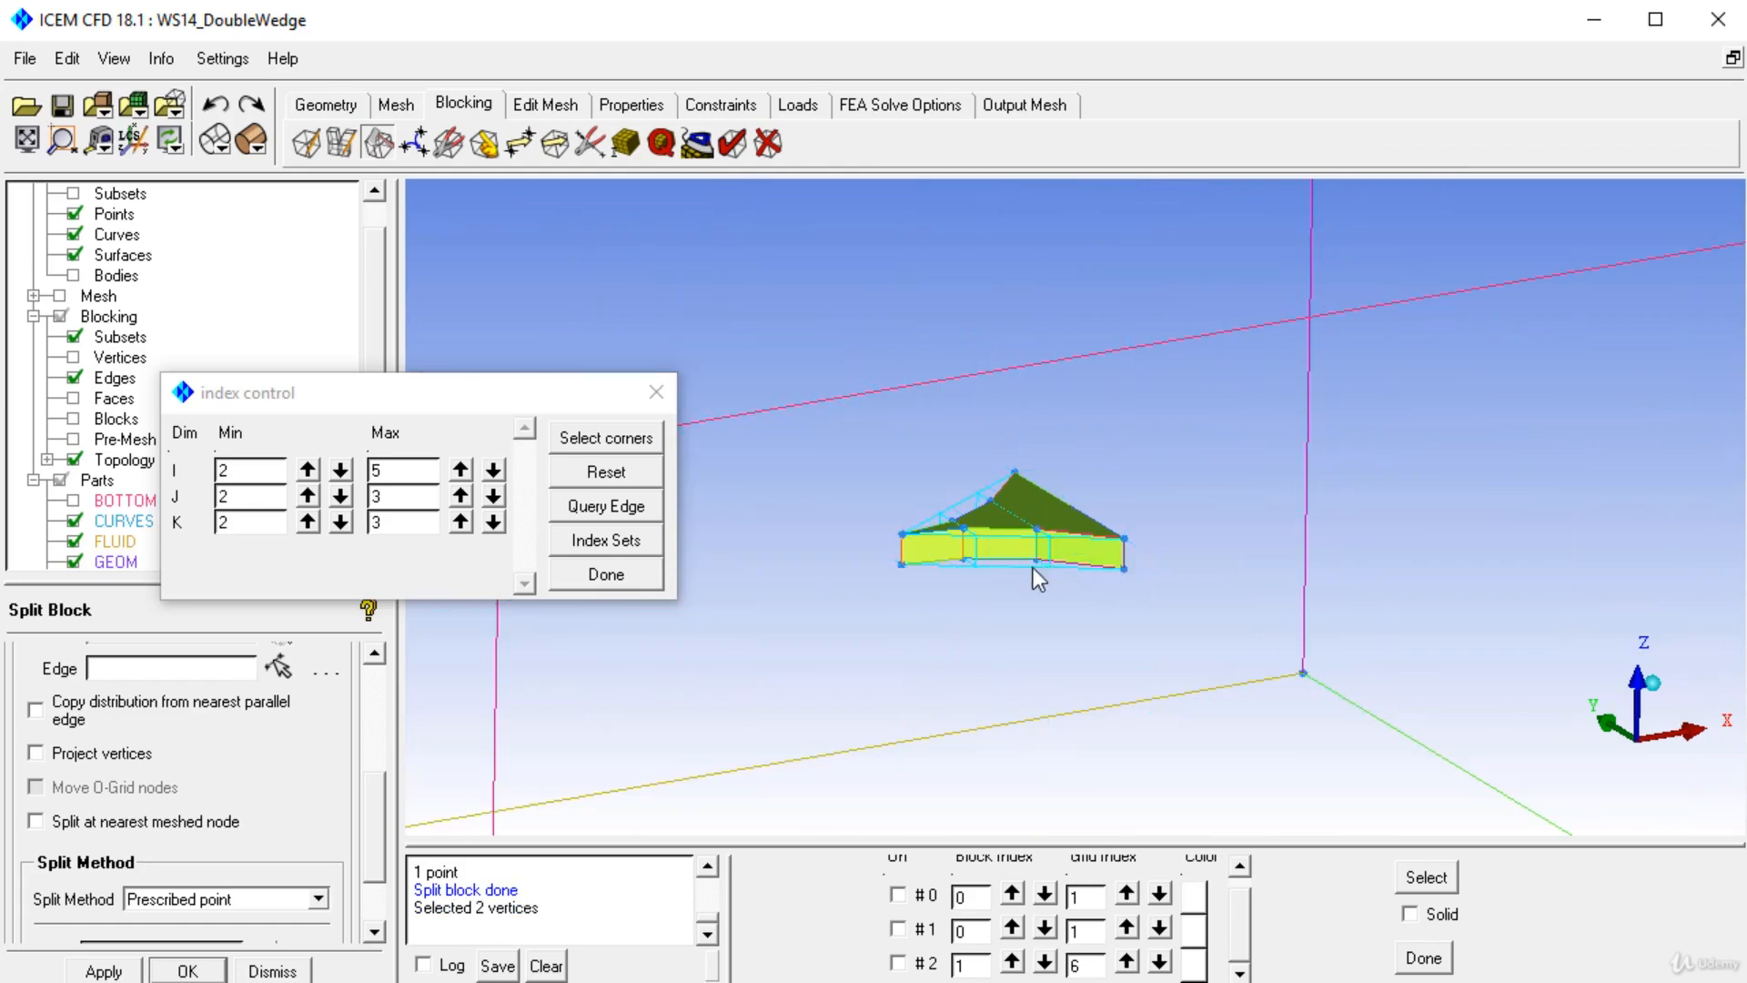
Hide the geometry surfaces and close the Index Control window to see the wedge blocking.
left_click_drag(1033, 568, 974, 706)
scroll(973, 707, "up", 3)
left_click_drag(881, 588, 1067, 417)
left_click_drag(1070, 603, 1074, 665)
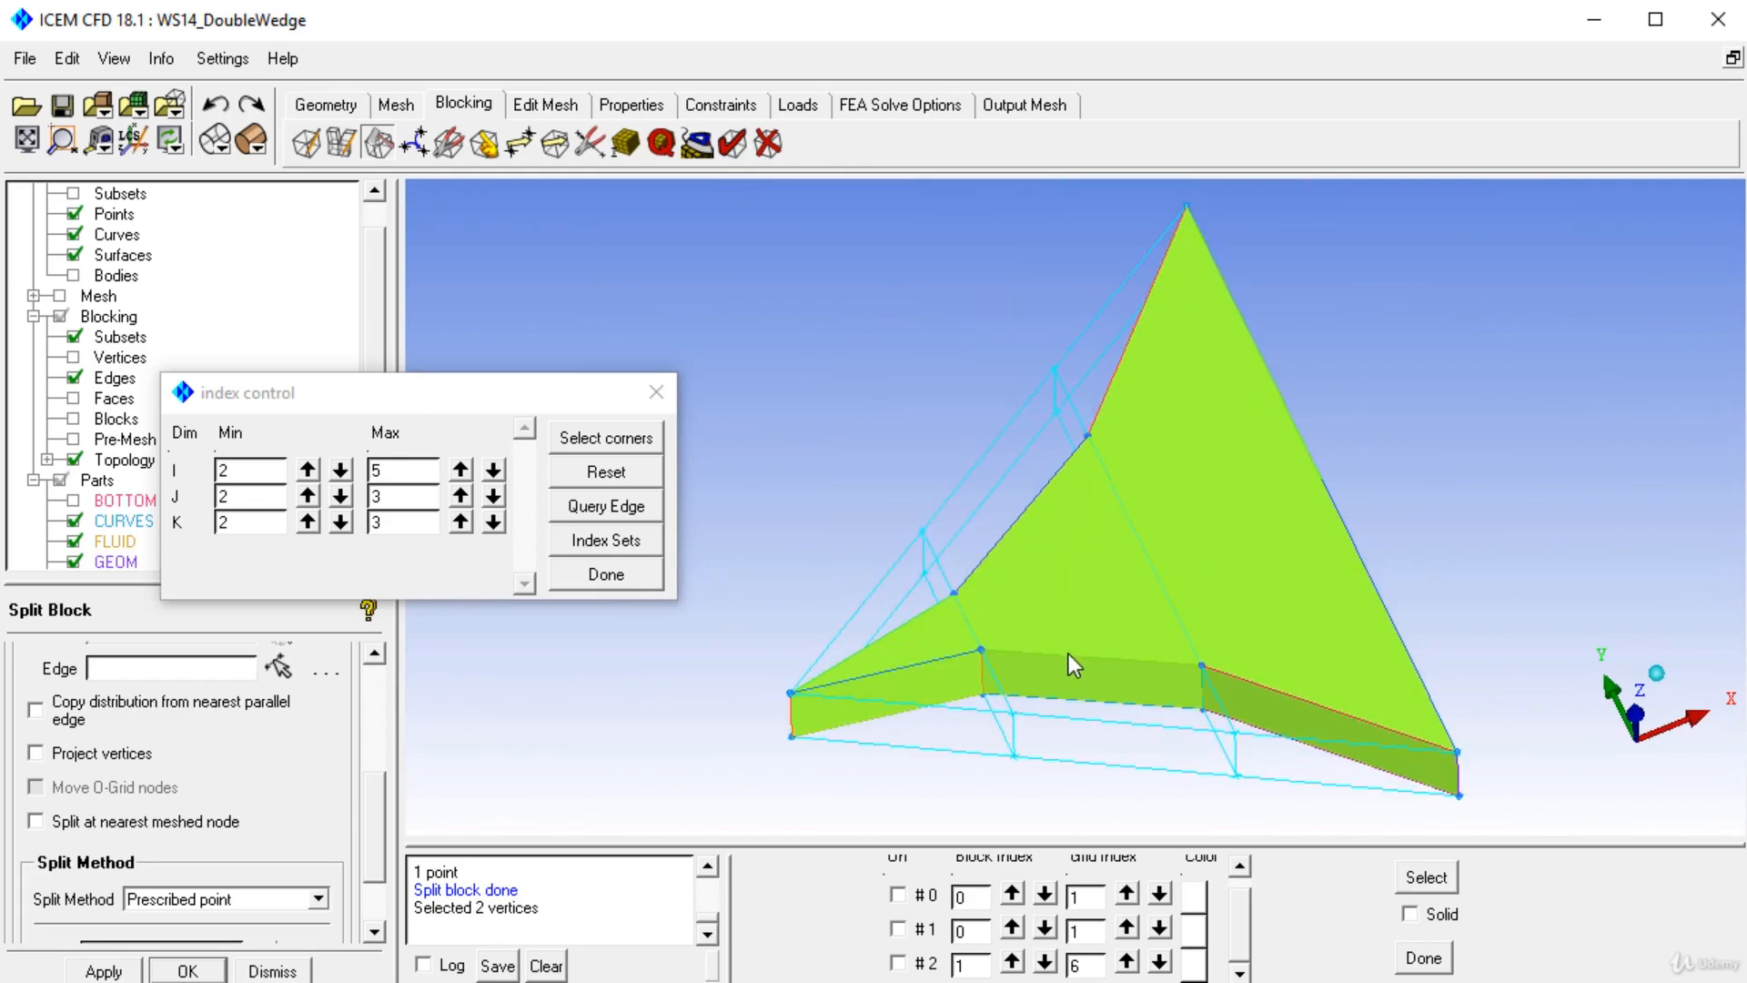
left_click(73, 255)
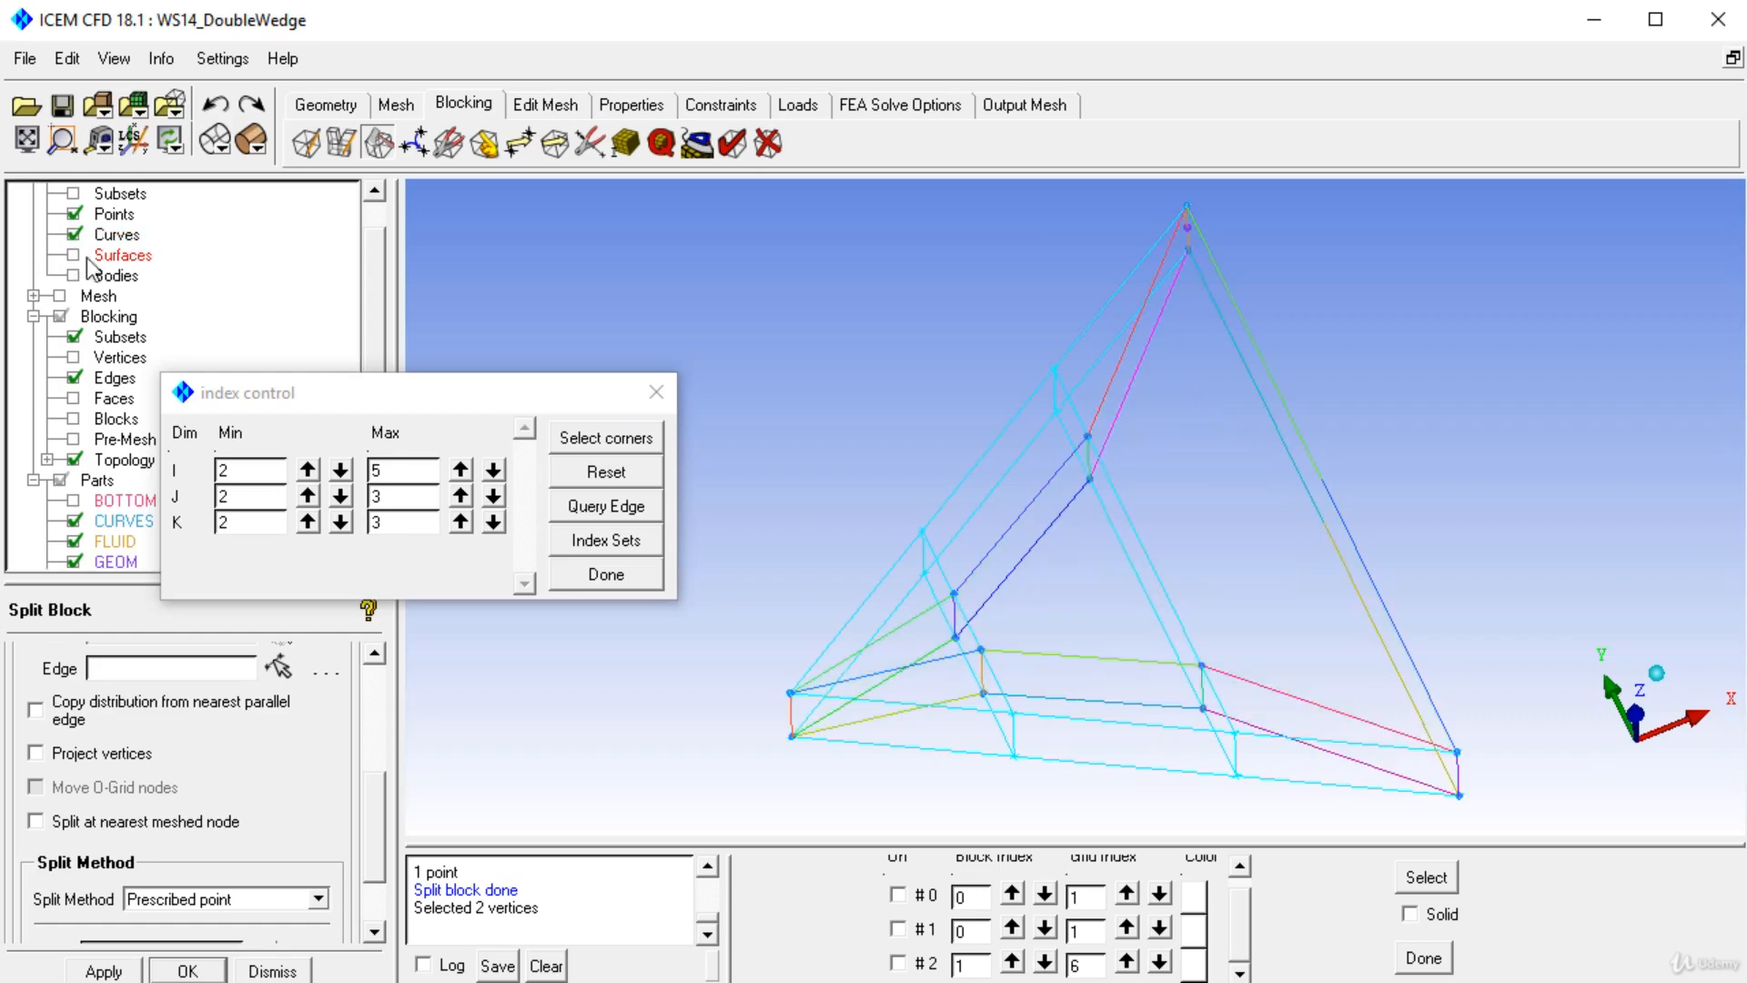
left_click(654, 394)
left_click_drag(861, 522, 888, 481)
Try associating the wedge's apex vertex to its geometry point with Vertex → Point.
left_click(485, 142)
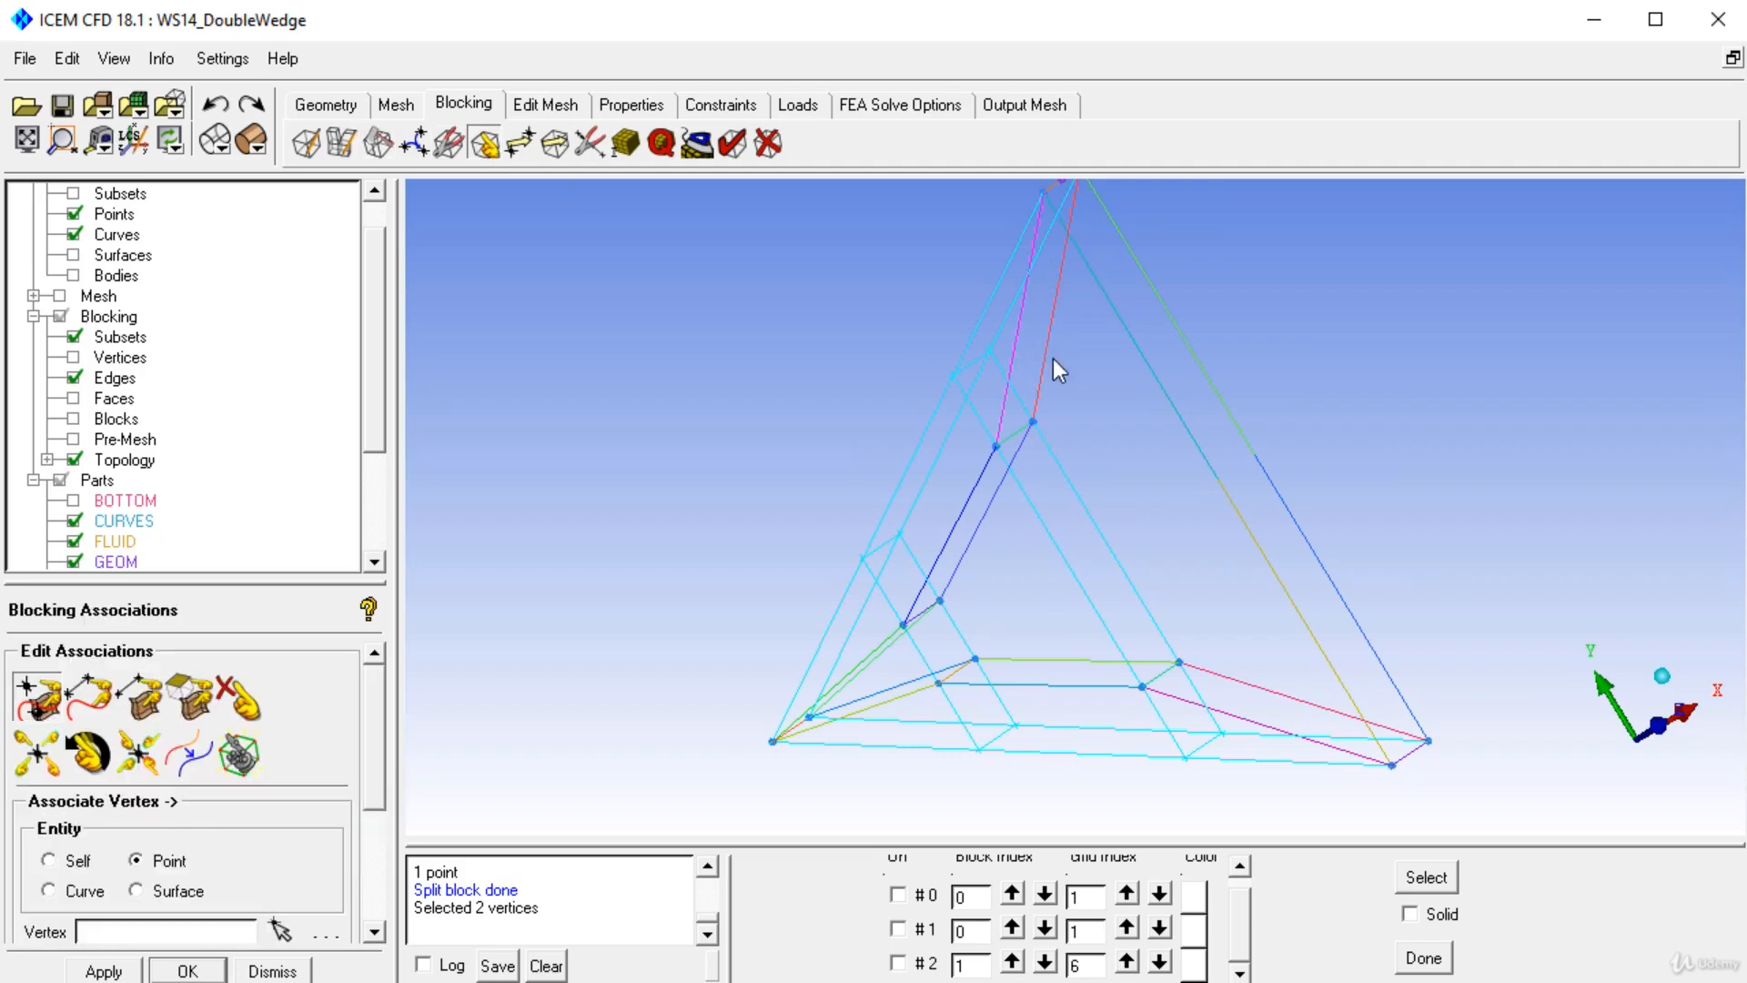
middle_click_drag(1053, 359, 1008, 457)
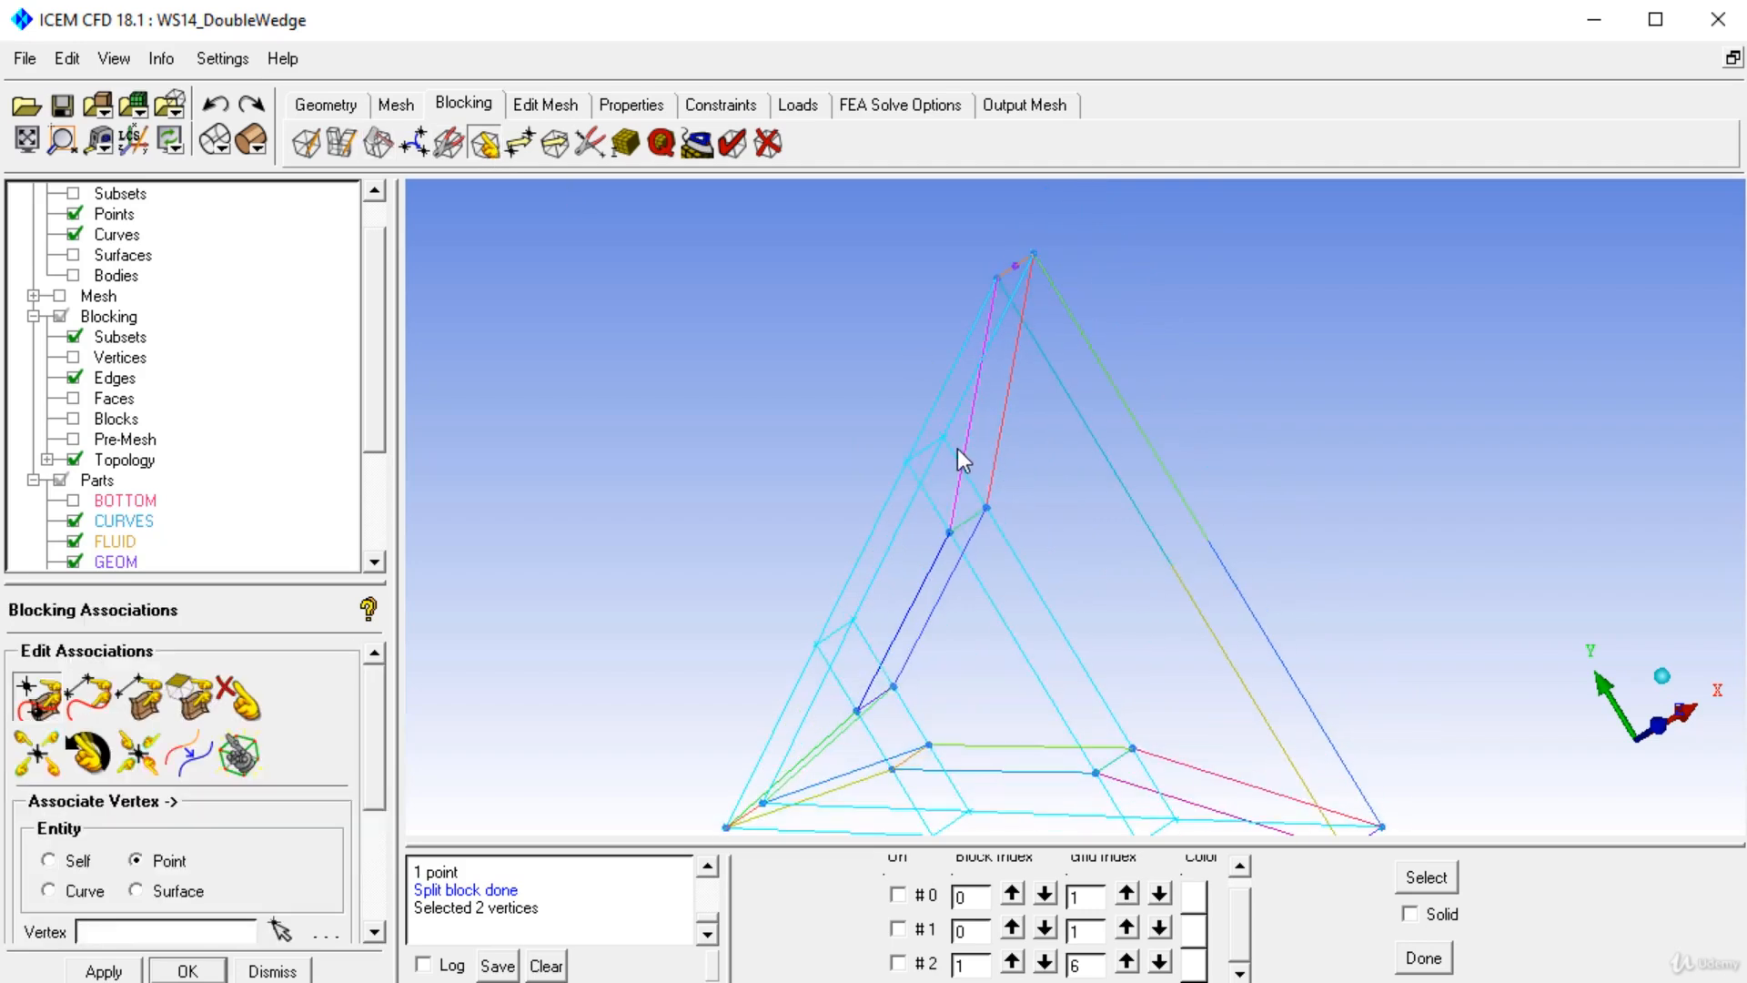
left_click(37, 699)
left_click(997, 276)
left_click(1016, 266)
right_click(1041, 258)
left_click_drag(1001, 340, 817, 302)
left_click(215, 104)
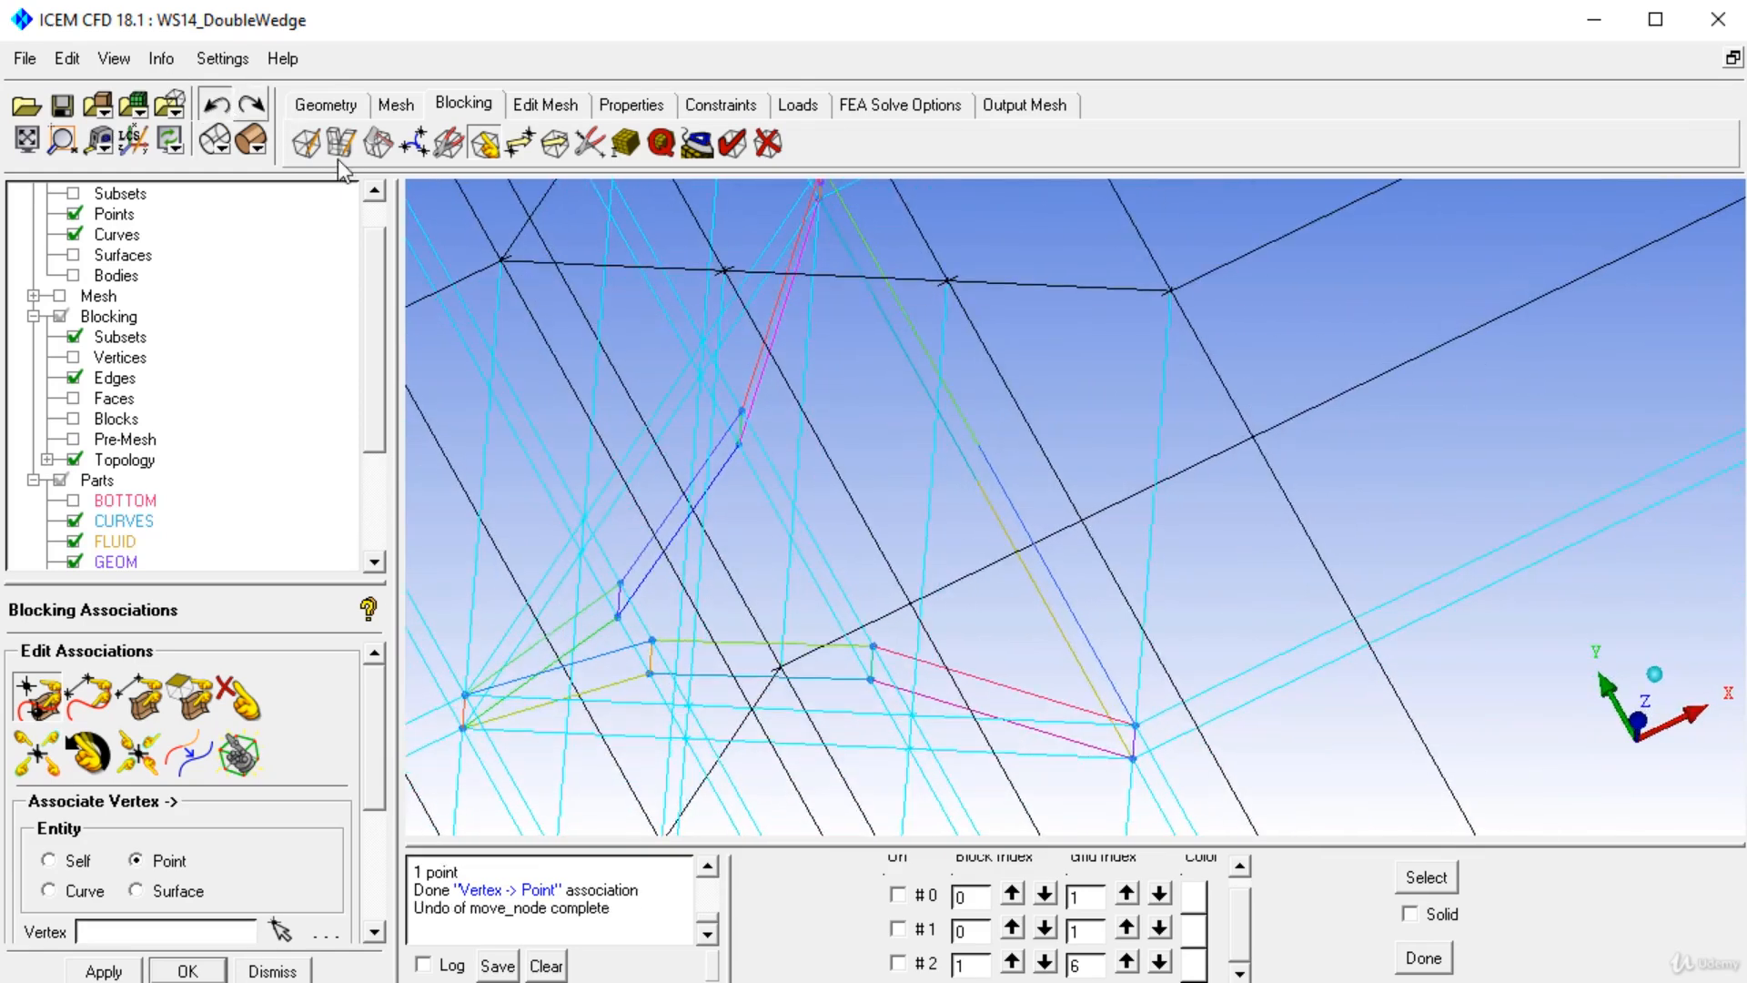
Reselect corners in Index Control to display only the blocks around the wedge again.
left_click_drag(913, 329, 982, 451)
left_click(561, 438)
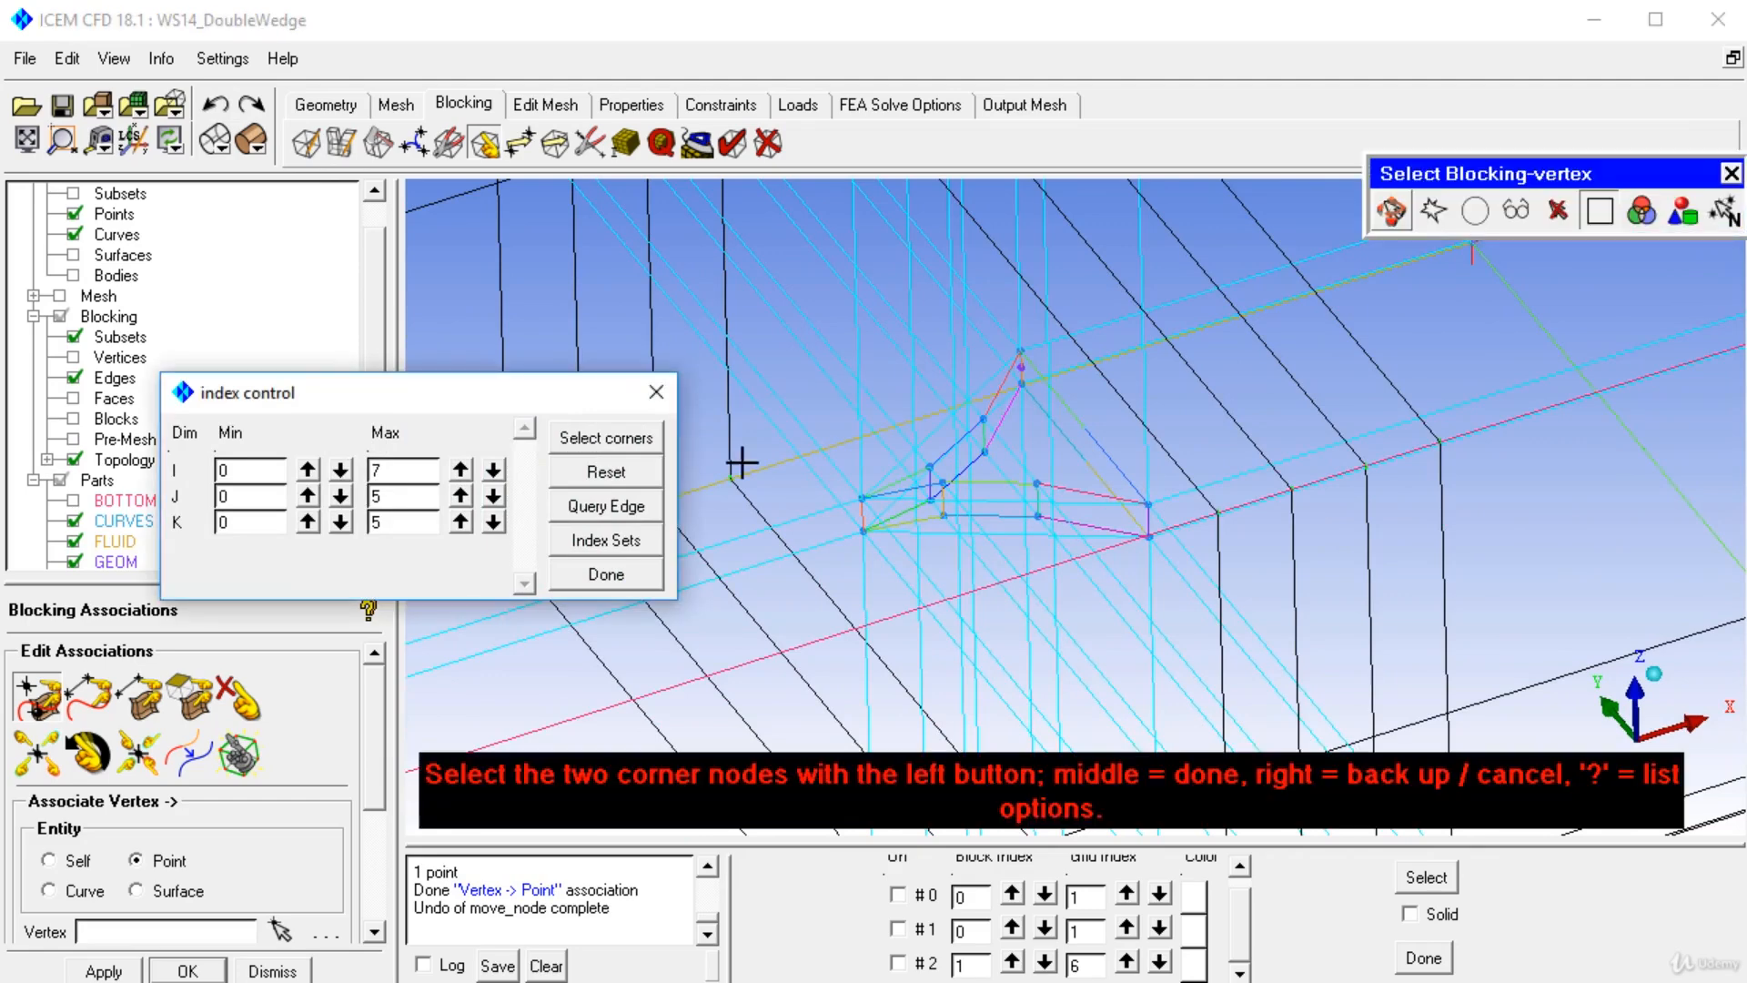
left_click(863, 498)
left_click(1153, 546)
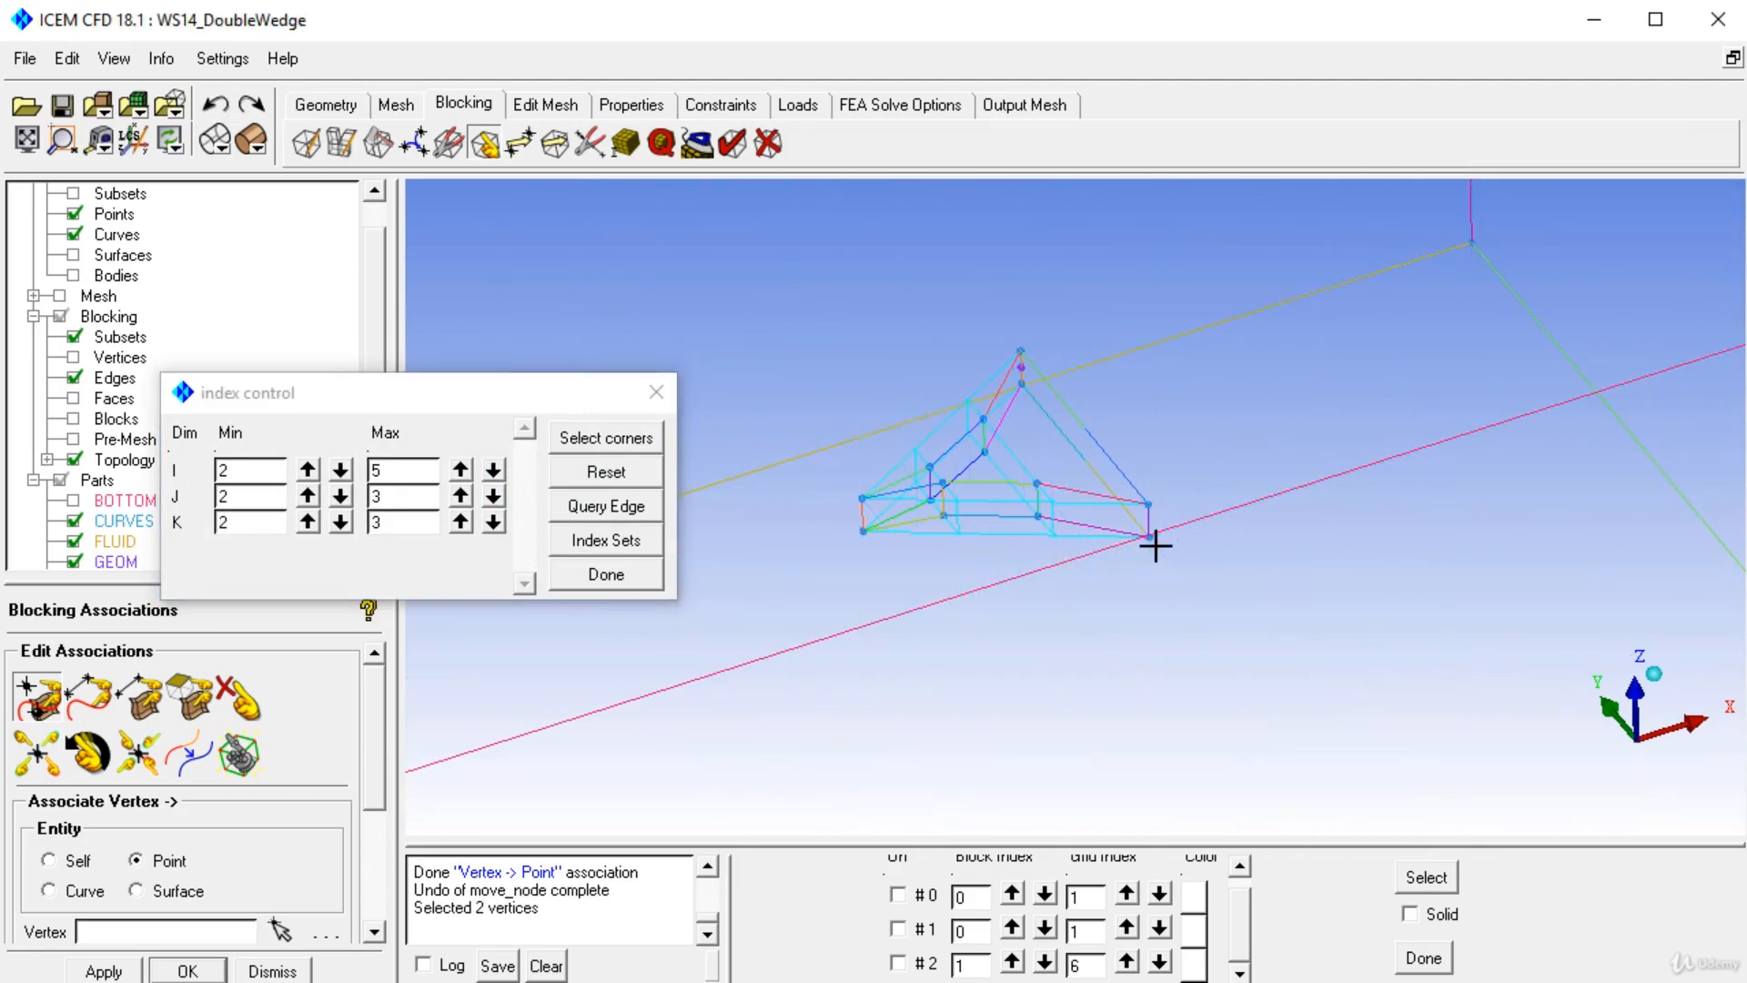
right_click_drag(1044, 625, 1012, 400)
middle_click_drag(1006, 509, 1079, 599)
left_click_drag(407, 395, 1351, 876)
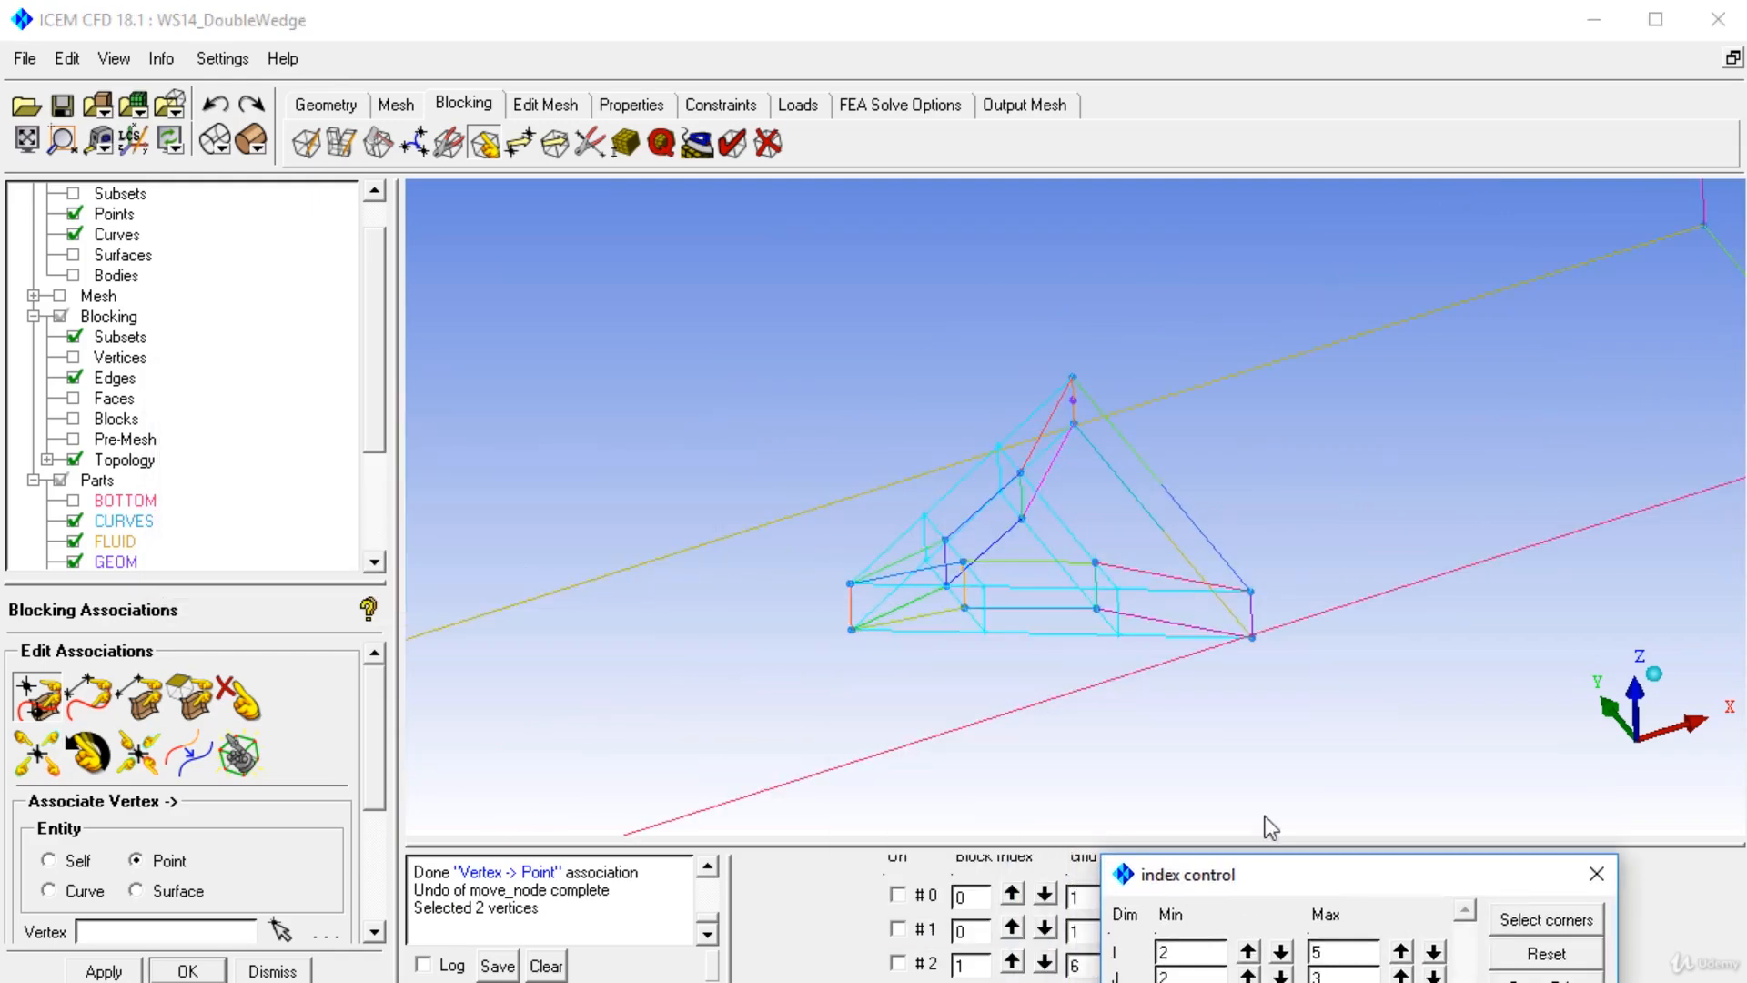
Associate the wedge's apex and side vertices to their matching geometry points with Vertex → Point.
left_click(40, 708)
scroll(1083, 387, "up", 4)
left_click(1070, 347)
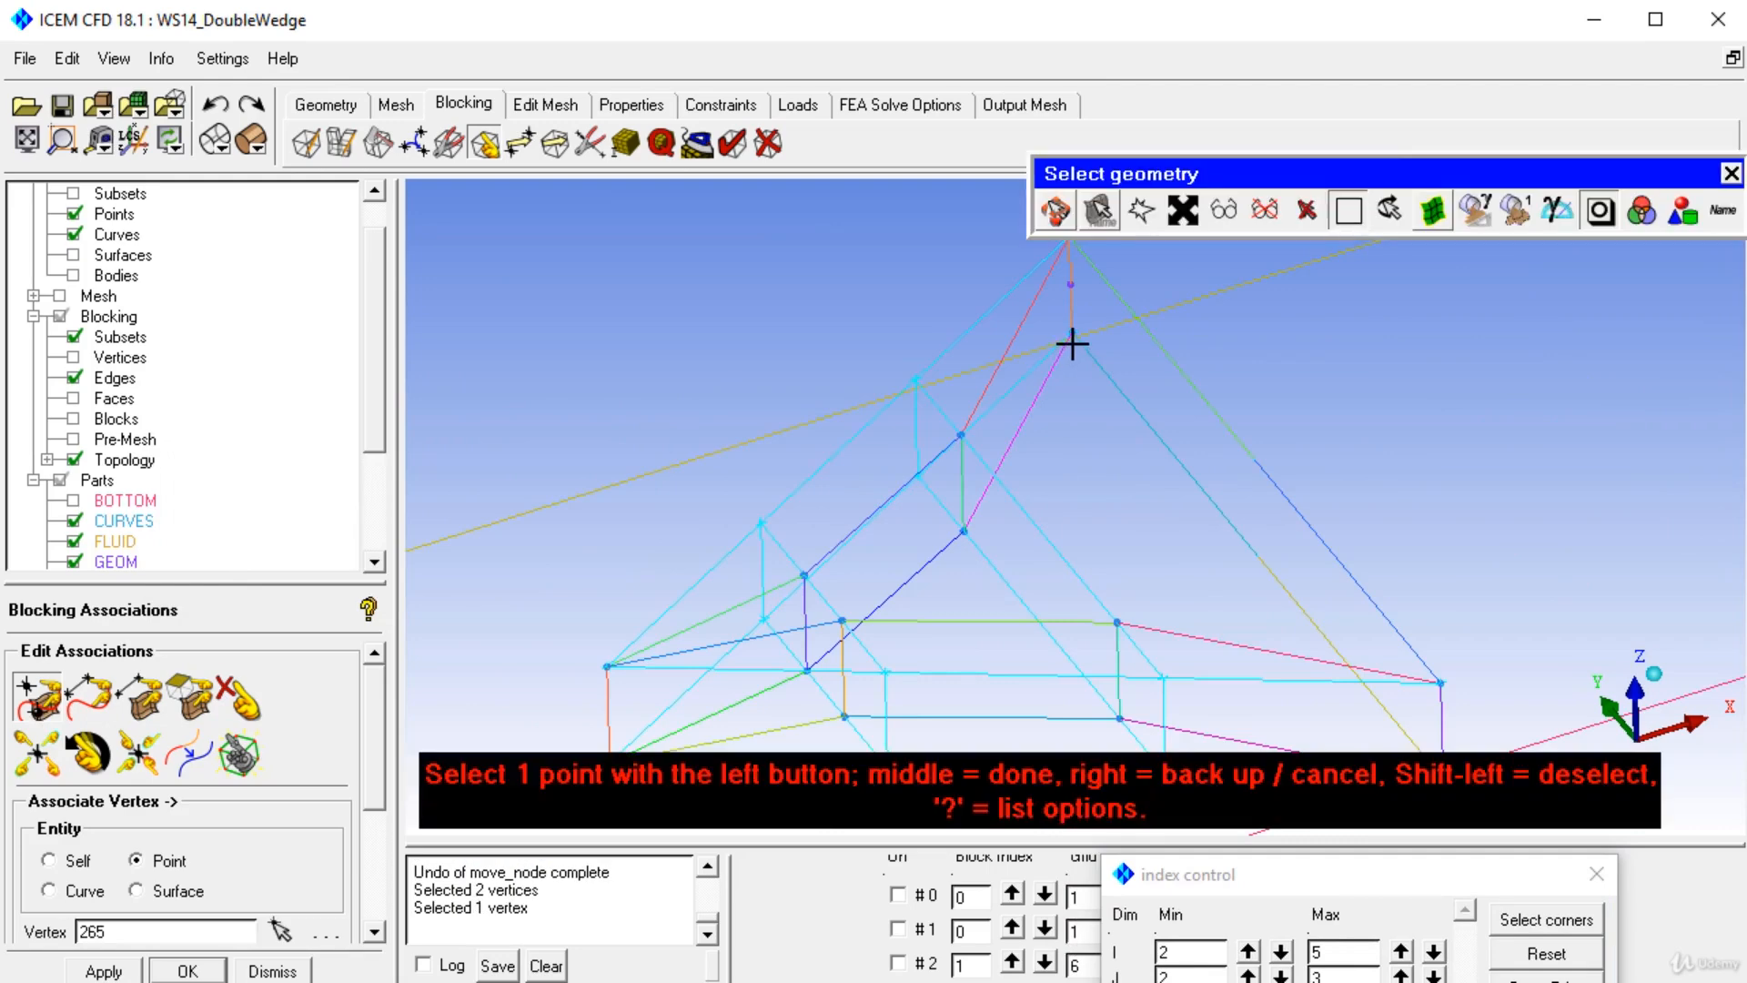
left_click(1072, 344)
scroll(1010, 414, "down", 3)
left_click(1009, 463)
left_click(980, 430)
left_click(1007, 521)
left_click(998, 499)
left_click_drag(1030, 547, 935, 515)
middle_click_drag(936, 515, 1110, 473)
scroll(1018, 502, "up", 5)
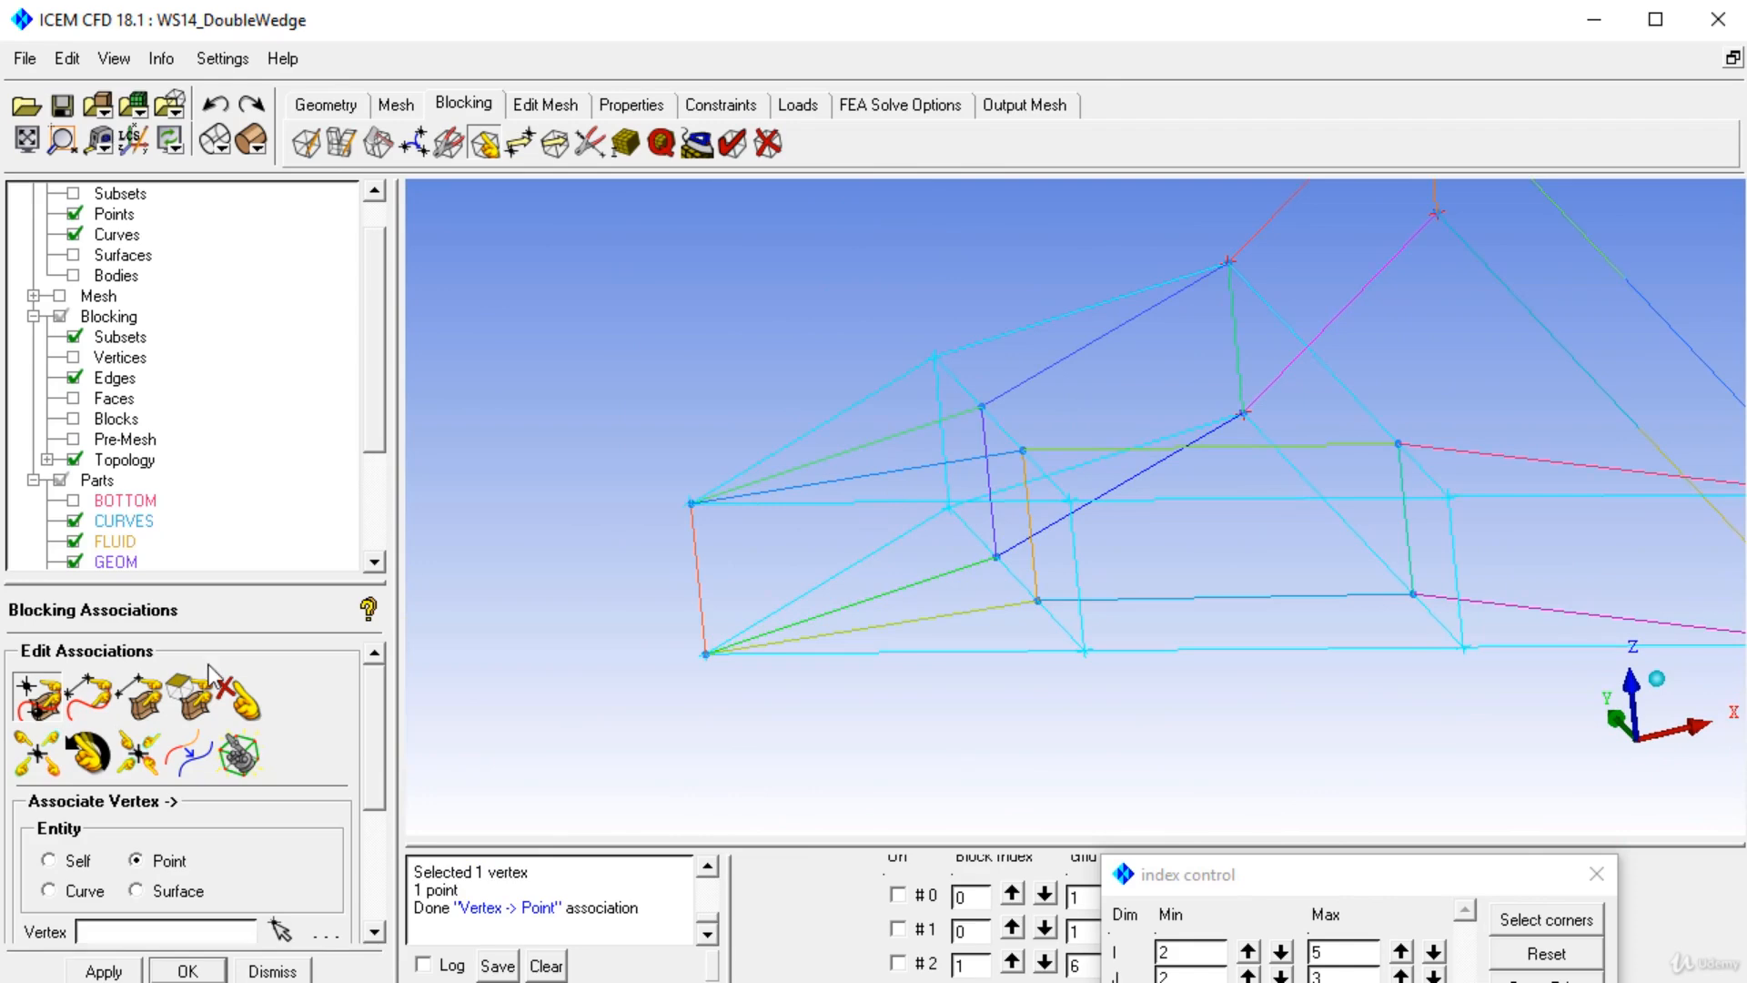
left_click(30, 705)
left_click(935, 357)
left_click(981, 406)
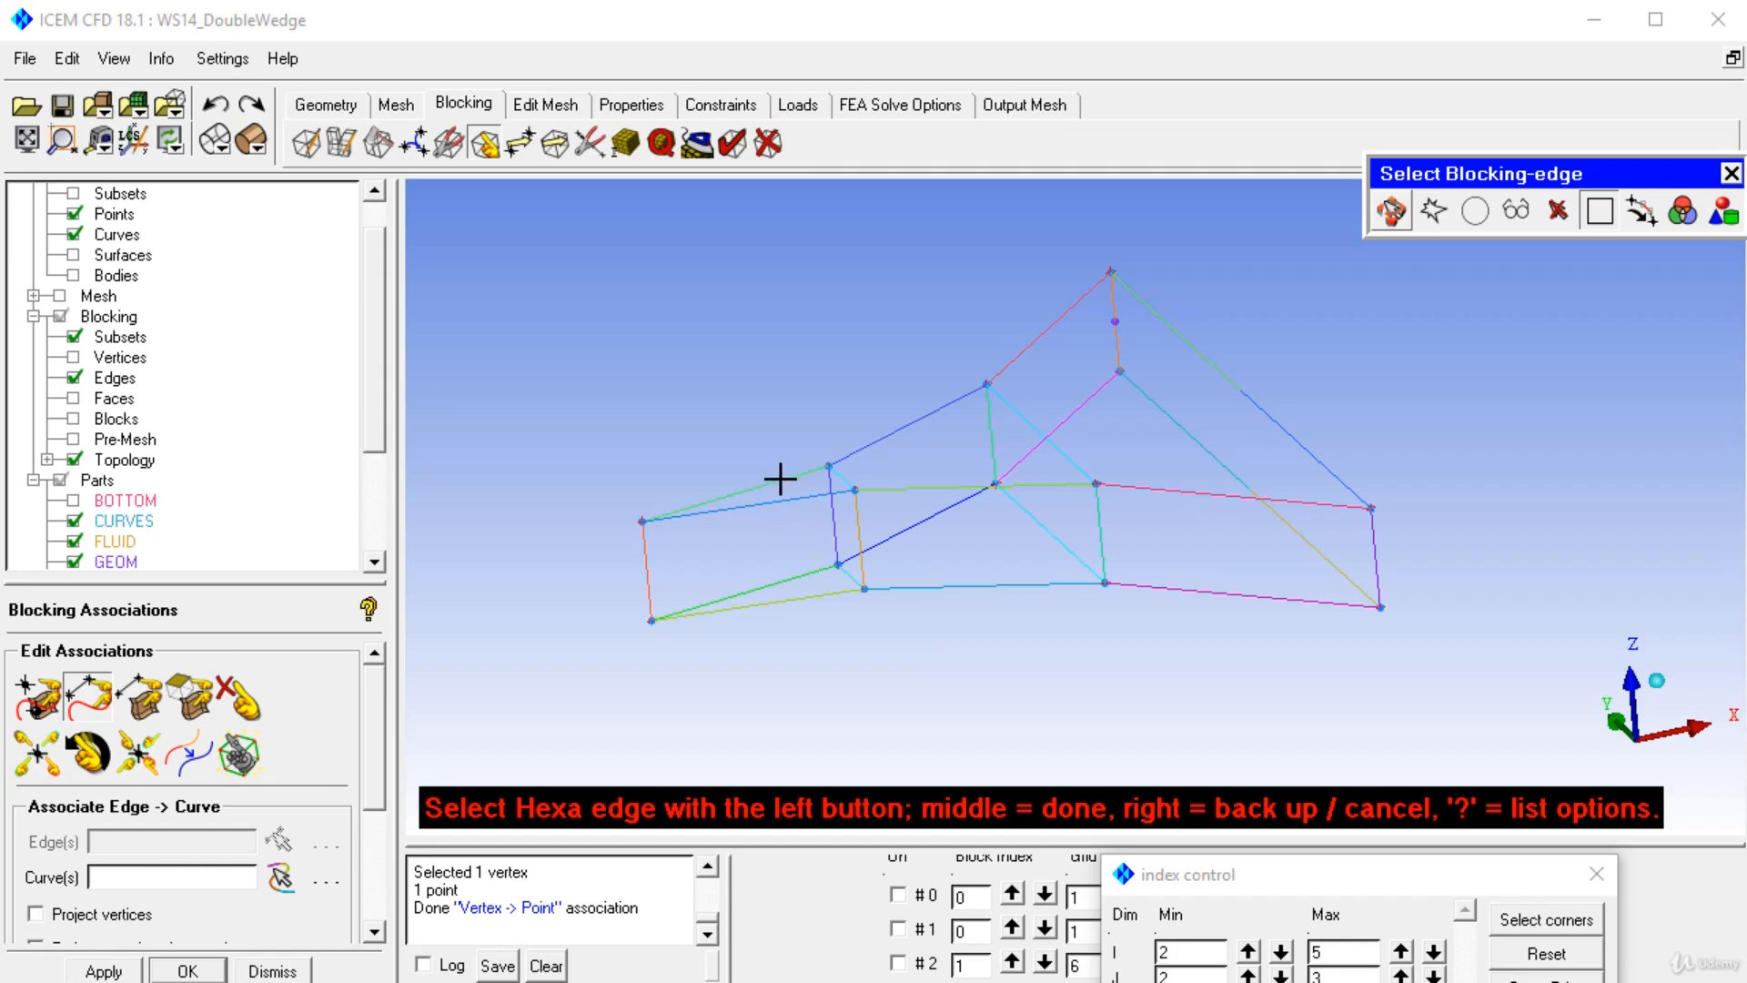
Associate the upper-left and top block edges of the wedge to their geometry curves with Edge → Curve.
left_click(780, 480)
middle_click(780, 478)
left_click(780, 477)
middle_click(780, 477)
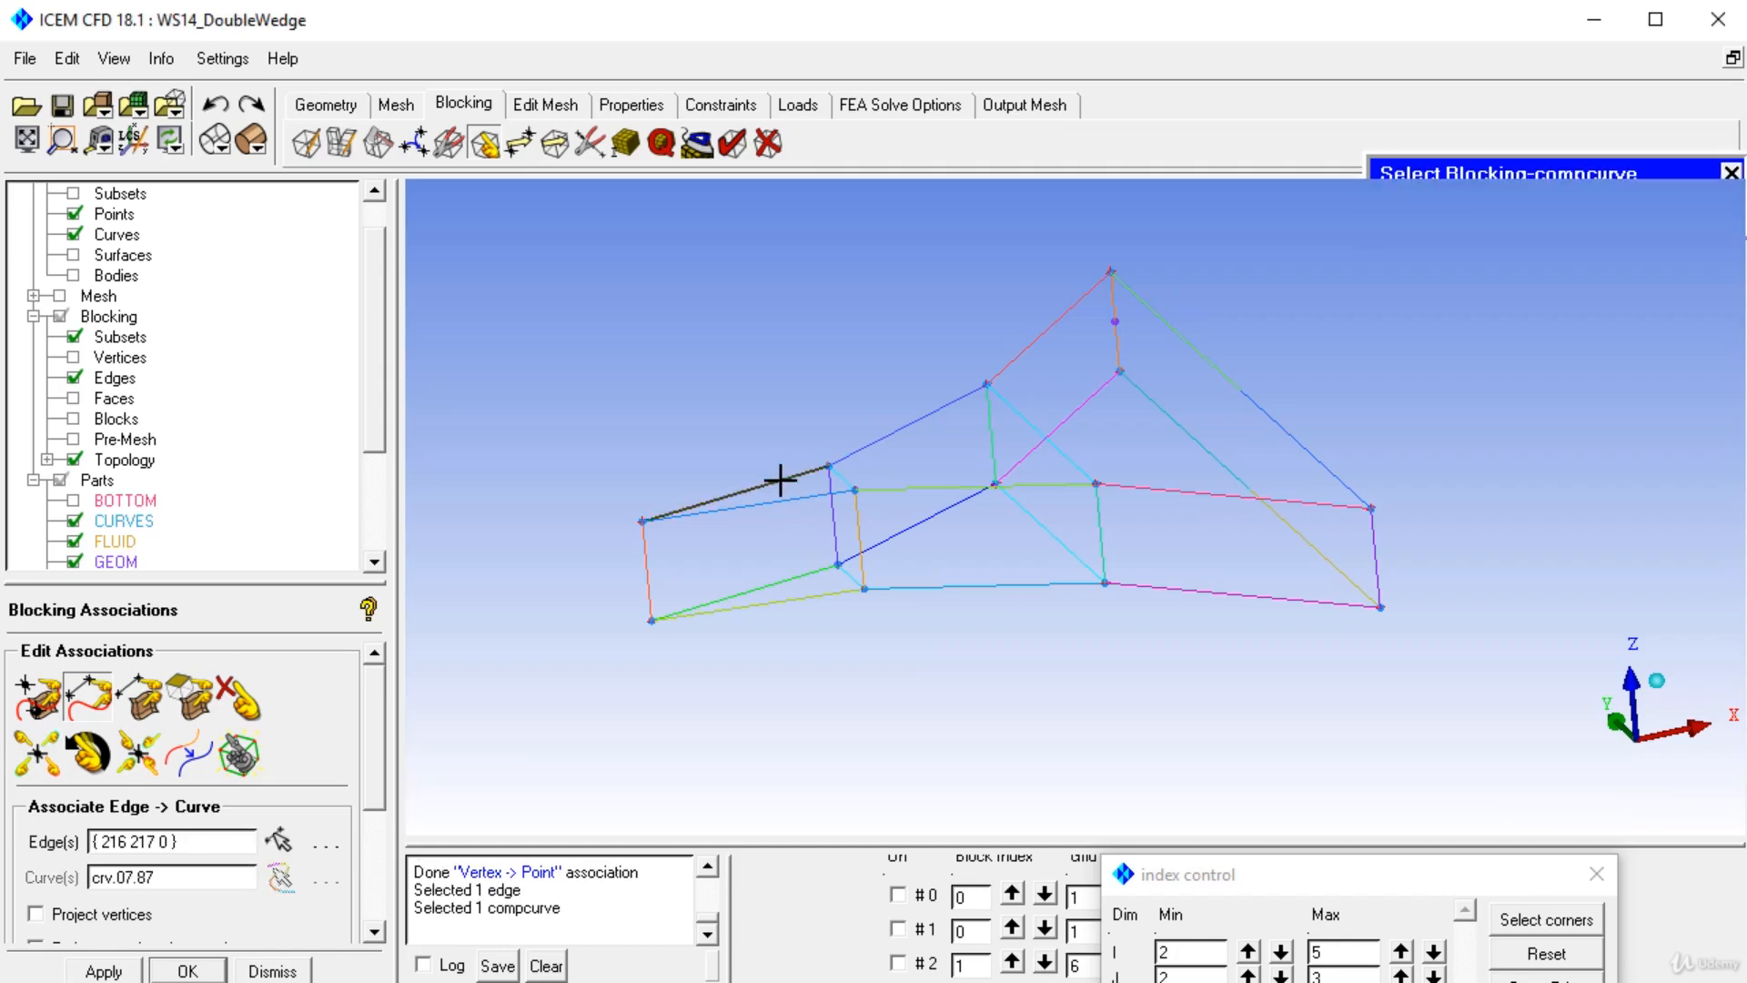
left_click(885, 432)
middle_click(892, 436)
left_click(897, 435)
middle_click(897, 435)
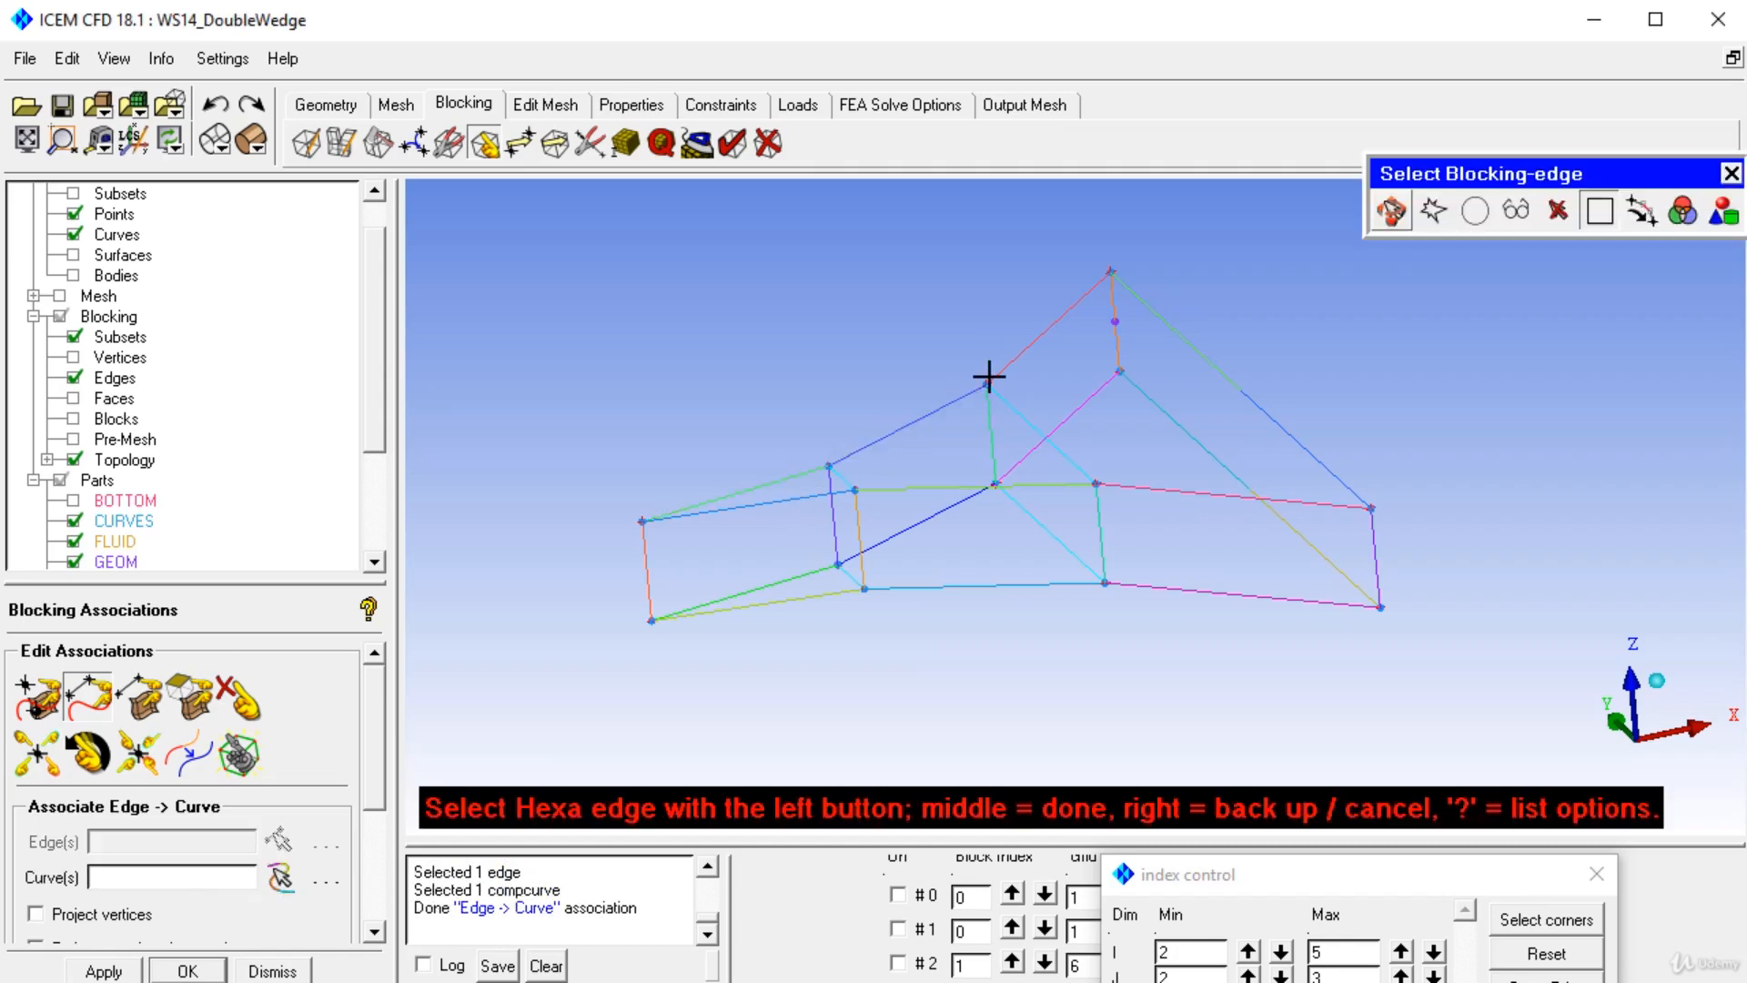
left_click(1027, 347)
middle_click(1027, 348)
left_click(1029, 344)
middle_click(1029, 344)
Associate the diagonal edges along the wedge's sloped upper side to their curves.
left_click(1093, 416)
middle_click(1093, 415)
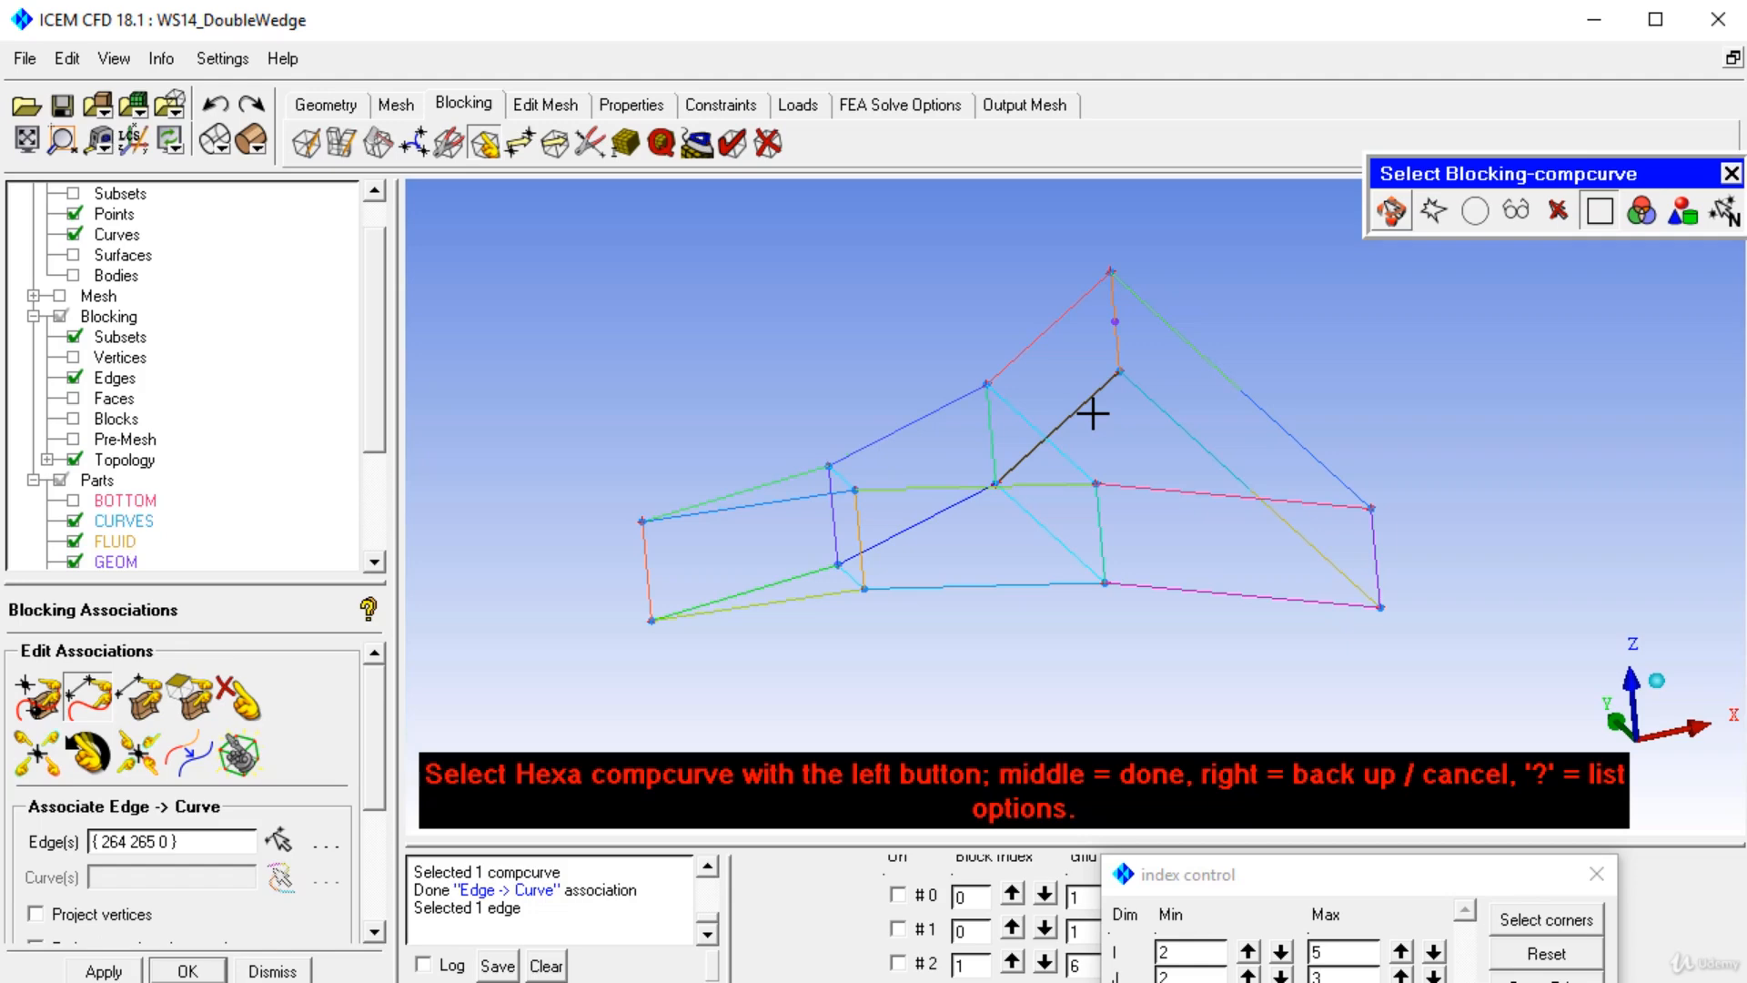
left_click(1093, 414)
middle_click(1093, 414)
left_click(943, 515)
middle_click(944, 515)
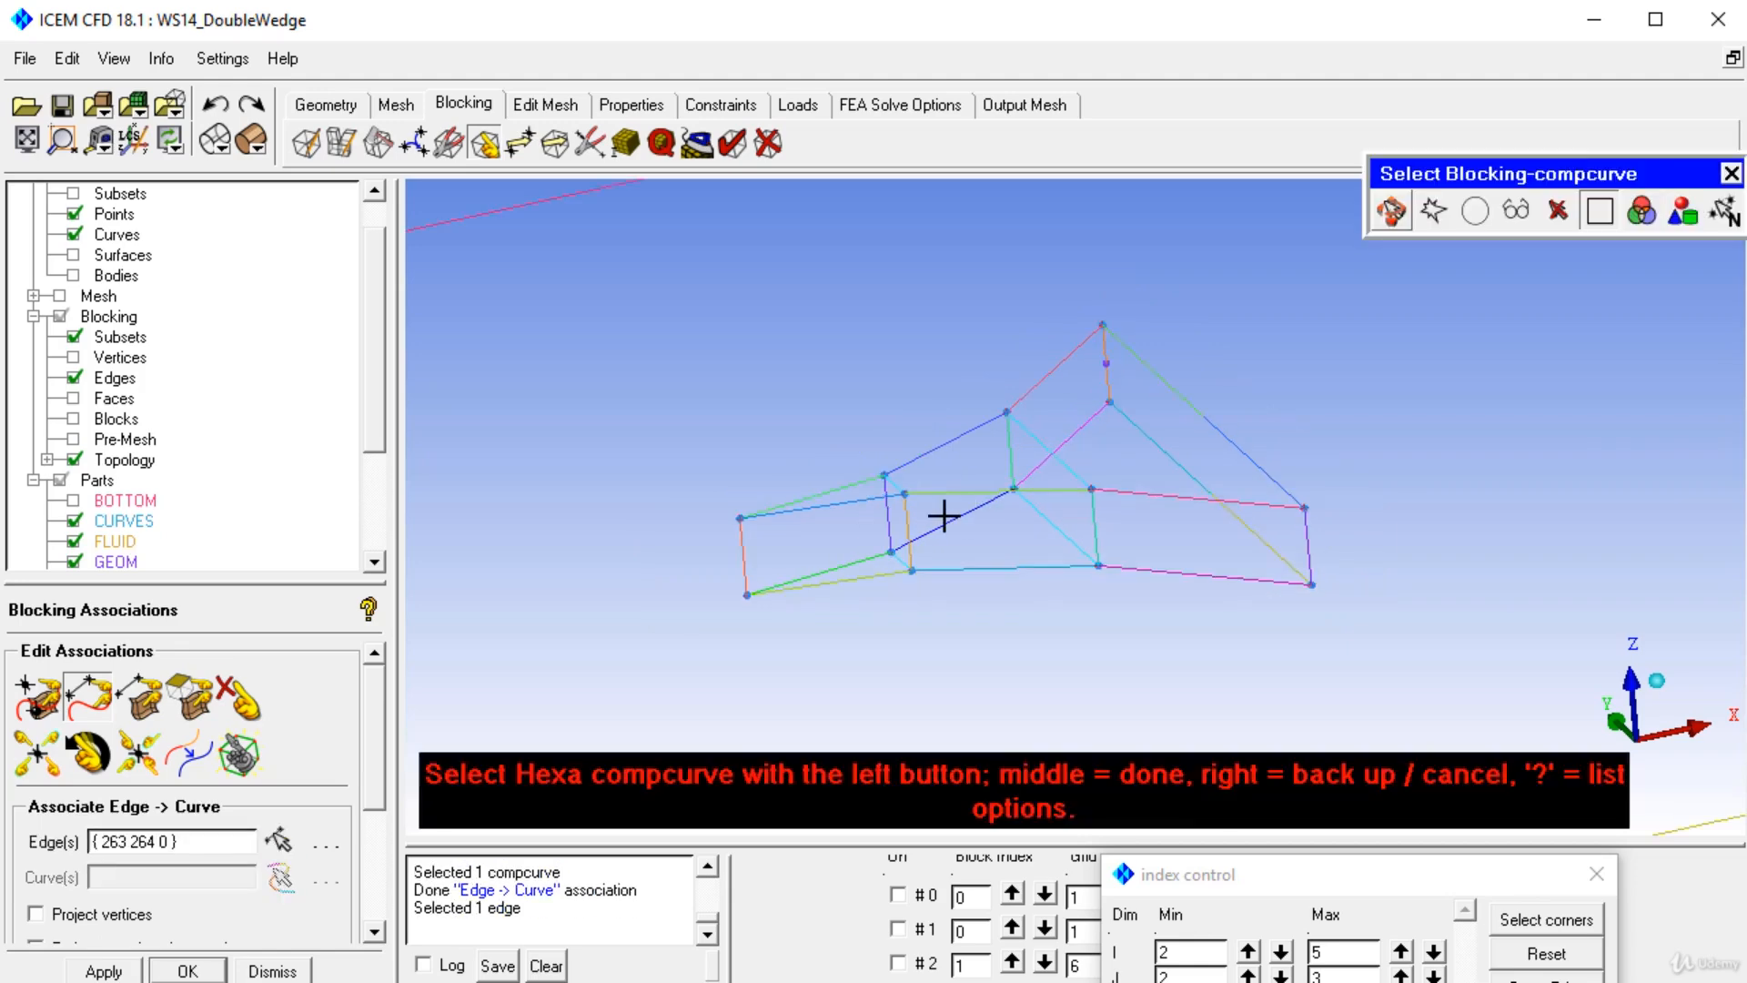
left_click(944, 520)
middle_click(944, 521)
scroll(925, 542, "up", 3)
Associate the wedge's lower-left base edges to their geometry curves.
left_click(700, 601)
middle_click(701, 601)
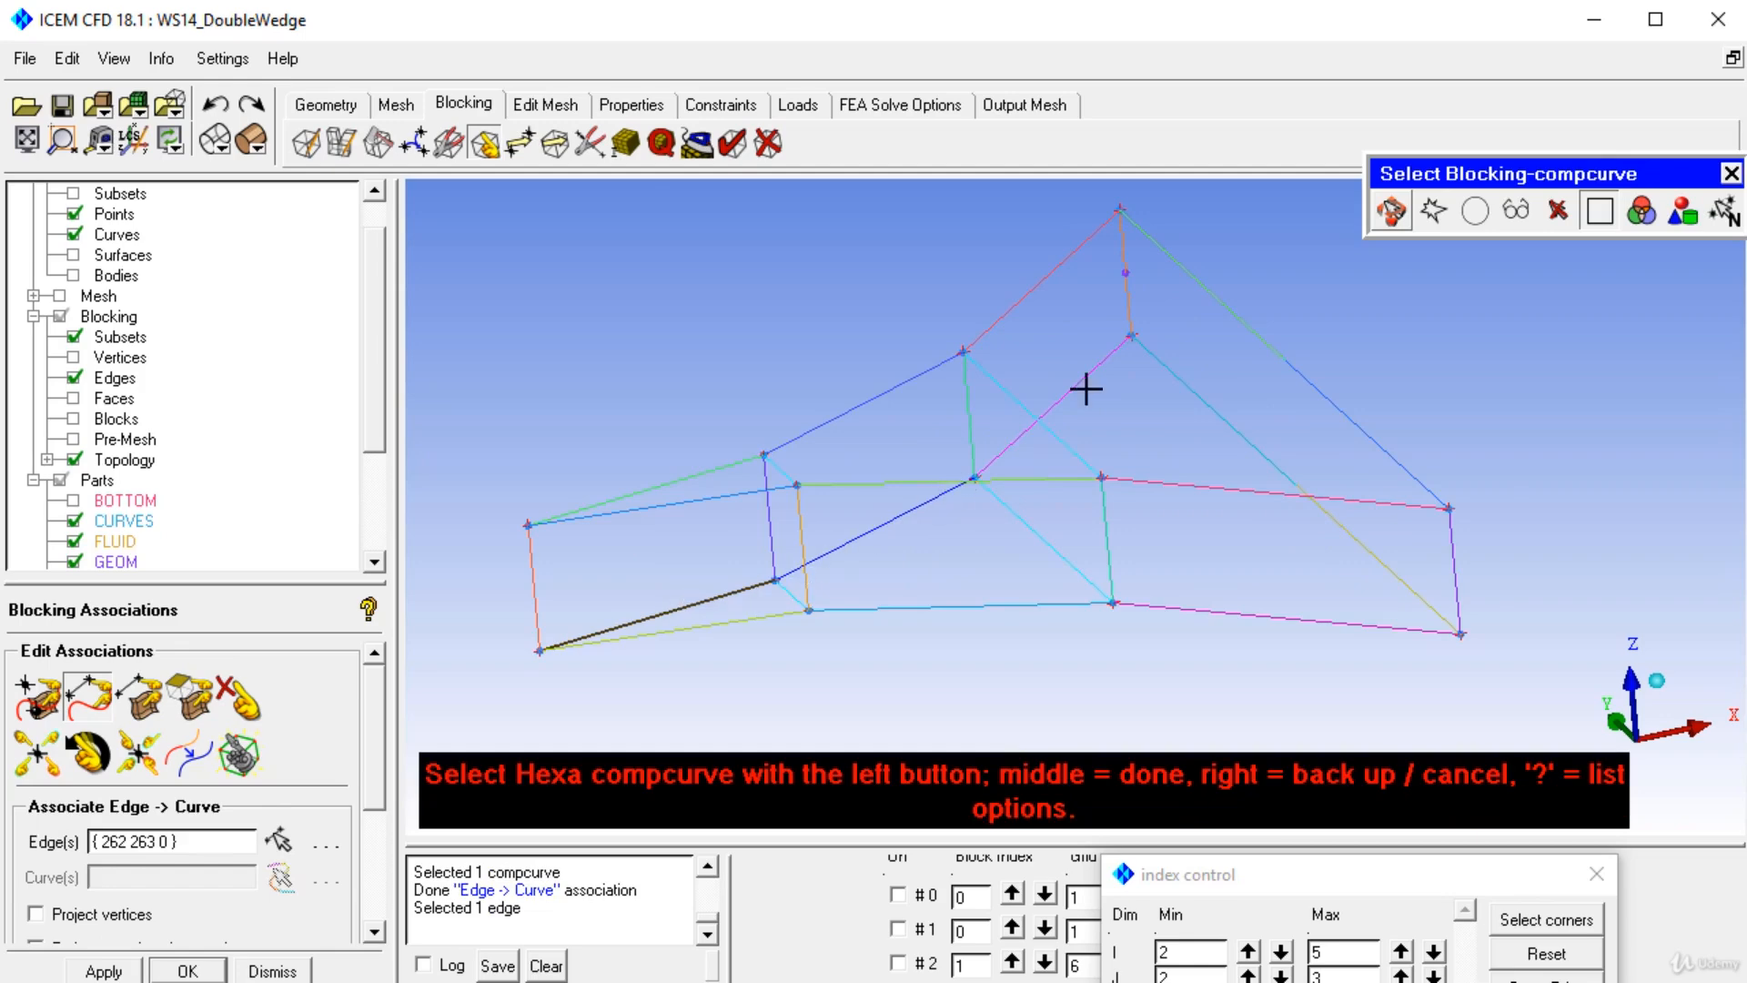
left_click(788, 601)
middle_click(788, 601)
left_click(749, 592)
middle_click(749, 592)
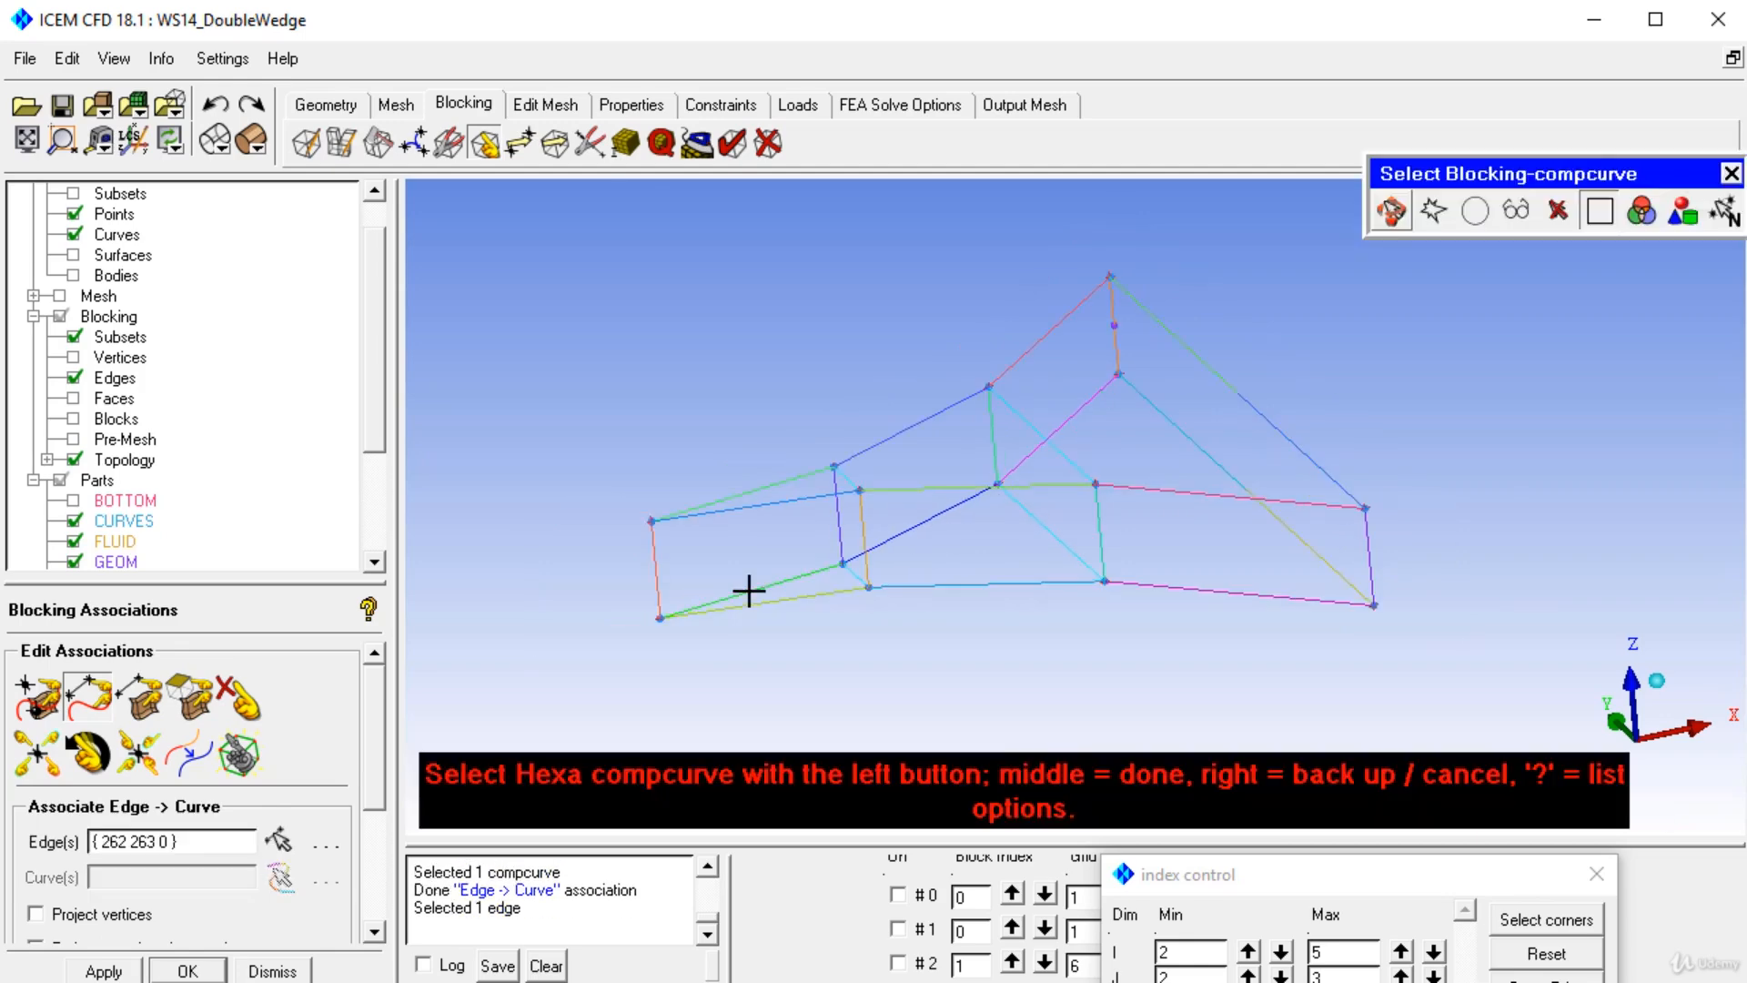
left_click(823, 599)
middle_click(823, 599)
left_click(826, 595)
middle_click(825, 595)
Associate the left upper edges and the middle base edges to their geometry curves.
left_click(813, 502)
middle_click(812, 501)
left_click(816, 499)
middle_click(815, 499)
left_click(897, 492)
middle_click(898, 491)
left_click(944, 576)
middle_click(944, 576)
left_click(961, 580)
middle_click(961, 579)
left_click(963, 580)
middle_click(963, 581)
Associate the rear right base edges of the wedge to their curves.
left_click(1176, 493)
middle_click(1176, 492)
middle_click(1178, 494)
left_click(1155, 583)
middle_click(1156, 582)
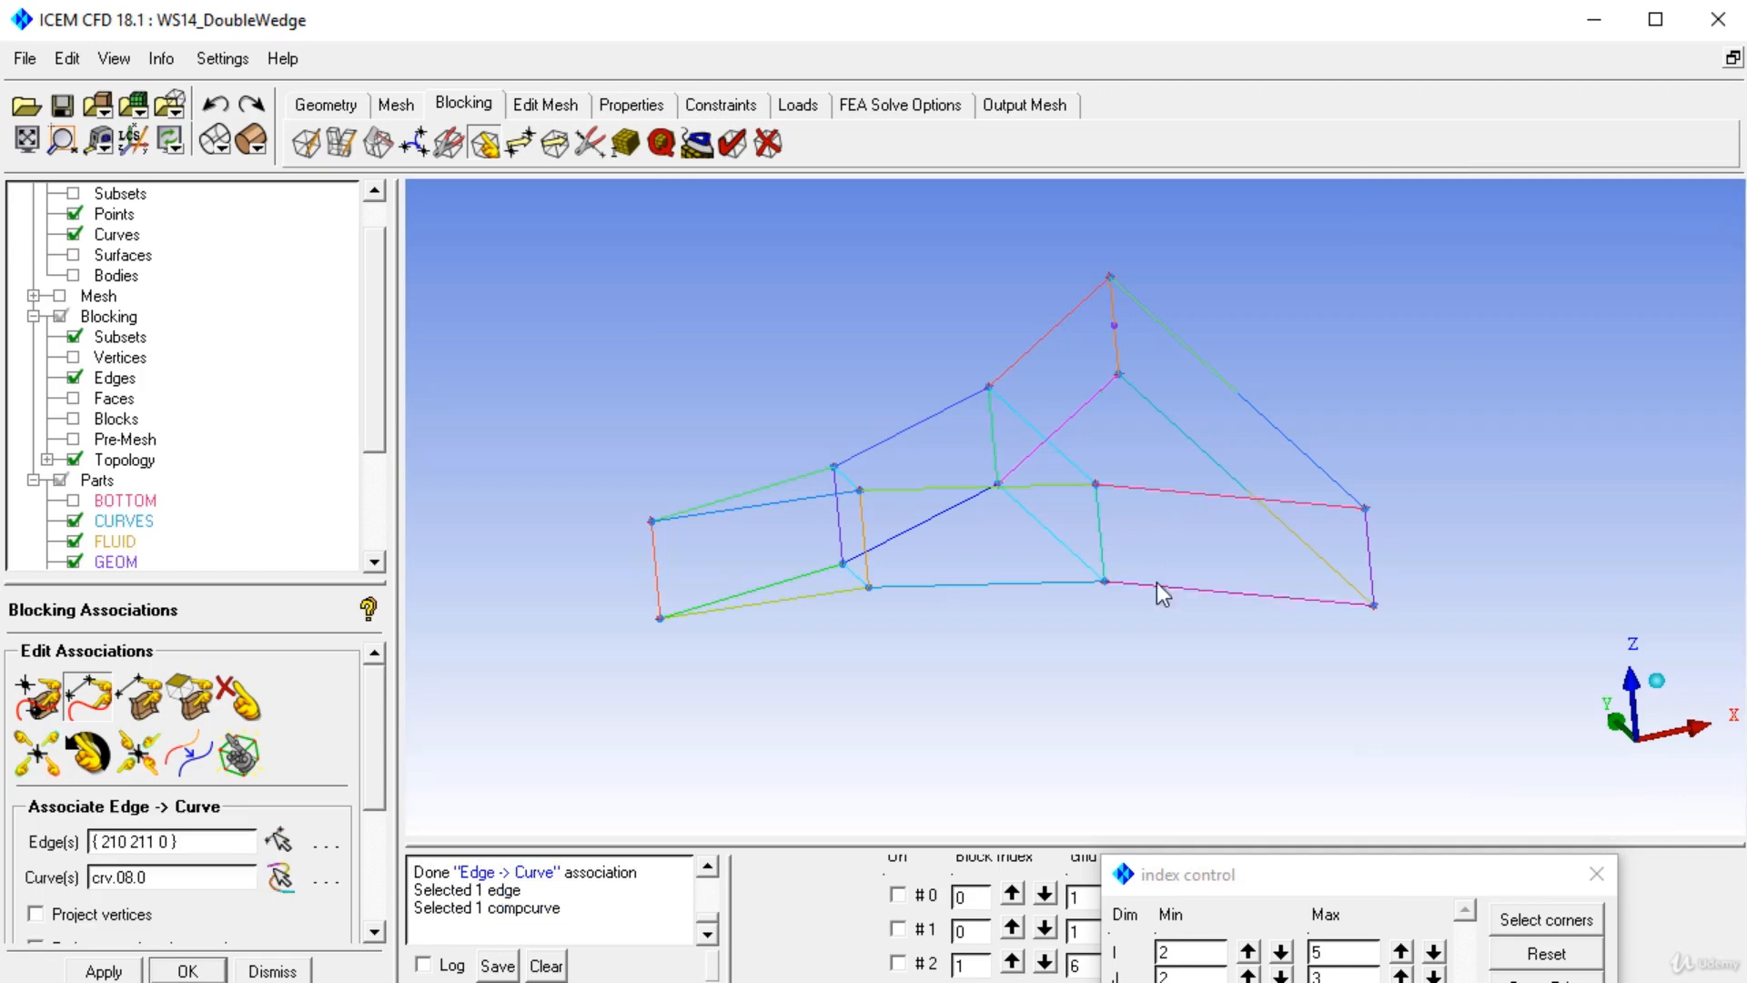
middle_click(1156, 582)
Associate the lower right base edge of the wedge to its geometry curve.
scroll(1155, 582, "down", 2)
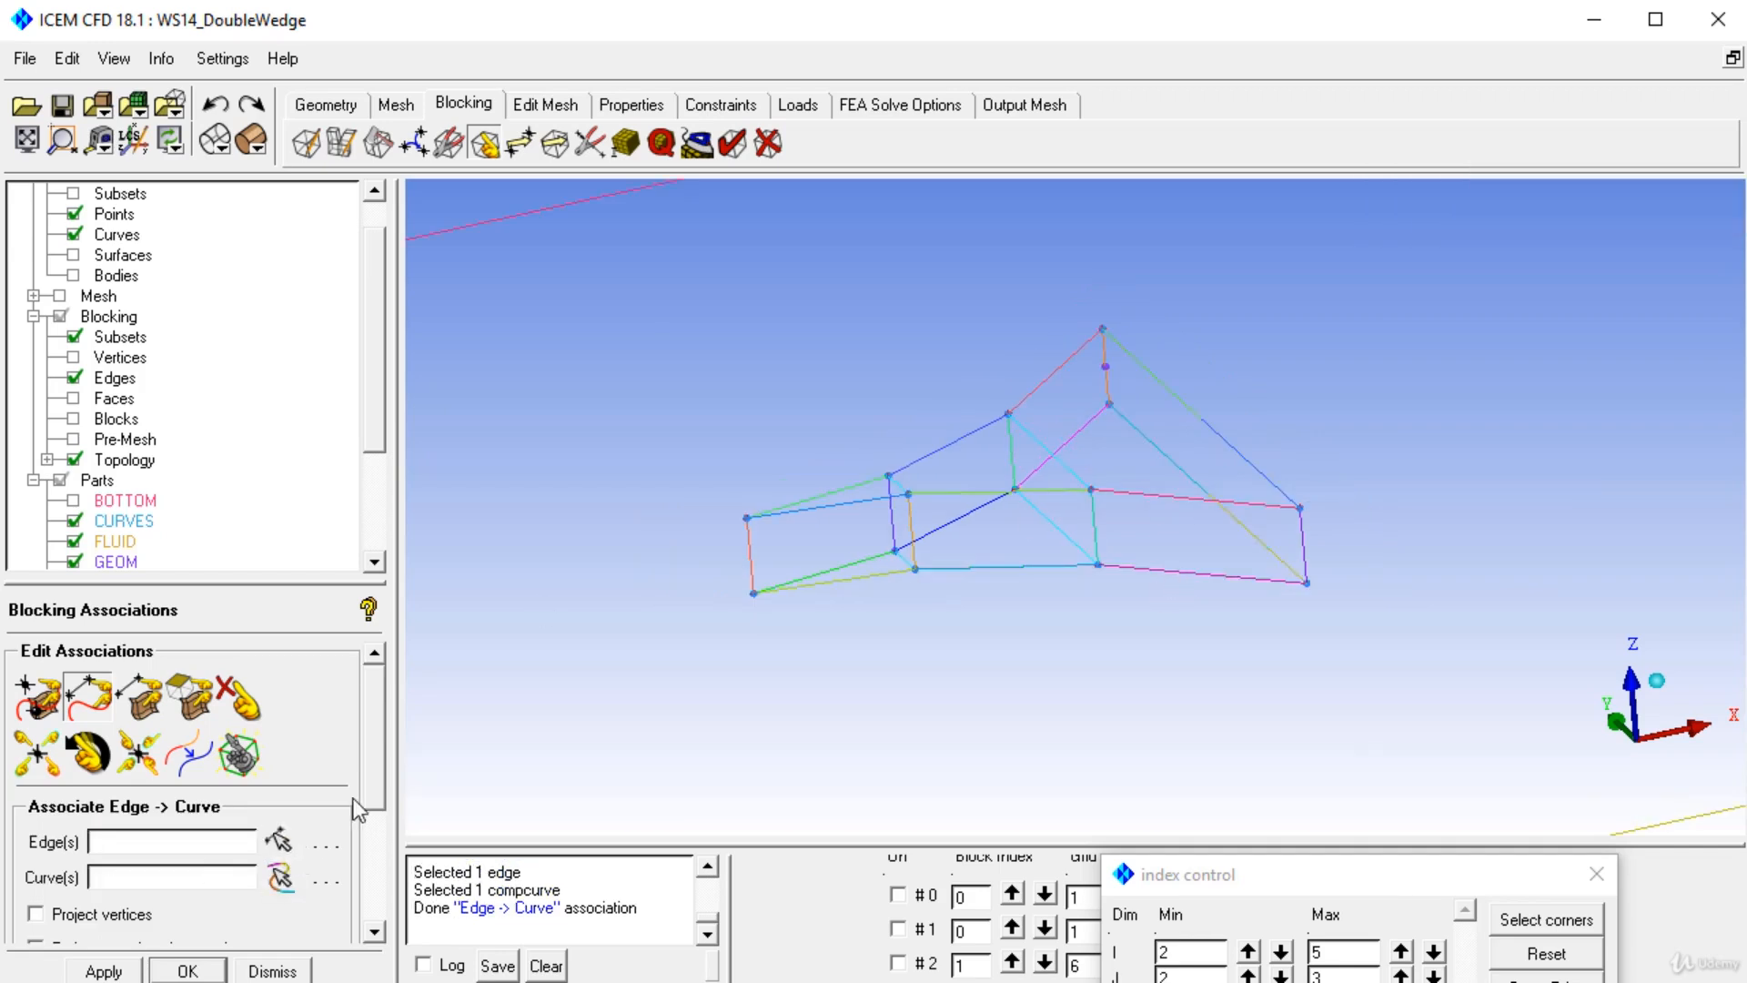
left_click(276, 833)
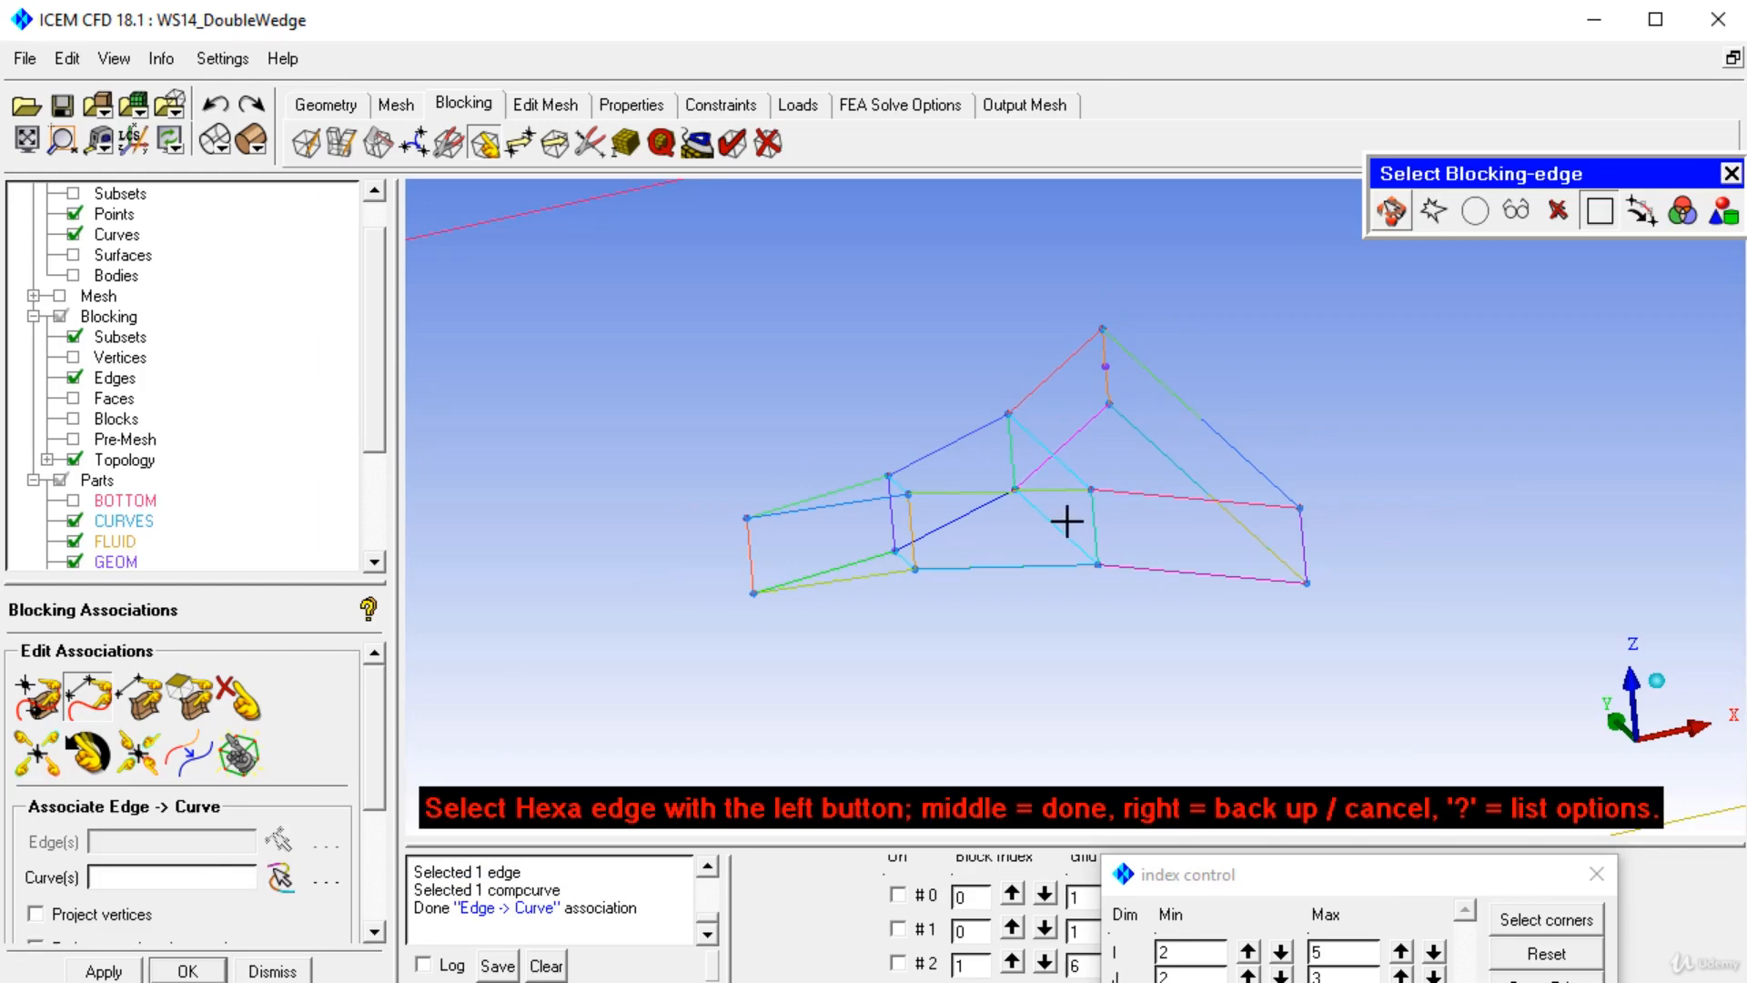
left_click(1167, 566)
middle_click(1168, 566)
left_click(1172, 565)
middle_click(1172, 565)
left_click(1210, 400)
middle_click(1209, 400)
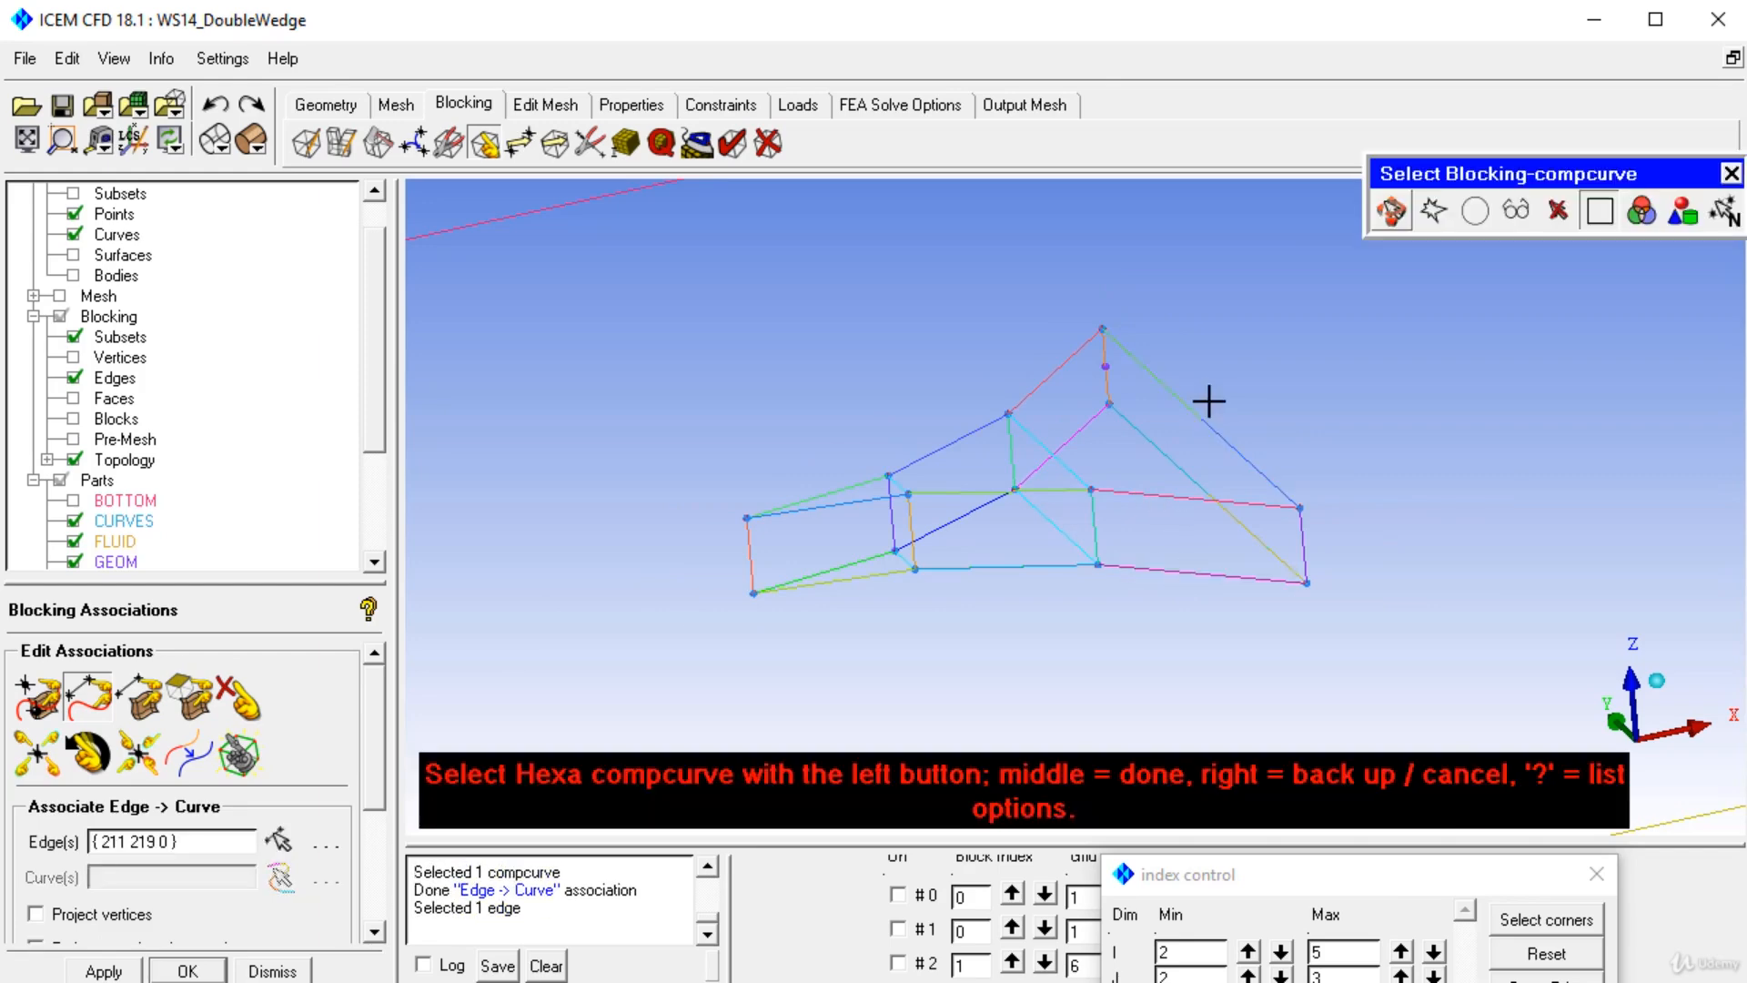
Associate the right sloped edges to their curves, grouping two curves for one edge.
left_click(1202, 401)
left_click(1232, 446)
middle_click(1232, 448)
left_click(1175, 453)
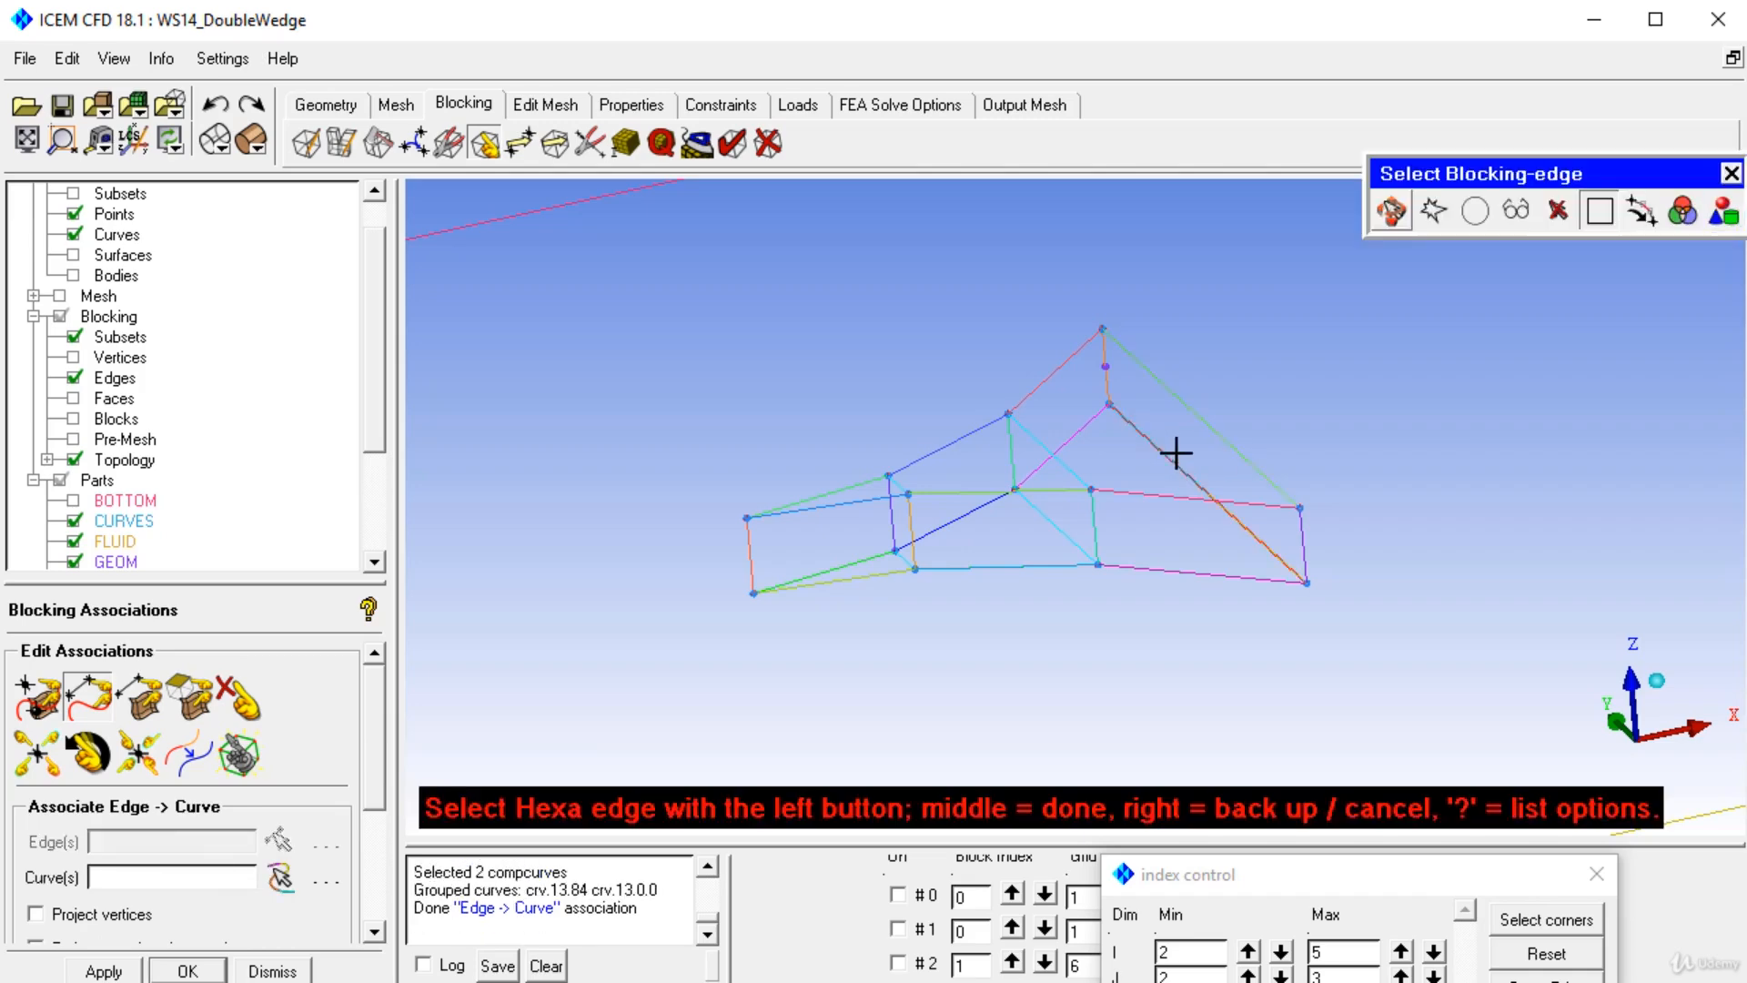
middle_click(1175, 454)
left_click(1173, 453)
middle_click(1172, 453)
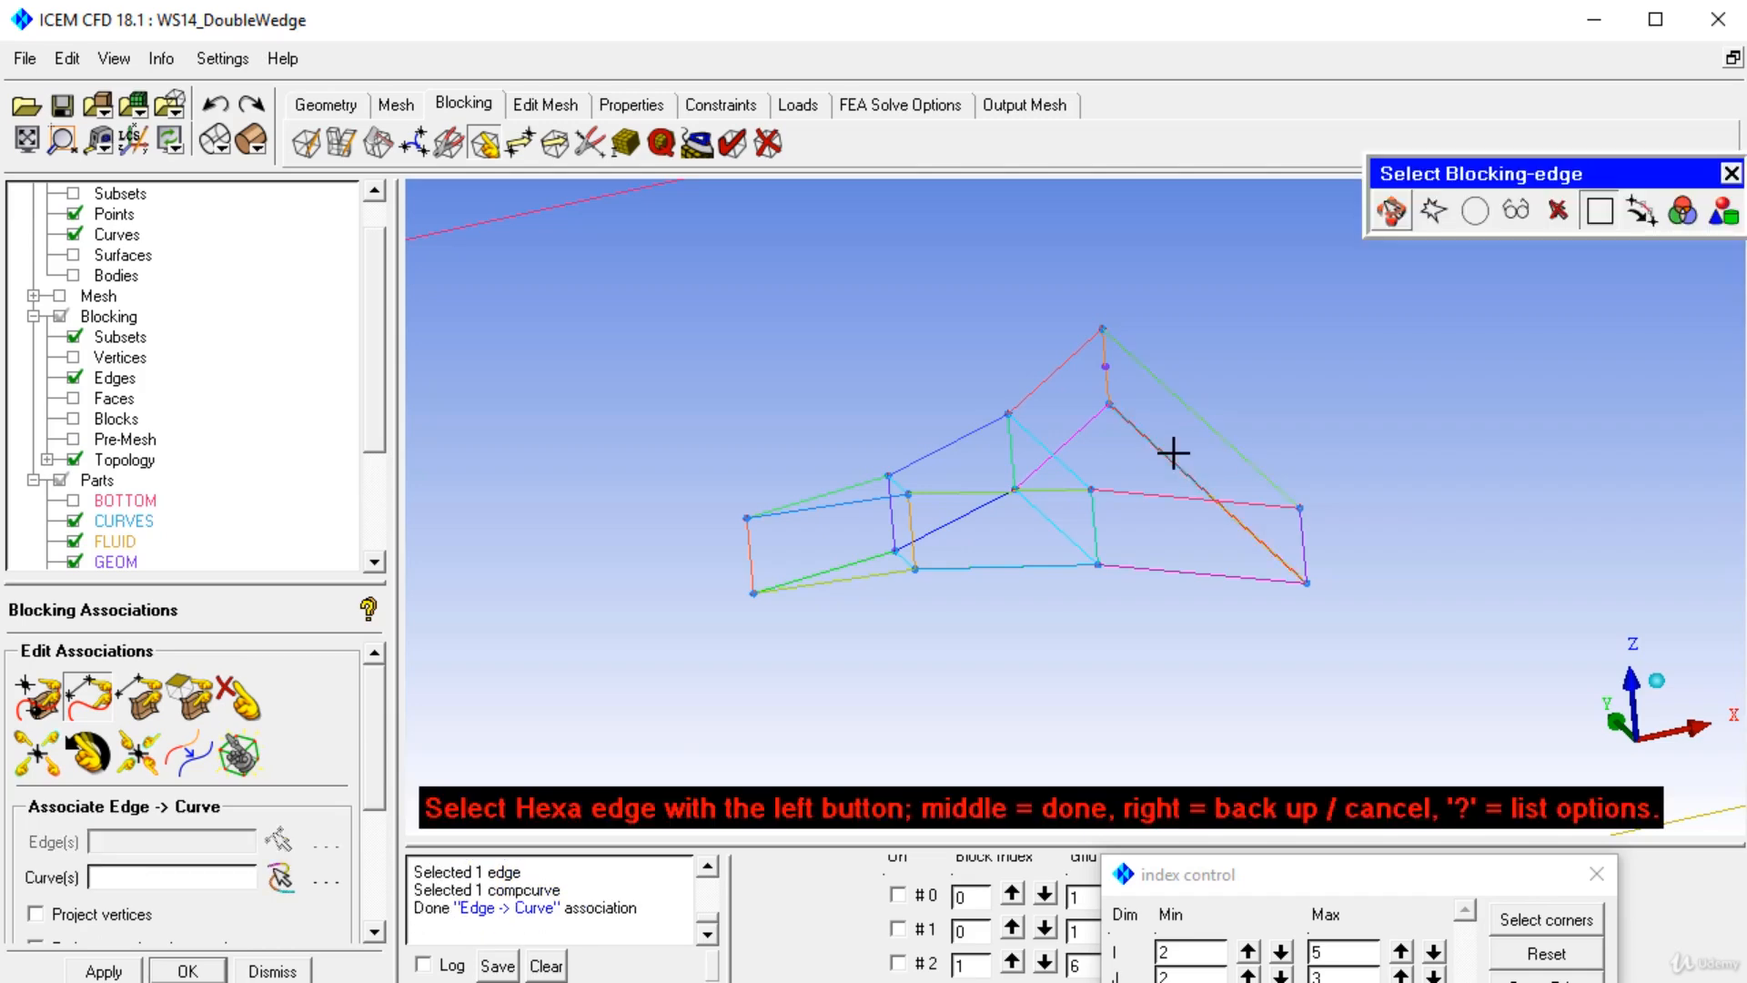
Associate the upper right sloped edge of the wedge to its geometry curve.
left_click(1171, 453)
middle_click(1171, 454)
left_click(1224, 519)
middle_click(1224, 519)
Associate the left end vertical edge of the blocking to its geometry curve.
left_click(754, 561)
middle_click(762, 557)
scroll(764, 557, "down", 1)
left_click(822, 549)
middle_click(821, 549)
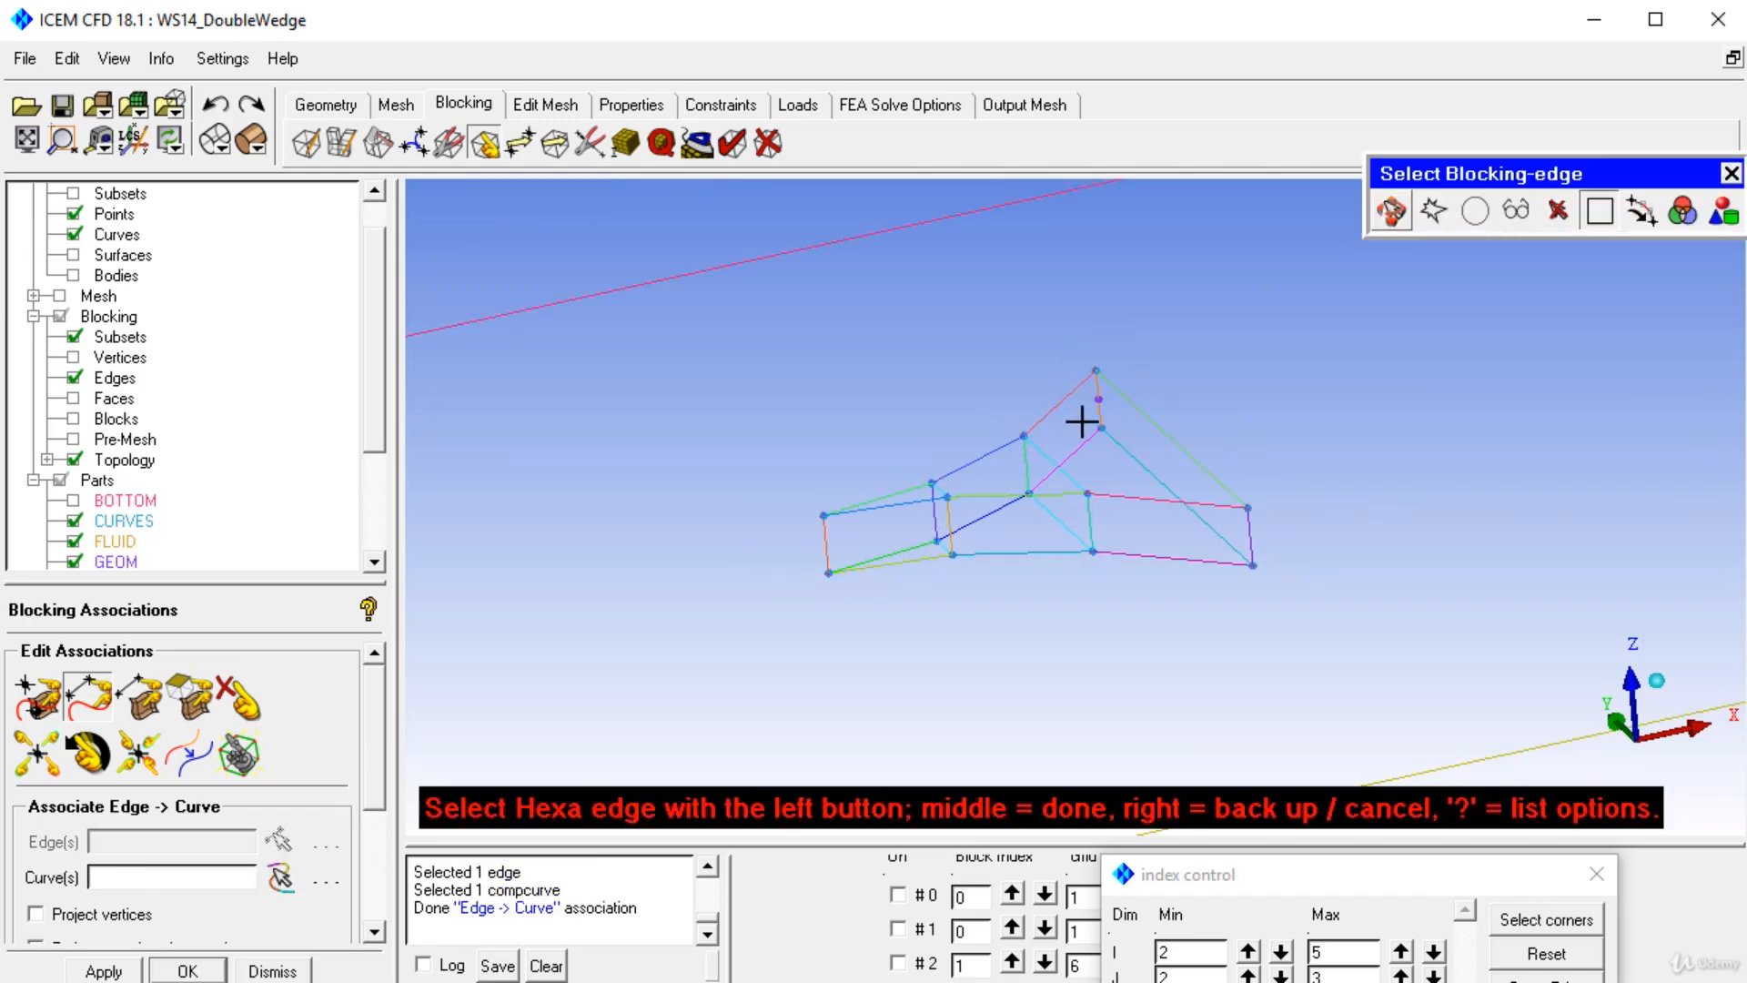
Associate the short vertical edge at the apex and the right end edge to their curves.
left_click(1097, 412)
middle_click(1097, 411)
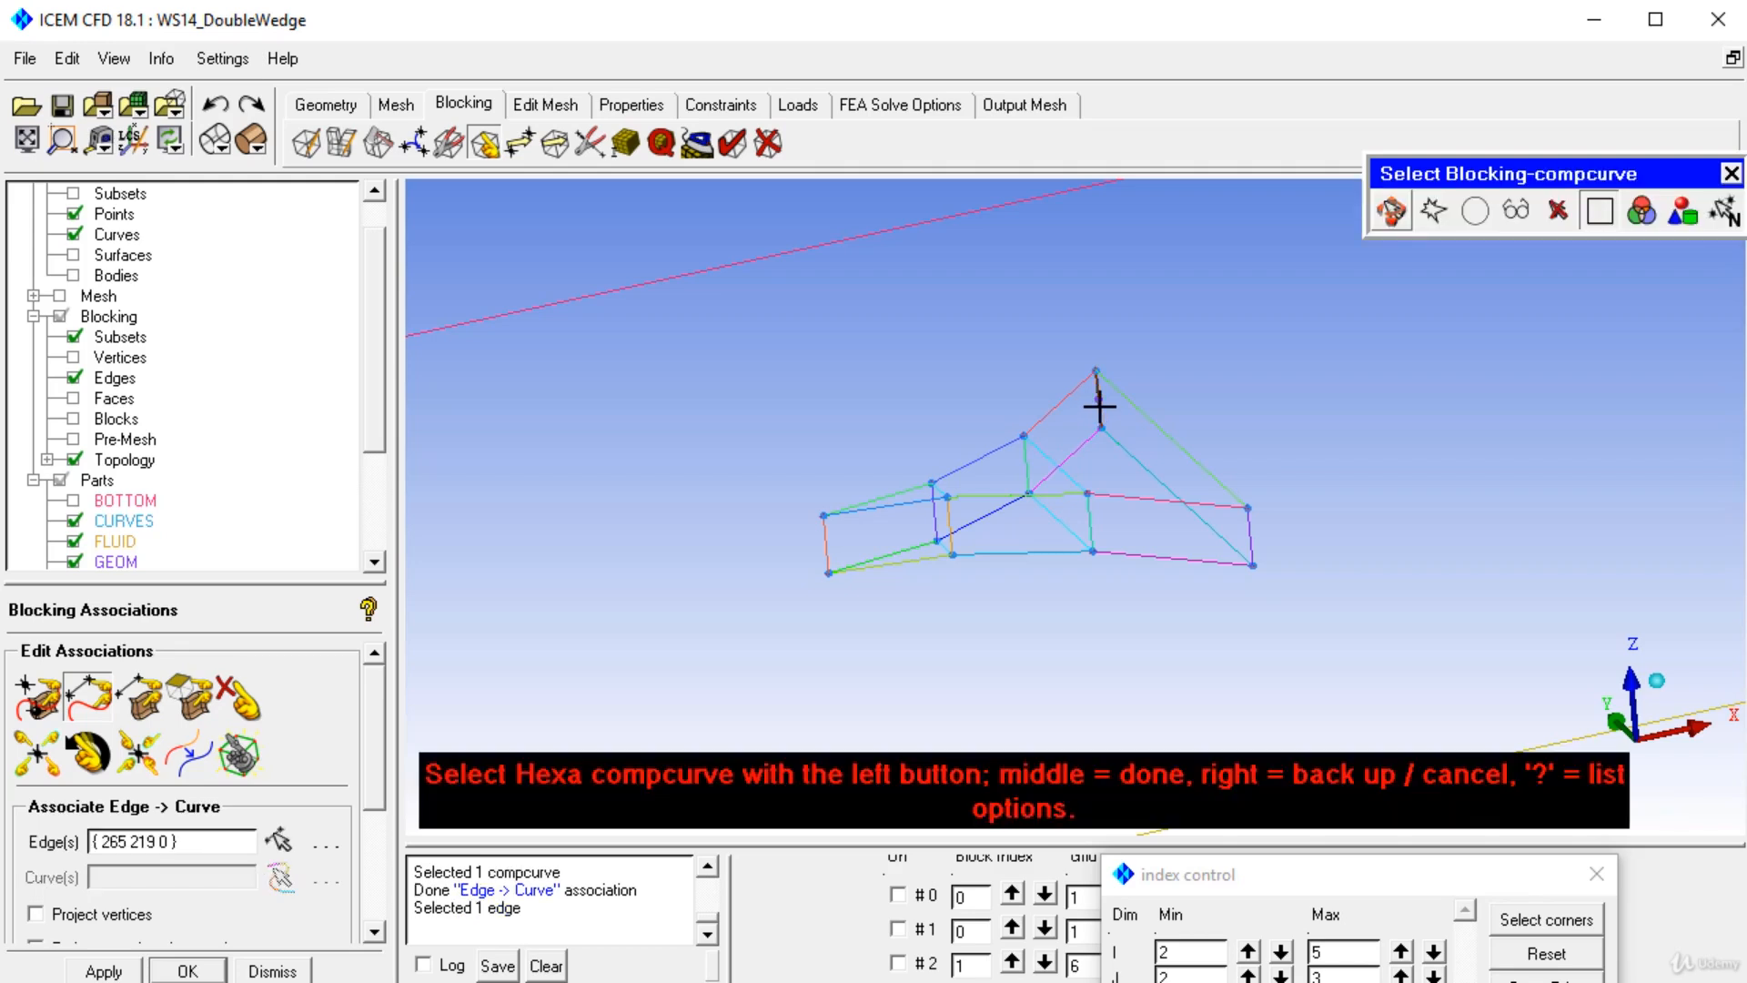
left_click(1099, 408)
middle_click(1105, 414)
left_click(1247, 520)
middle_click(1249, 524)
left_click(1249, 527)
middle_click(1249, 528)
Hide the curves and create a new part named solid from the three blocks.
left_click(73, 236)
left_click_drag(910, 355, 921, 430)
right_click_drag(897, 550, 891, 612)
middle_click_drag(804, 482, 999, 461)
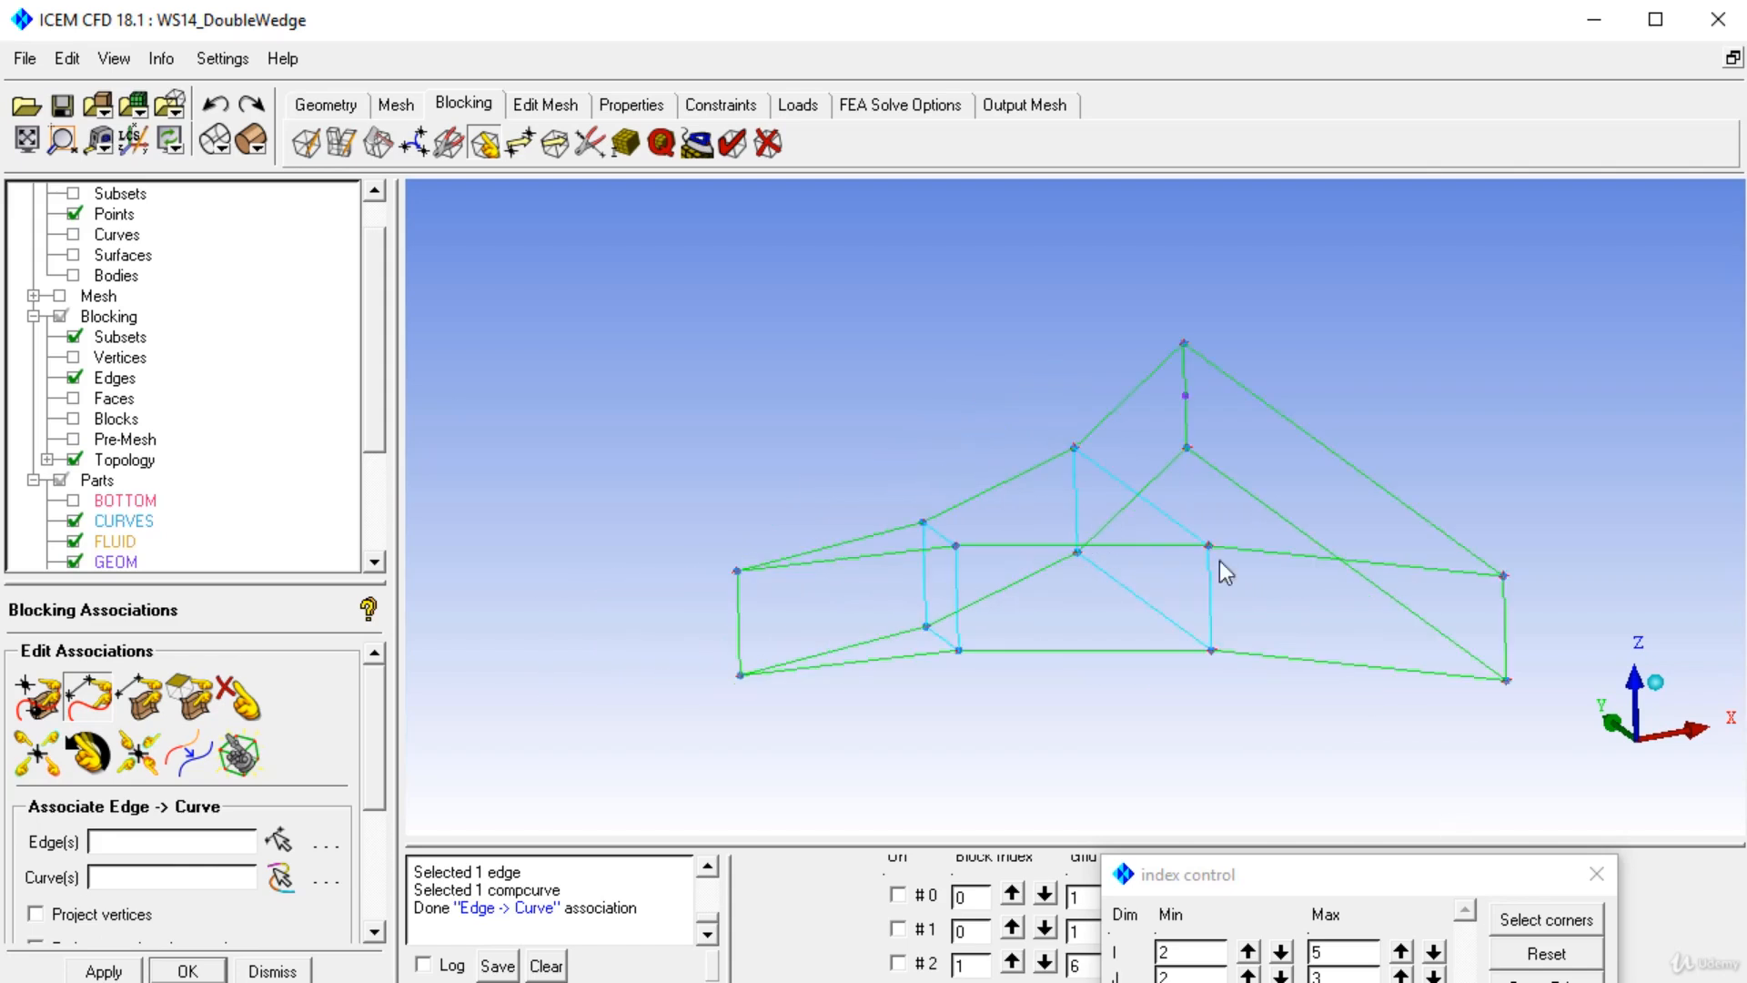
scroll(1219, 561, "down", 3)
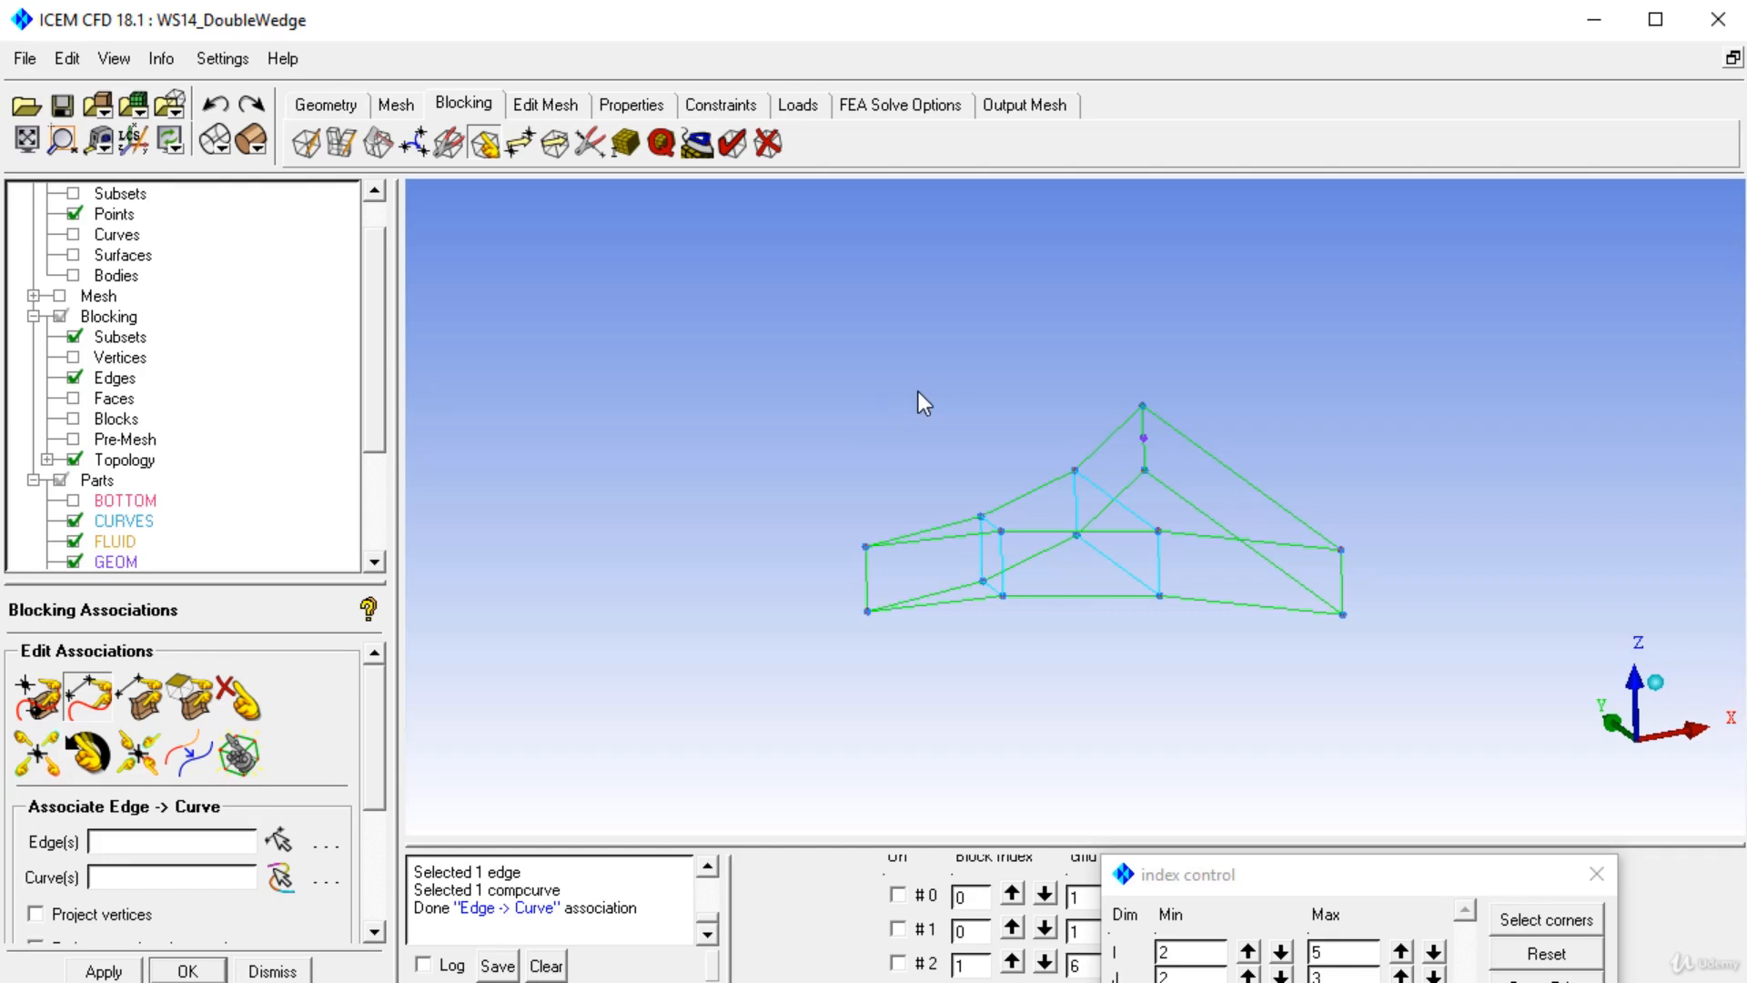
left_click_drag(367, 418, 391, 526)
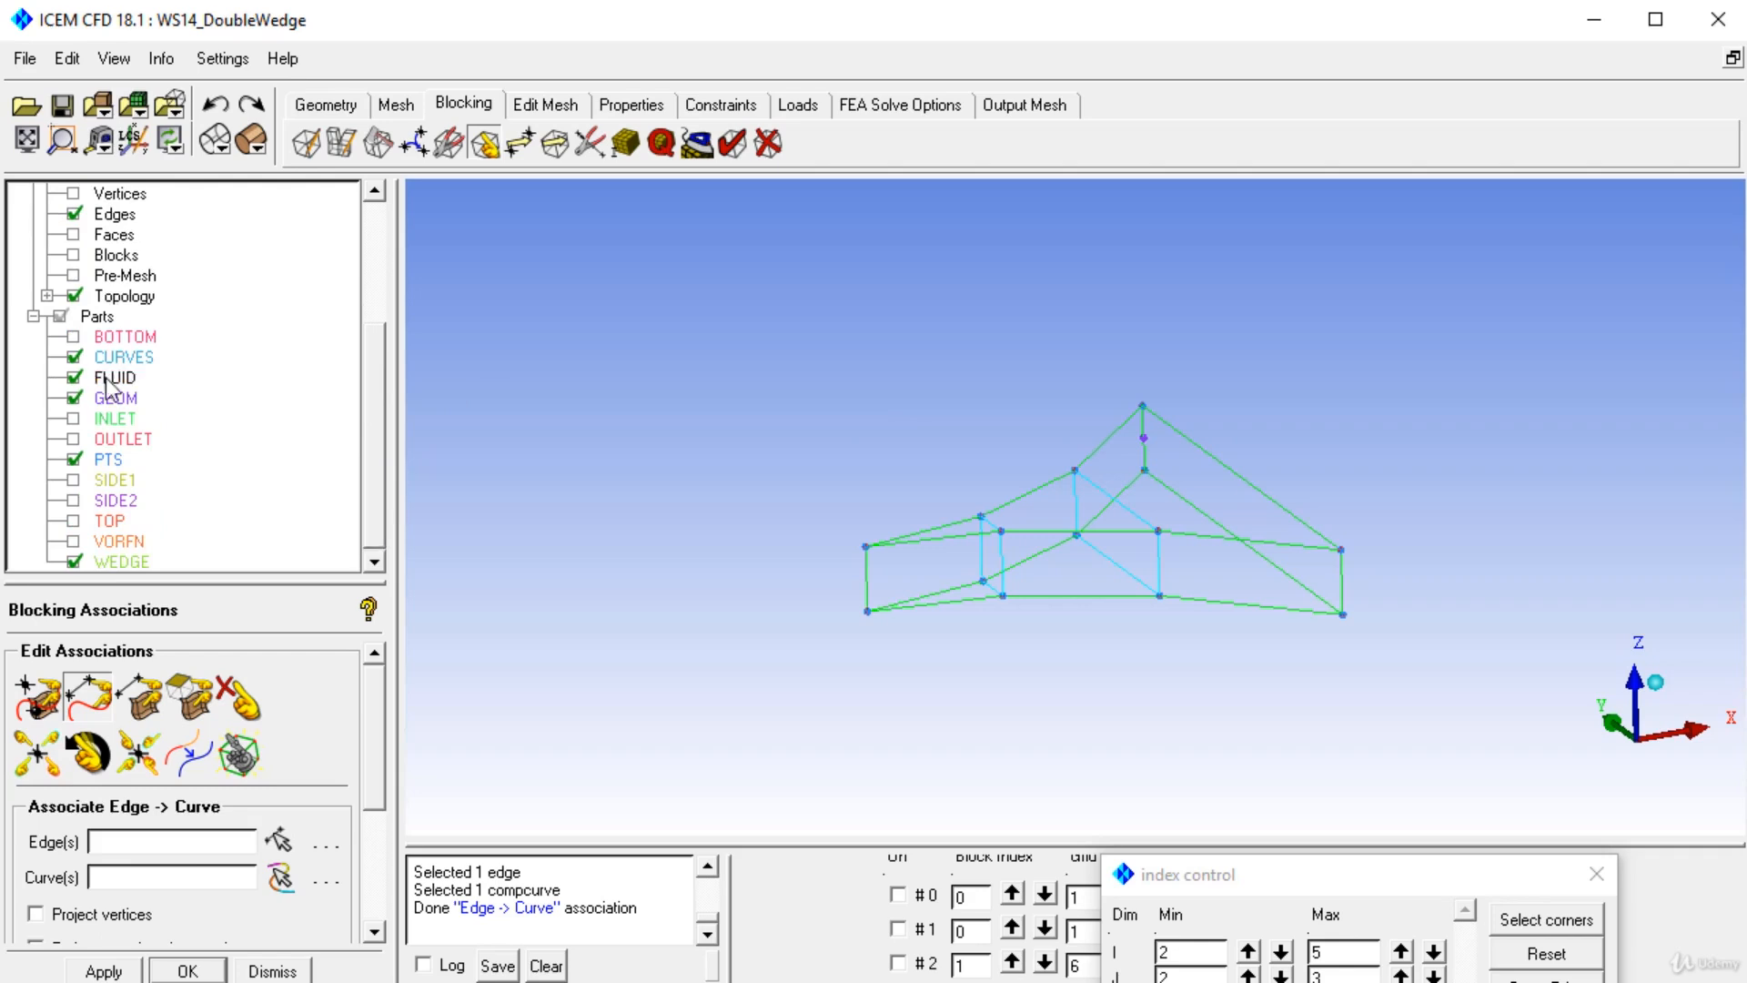
right_click(96, 318)
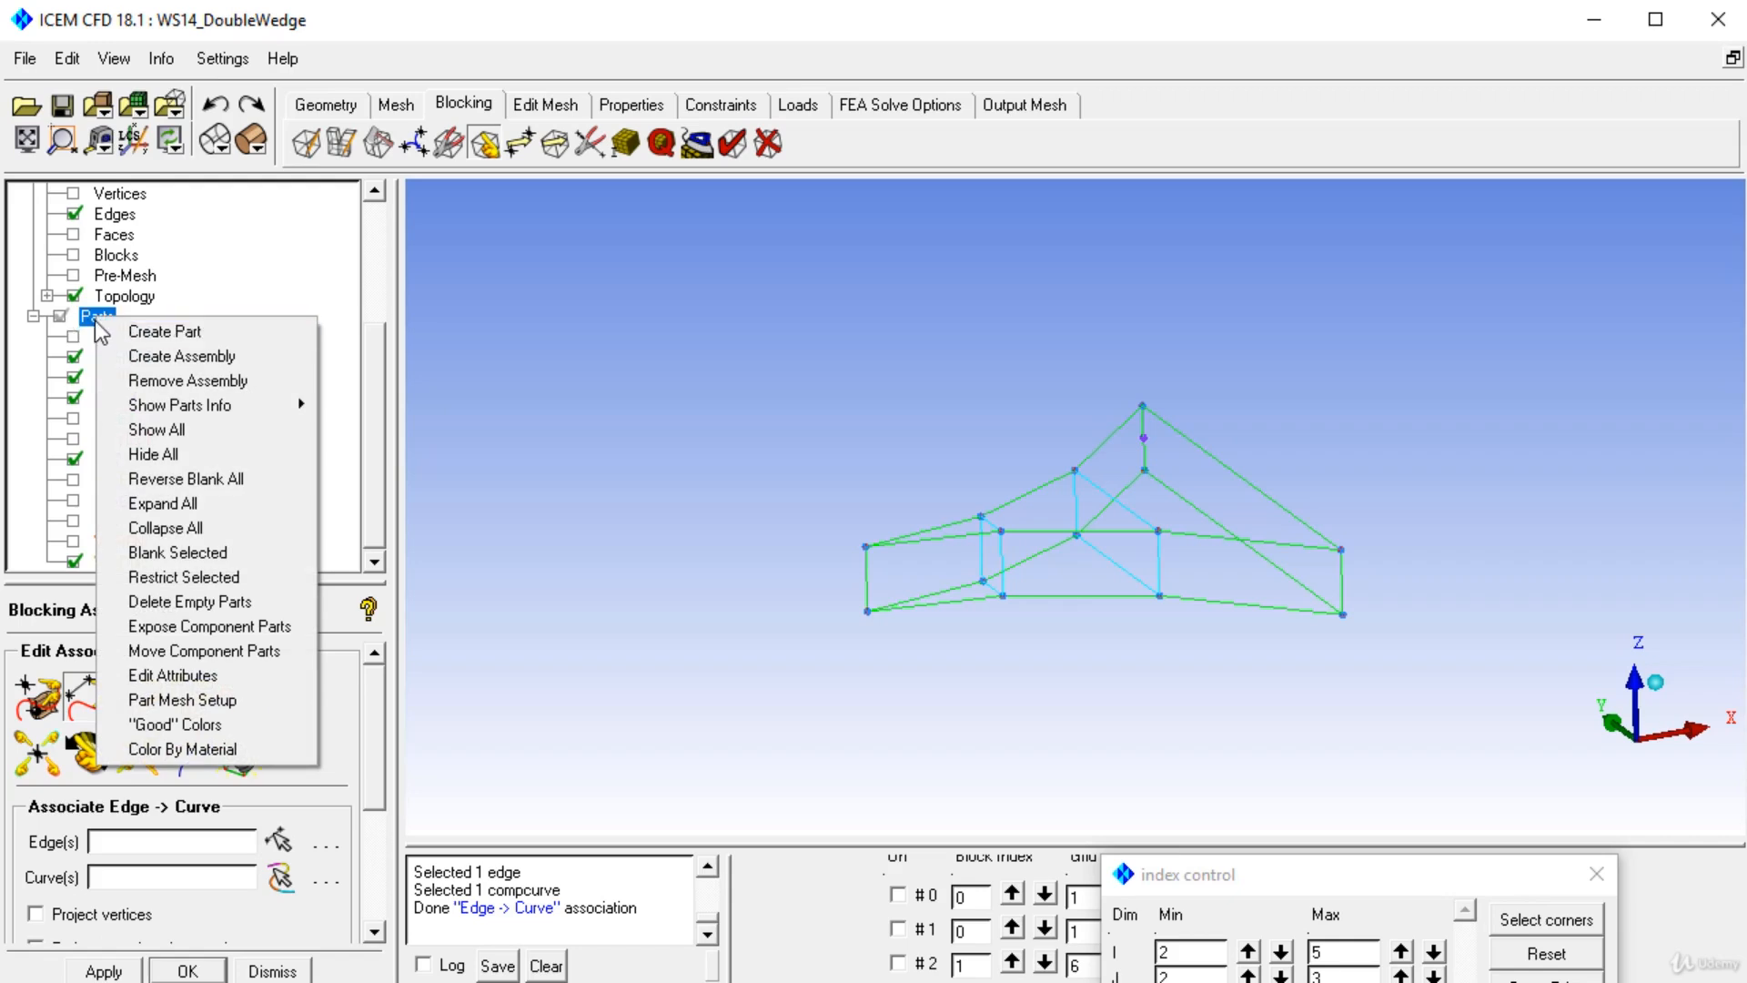
right_click(89, 315)
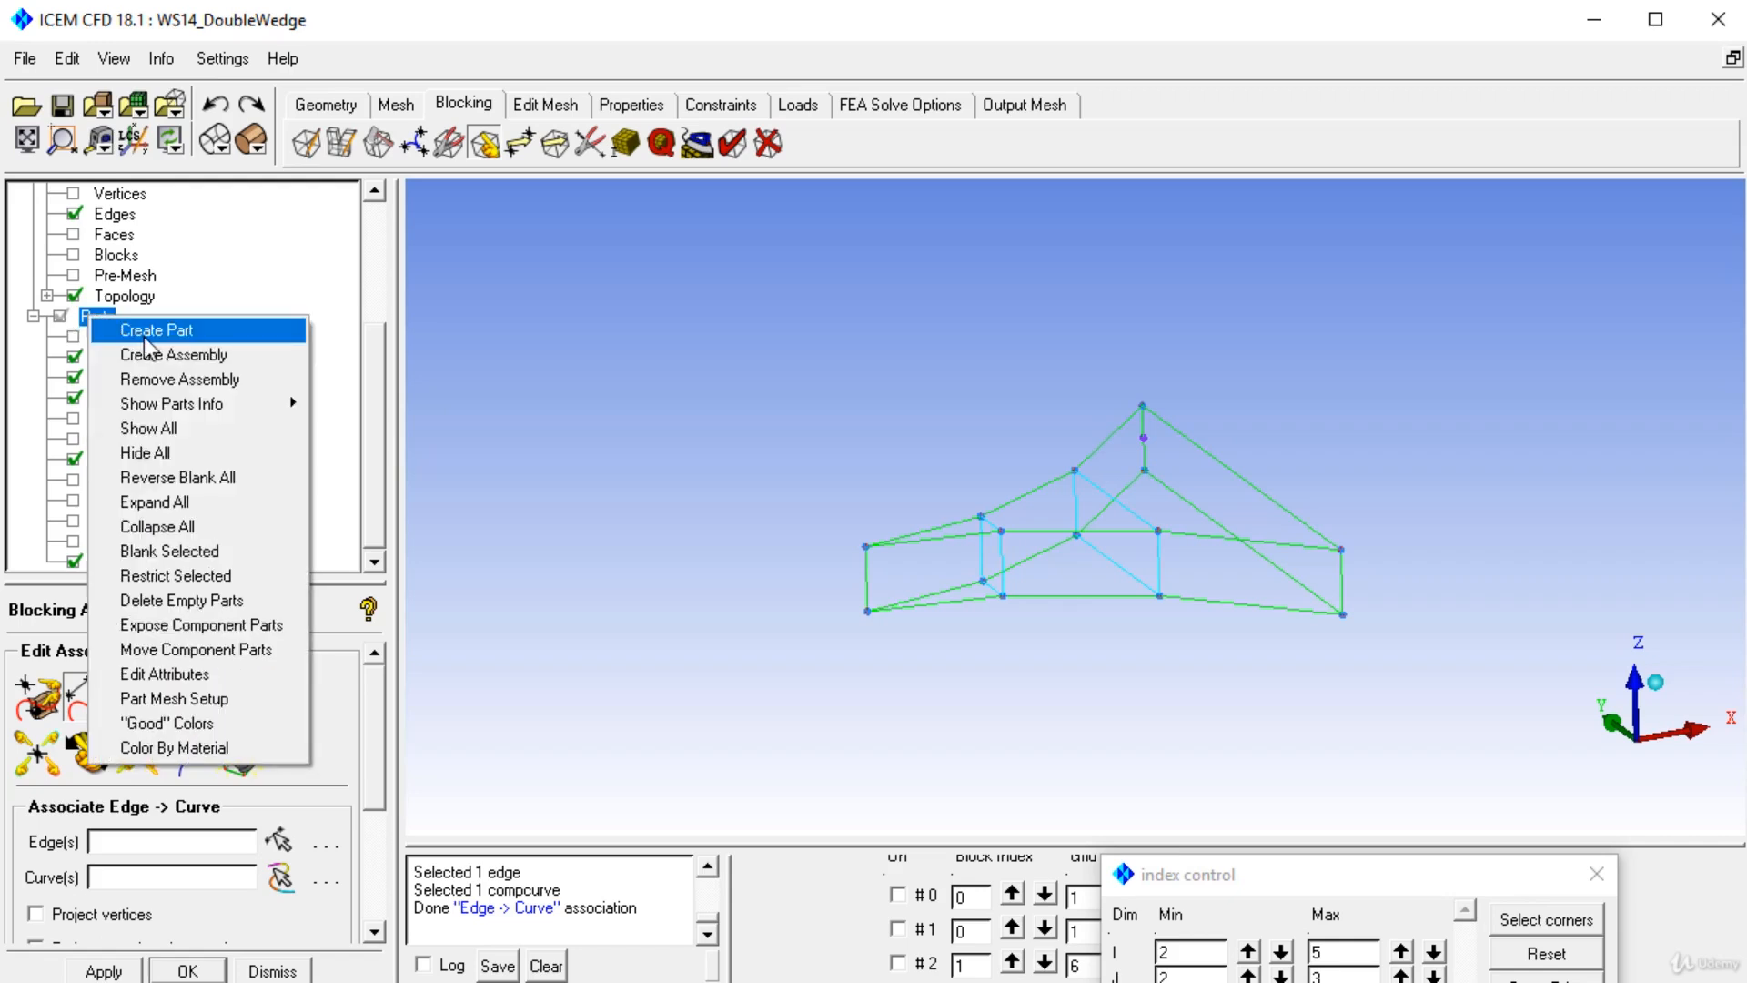
left_click(144, 340)
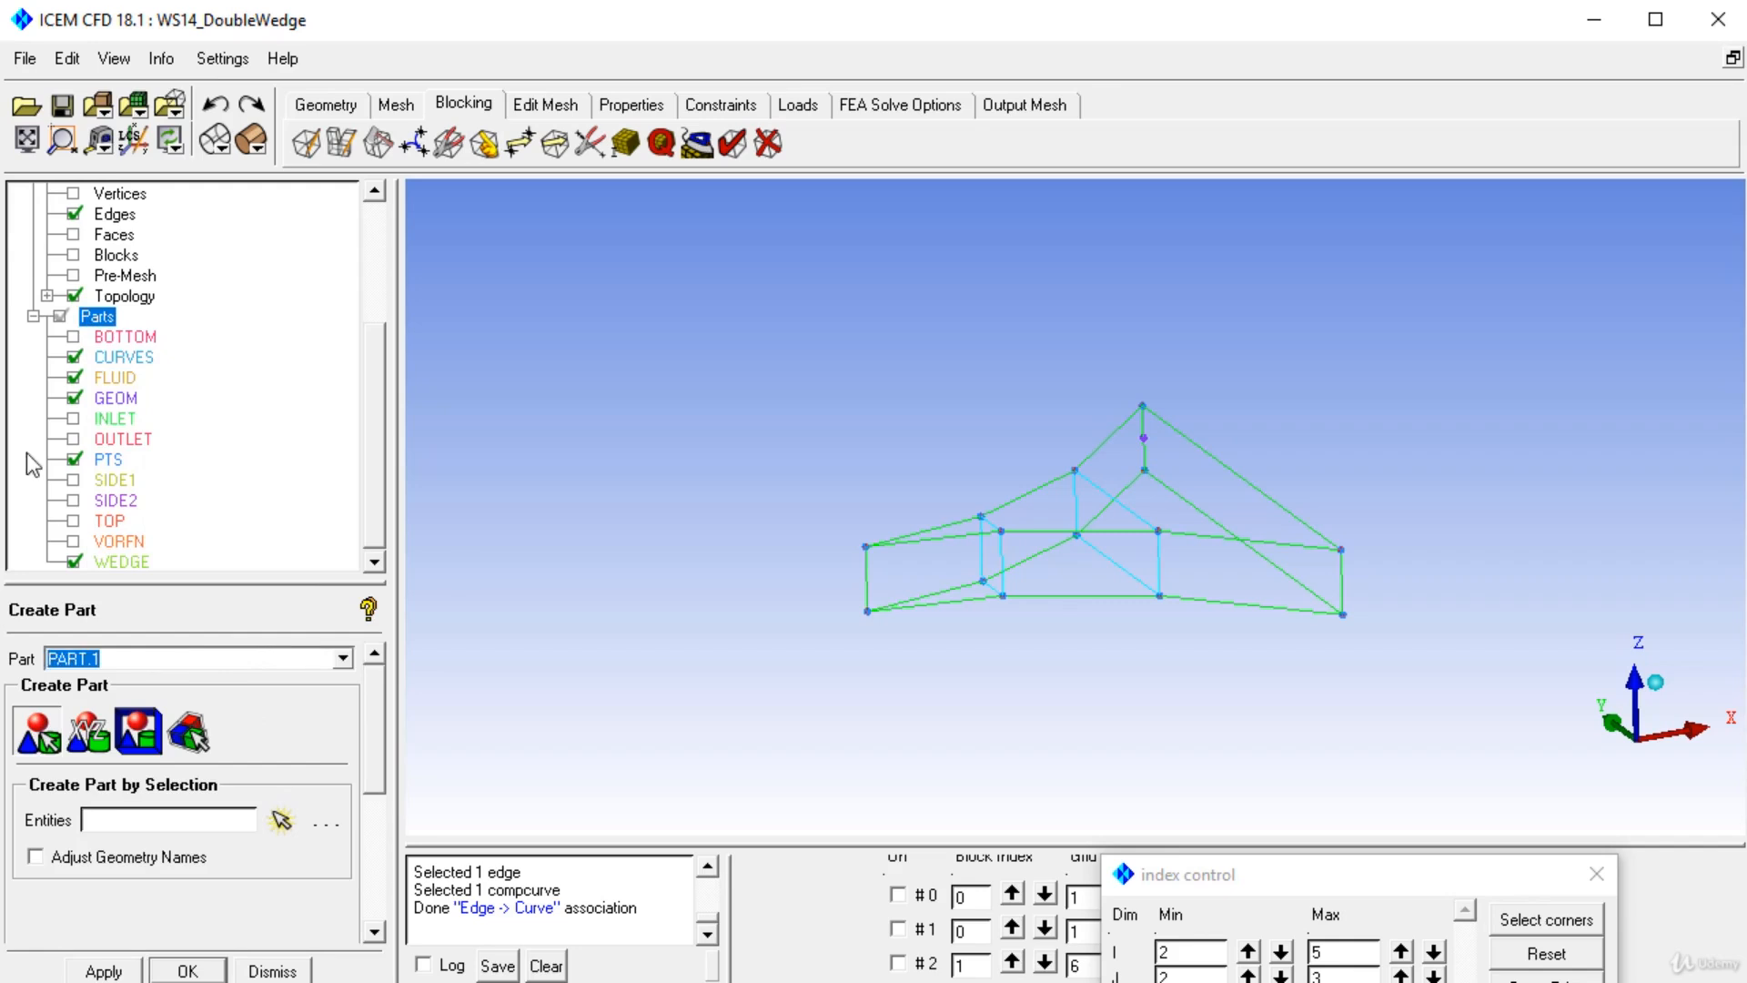
type("solid")
left_click(191, 735)
left_click(910, 559)
left_click(1067, 527)
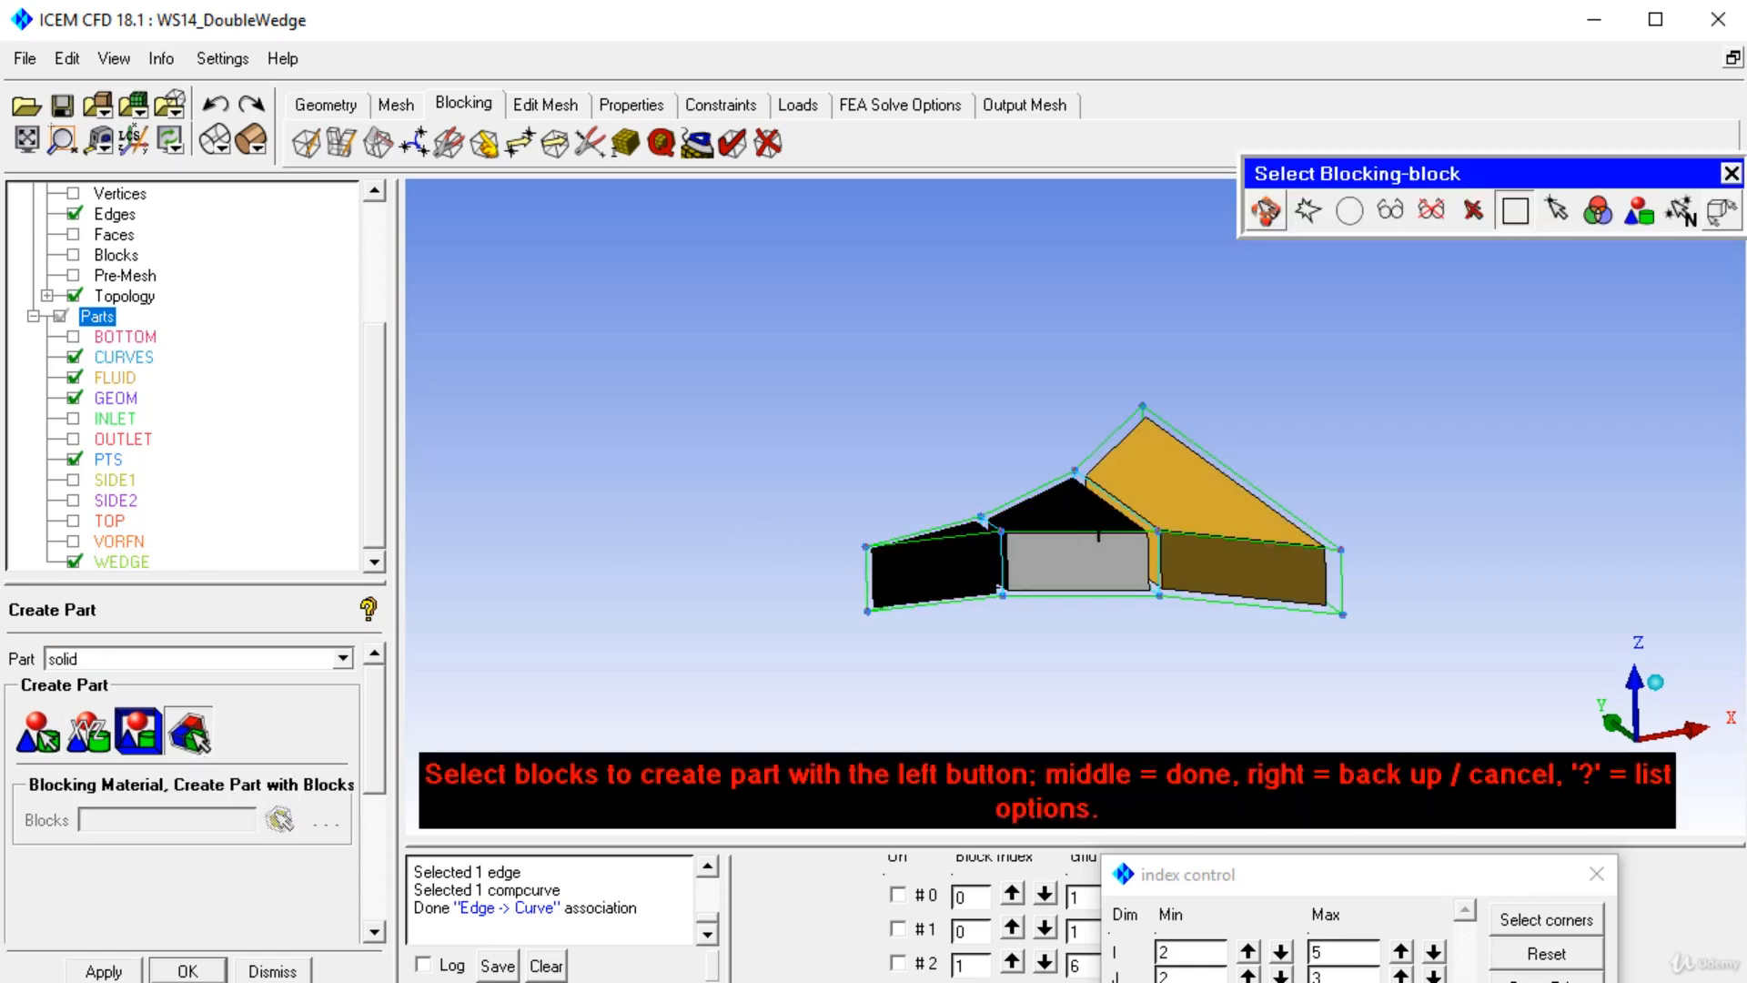
left_click(1183, 518)
middle_click(809, 615)
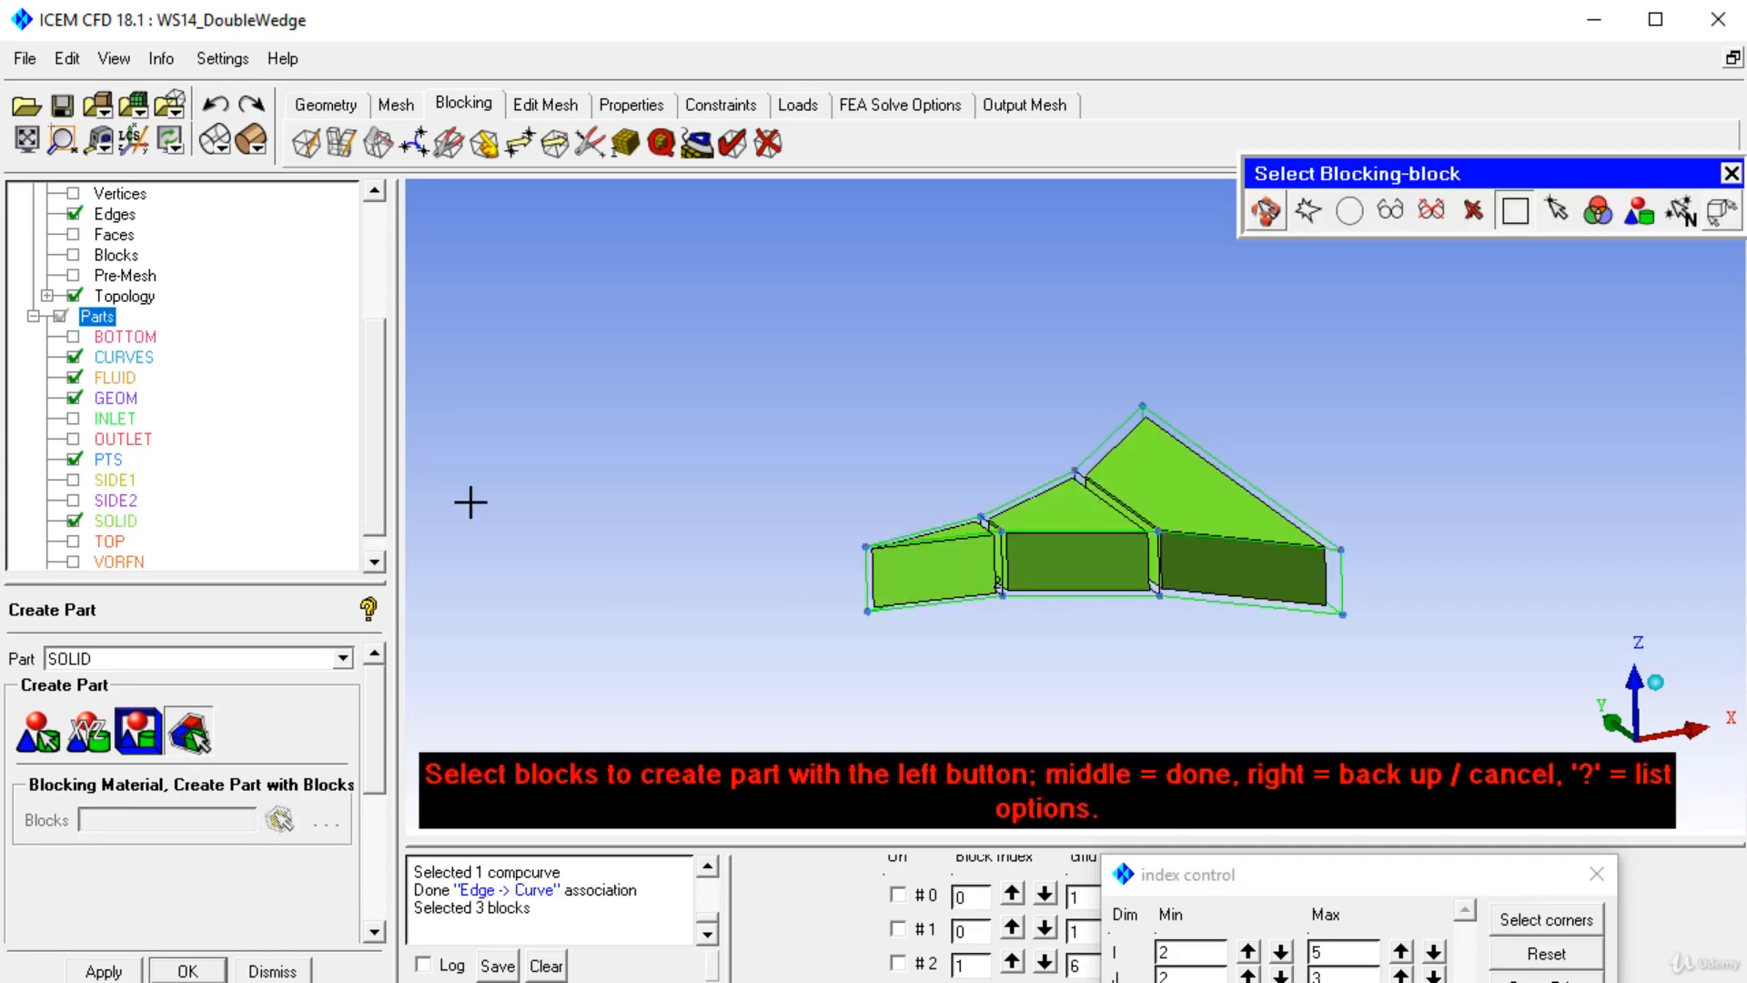
Hide the SOLID part, open the edge meshing parameters and set the left upper edge to 10 nodes.
left_click(75, 520)
left_click_drag(766, 401, 771, 500)
left_click(624, 146)
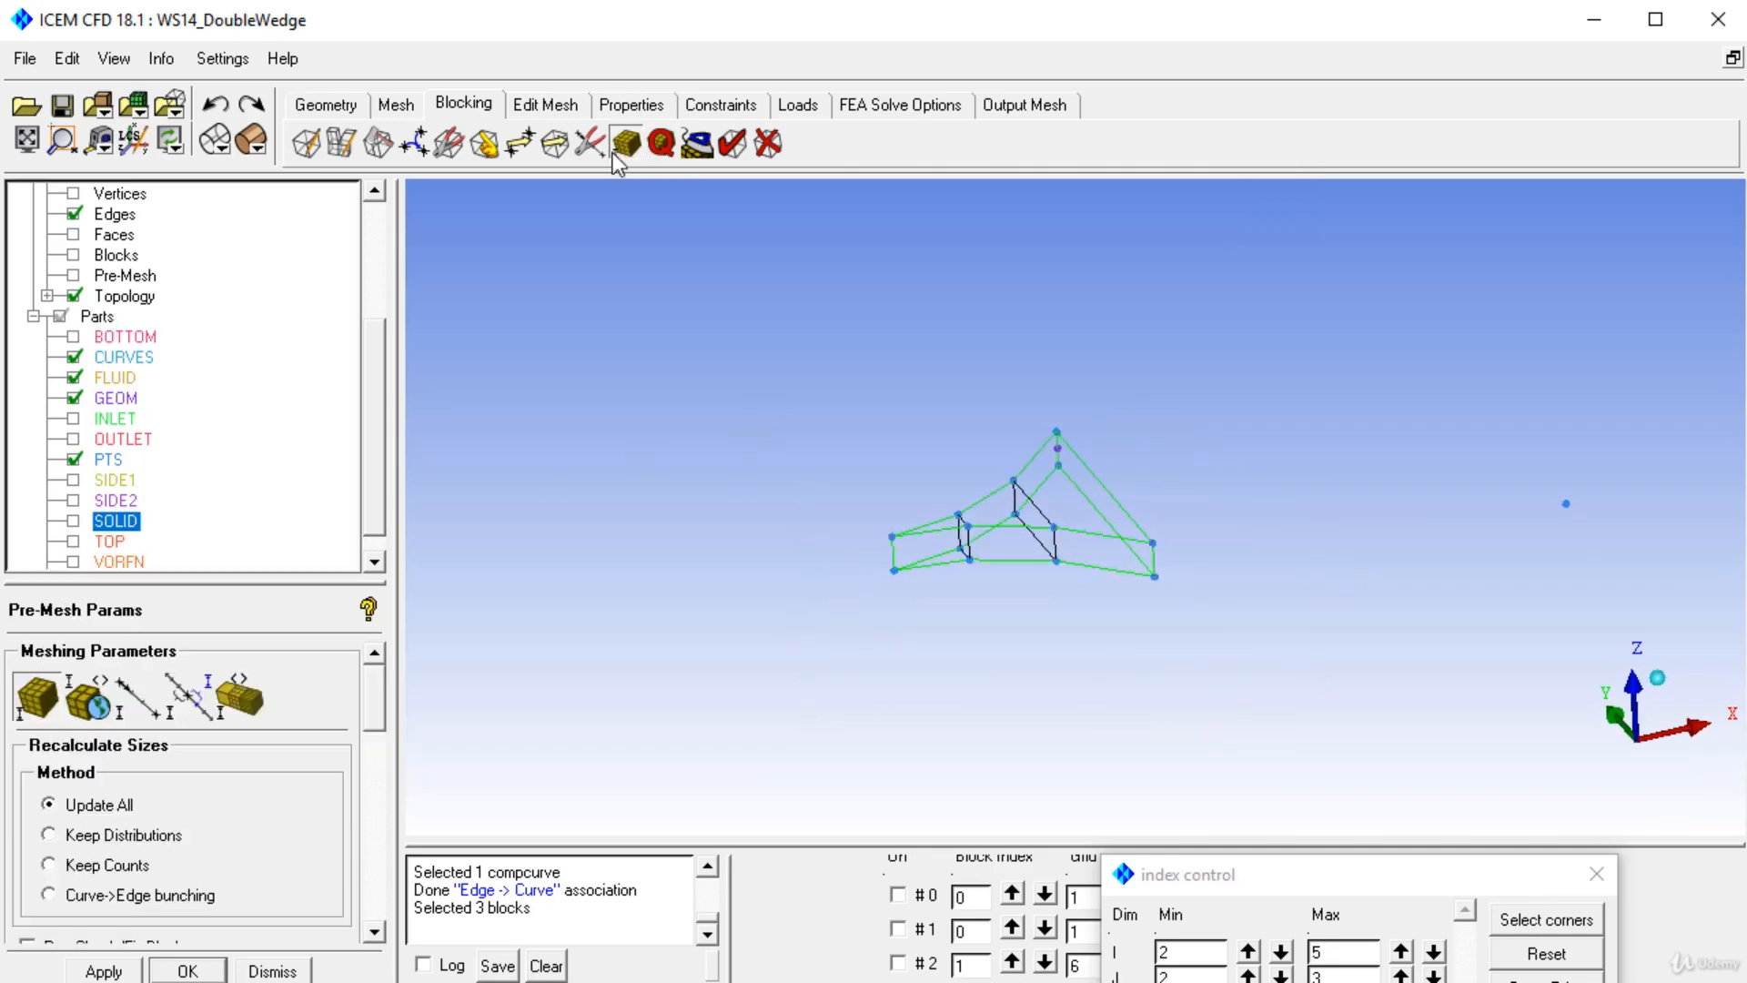
left_click(139, 697)
scroll(885, 472, "up", 3)
left_click(842, 535)
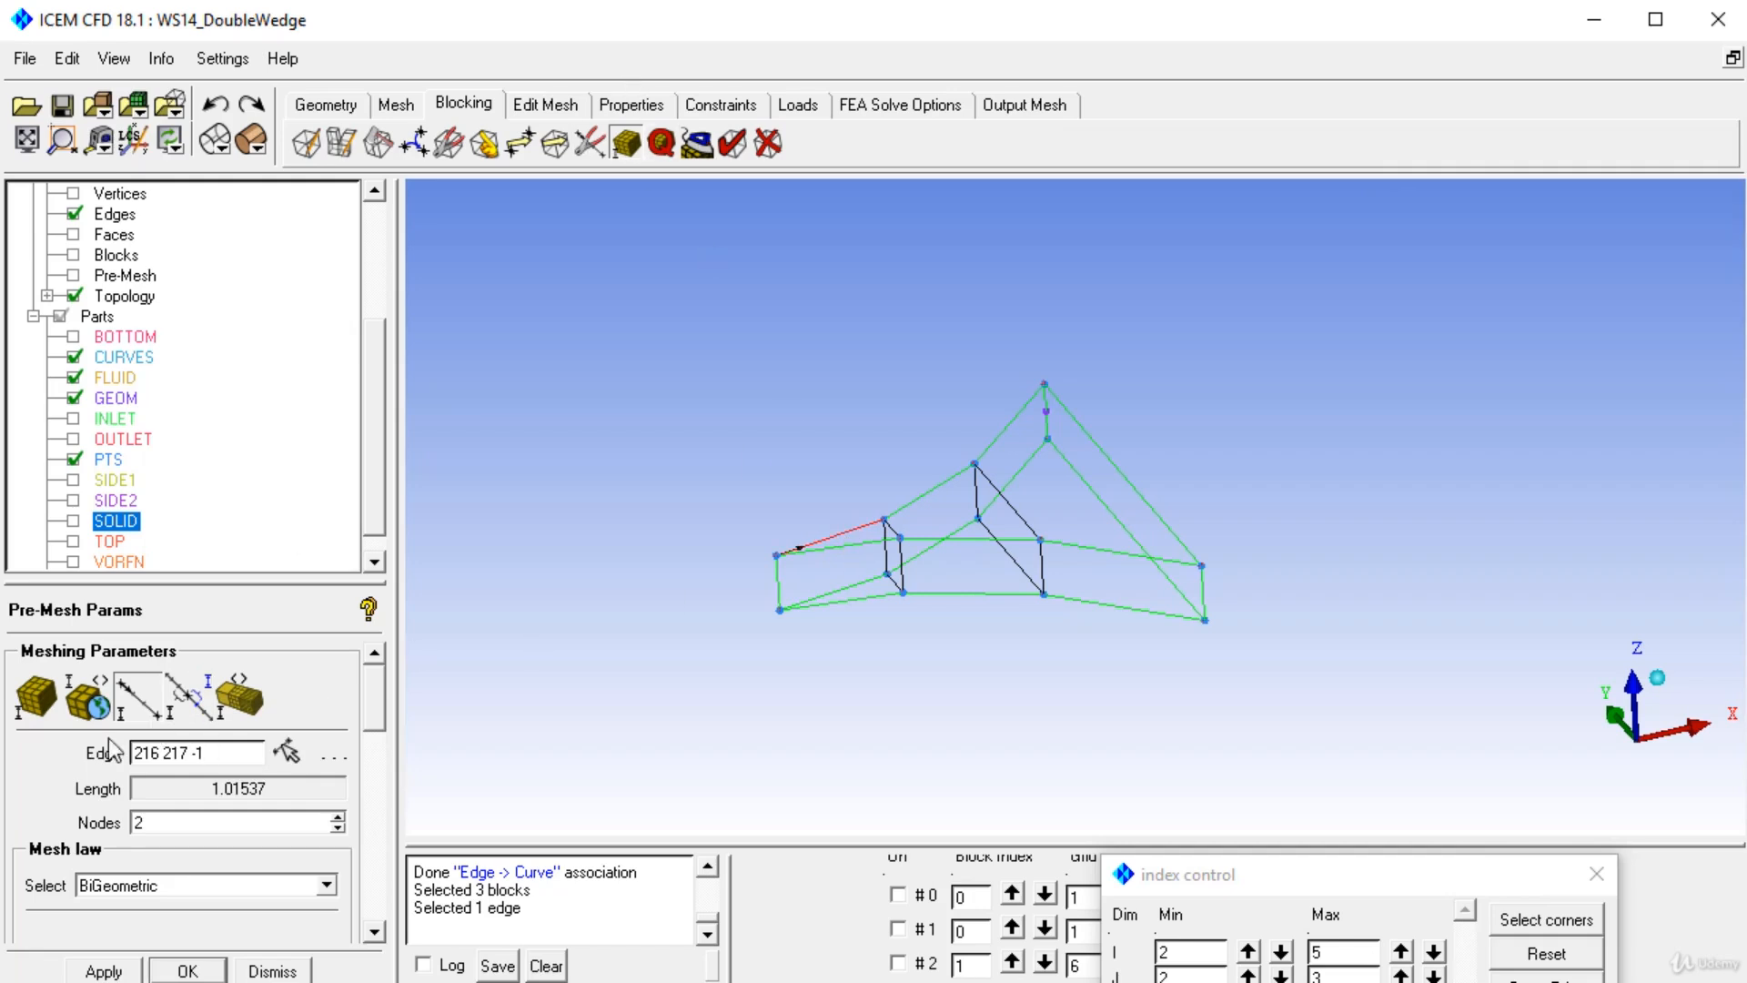
left_click_drag(165, 822, 107, 823)
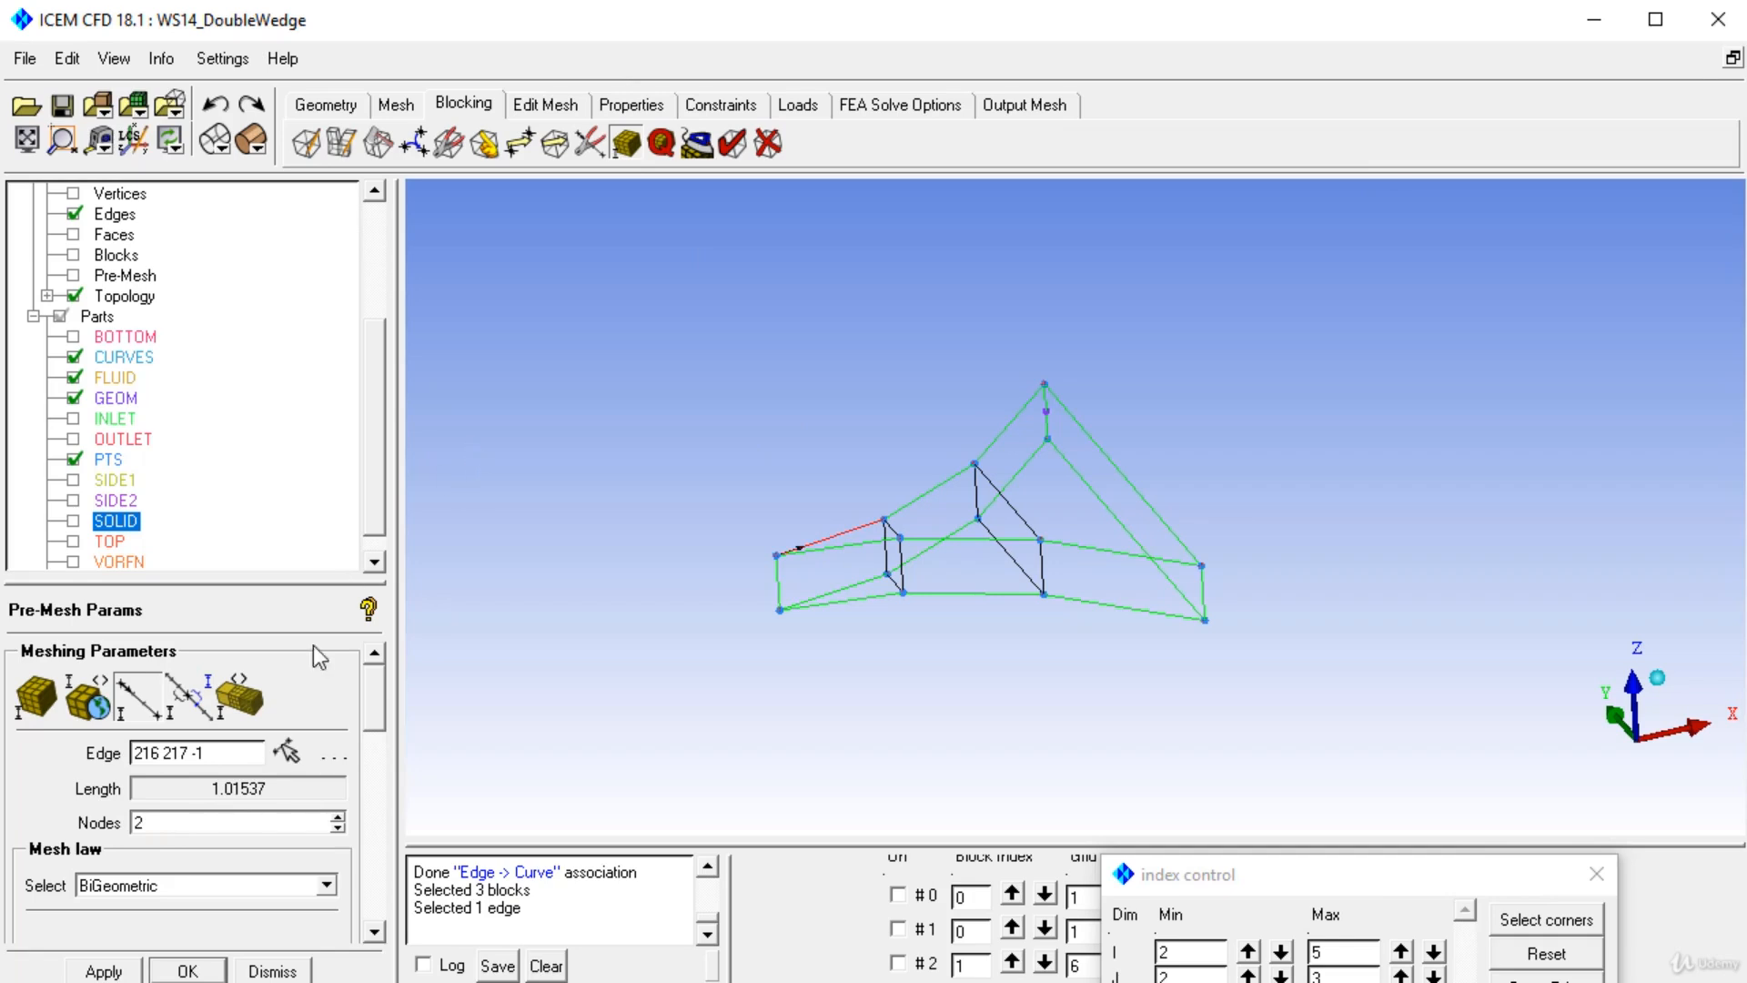
left_click_drag(146, 822, 107, 823)
type("10")
left_click(104, 968)
Set the adjacent upper edge to 10 nodes, copying the parameters to all parallel edges.
left_click(923, 492)
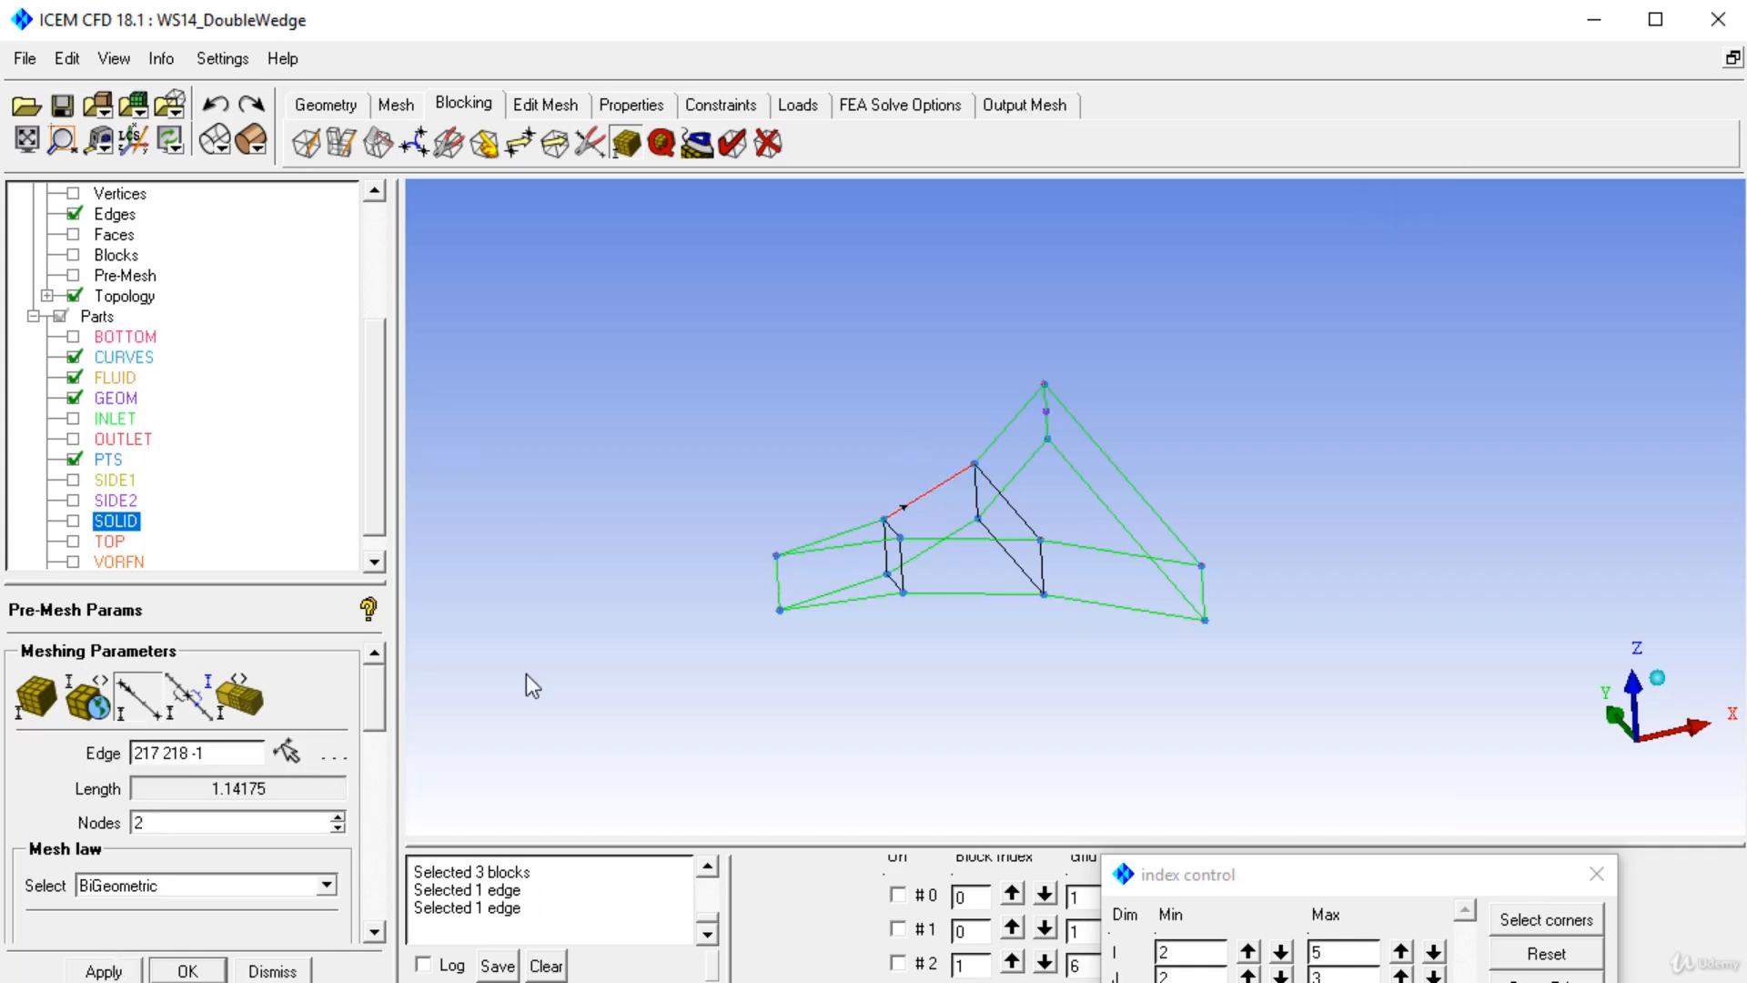
type("10")
key("Return")
left_click_drag(381, 703, 286, 831)
left_click(133, 859)
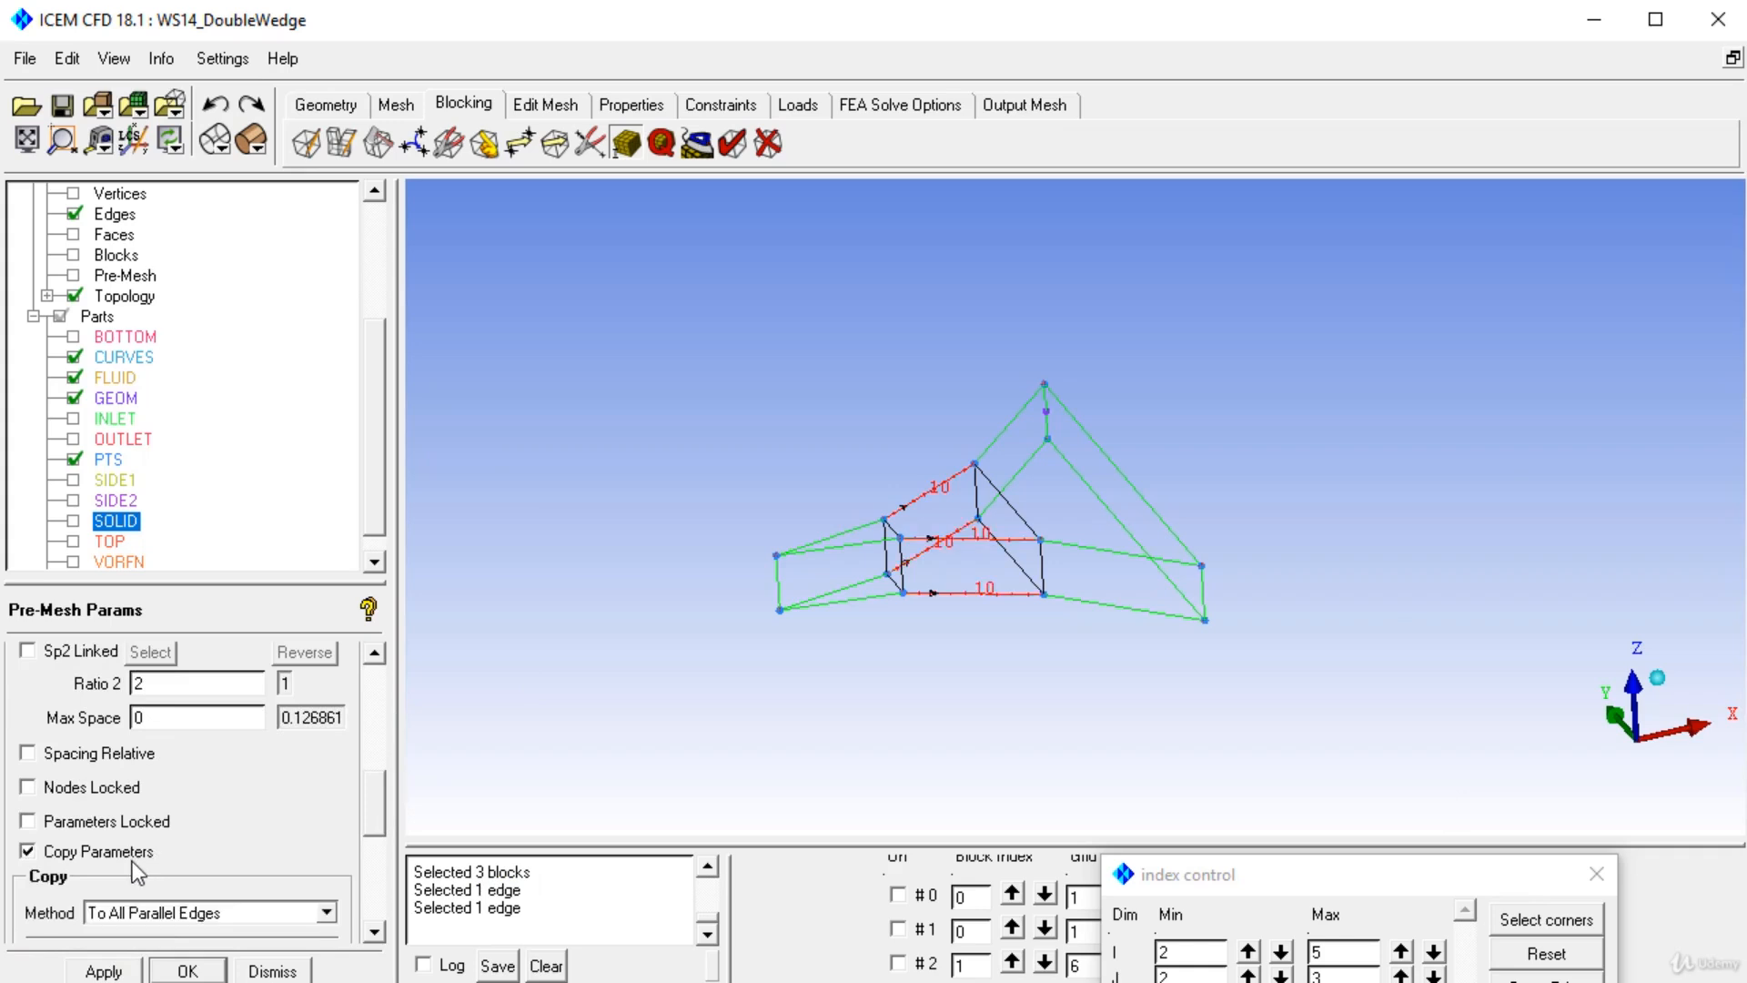
left_click_drag(379, 832, 382, 728)
scroll(893, 506, "up", 3)
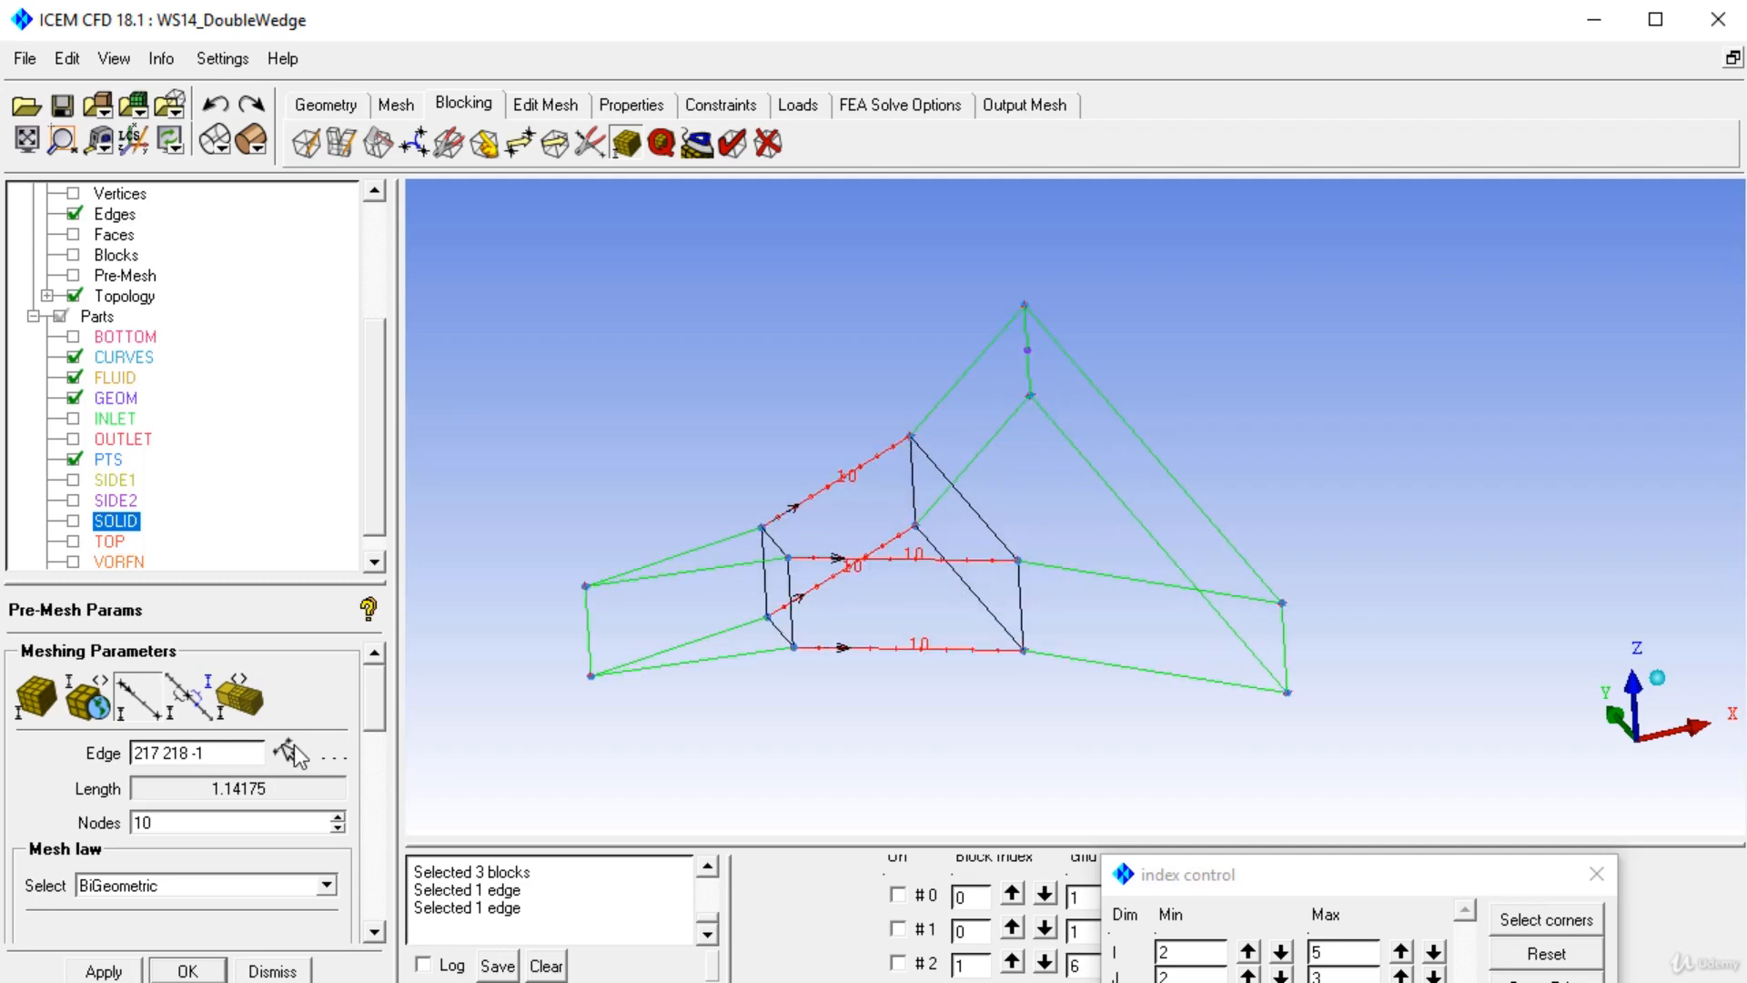
Set the sloped edge running up to the apex to 10 nodes.
left_click(145, 707)
left_click(972, 402)
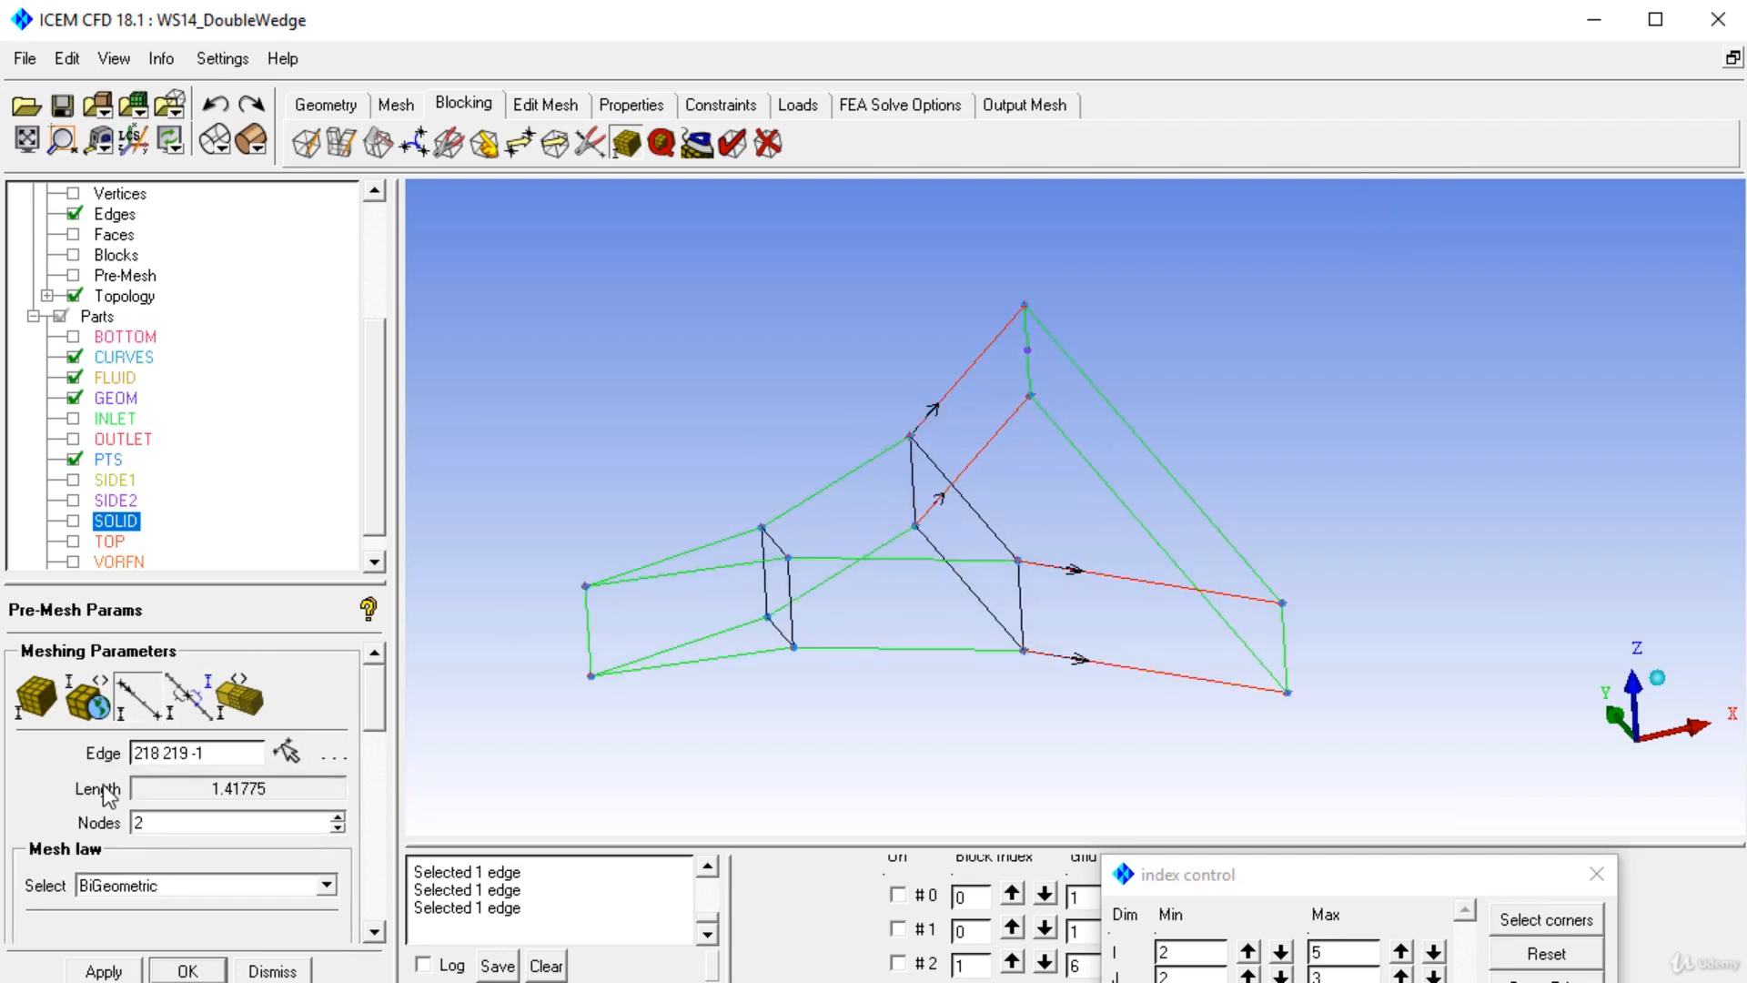
double_click(182, 824)
type("10")
key("Return")
Set the long right sloped edge to 20 nodes, apply, and display the recomputed pre-mesh.
left_click(144, 706)
left_click(1111, 457)
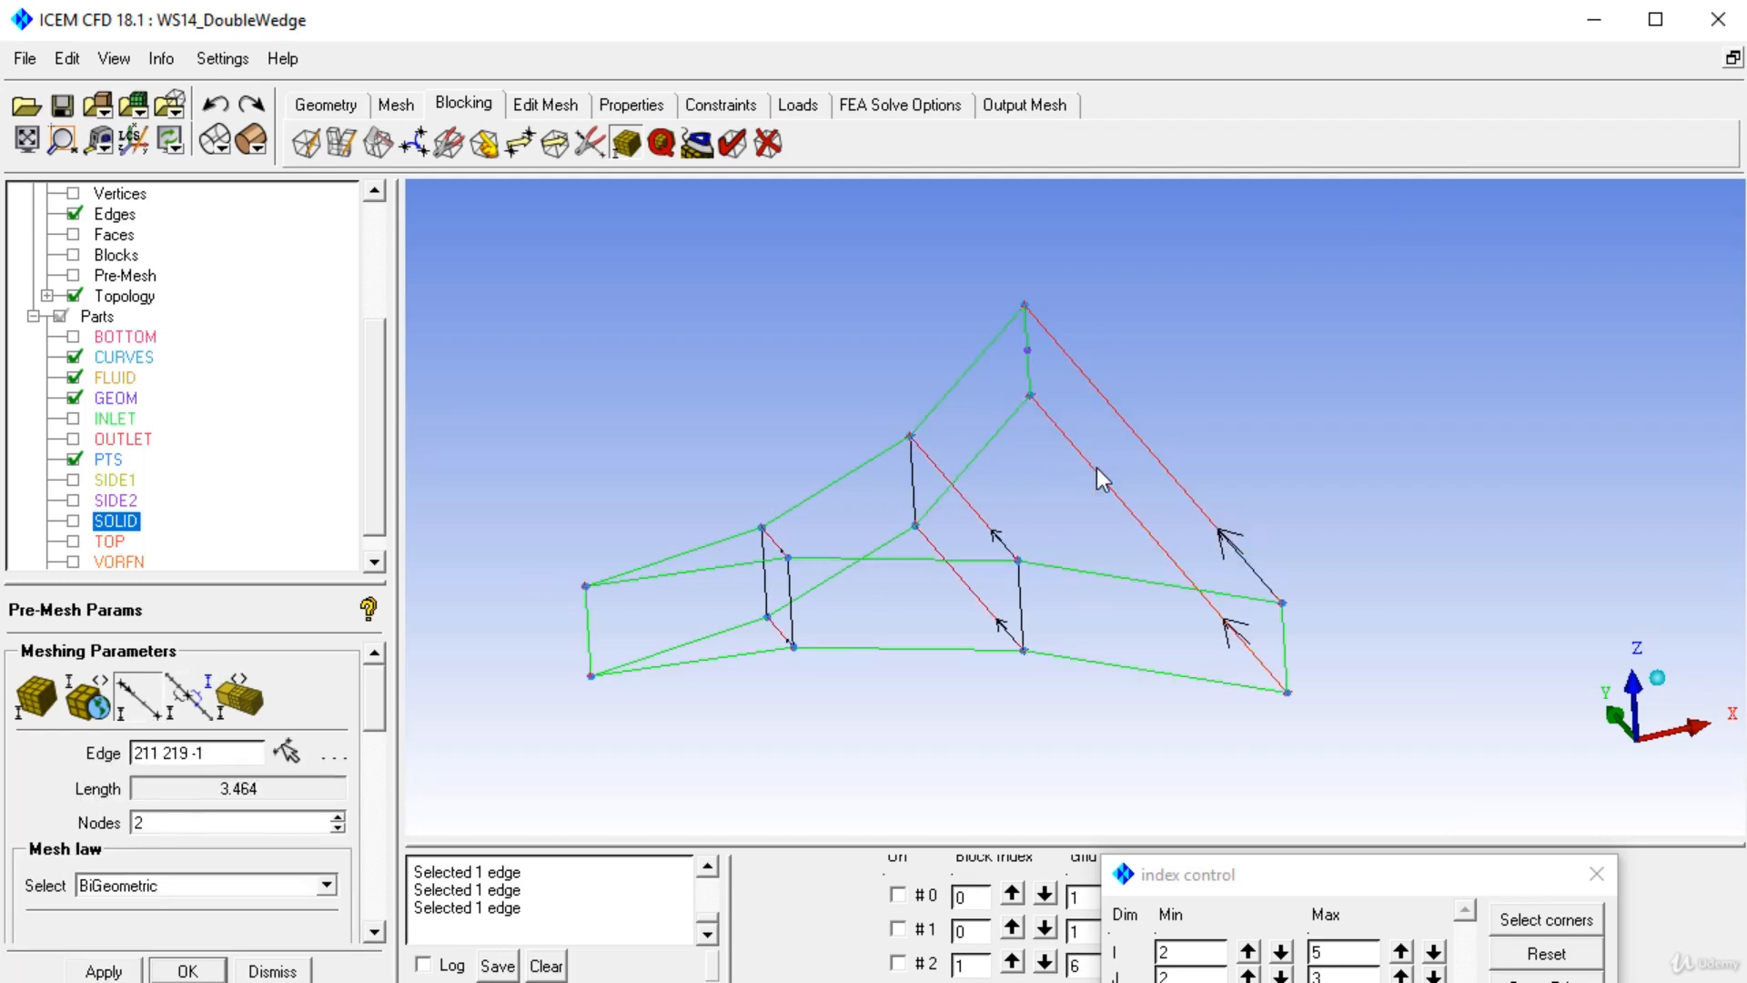
type("20")
left_click(106, 971)
left_click(75, 275)
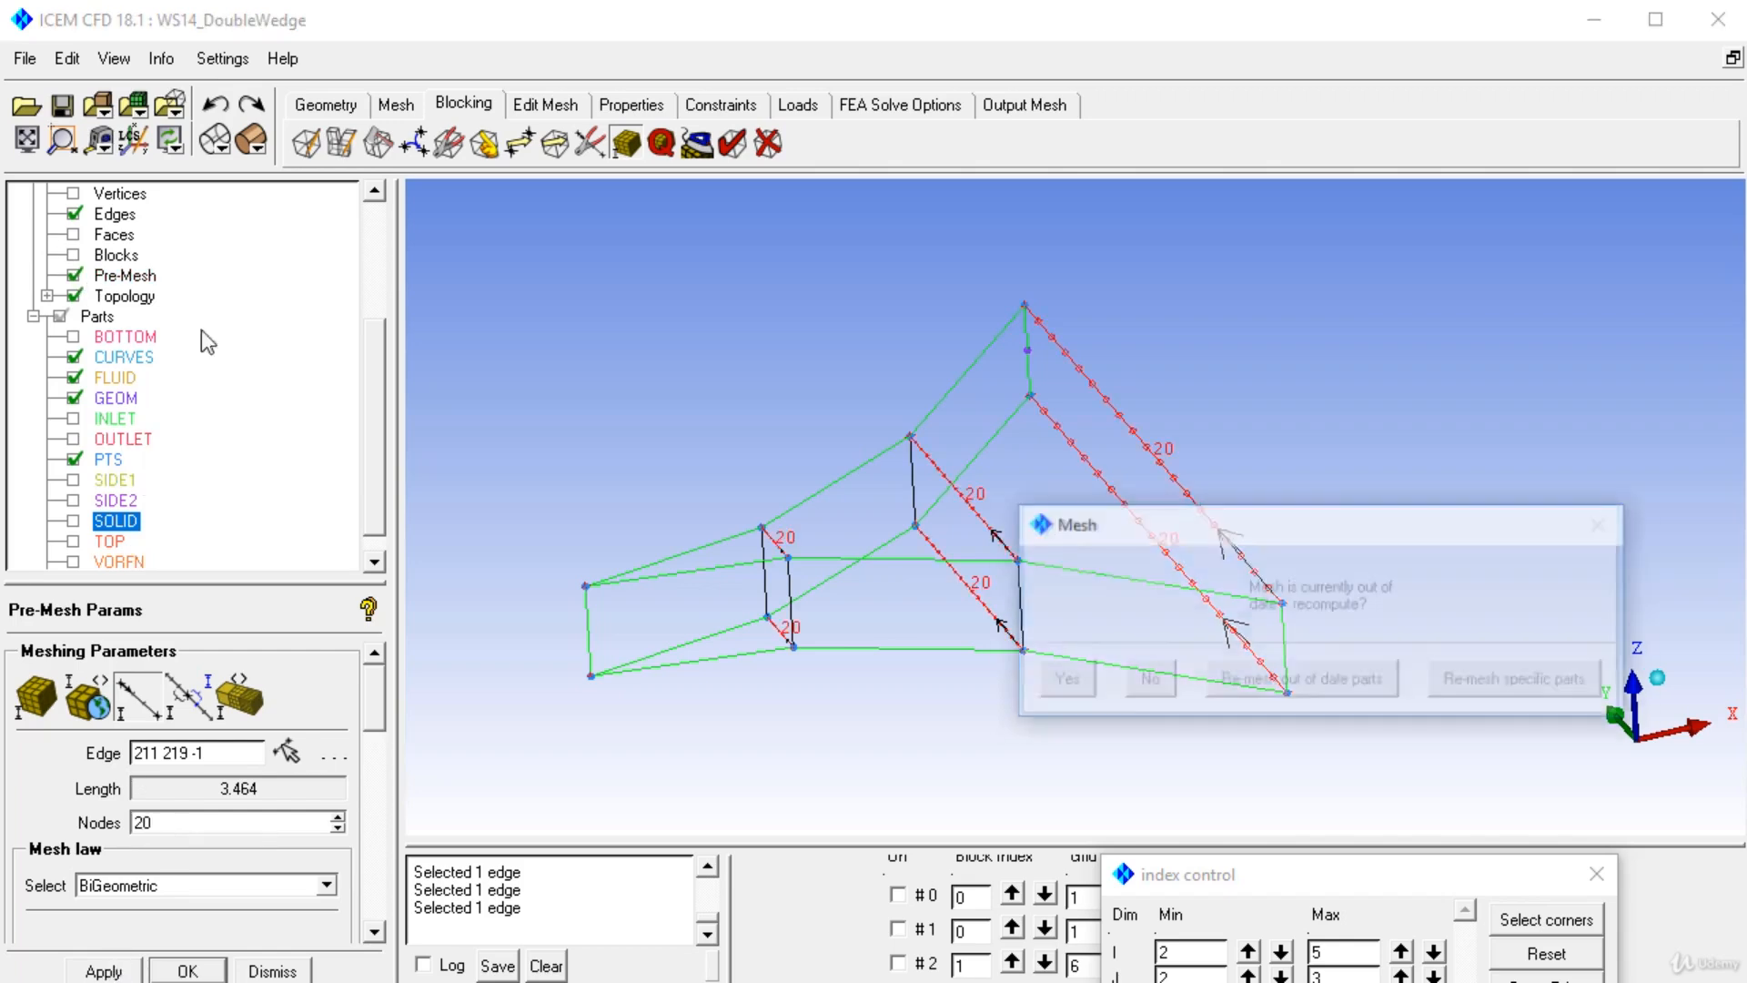
left_click(1053, 682)
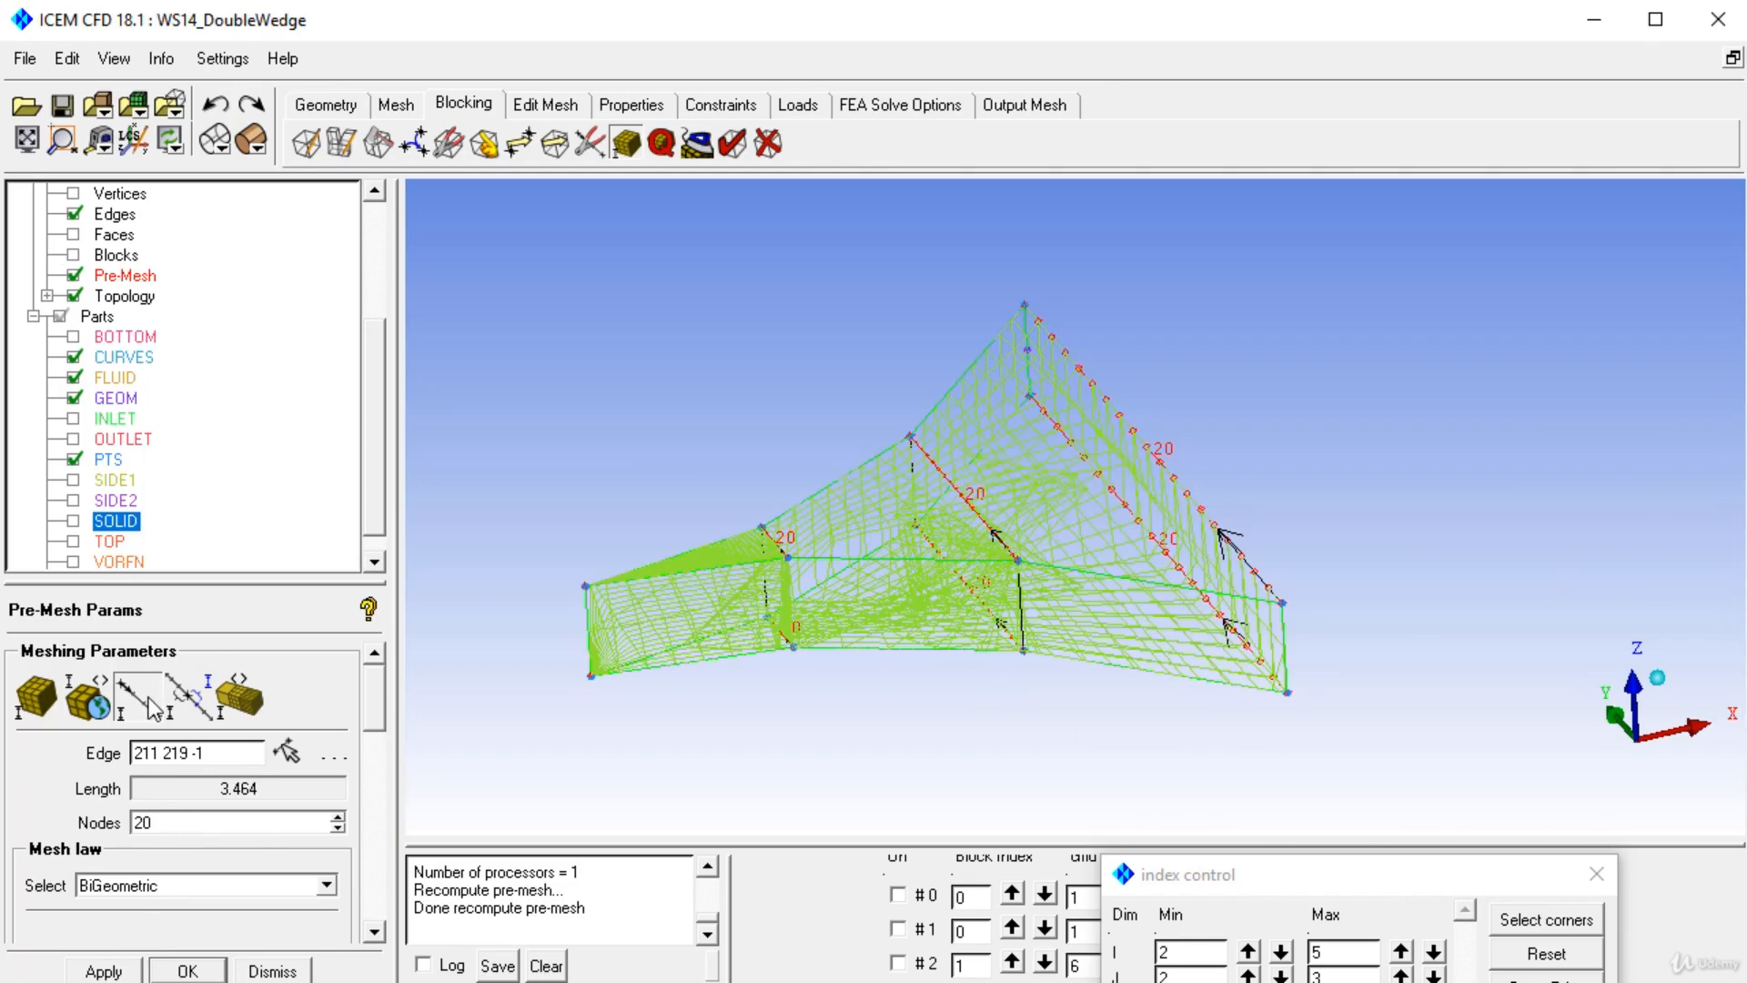
Set the vertical thickness edge to 10 nodes and apply.
left_click(160, 701)
left_click(566, 628)
key("BackSpace")
type("10")
left_click(104, 971)
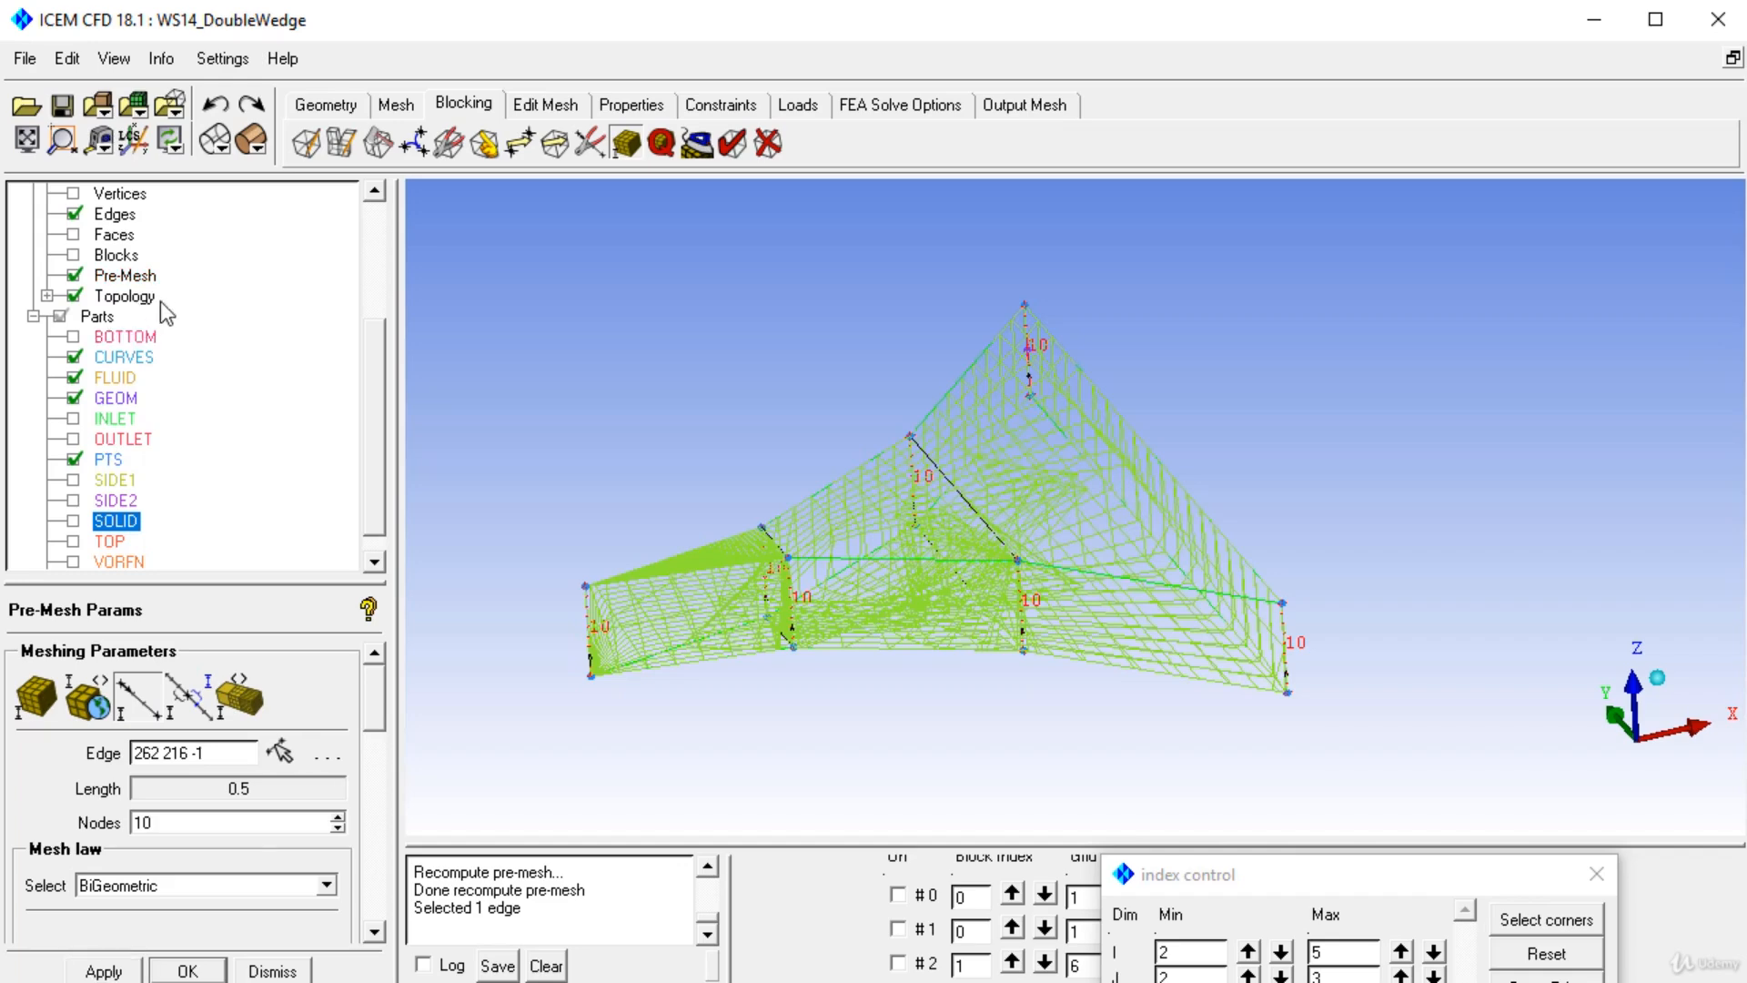
Display the pre-mesh as shaded solid and examine it.
right_click(125, 275)
left_click(228, 488)
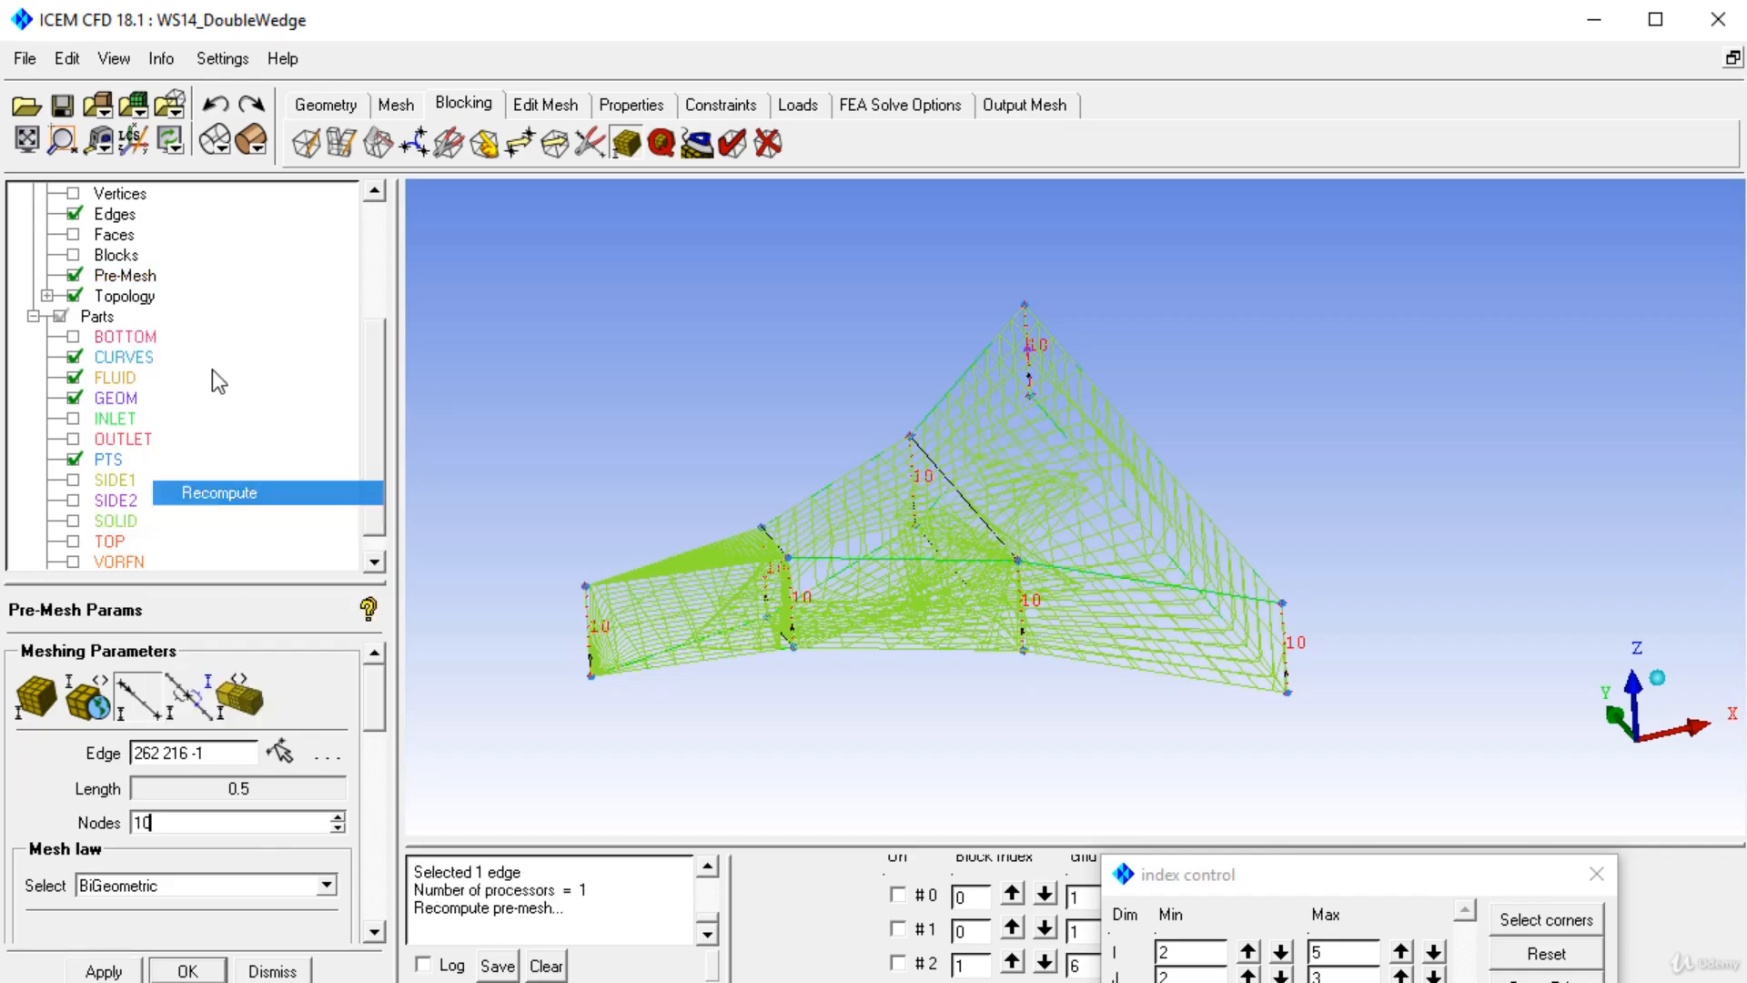
left_click(258, 154)
left_click(254, 189)
scroll(889, 665, "up", 3)
middle_click_drag(929, 633, 1179, 512)
middle_click_drag(877, 646, 817, 670)
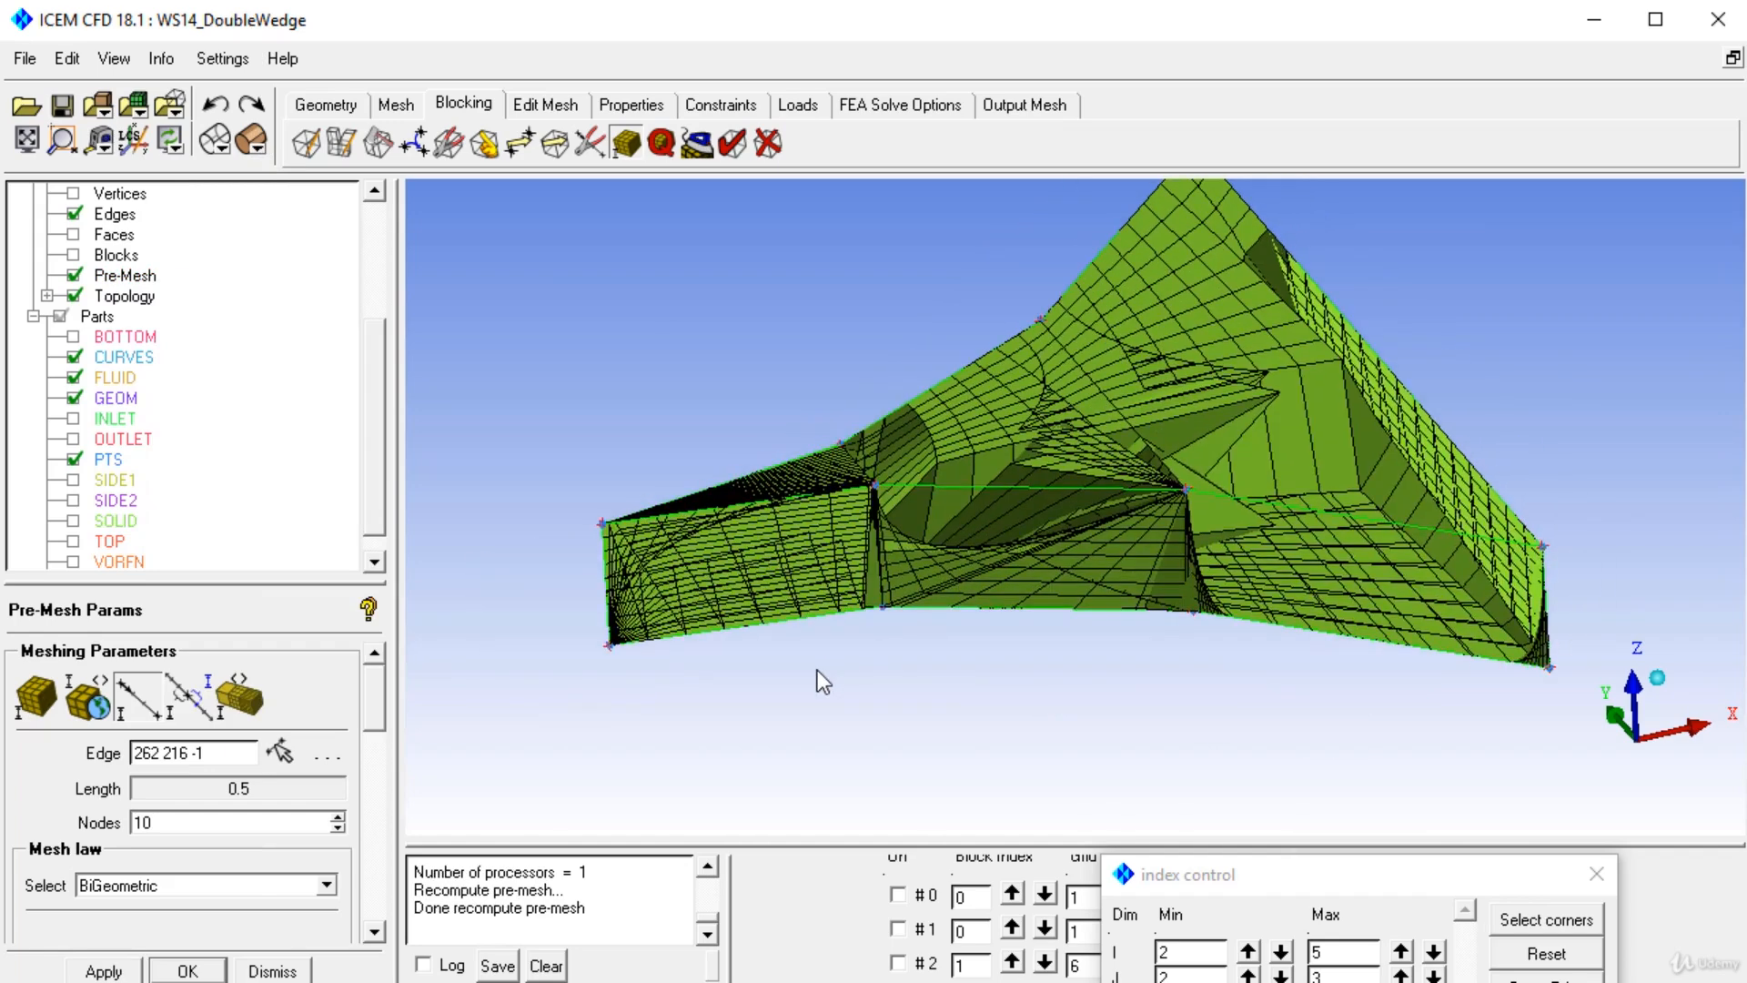
Hide the pre-mesh and show the edge association arrows on the blocking.
left_click(74, 275)
scroll(769, 585, "down", 3)
middle_click_drag(800, 571, 774, 612)
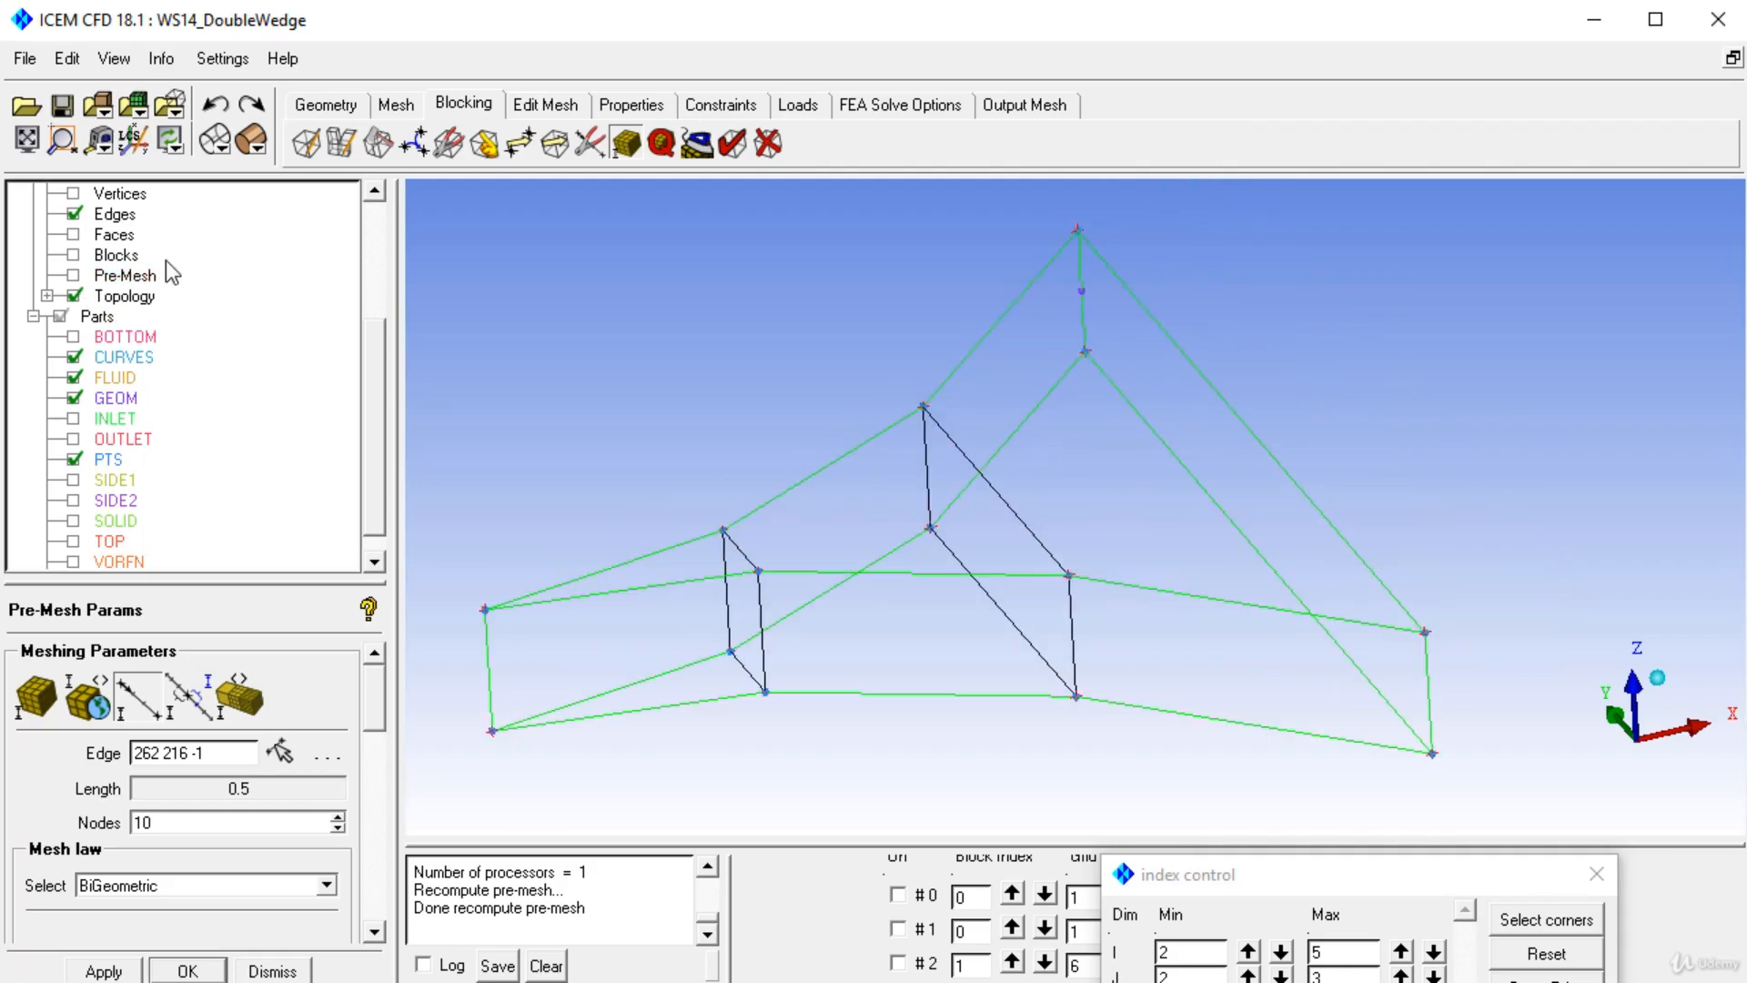
left_click_drag(377, 406, 380, 337)
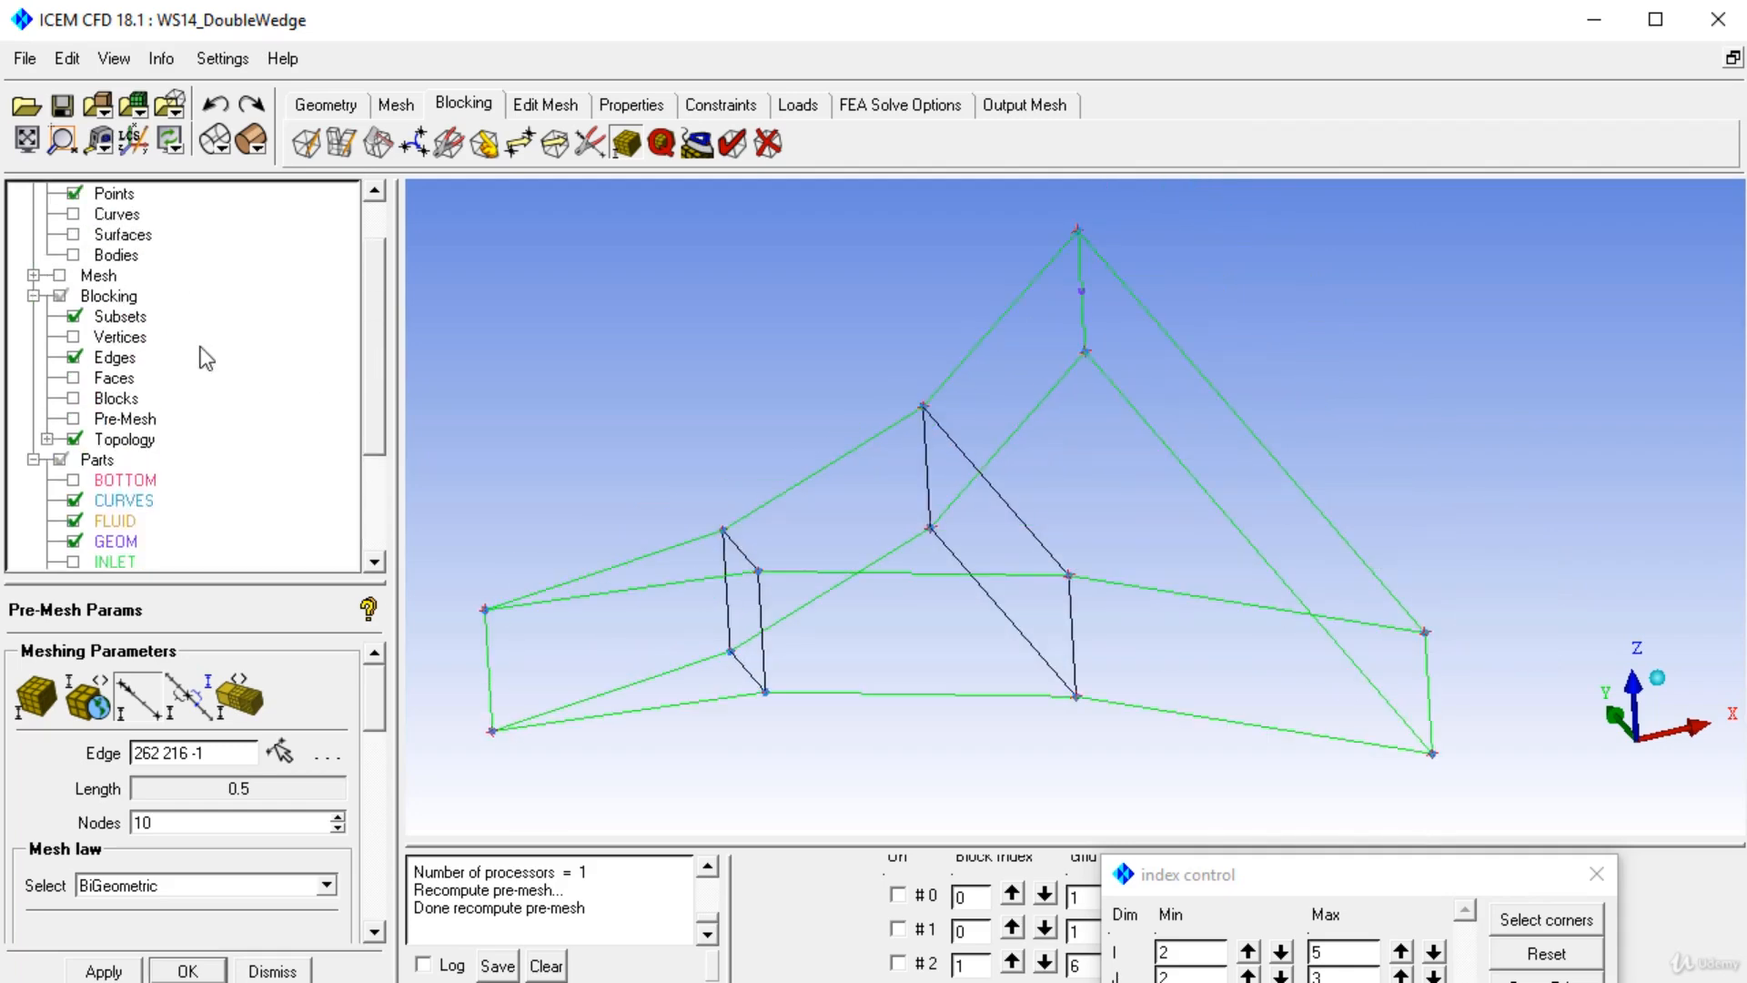
right_click(114, 358)
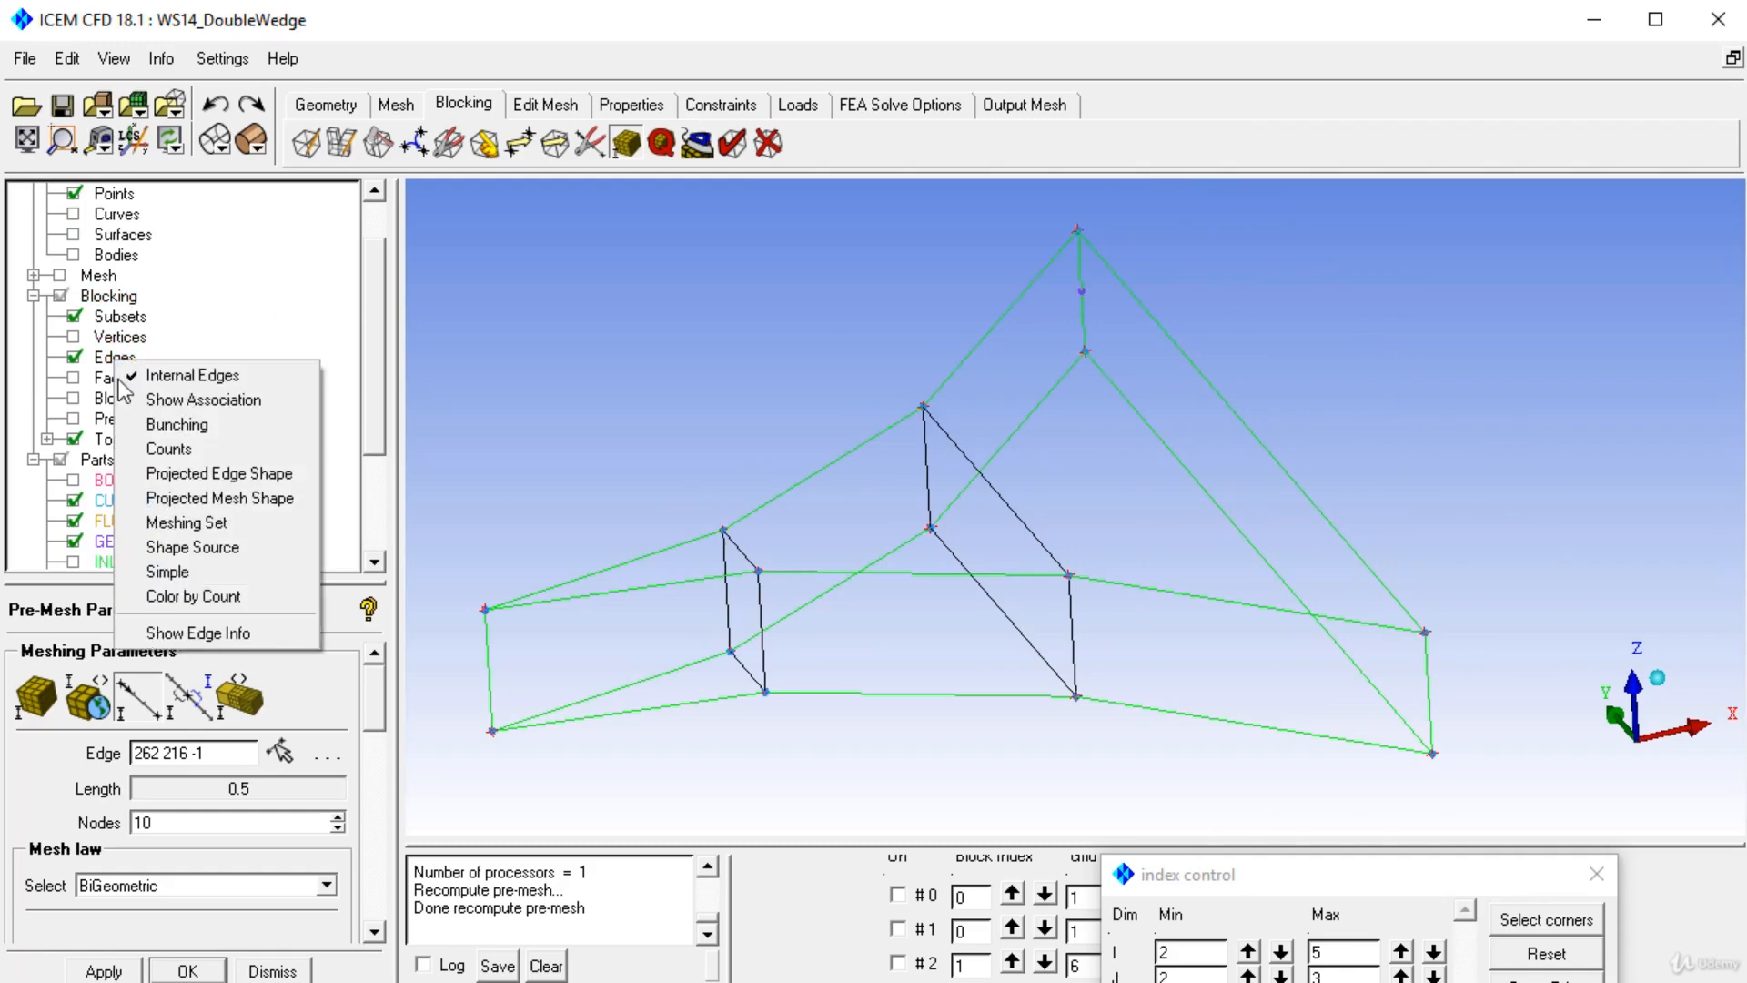
left_click(184, 403)
scroll(1137, 646, "up", 3)
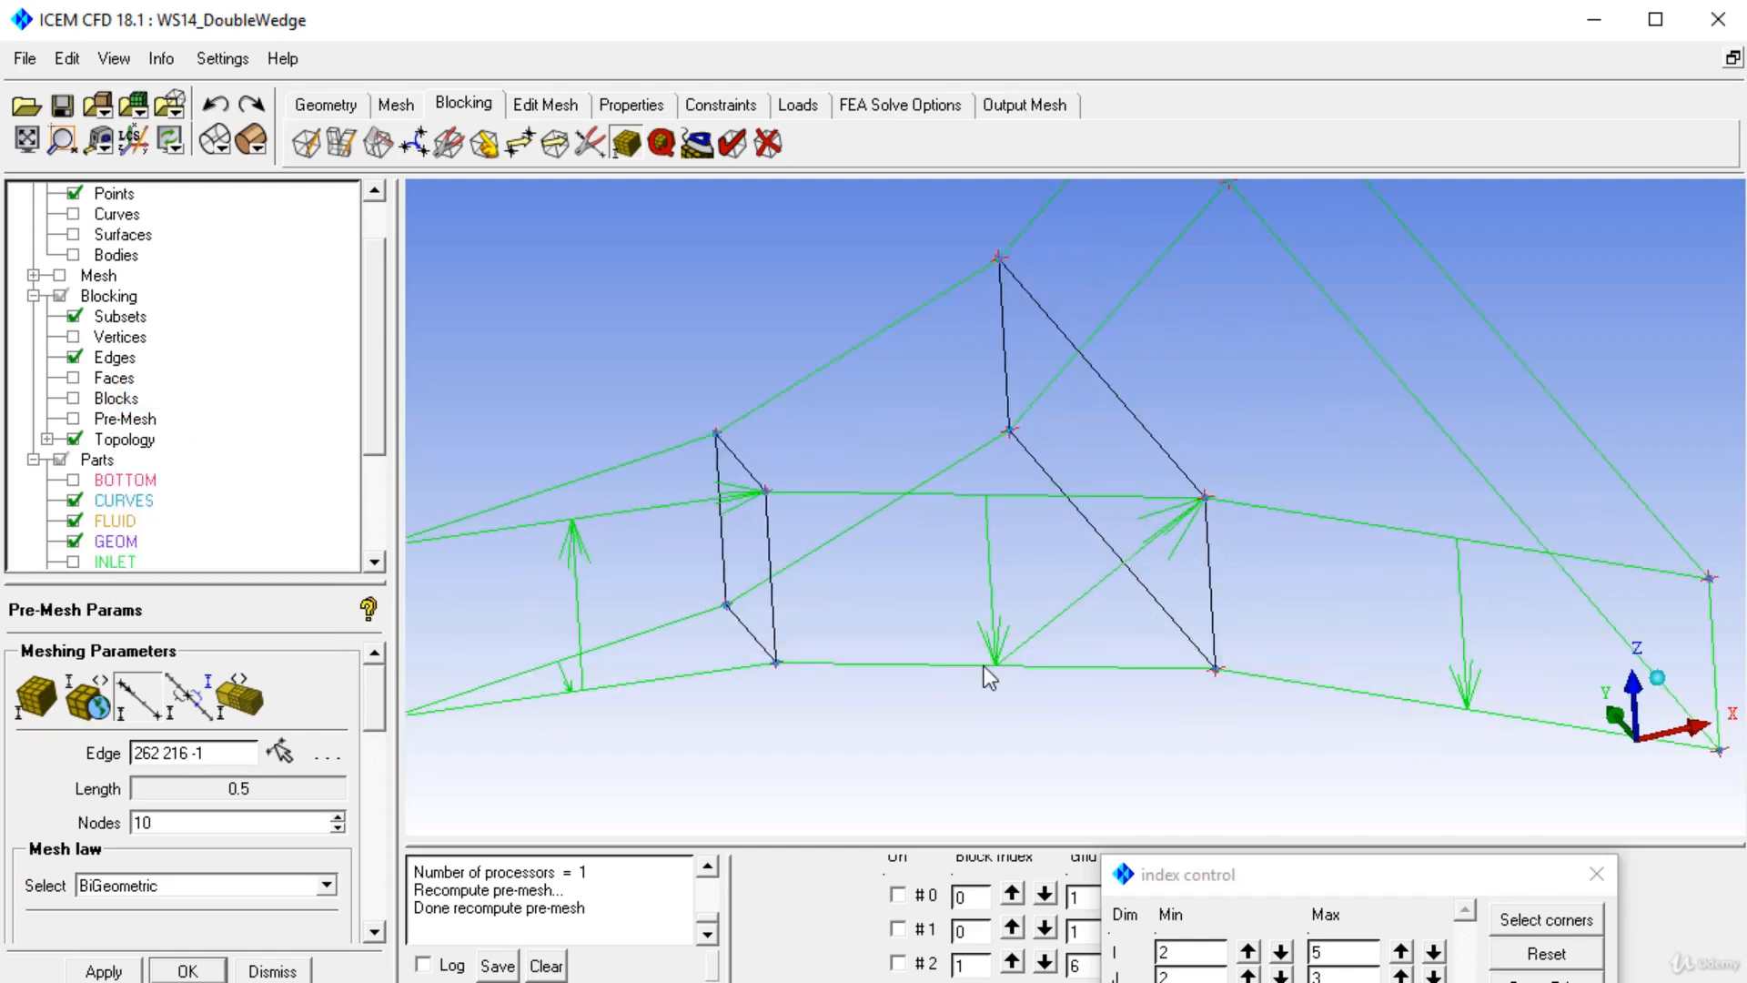
scroll(989, 678, "down", 2)
Show the curves and re-associate the middle base edge to its geometry curve.
left_click(74, 214)
left_click(485, 146)
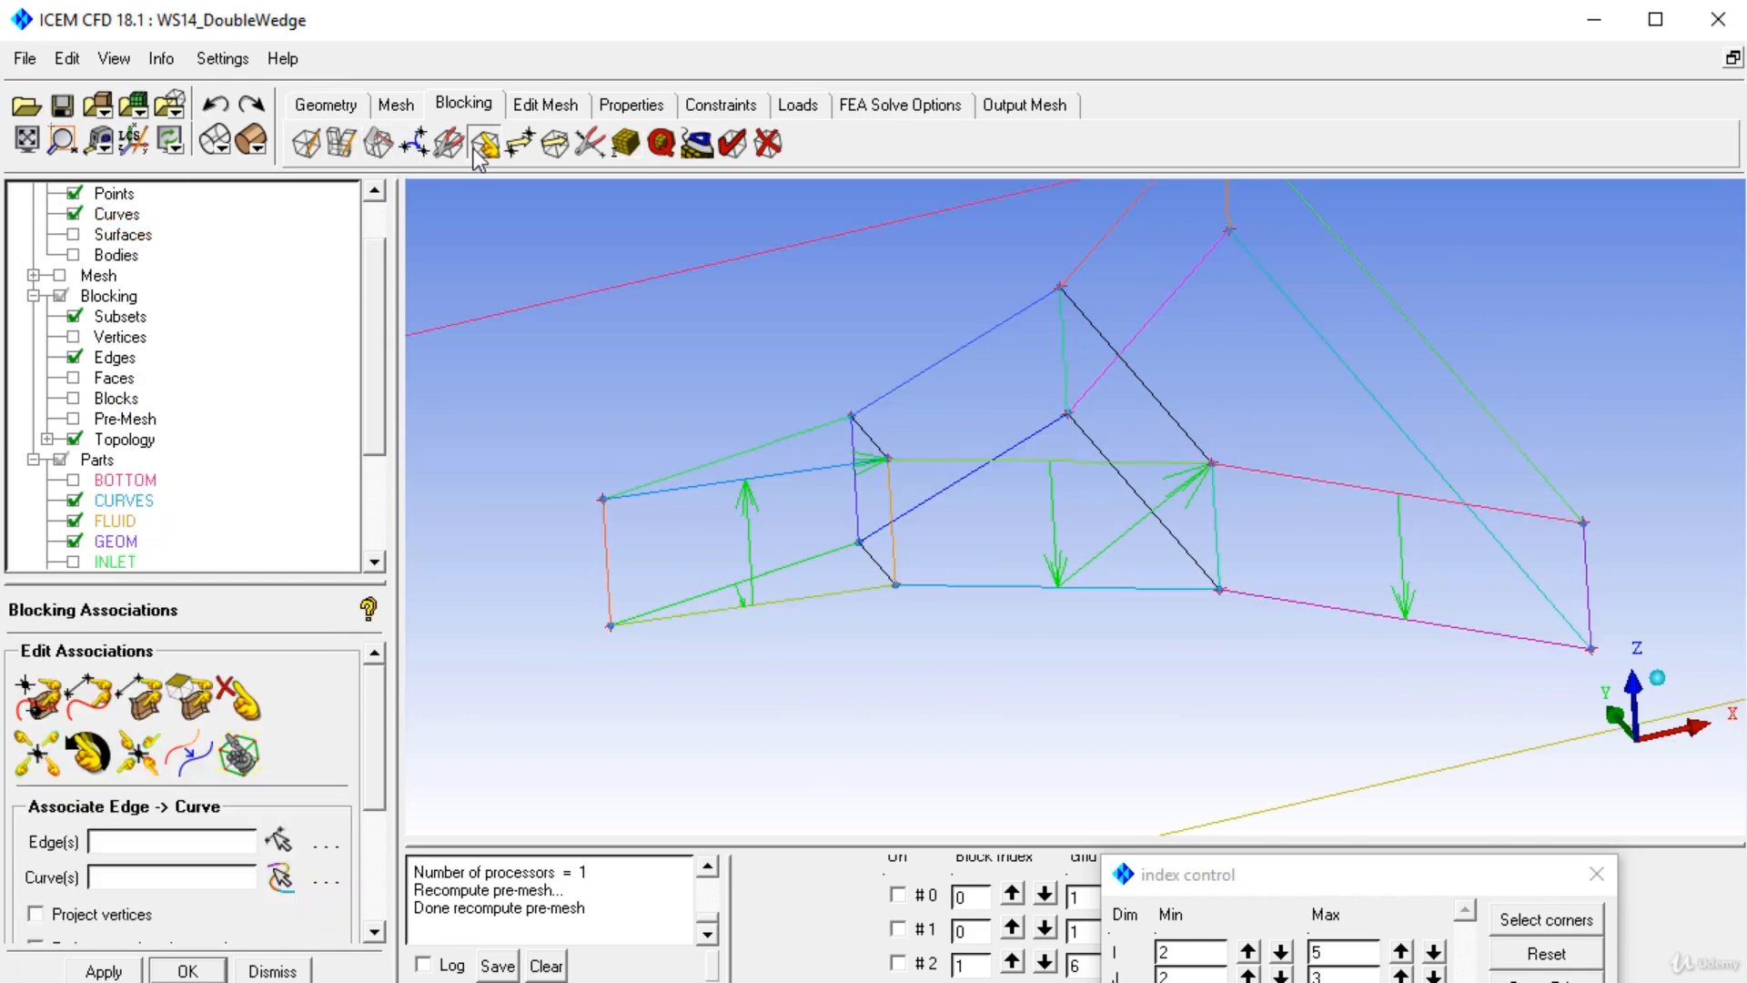
left_click(88, 696)
left_click(1036, 588)
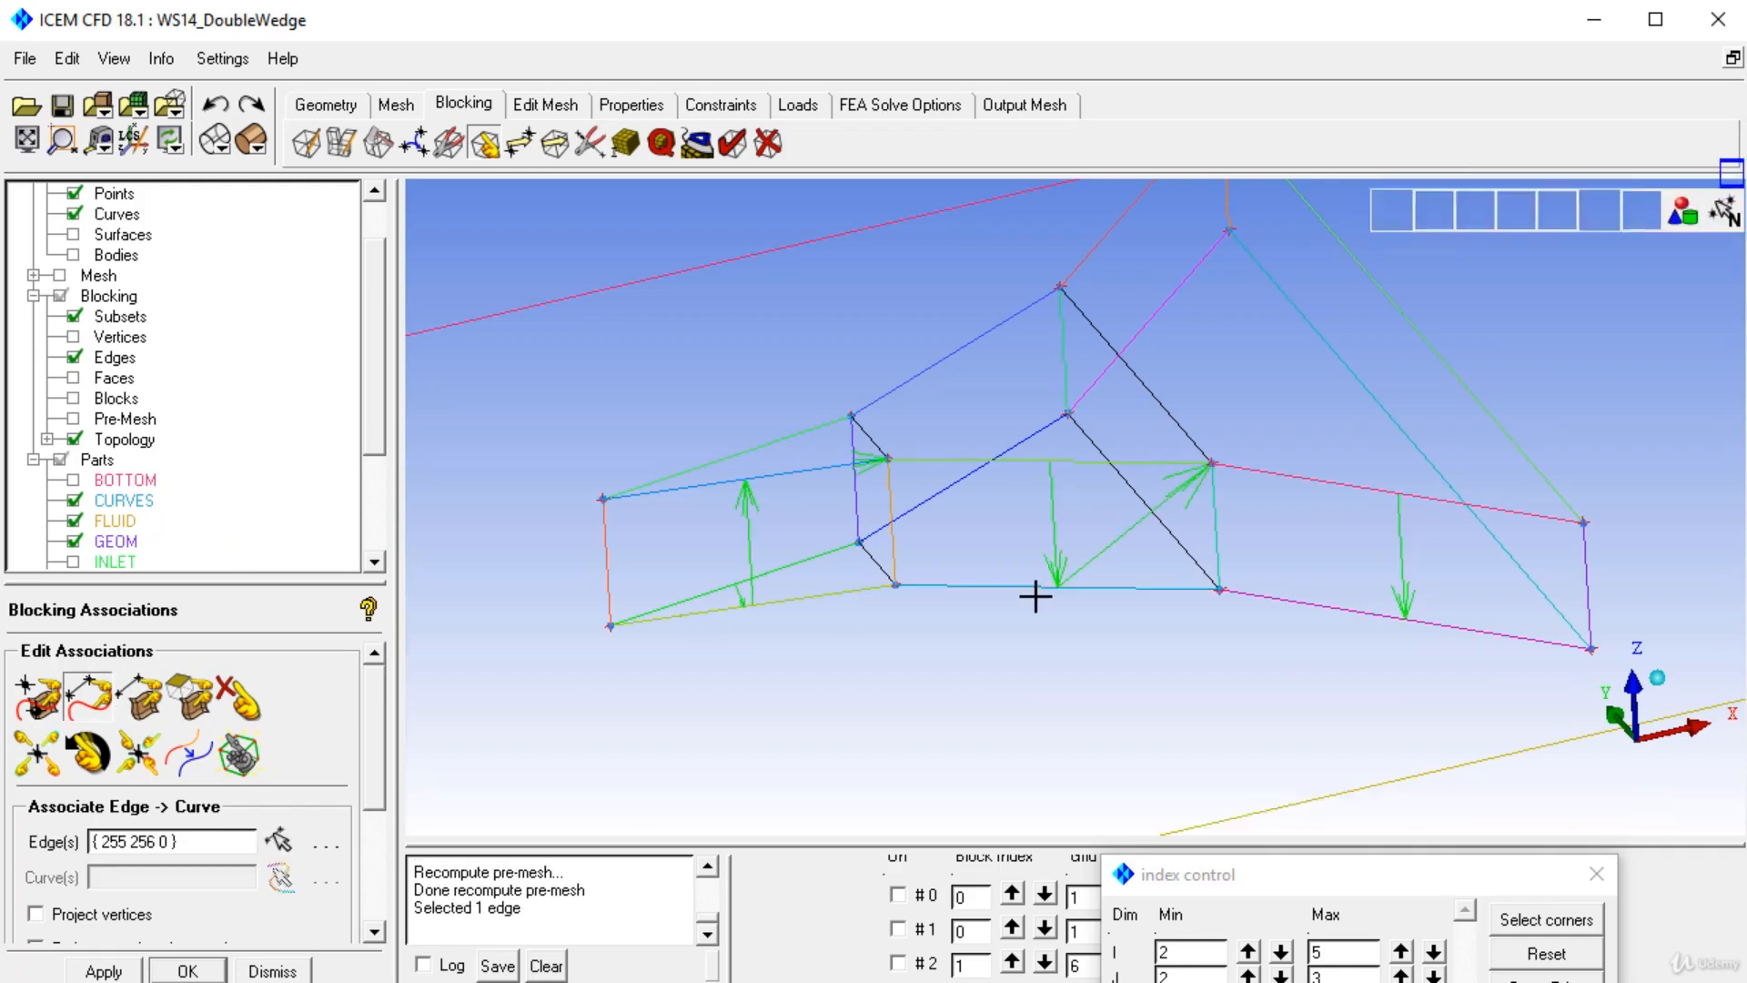
left_click(1036, 590)
middle_click(1037, 592)
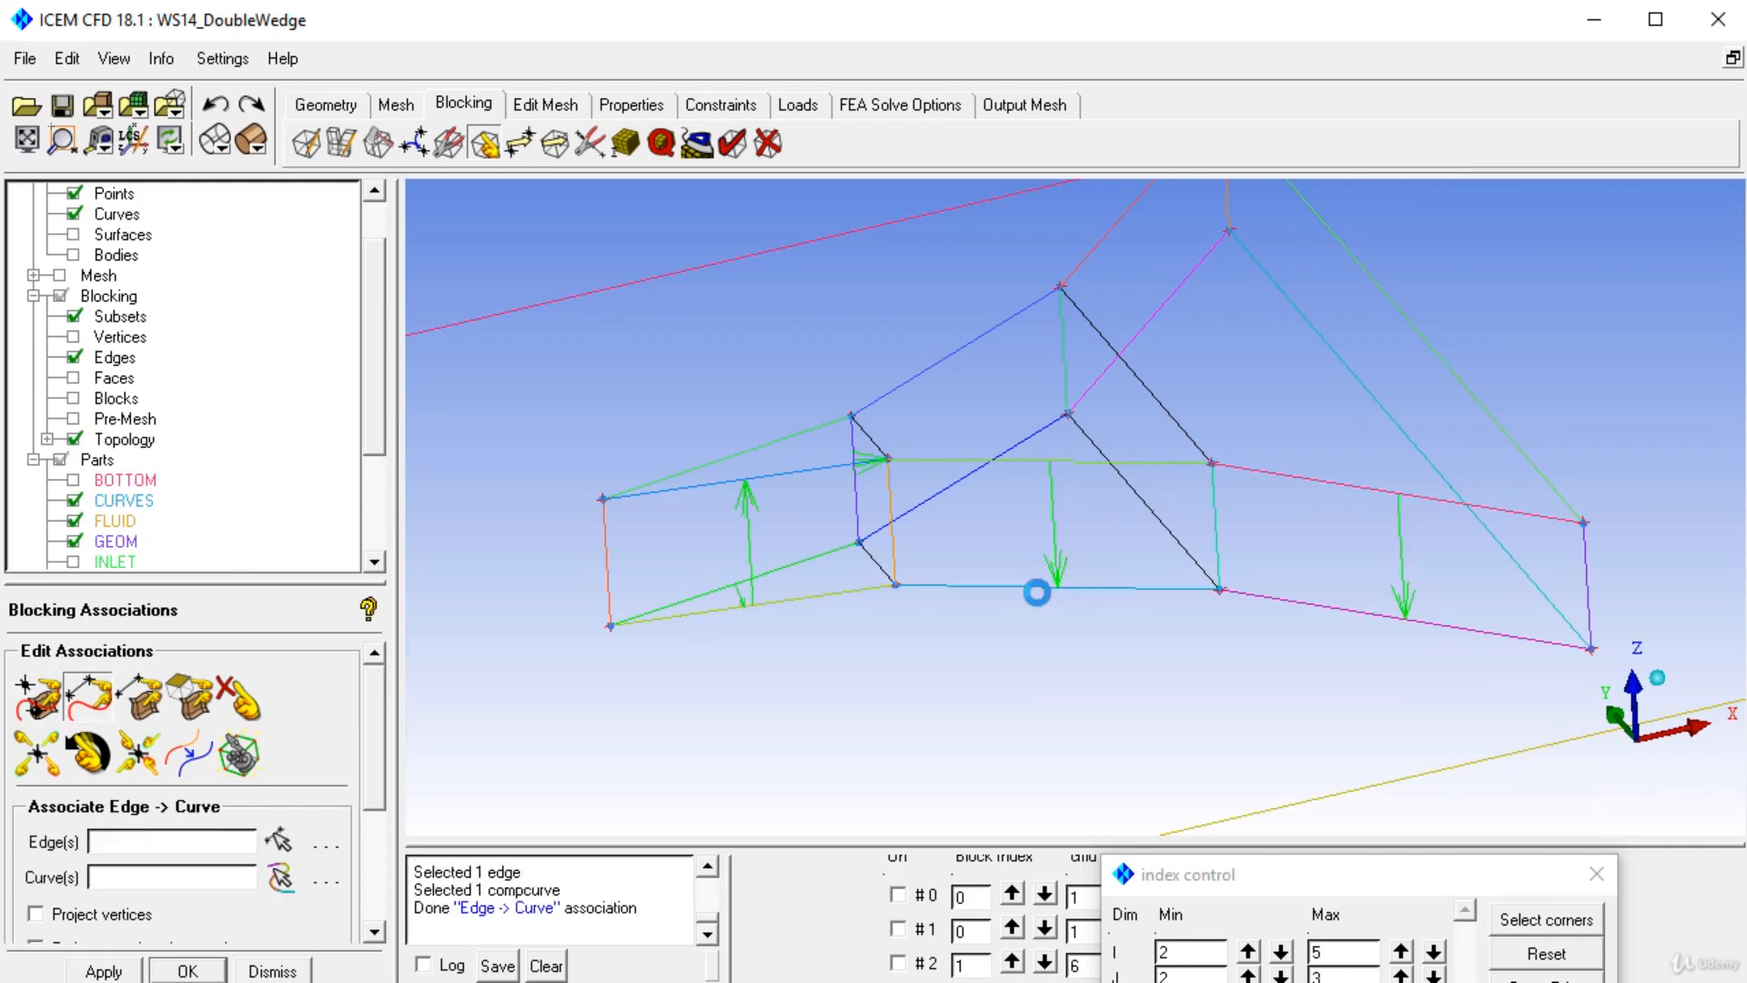
Re-associate the left block's edges marked by association arrows to their correct curves.
left_click(1079, 468)
left_click(806, 553)
middle_click(807, 553)
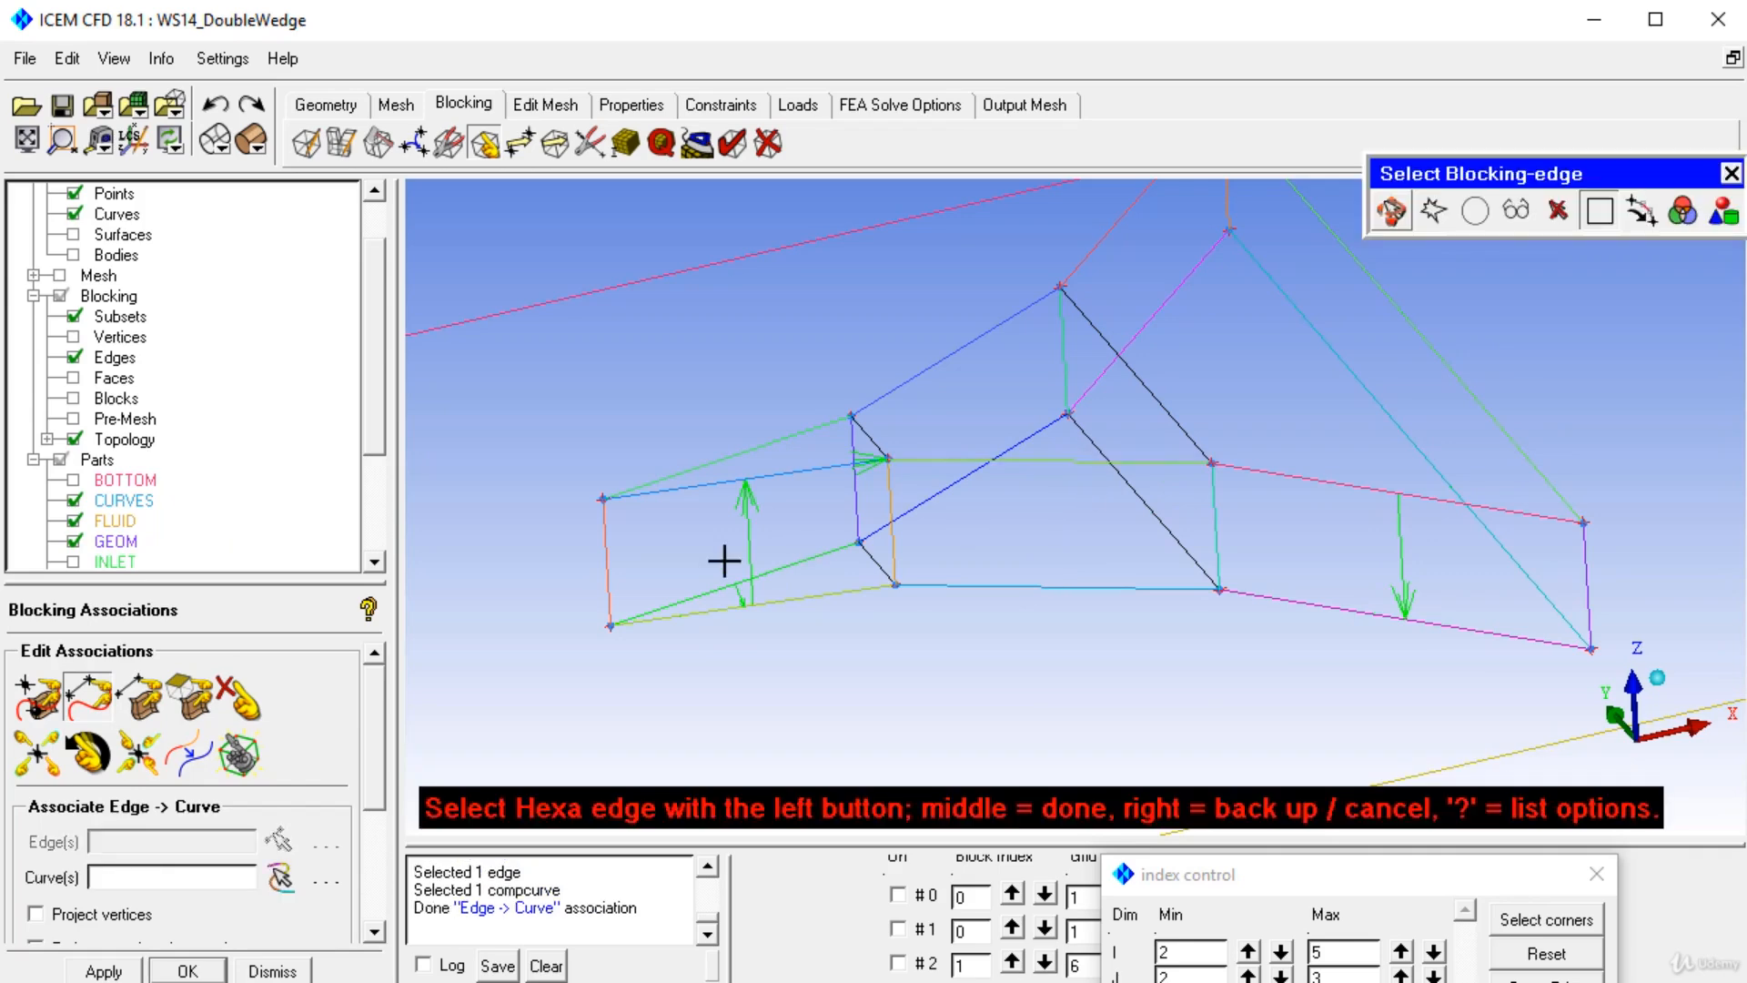
left_click(788, 473)
left_click(788, 473)
middle_click(788, 473)
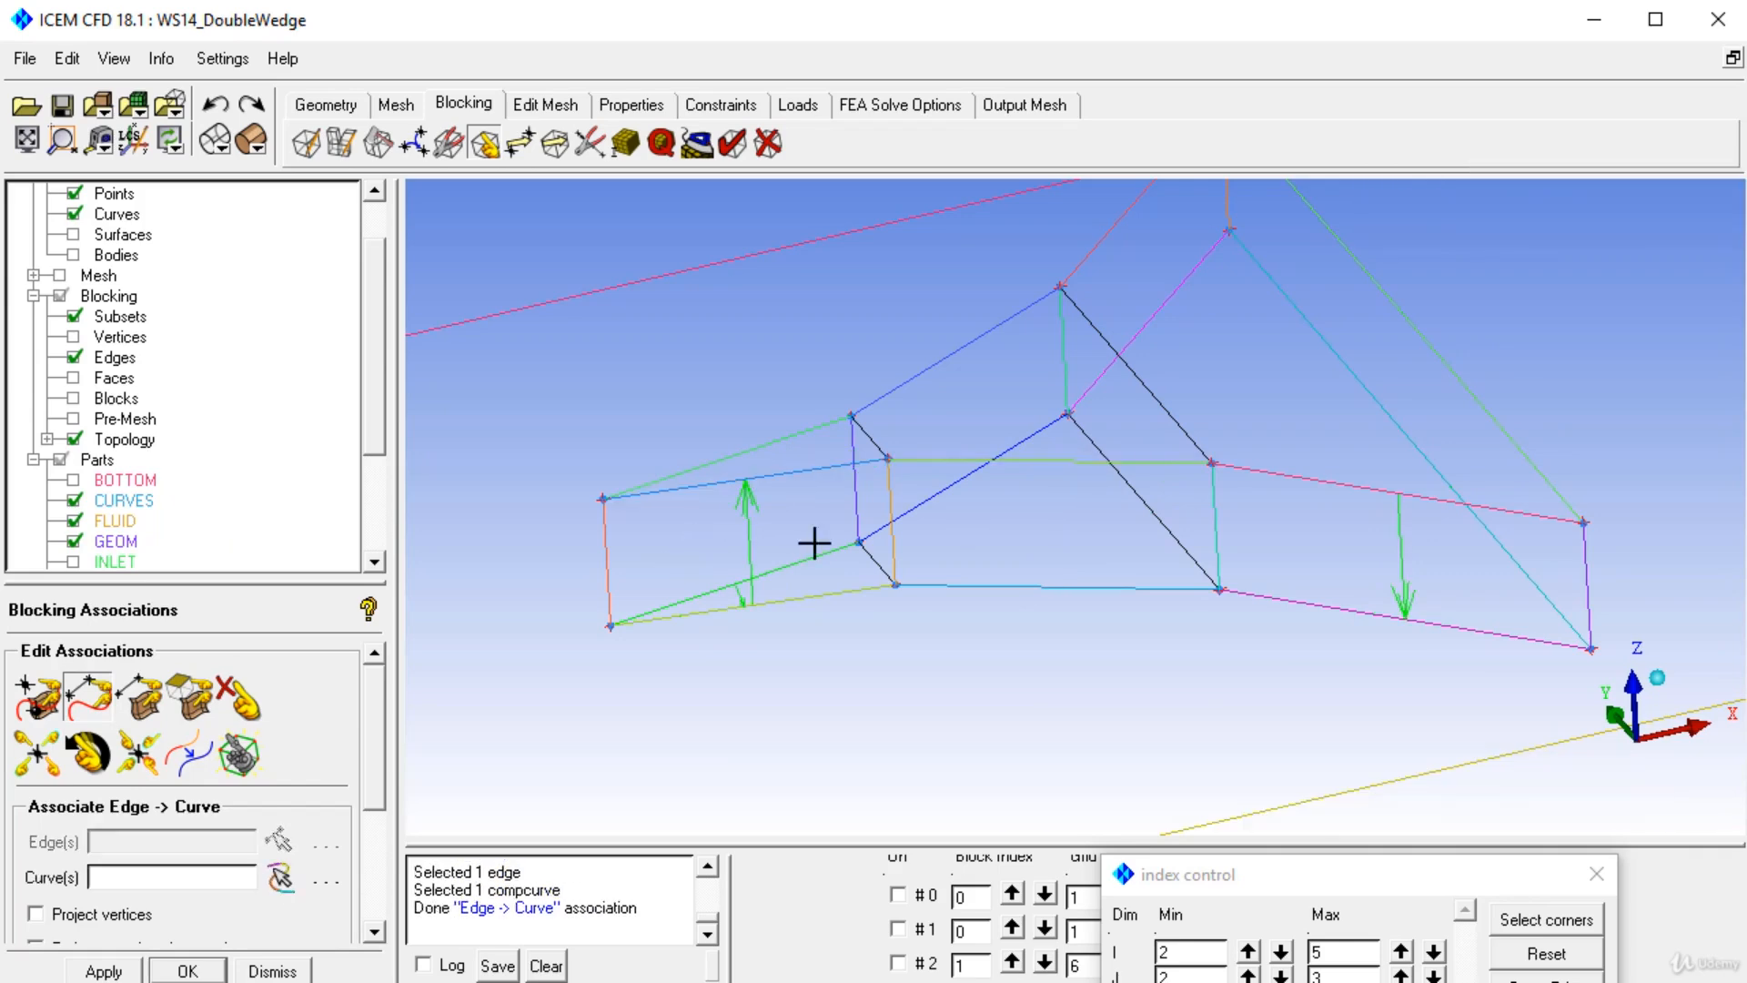
left_click(830, 601)
middle_click(840, 600)
left_click(813, 554)
middle_click(812, 554)
left_click(813, 552)
middle_click(813, 552)
Re-associate the right block's base and upper edges to their correct curves.
left_click(1337, 599)
middle_click(1338, 599)
left_click(1337, 602)
middle_click(1338, 602)
left_click(1346, 501)
middle_click(1346, 501)
left_click(1337, 484)
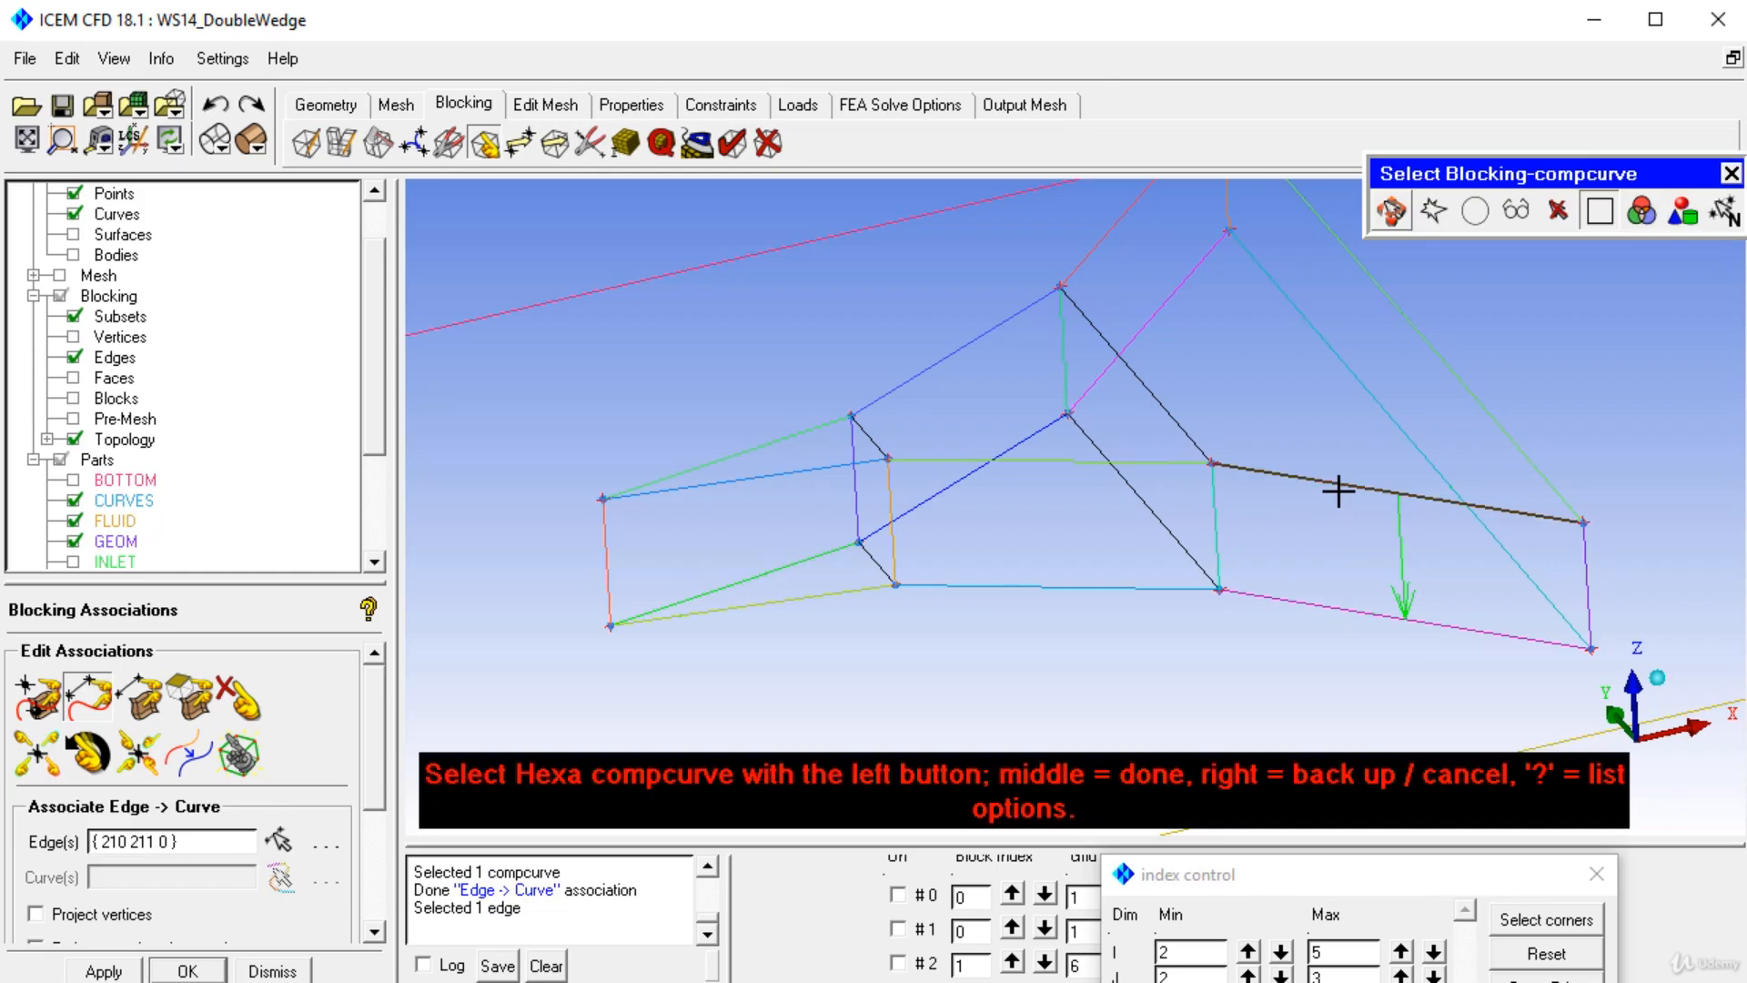
middle_click(1332, 491)
Display the recomputed pre-mesh and inspect it from different angles.
middle_click_drag(1329, 495, 1221, 593)
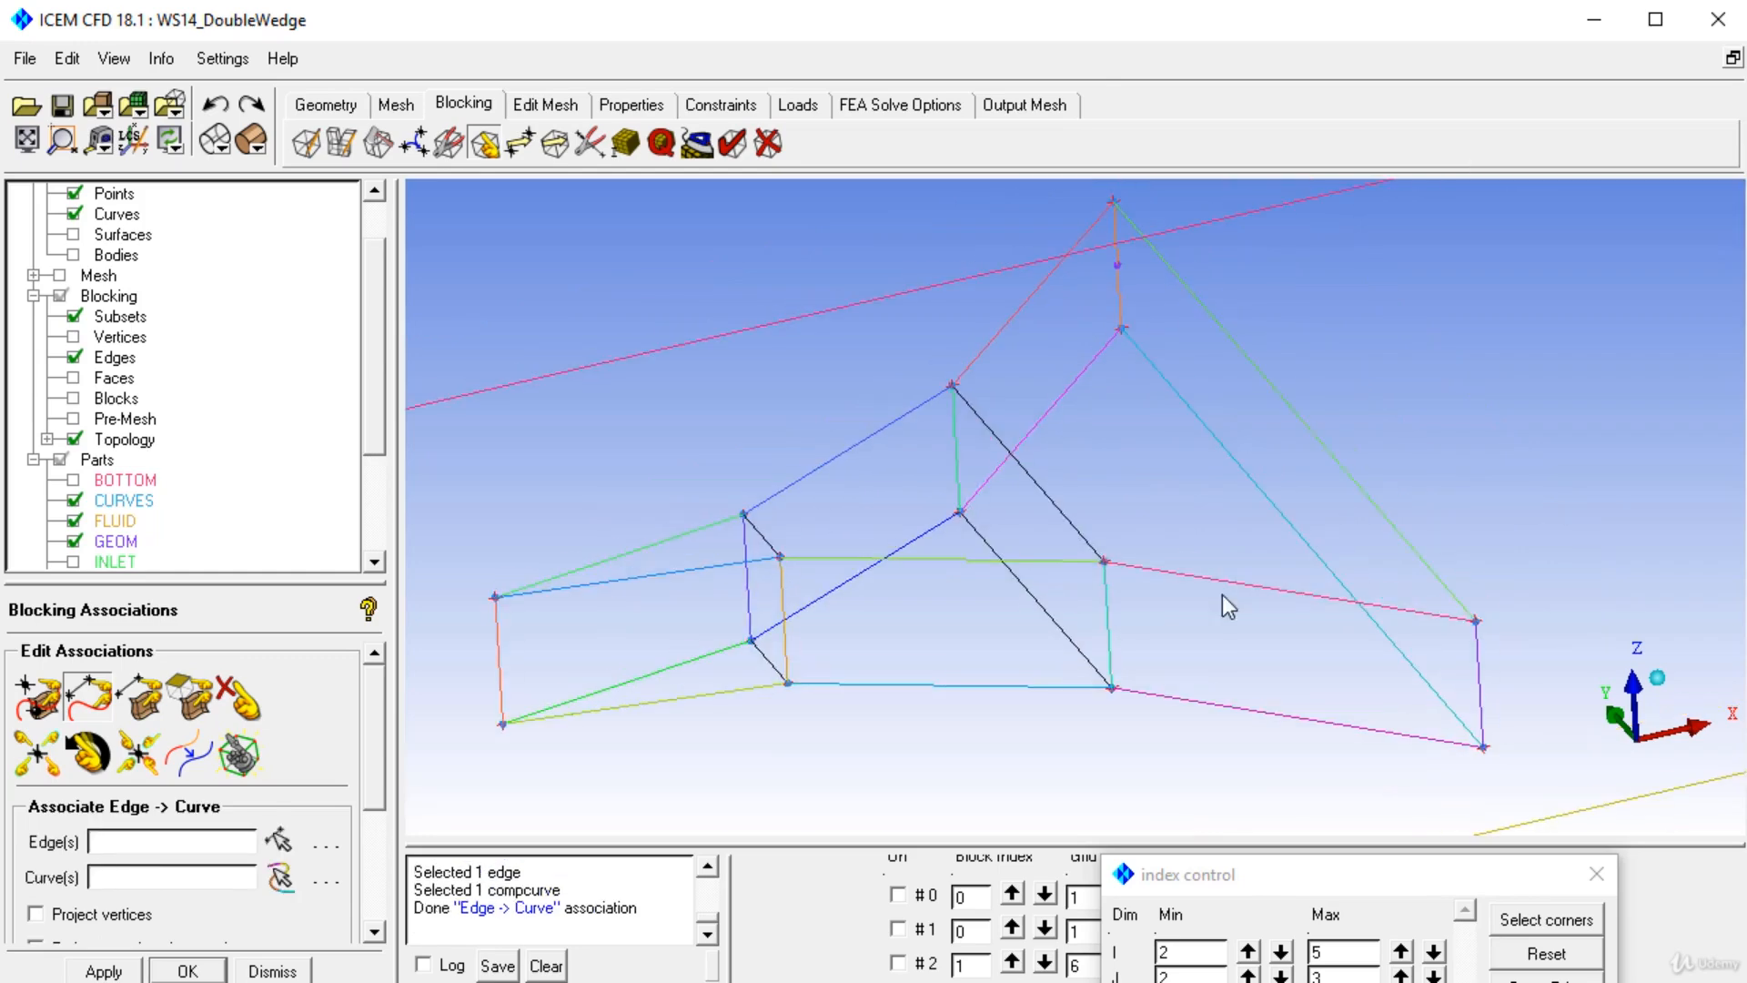
left_click(73, 419)
left_click(1056, 694)
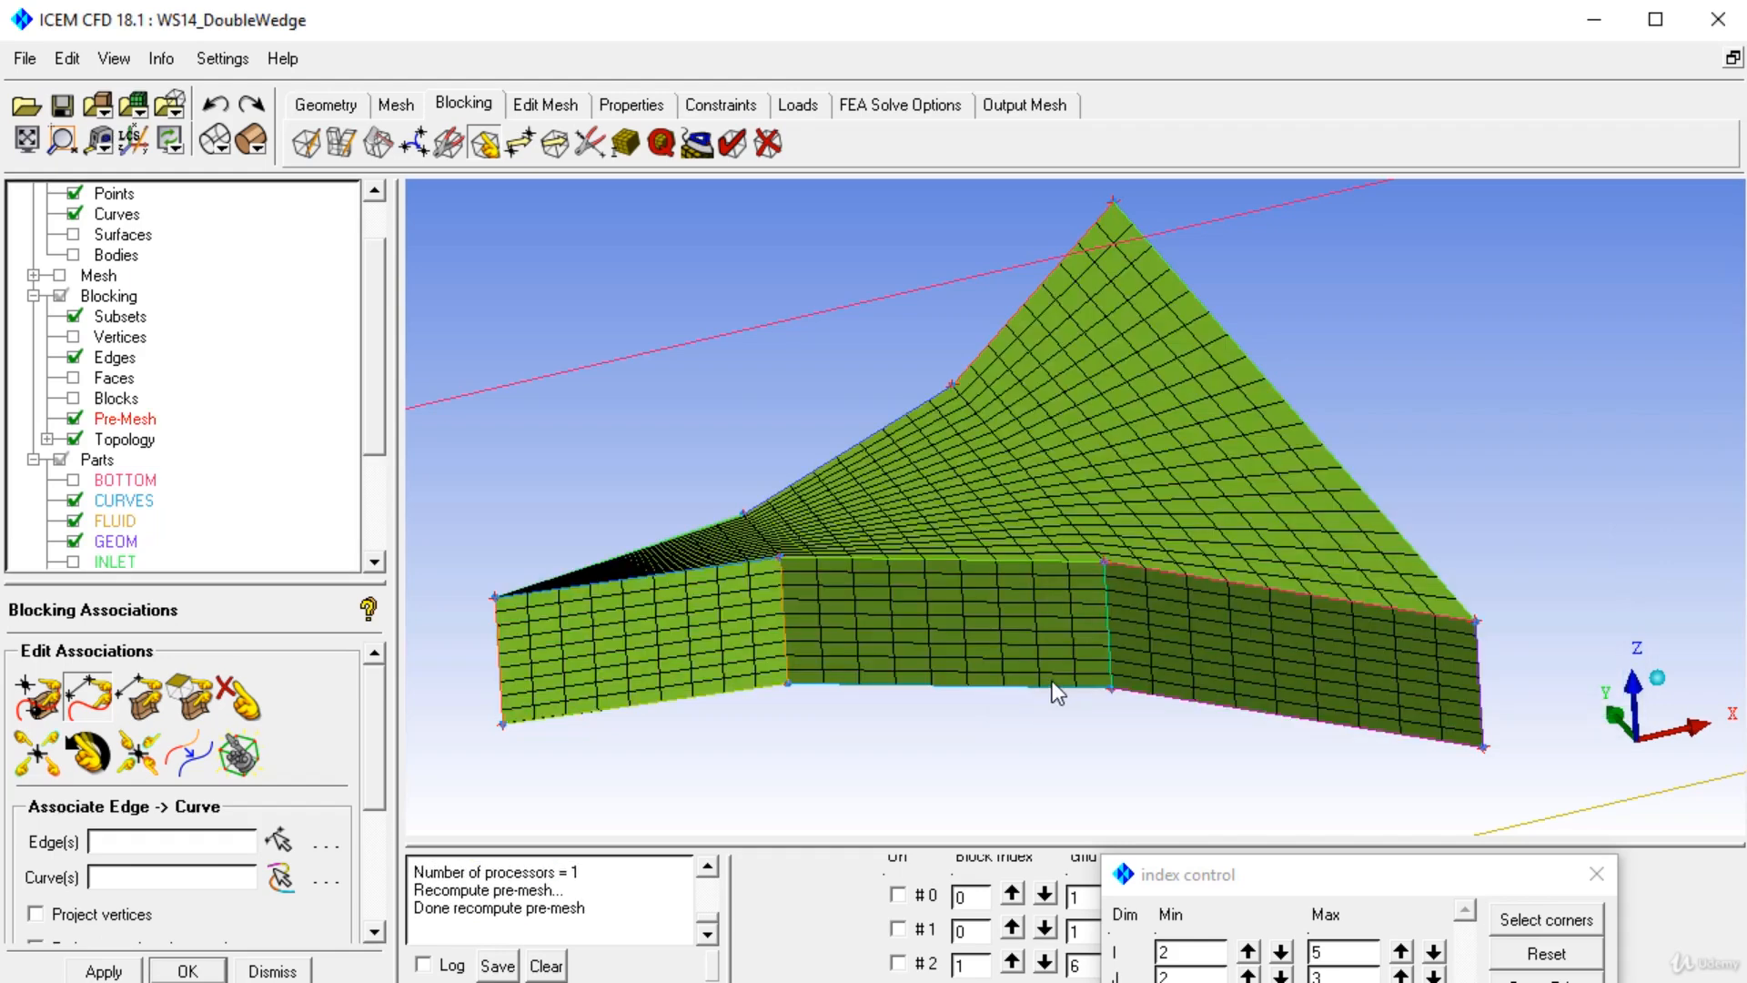
left_click_drag(1053, 593, 1221, 621)
middle_click_drag(1221, 621, 1050, 307)
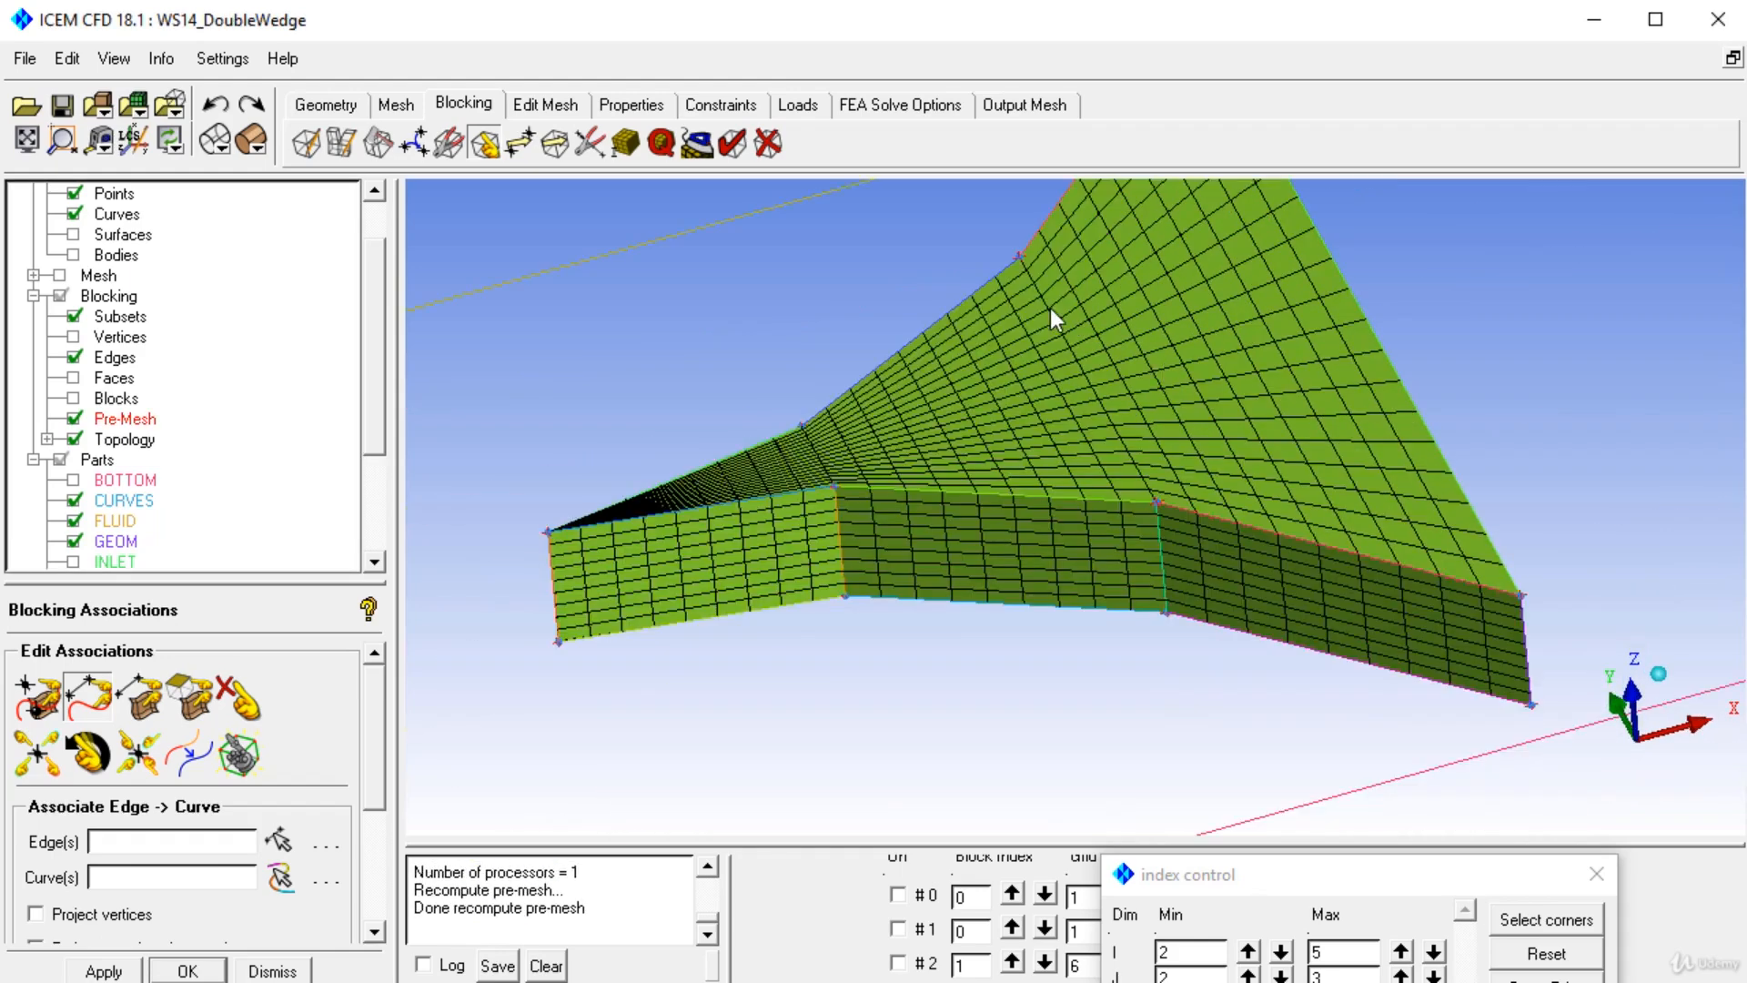
scroll(1061, 340, "down", 5)
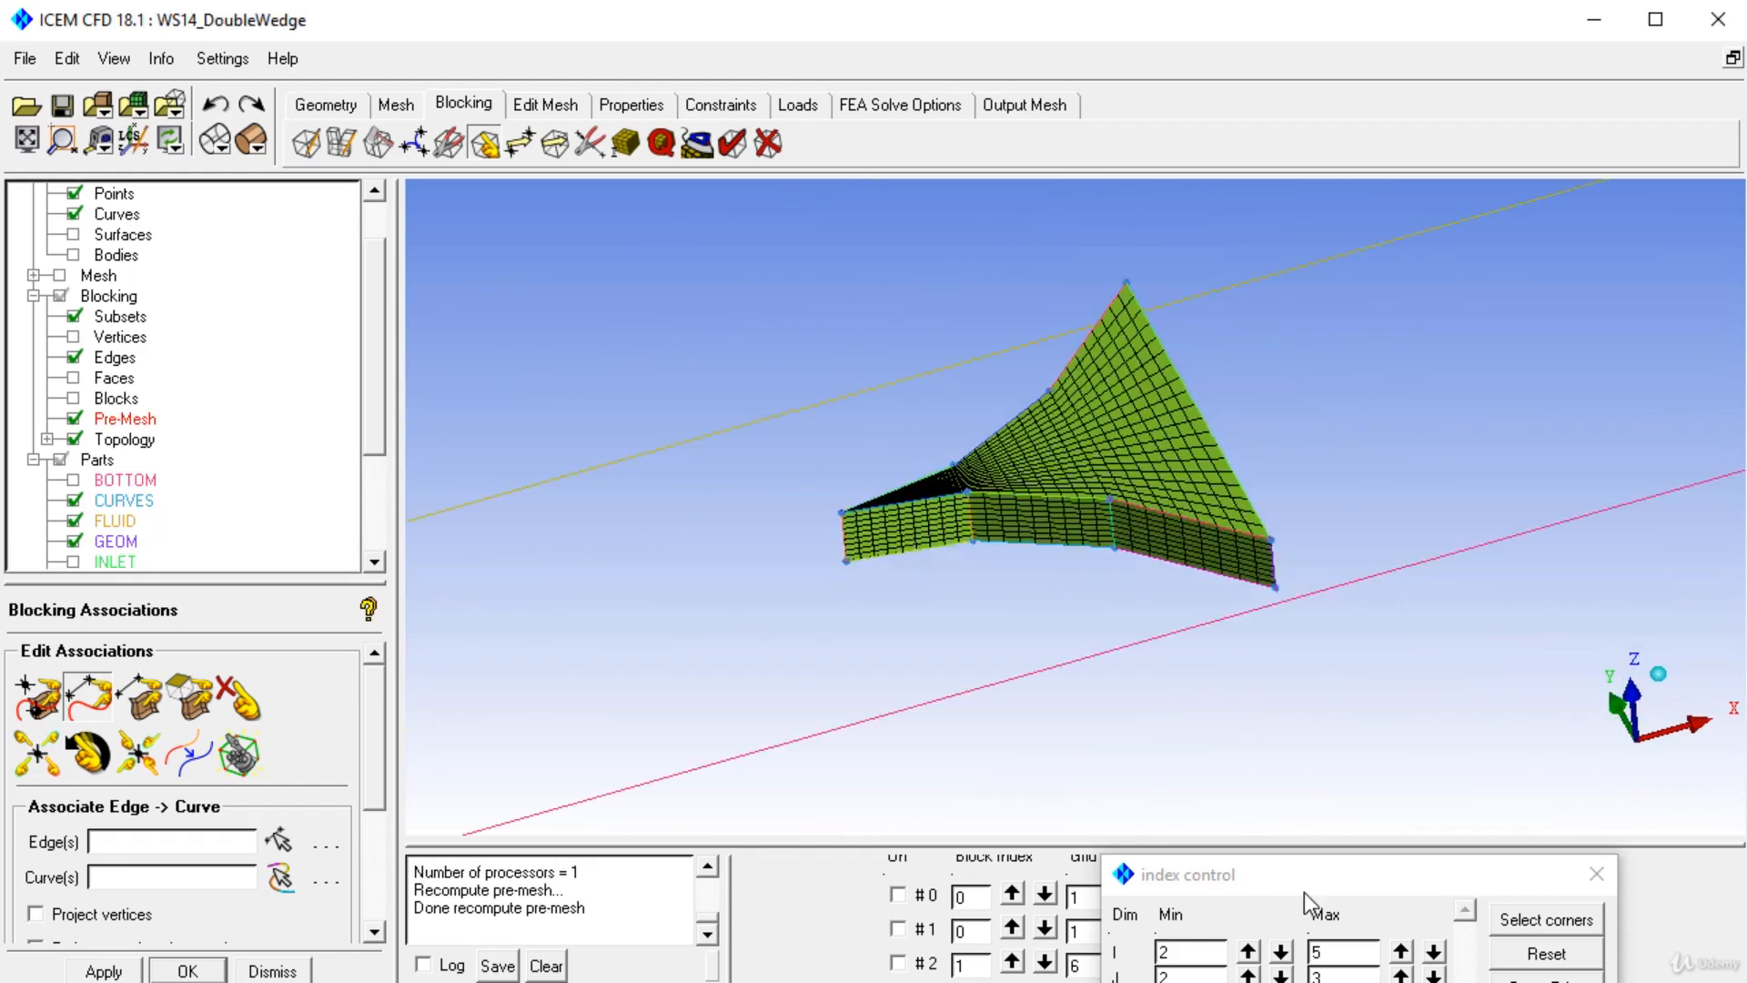